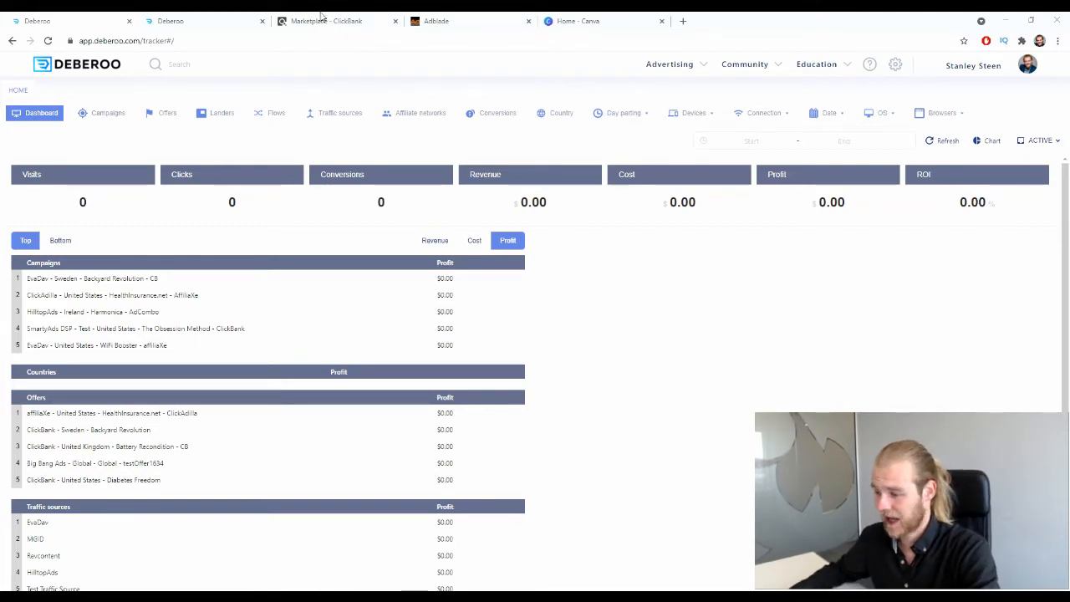
# Step: Switch to the ClickBank marketplace and open the sales page of the "Hot Offer! Solar Power Program" listing
pyautogui.click(320, 14)
pyautogui.rightClick(268, 74)
pyautogui.click(146, 126)
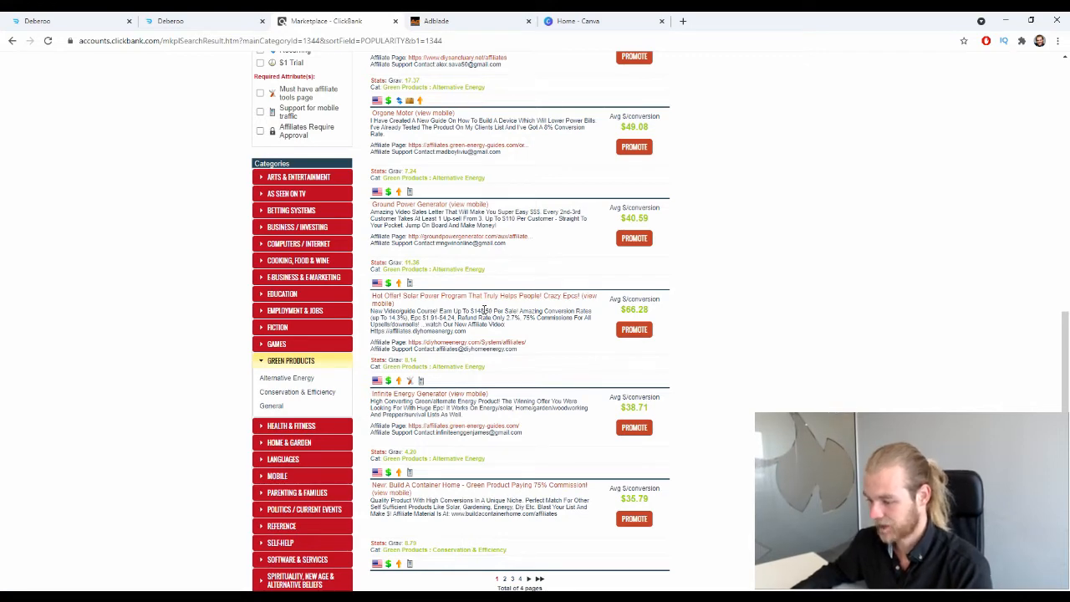
pyautogui.click(462, 297)
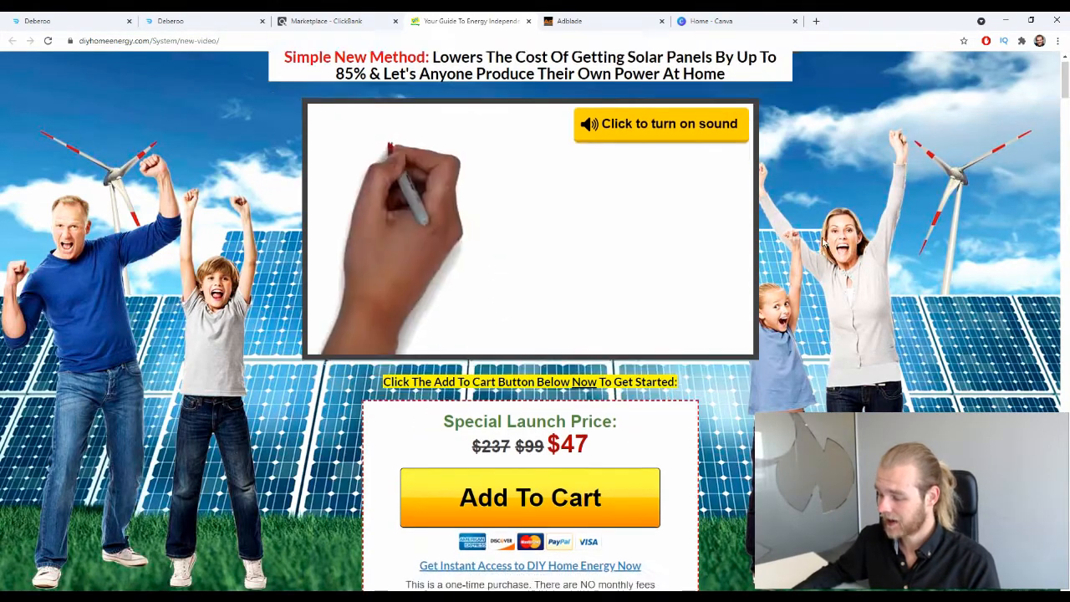
# Step: Look through the DIY Home Energy sales page for its testimonials, bonuses and guarantee, and close the page
pyautogui.scroll(-10, 764, 209)
pyautogui.scroll(-15, 739, 212)
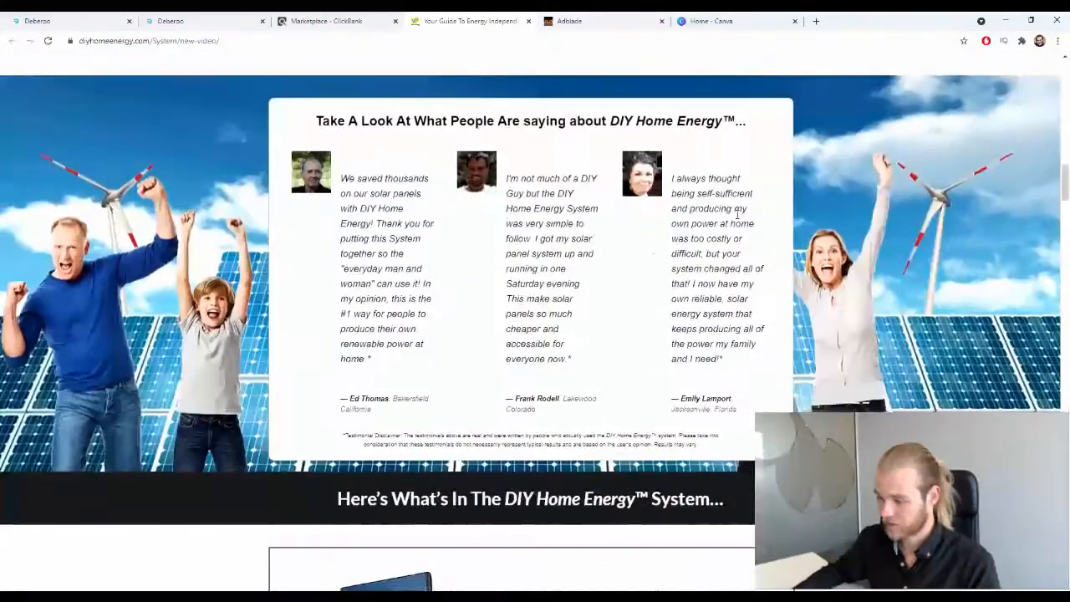
pyautogui.scroll(1, 743, 209)
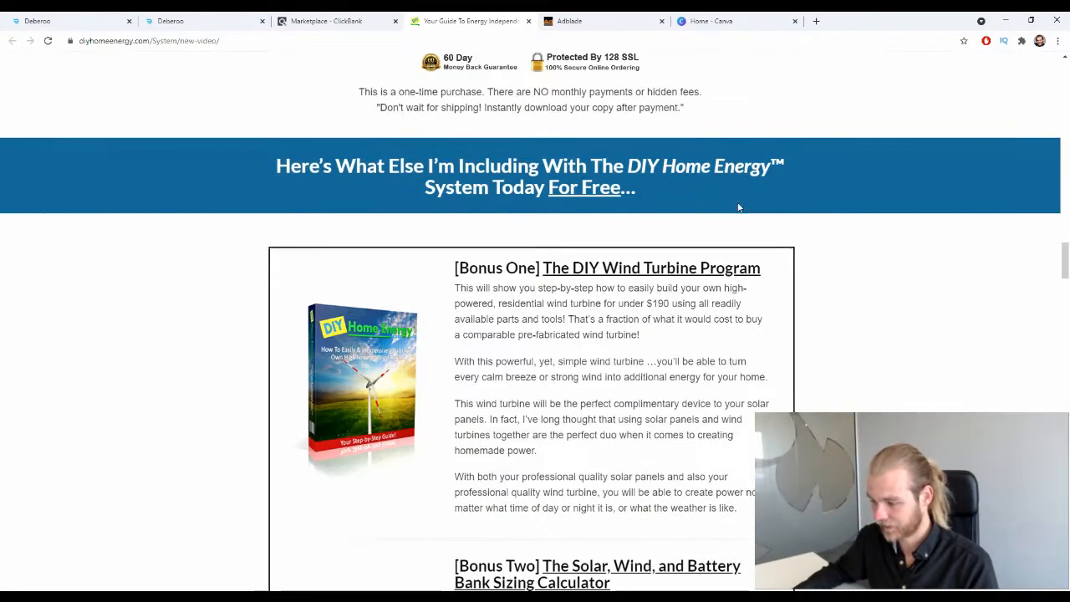
pyautogui.scroll(-3, 740, 210)
pyautogui.scroll(15, 732, 215)
pyautogui.scroll(-5, 728, 218)
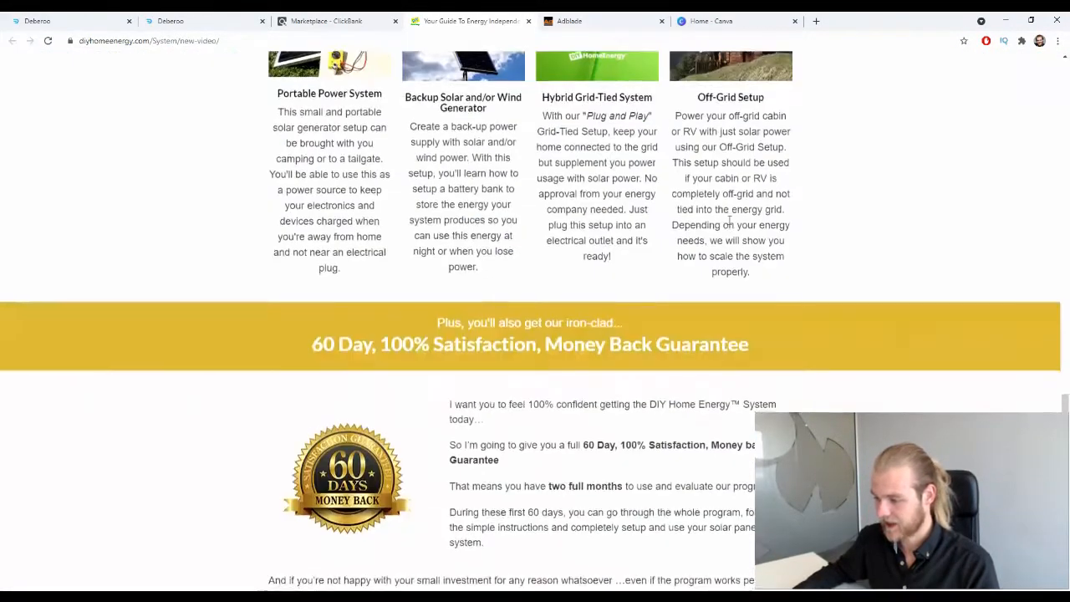
pyautogui.scroll(1, 728, 218)
pyautogui.scroll(-3, 729, 219)
pyautogui.click(529, 21)
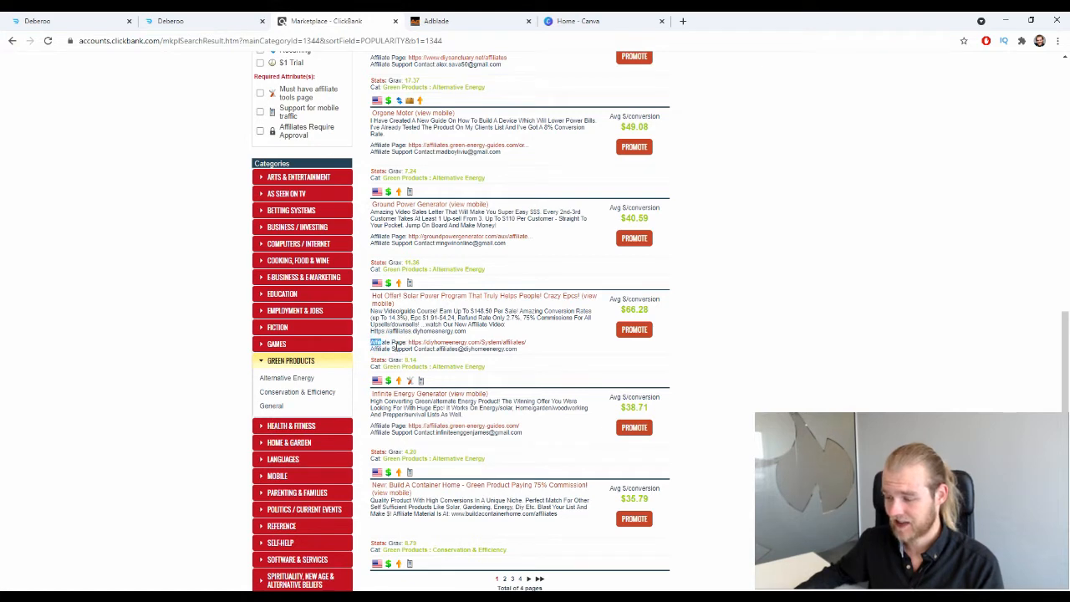
# Step: Open the solar program's affiliate page from its marketplace listing, review the payout and conversion information, and close the page
pyautogui.keyDown('ctrl'); pyautogui.click(456, 345); pyautogui.keyUp('ctrl')
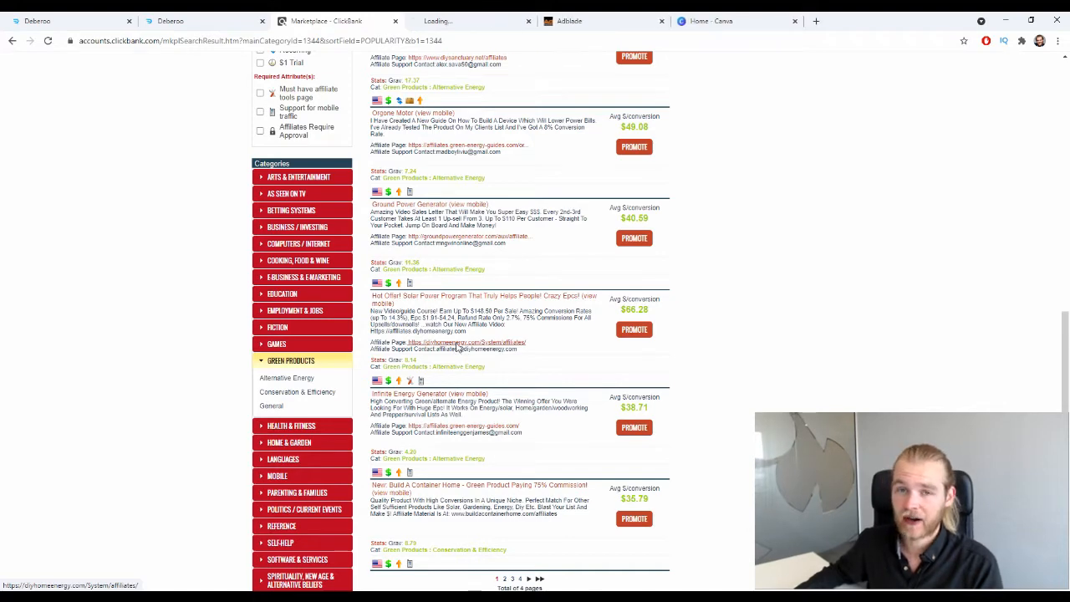
pyautogui.hotkey('ctrl', 'Tab')
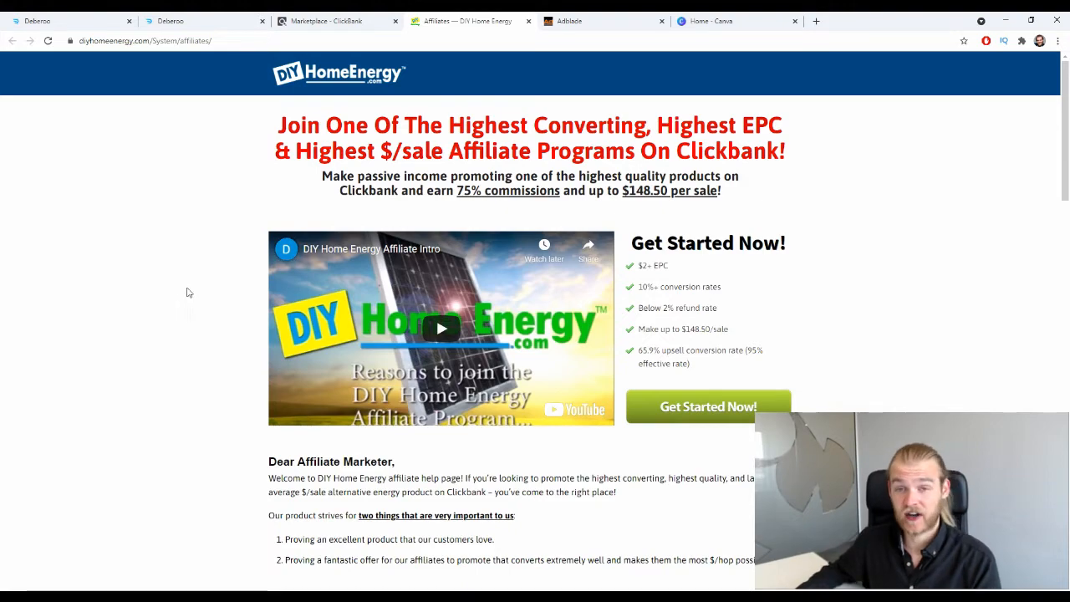
pyautogui.scroll(-2, 176, 306)
pyautogui.scroll(-5, 158, 306)
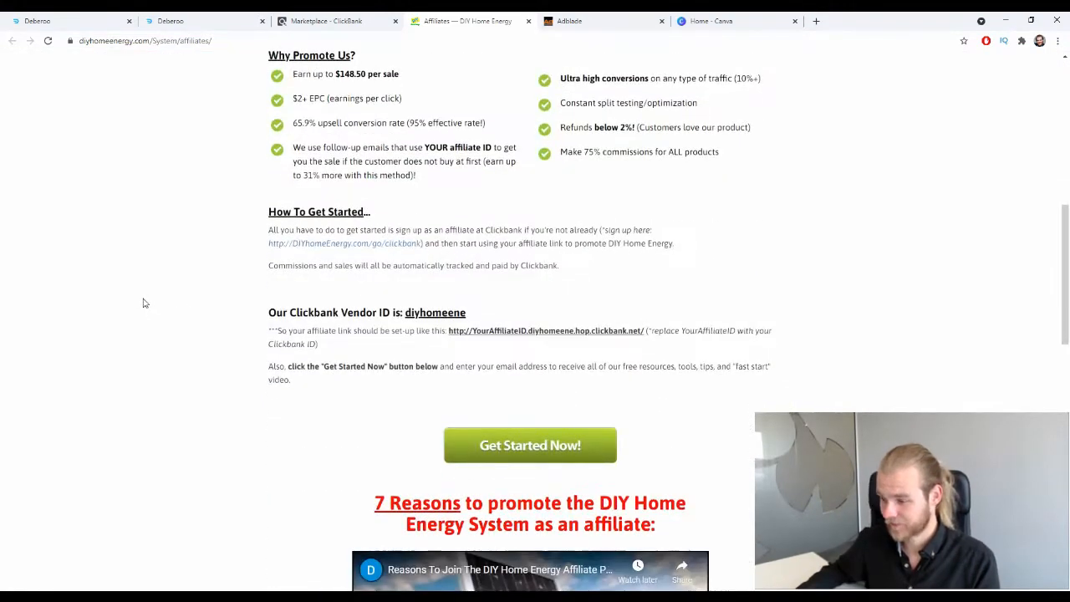
pyautogui.scroll(2, 175, 263)
pyautogui.scroll(-2, 250, 210)
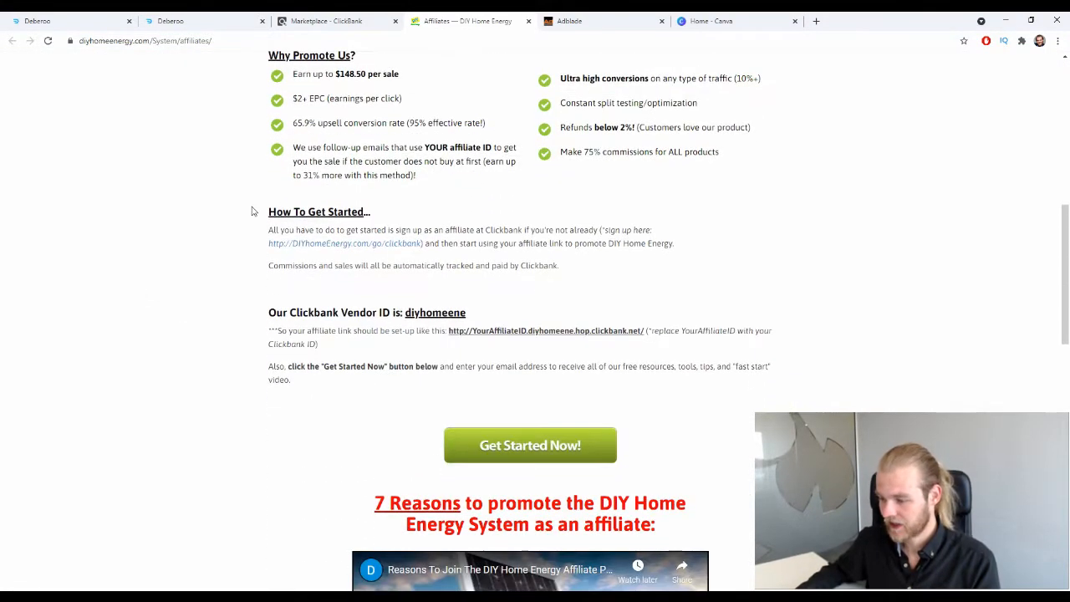
pyautogui.scroll(-1, 278, 249)
pyautogui.scroll(-7, 278, 248)
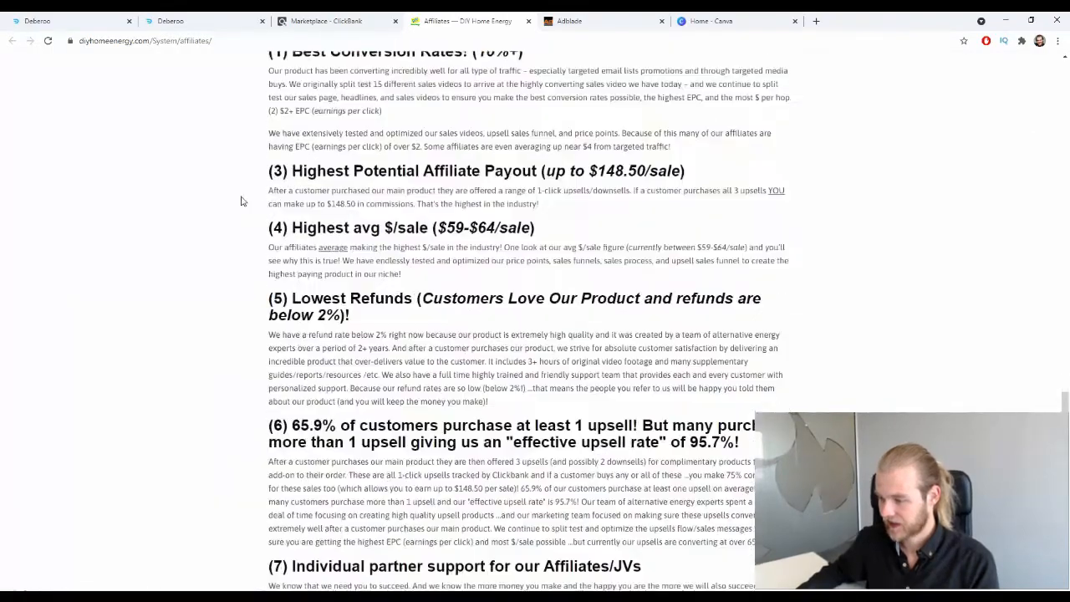
pyautogui.scroll(2, 241, 200)
pyautogui.scroll(-4, 420, 193)
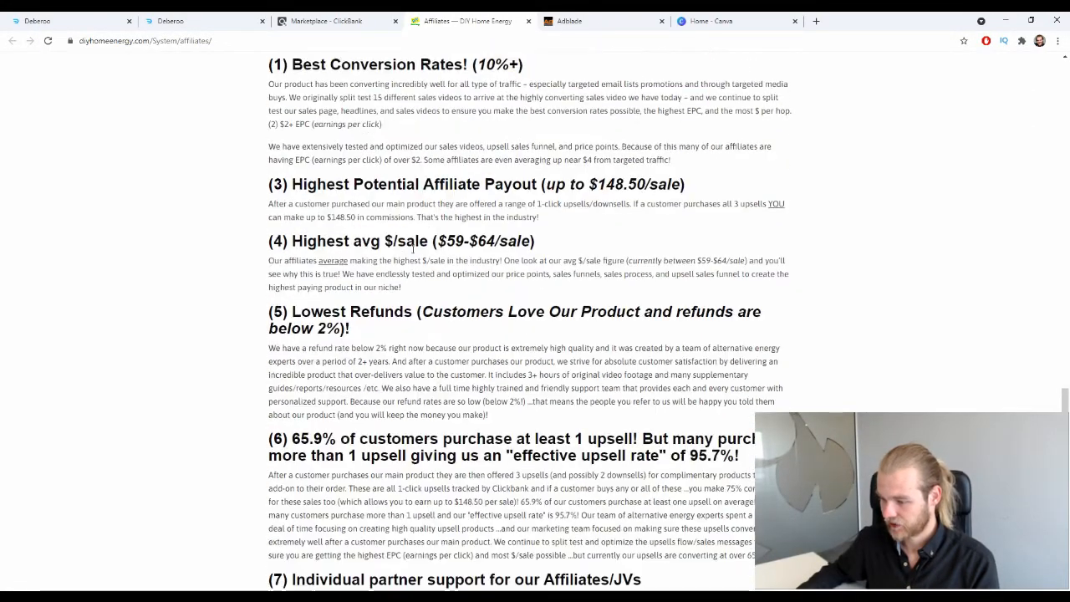
pyautogui.scroll(13, 421, 193)
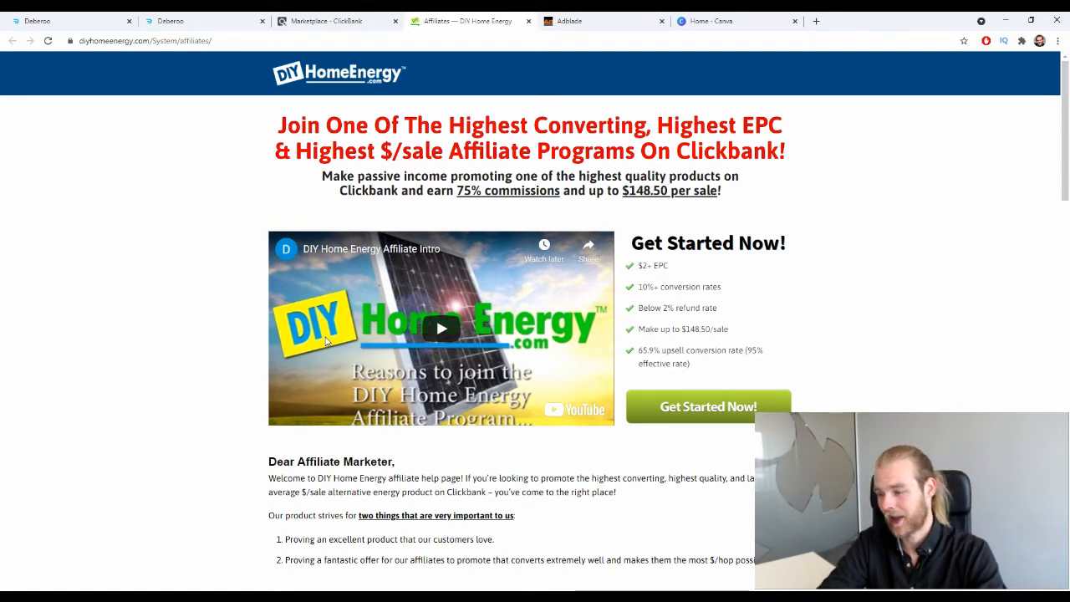
pyautogui.click(528, 21)
# Step: Switch back to the Deberoo tracker and find the ClickBank entry in the list of affiliate networks
pyautogui.click(117, 21)
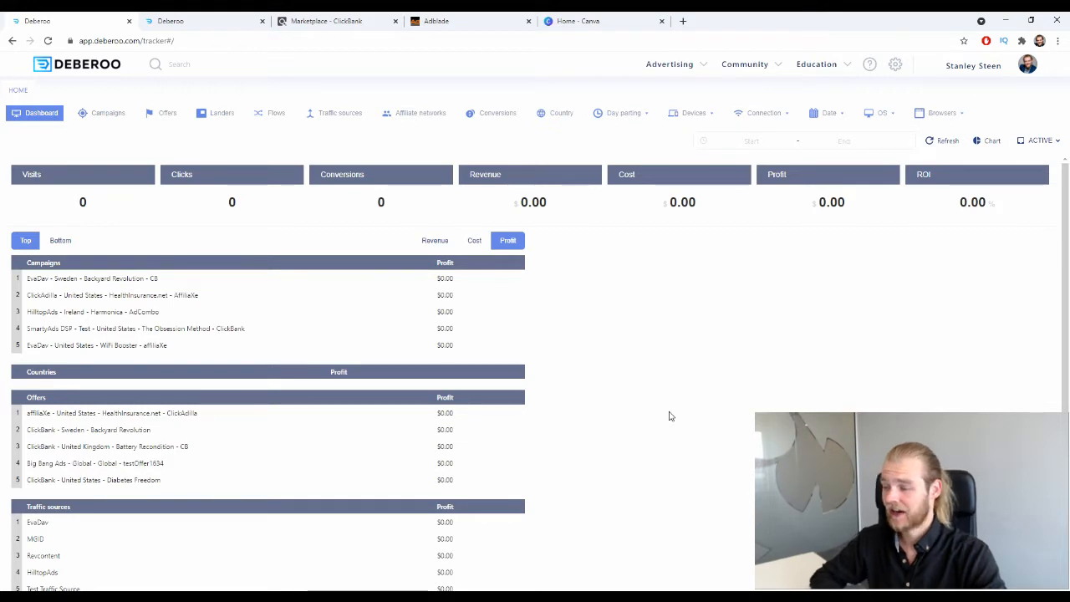
pyautogui.click(409, 114)
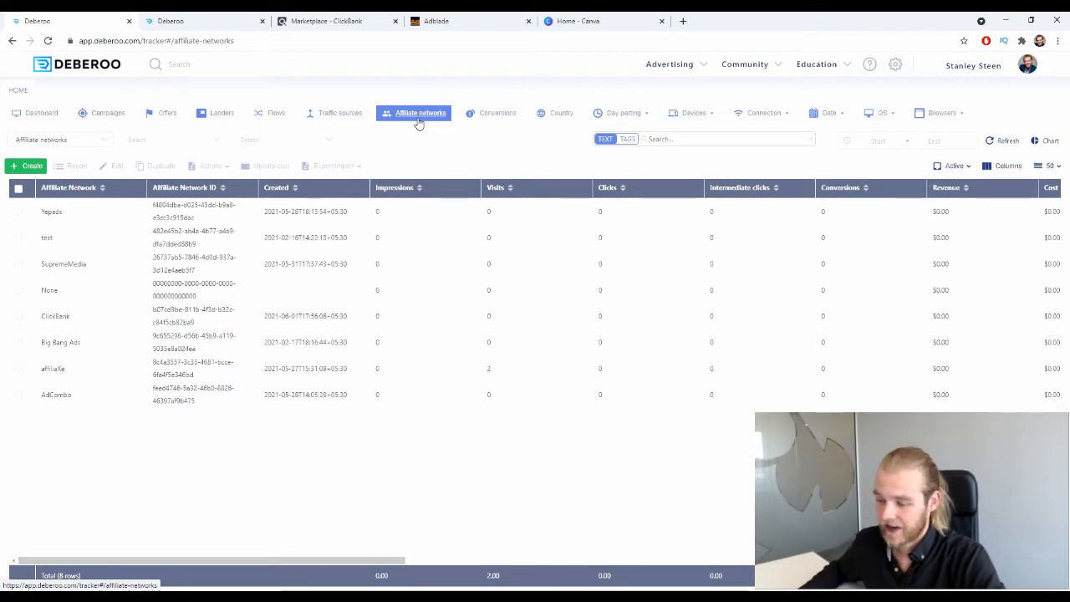
pyautogui.doubleClick(71, 316)
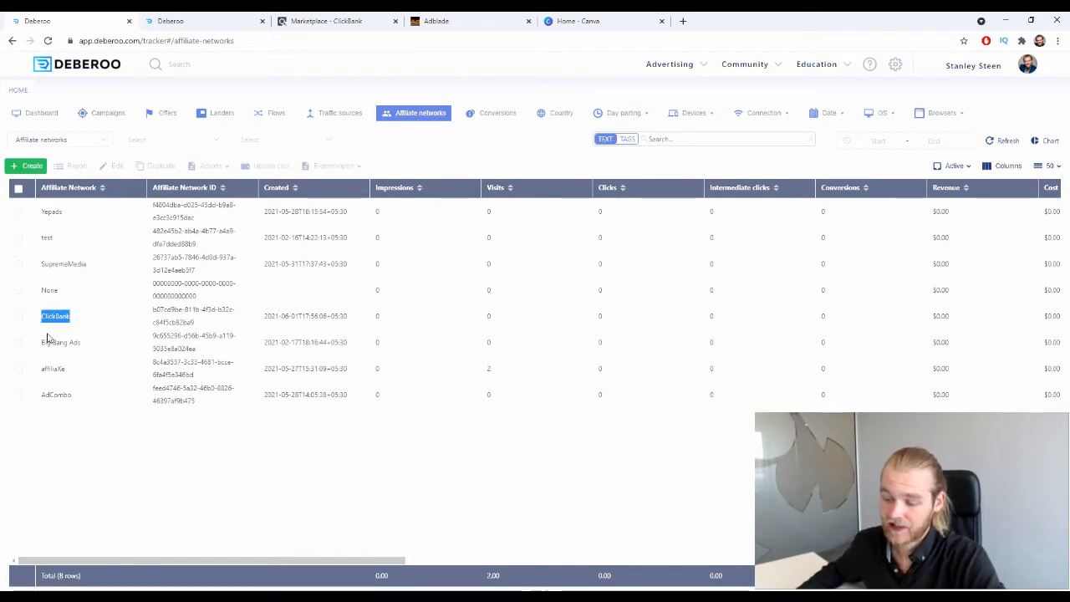
pyautogui.click(107, 466)
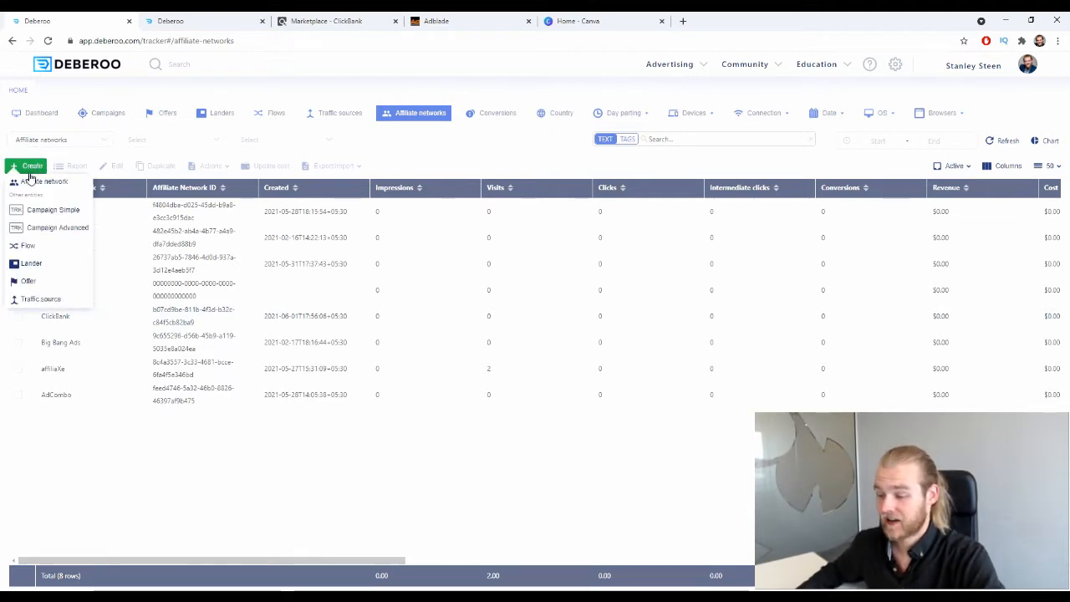
# Step: Start adding an affiliate network with the ClickBank template, check its parameters and workspace choices, and close the form without saving
pyautogui.click(30, 183)
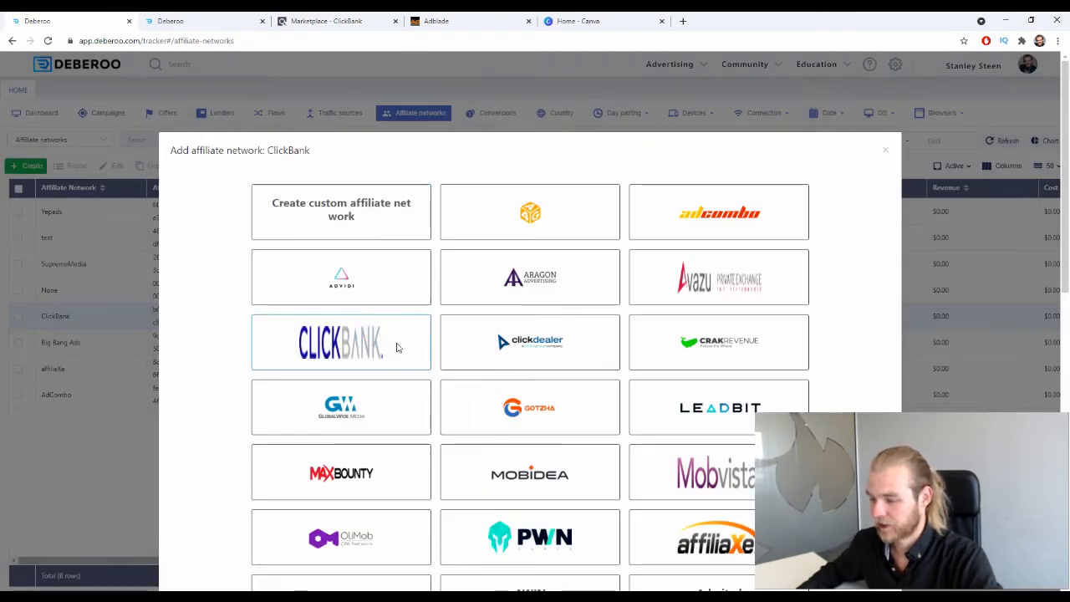
pyautogui.scroll(-10, 249, 366)
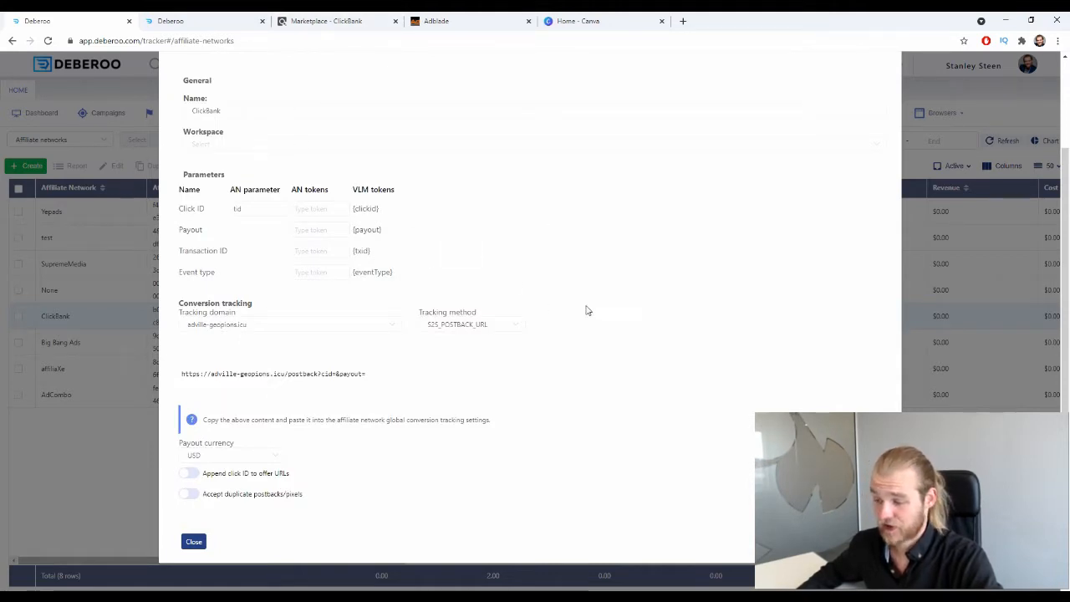
pyautogui.click(214, 144)
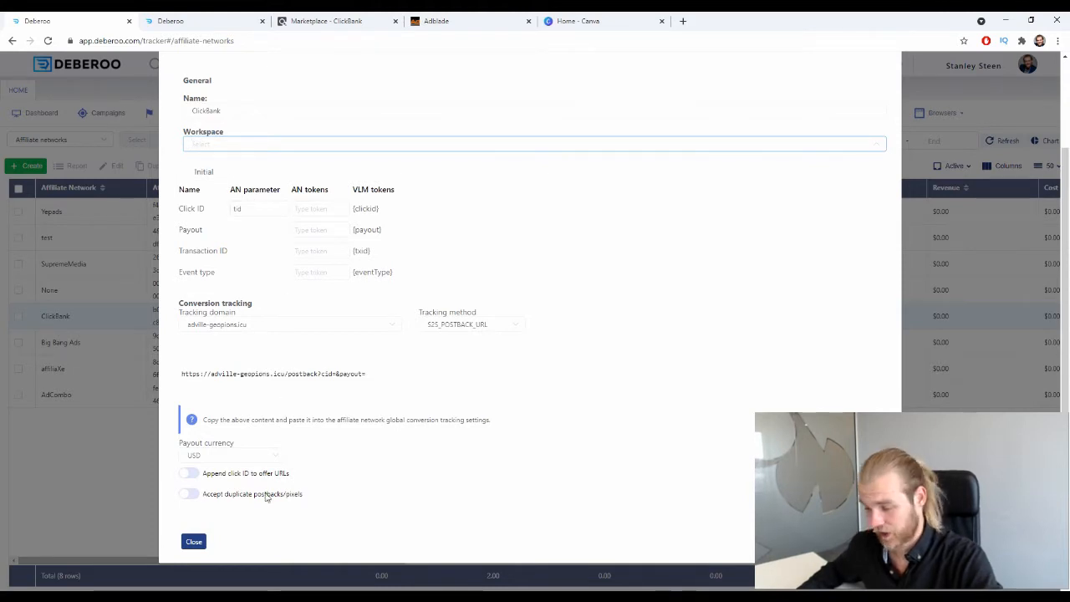
pyautogui.click(193, 542)
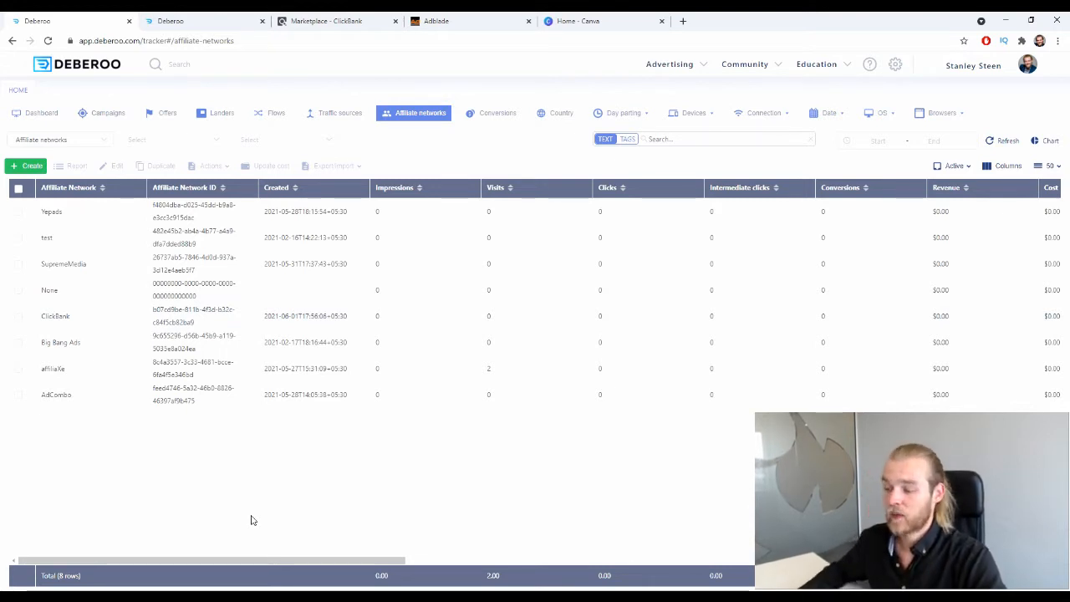
# Step: Show the tracker's traffic sources and find the AdBlade entry in the list
pyautogui.click(363, 117)
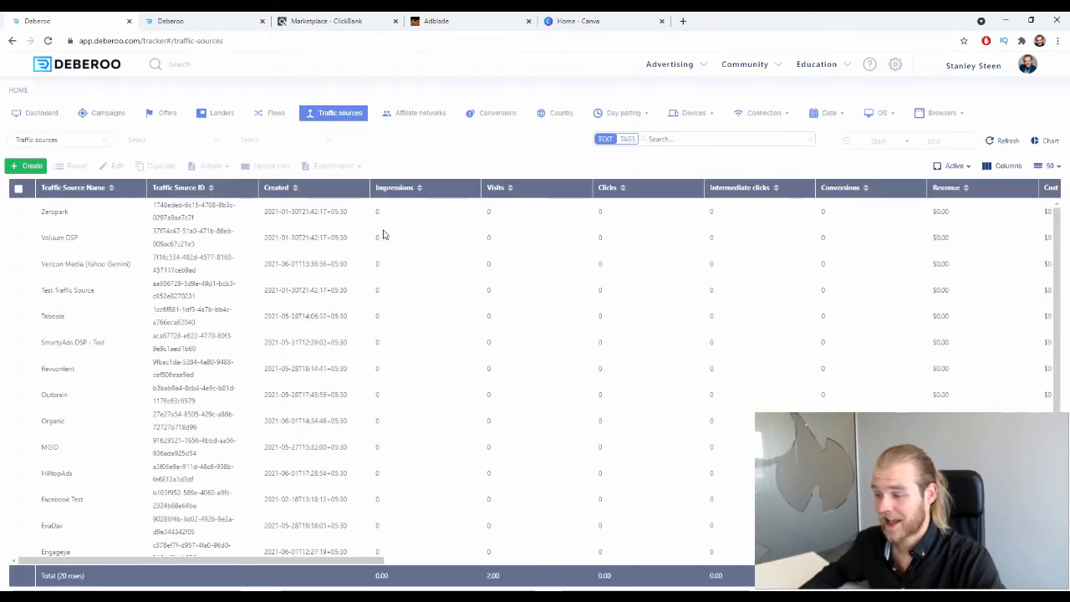
pyautogui.scroll(-4, 389, 233)
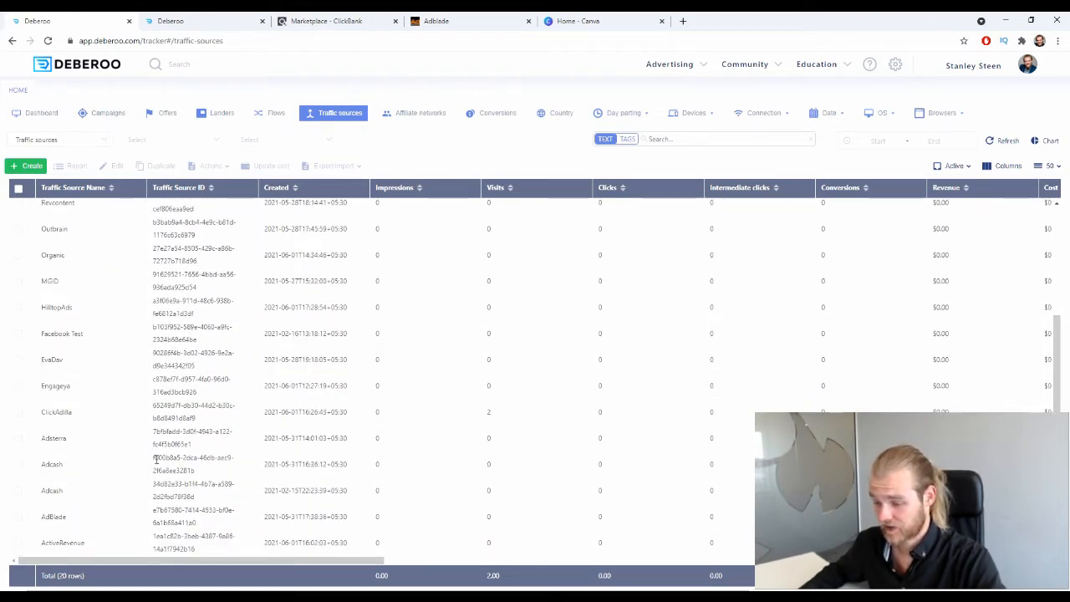
pyautogui.moveTo(82, 516); pyautogui.dragTo(36, 522)
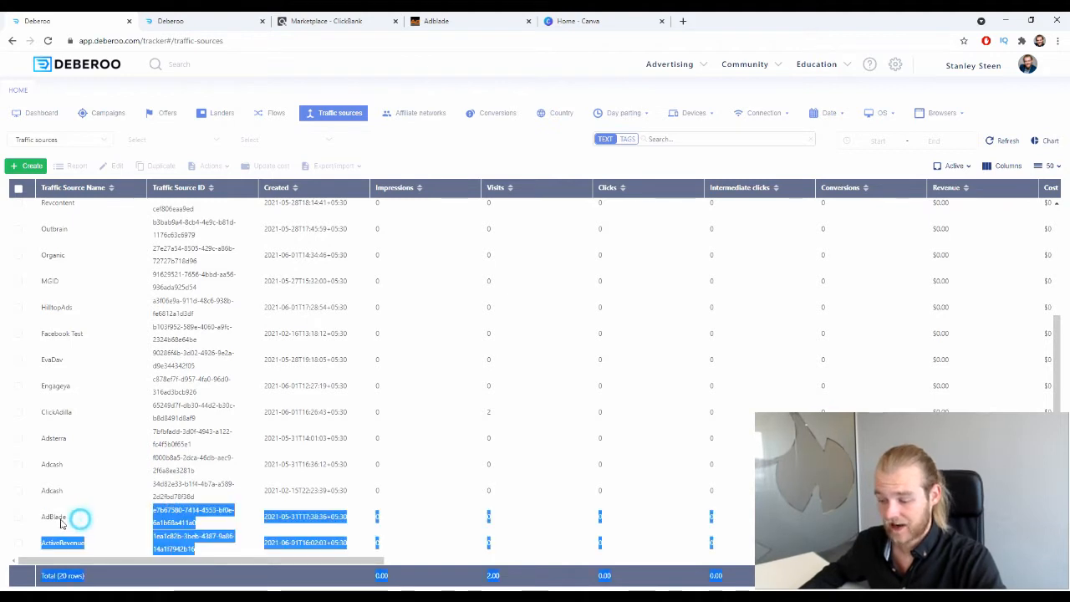
pyautogui.doubleClick(59, 516)
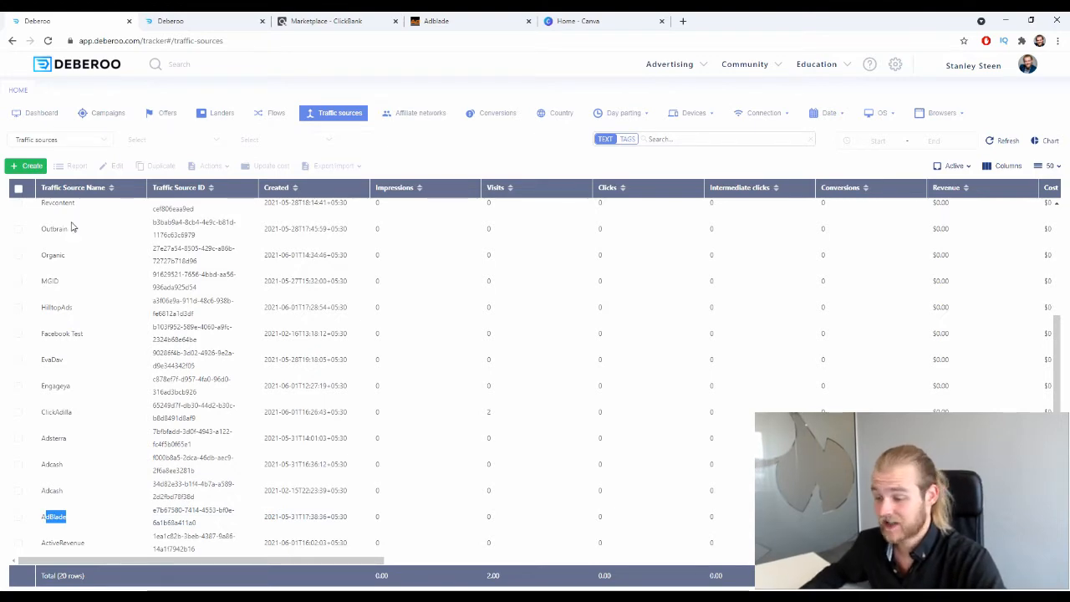
# Step: Start adding a traffic source and browse the full range of predefined traffic source templates
pyautogui.click(31, 165)
pyautogui.click(45, 180)
pyautogui.click(31, 167)
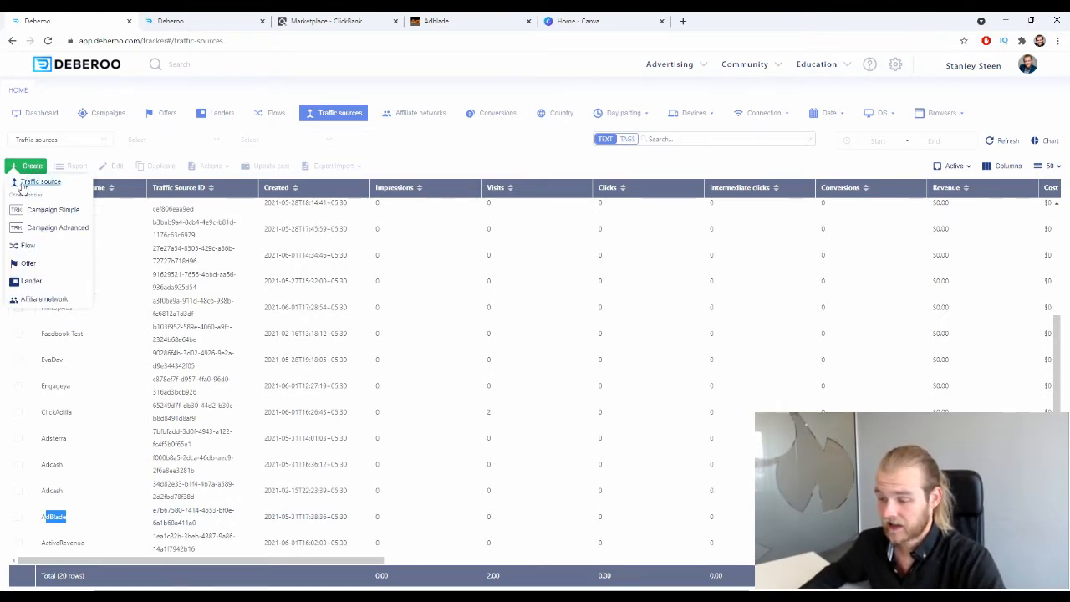
pyautogui.click(25, 181)
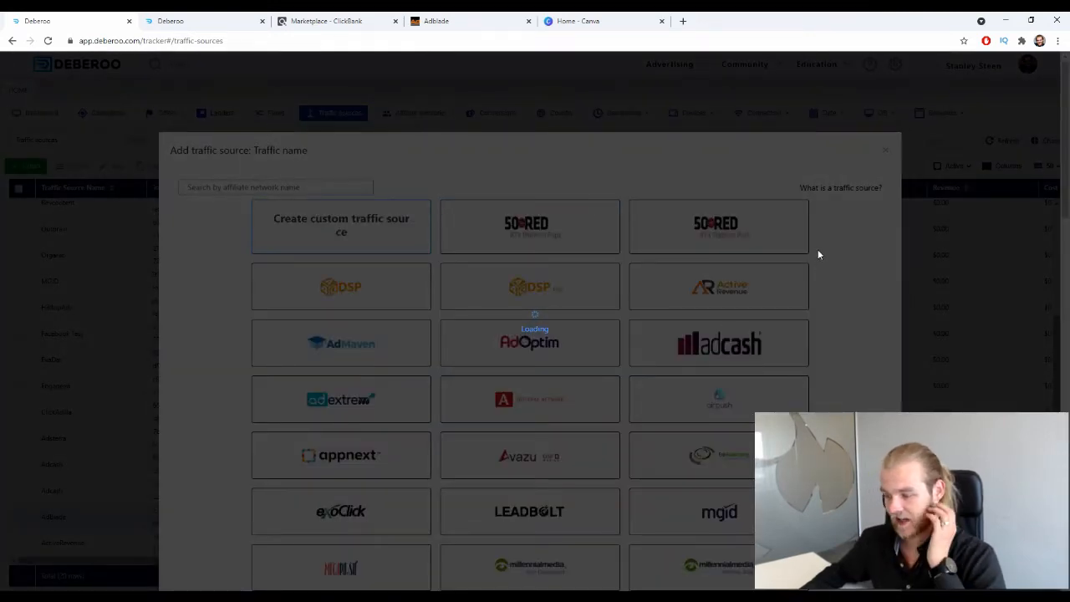
pyautogui.scroll(-10, 815, 259)
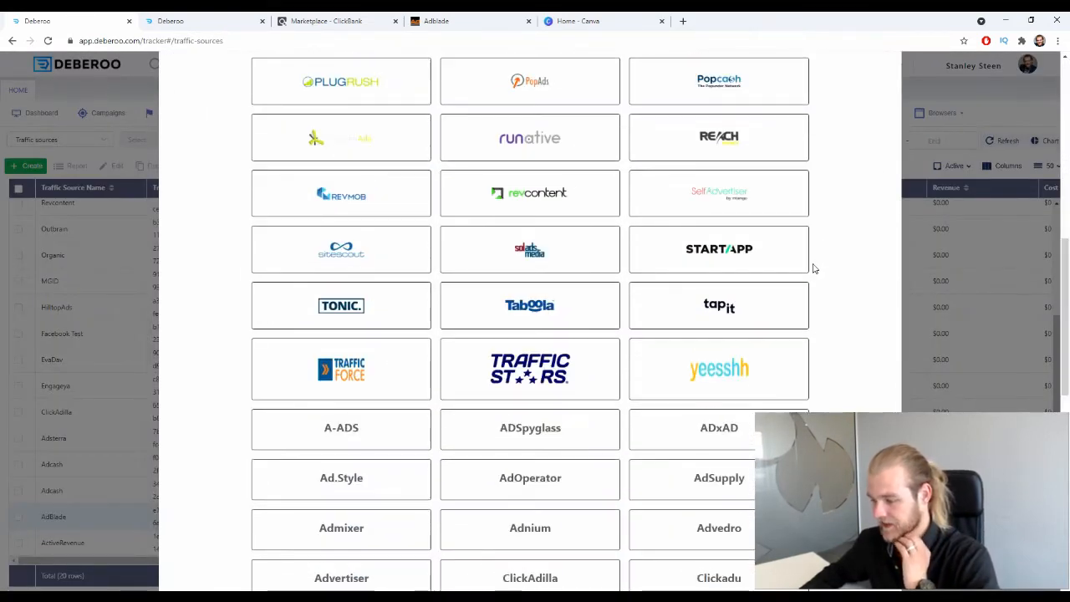
pyautogui.scroll(-1, 800, 282)
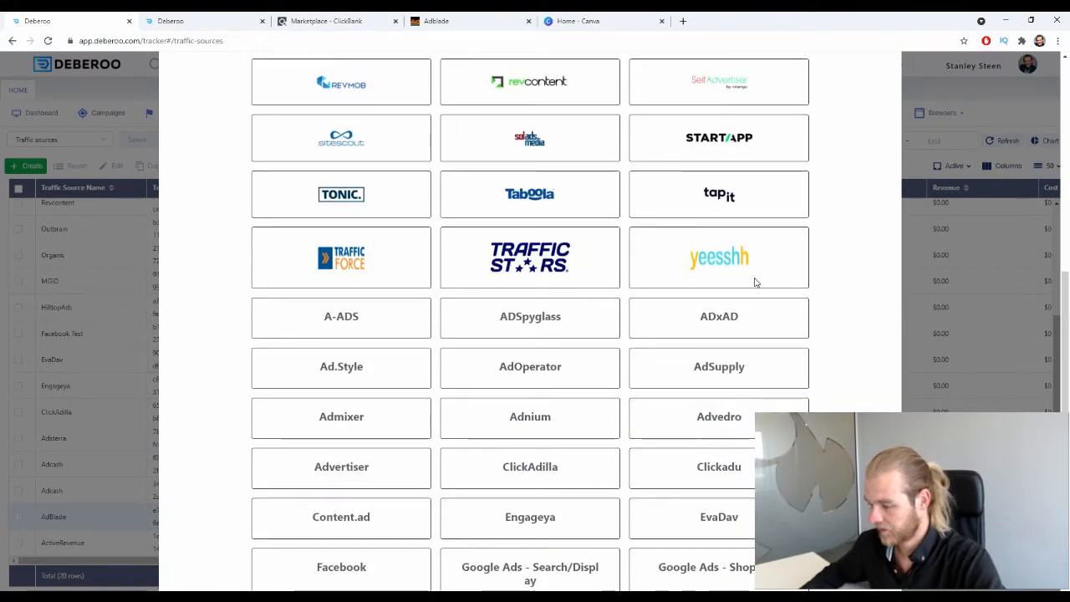
pyautogui.scroll(-1, 749, 279)
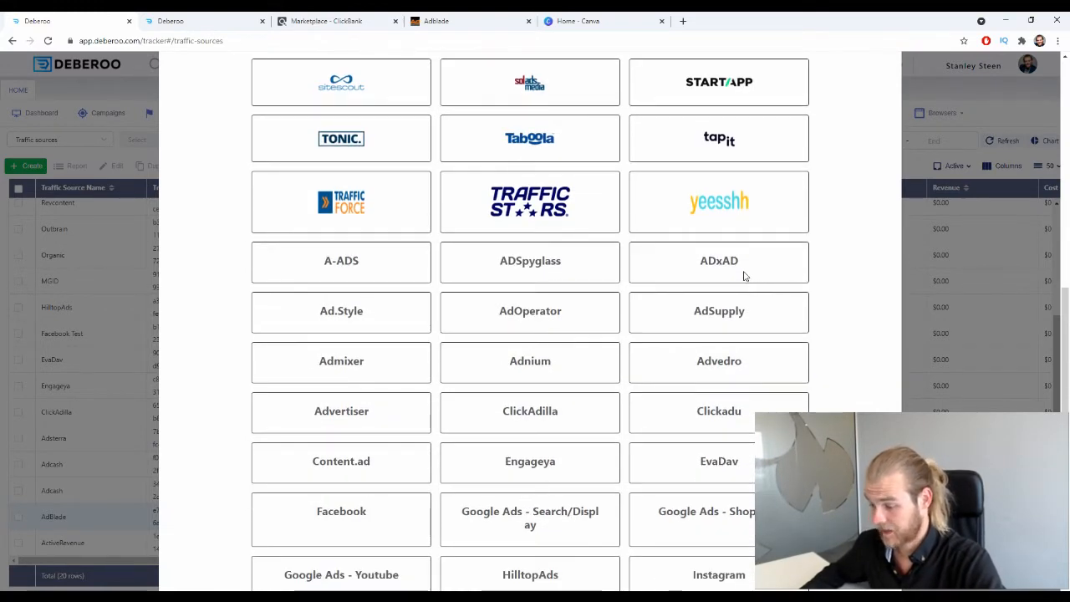
pyautogui.scroll(10, 416, 342)
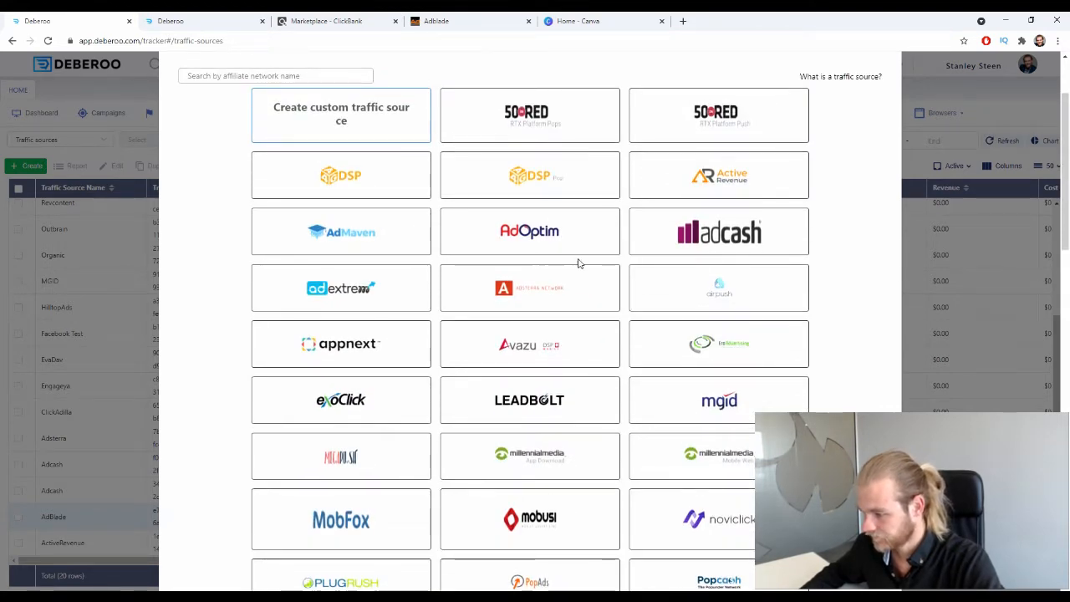
pyautogui.scroll(-2, 578, 263)
pyautogui.scroll(-2, 433, 242)
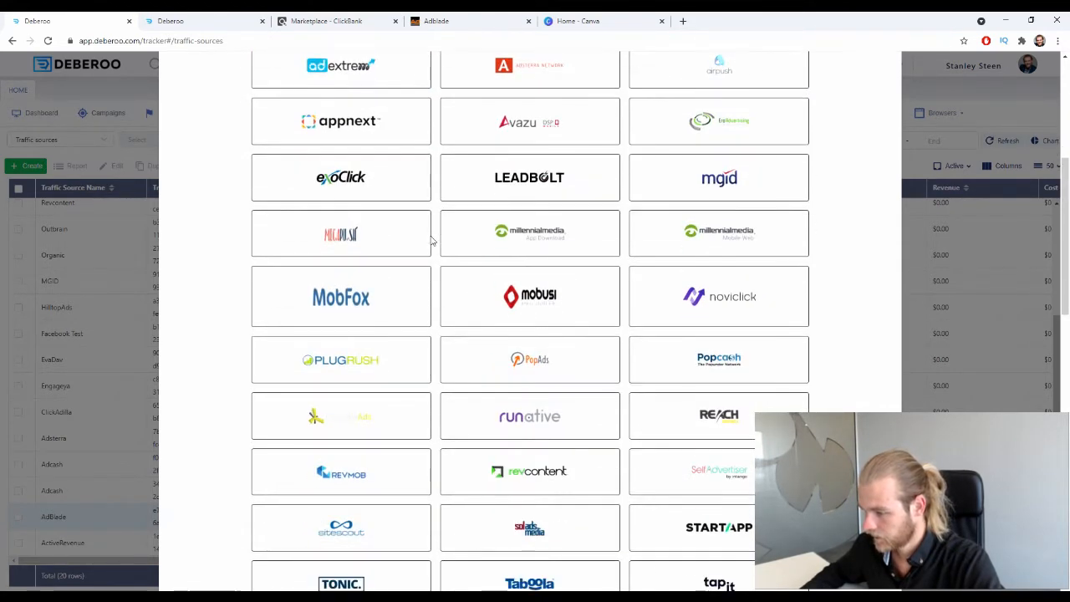
pyautogui.scroll(-5, 467, 241)
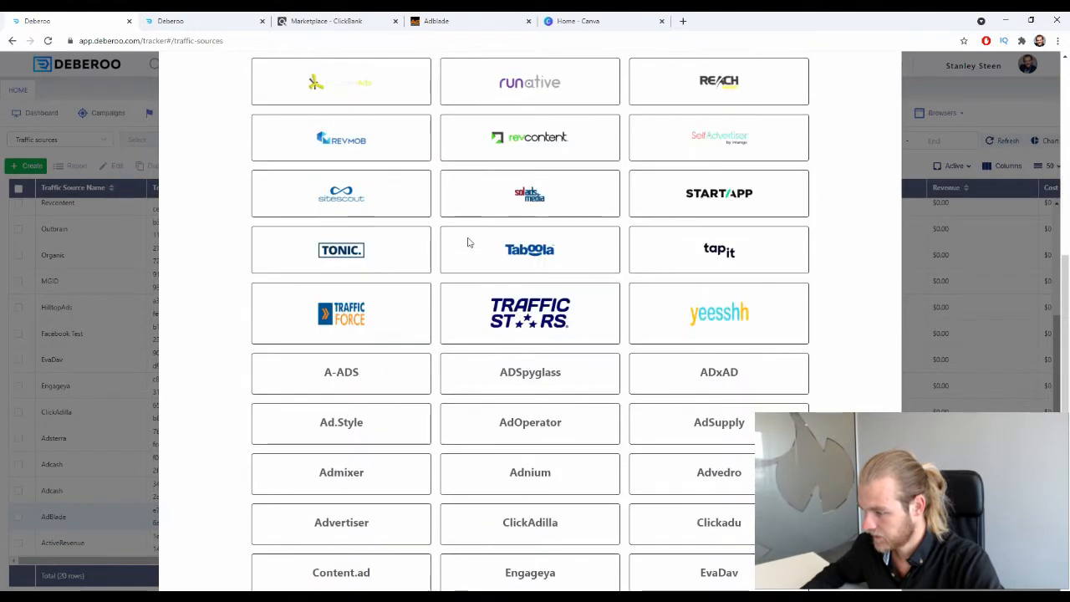
pyautogui.scroll(-1, 660, 320)
pyautogui.scroll(-1, 659, 316)
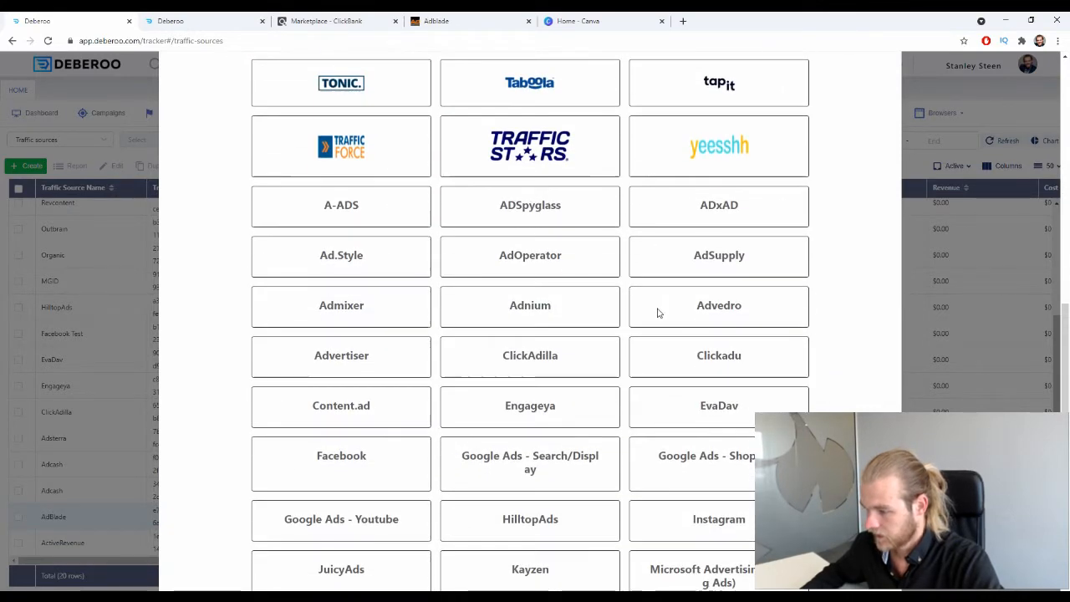
pyautogui.scroll(-5, 343, 276)
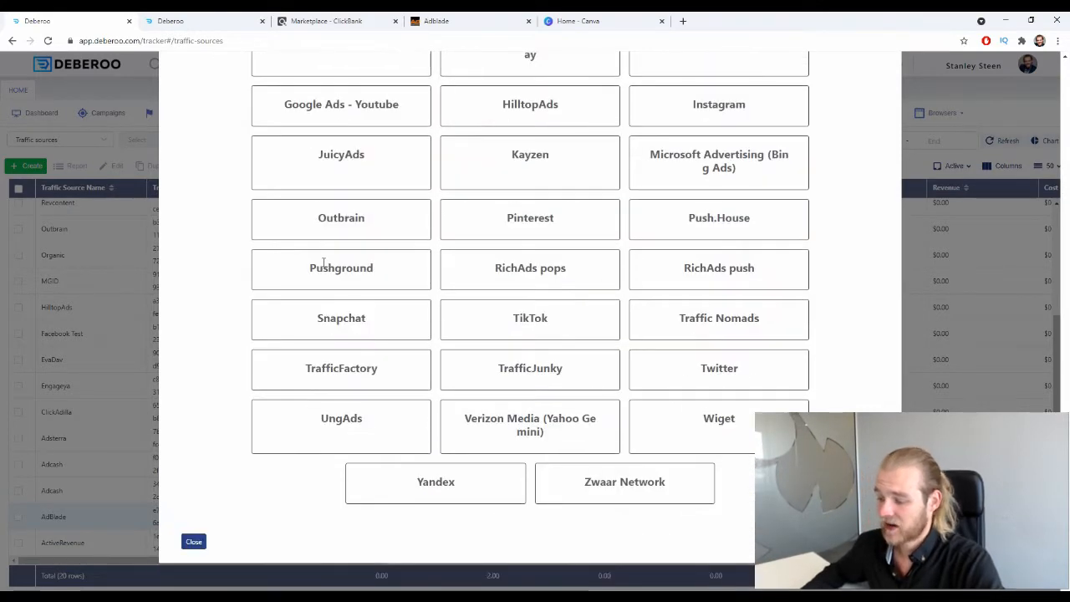
pyautogui.scroll(8, 324, 263)
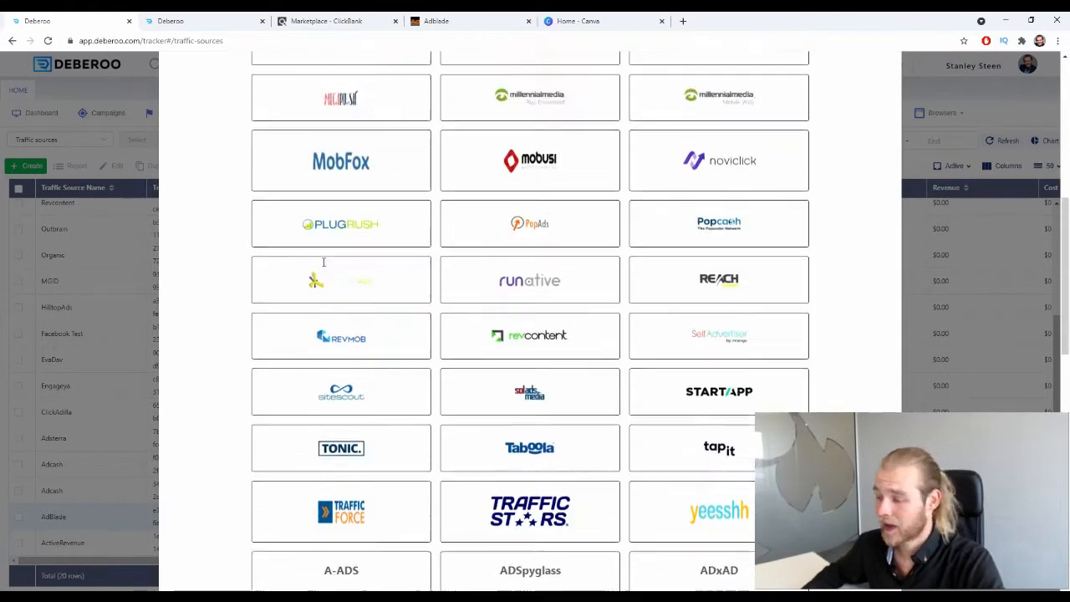
pyautogui.scroll(5, 324, 262)
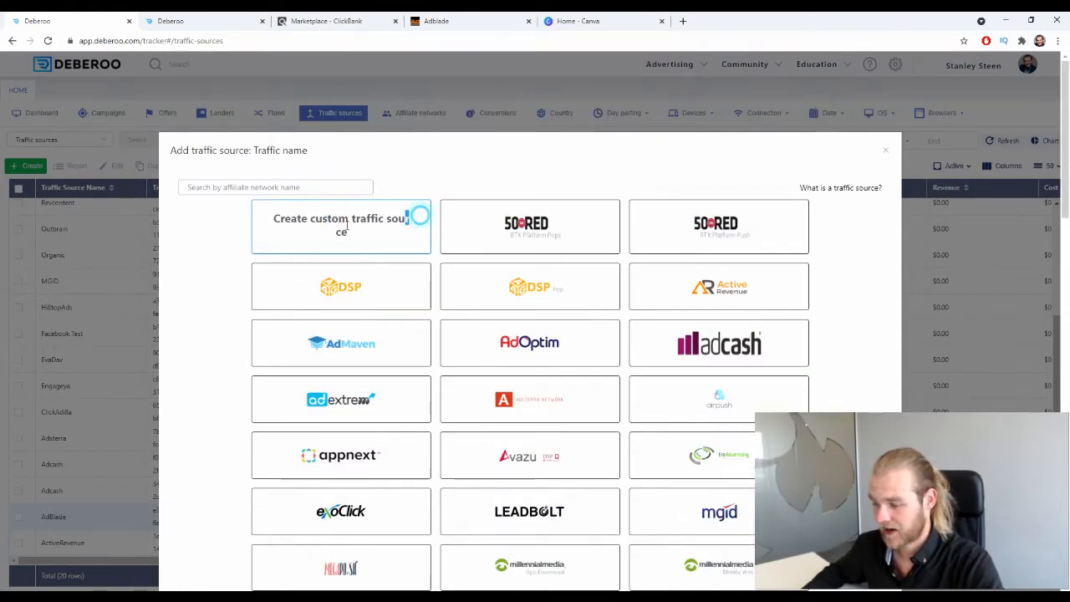
# Step: Open the custom traffic source form, check its parameters and workspace choices, and close it without saving
pyautogui.scroll(-12, 375, 232)
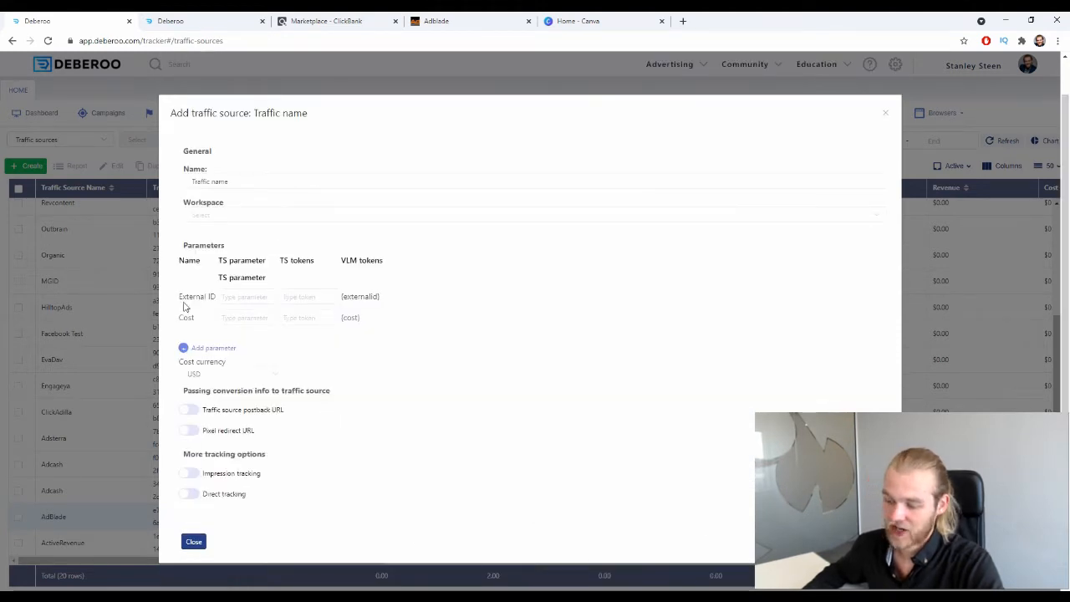
pyautogui.doubleClick(200, 244)
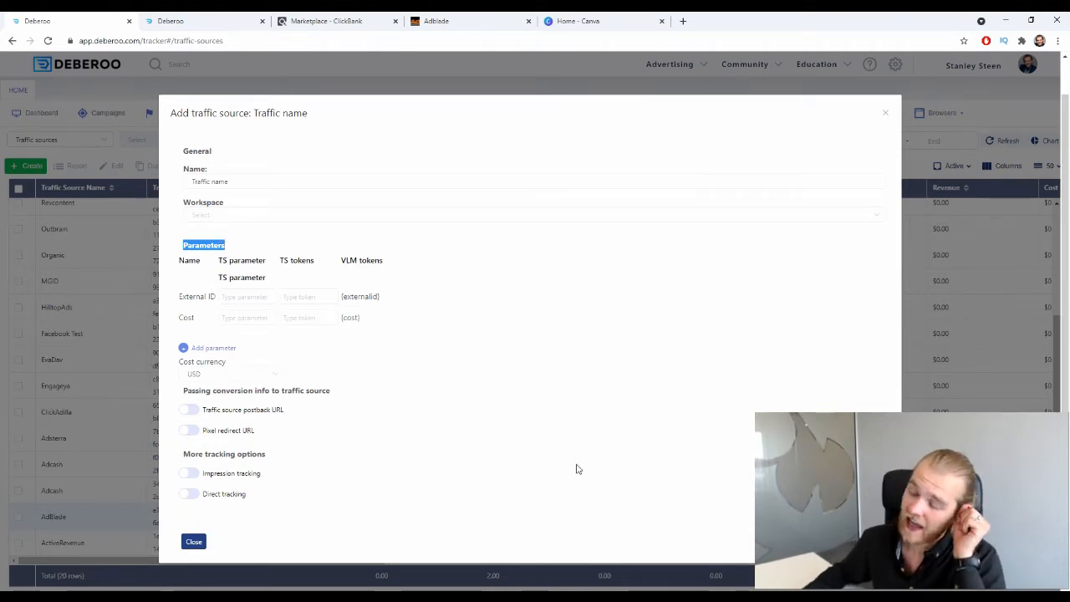
pyautogui.click(293, 219)
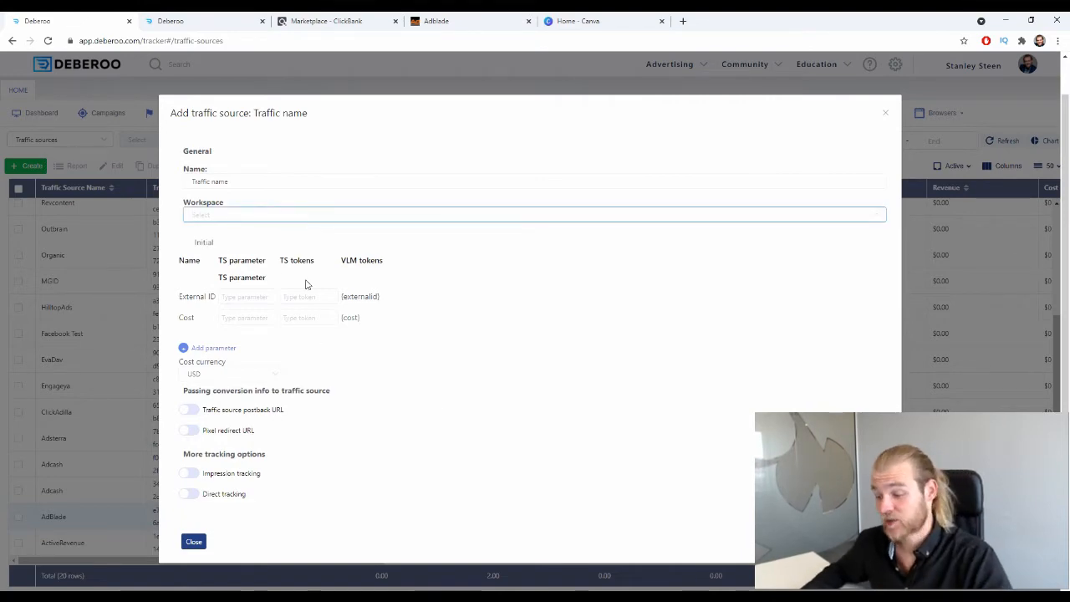
pyautogui.click(386, 416)
pyautogui.click(193, 542)
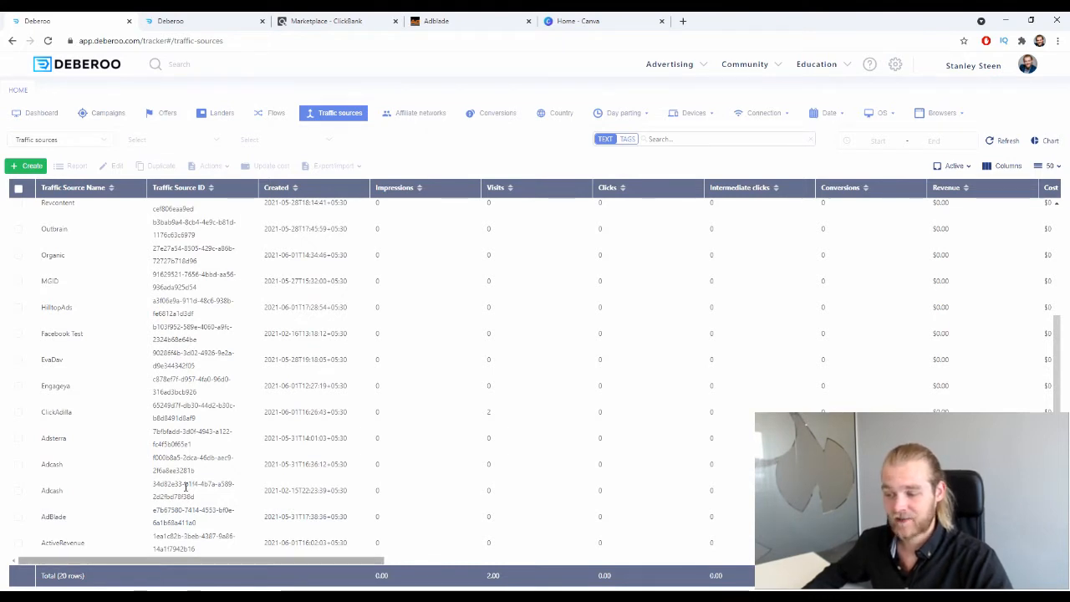
# Step: Show the tracker's offers, then switch to the ClickBank marketplace and review the solar power program's listing
pyautogui.click(168, 114)
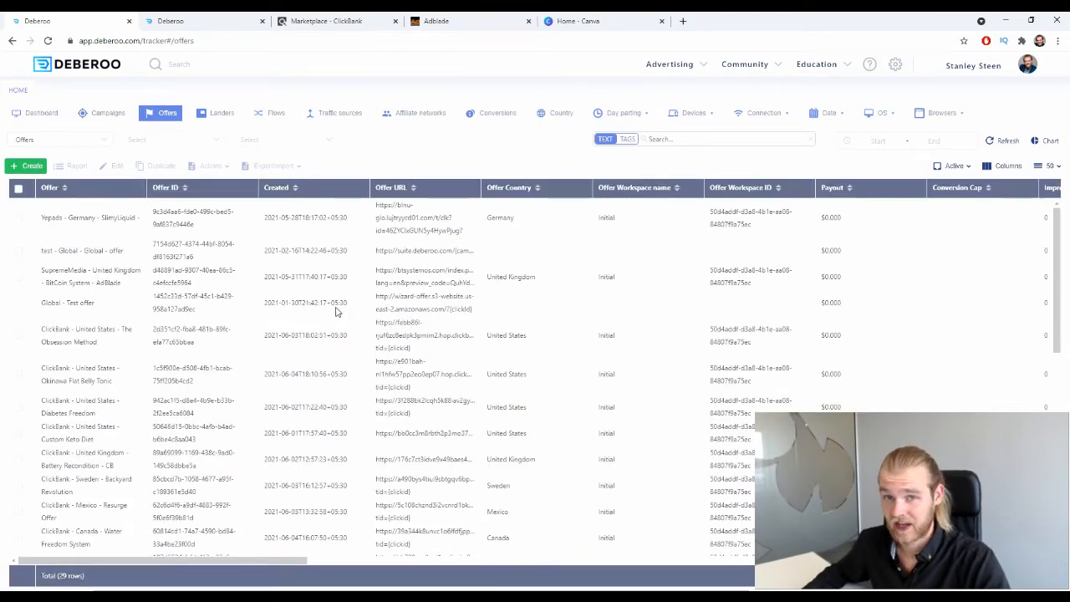
pyautogui.click(326, 21)
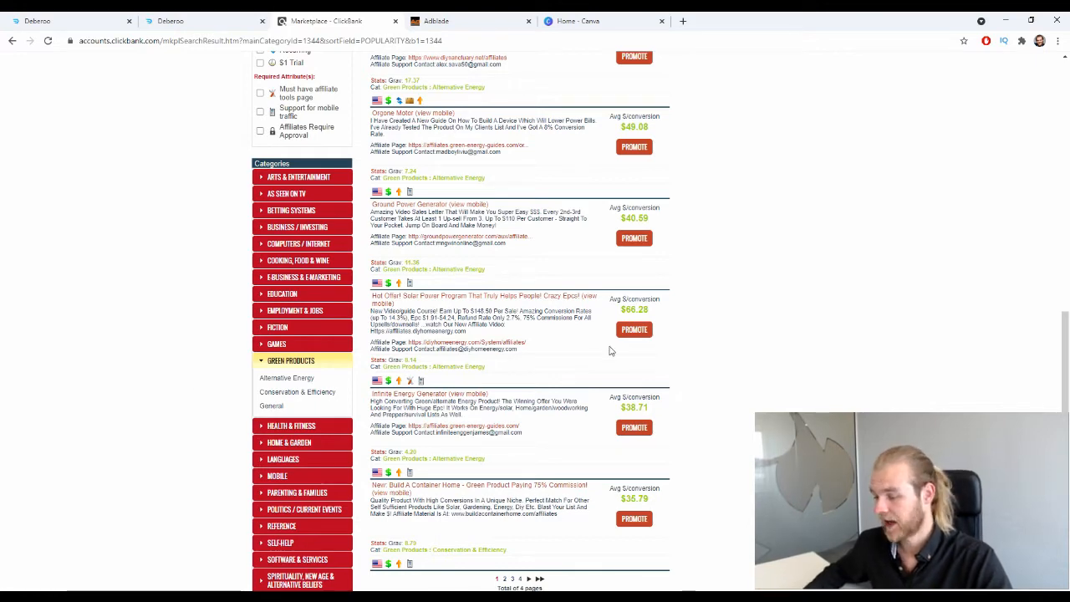
pyautogui.moveTo(368, 324); pyautogui.dragTo(464, 324)
pyautogui.click(762, 339)
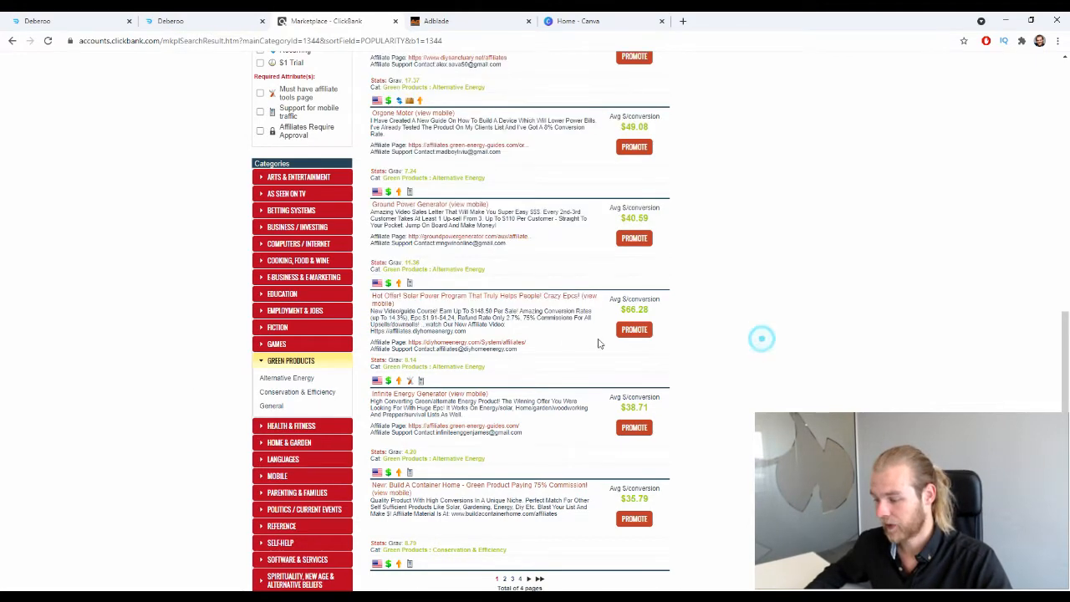
pyautogui.moveTo(535, 329); pyautogui.dragTo(446, 323)
pyautogui.click(800, 347)
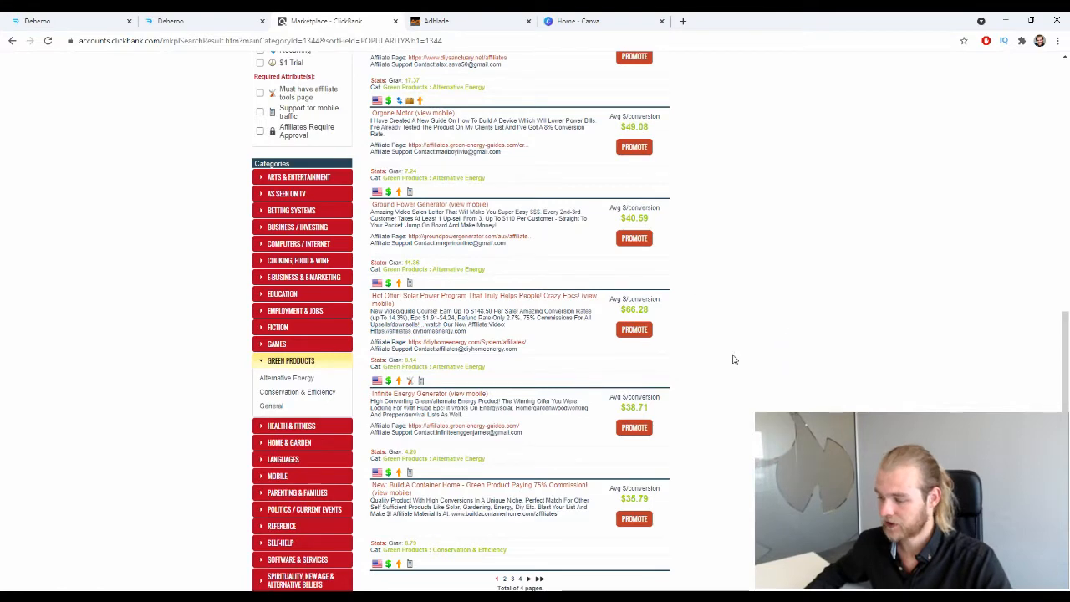
# Step: Generate a HopLink for the solar power program with the account nickname Deberoo, copy the link, and close the generator
pyautogui.click(642, 333)
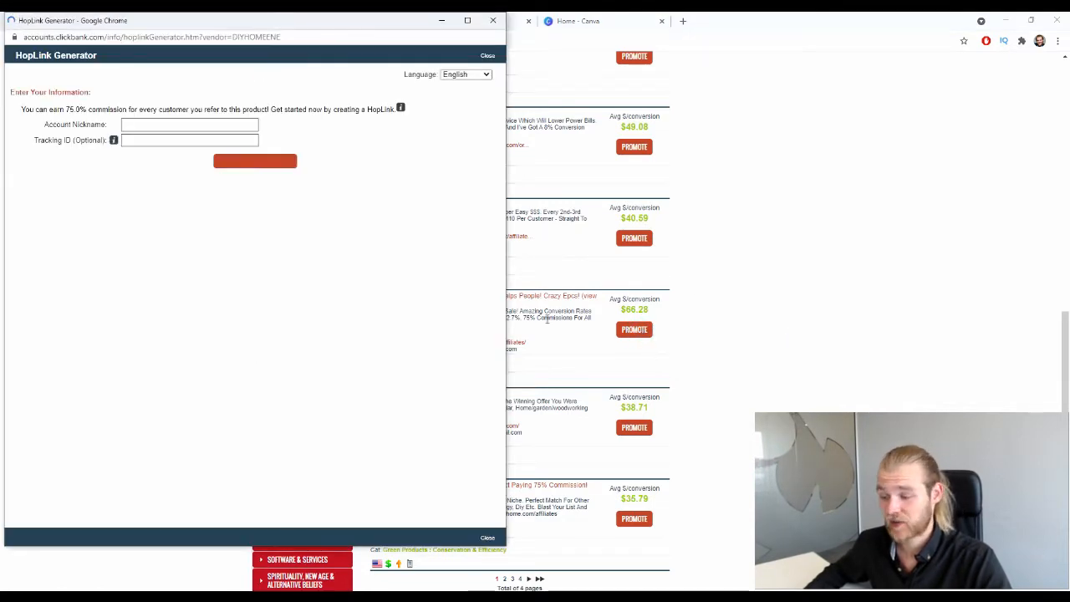
pyautogui.click(194, 125)
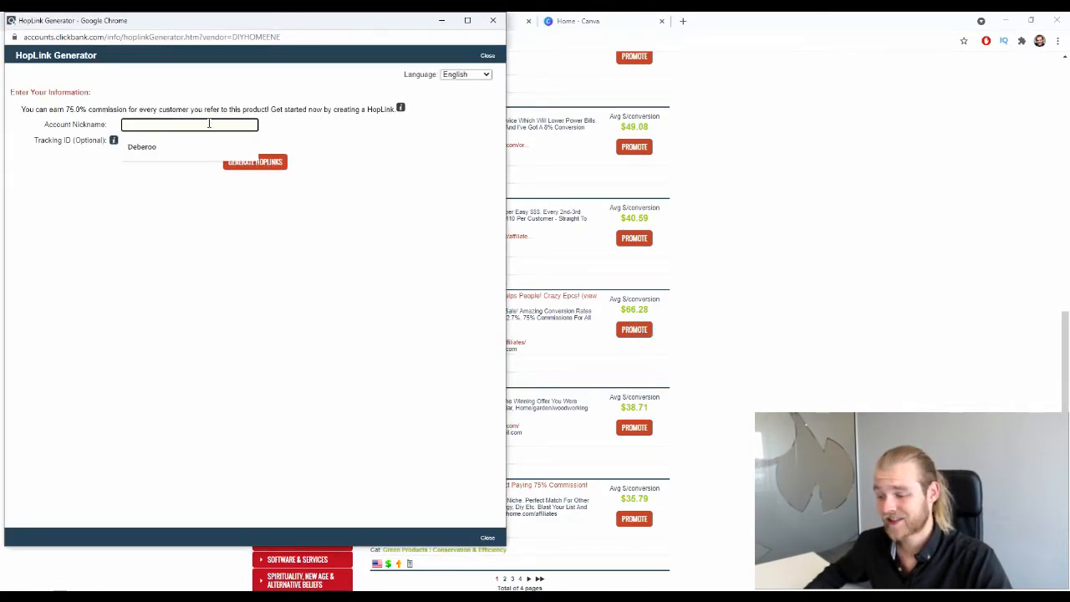
pyautogui.click(196, 141)
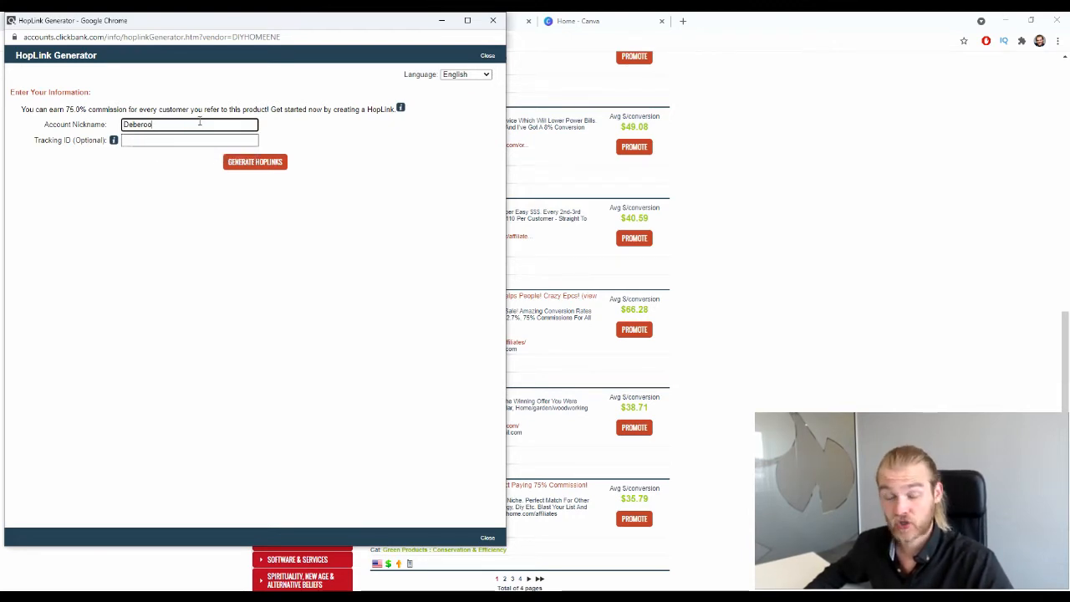
pyautogui.click(263, 162)
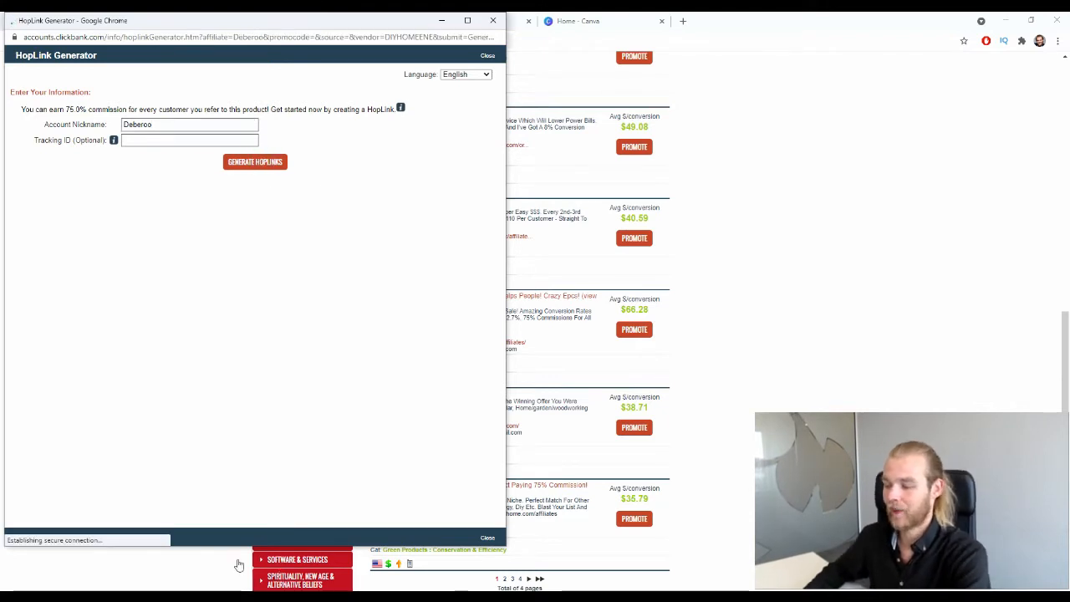
pyautogui.click(454, 242)
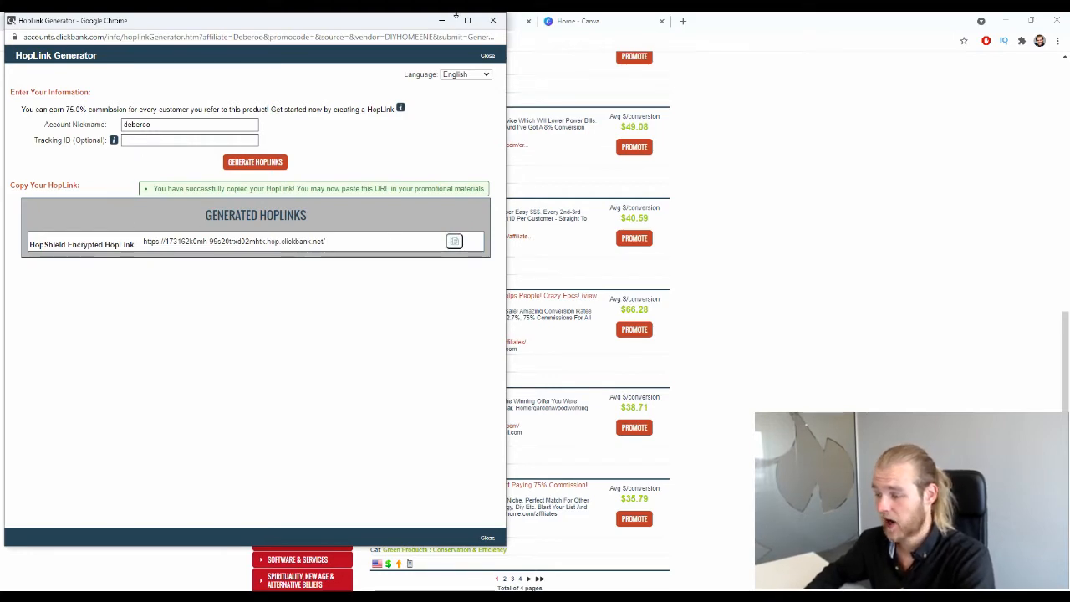
pyautogui.click(499, 21)
# Step: Switch back to the Deberoo tracker and start a new offer with workspace Initial, affiliate network ClickBank and country tag Spain
pyautogui.click(42, 20)
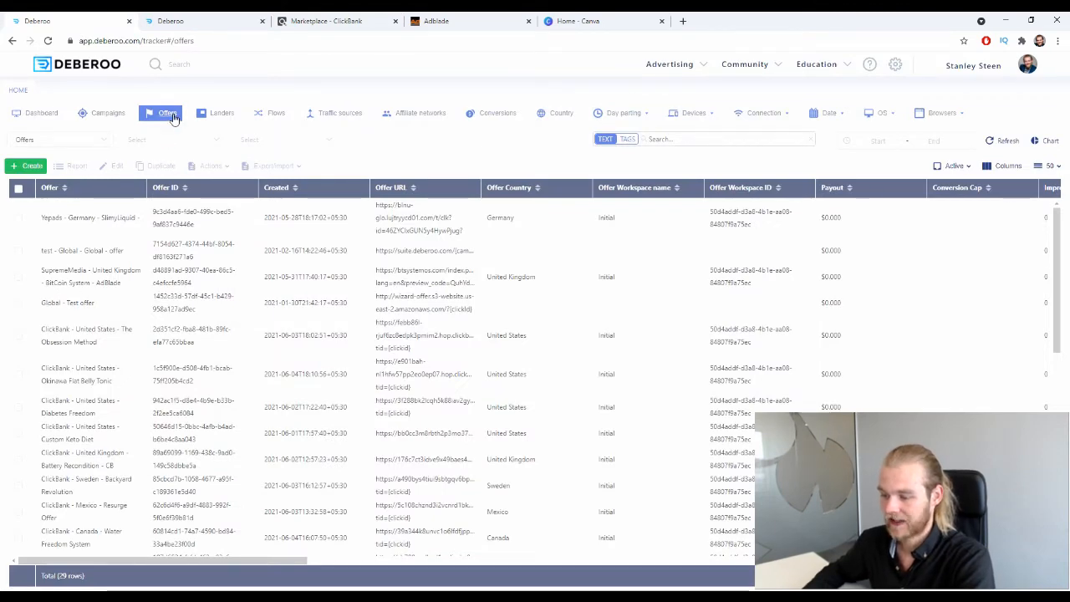
pyautogui.click(32, 167)
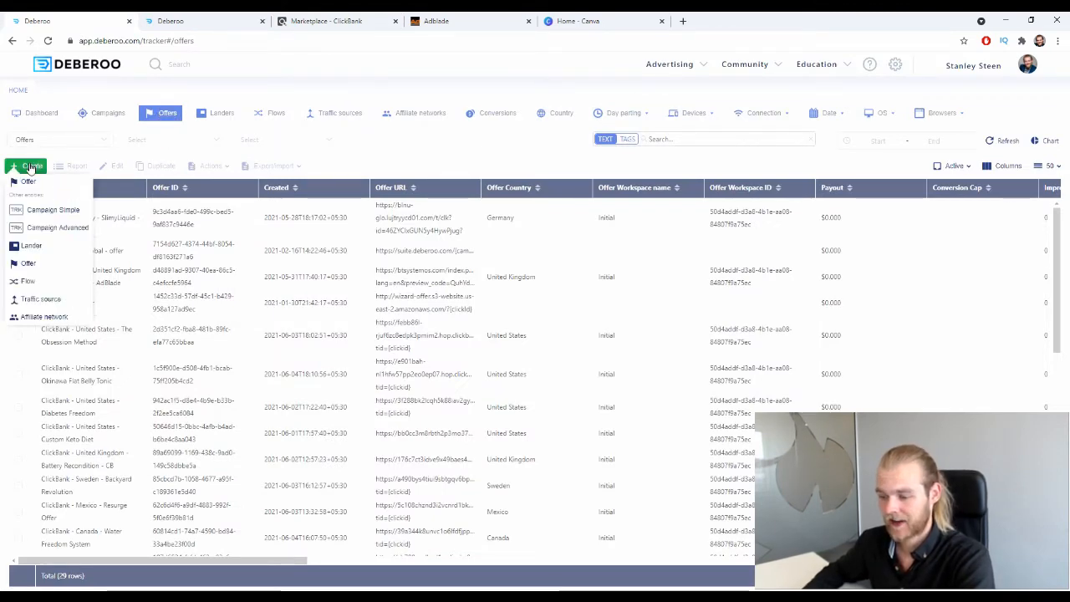
pyautogui.click(19, 188)
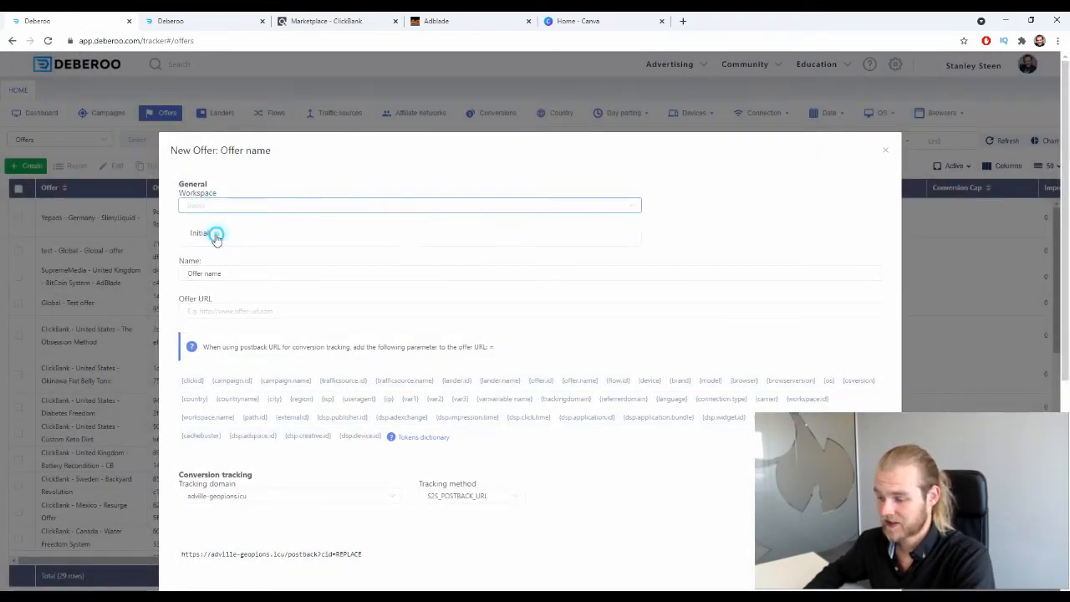
pyautogui.click(240, 248)
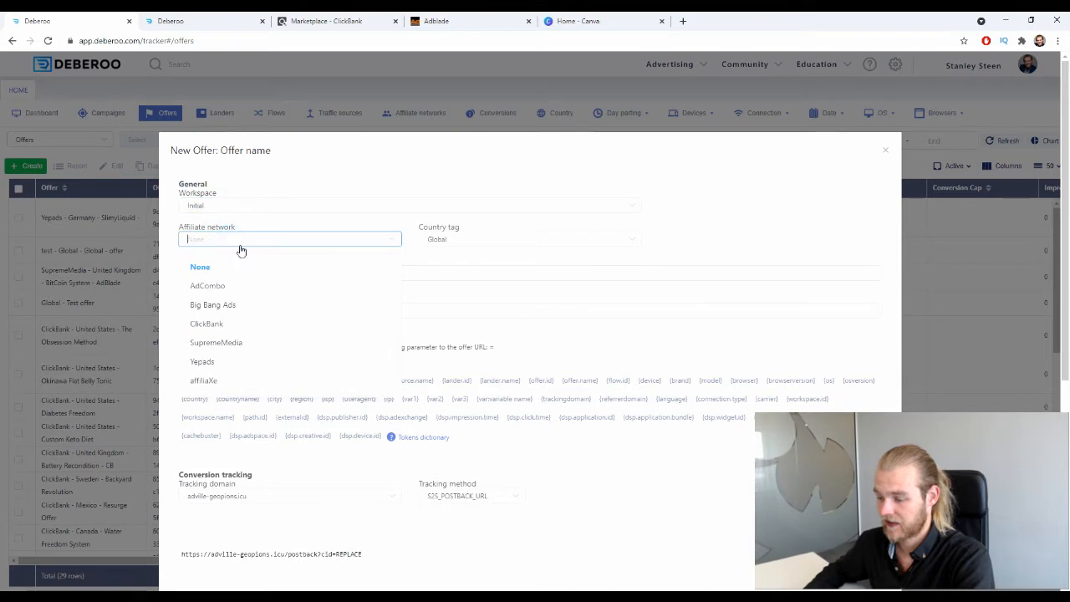
pyautogui.click(276, 324)
pyautogui.click(480, 242)
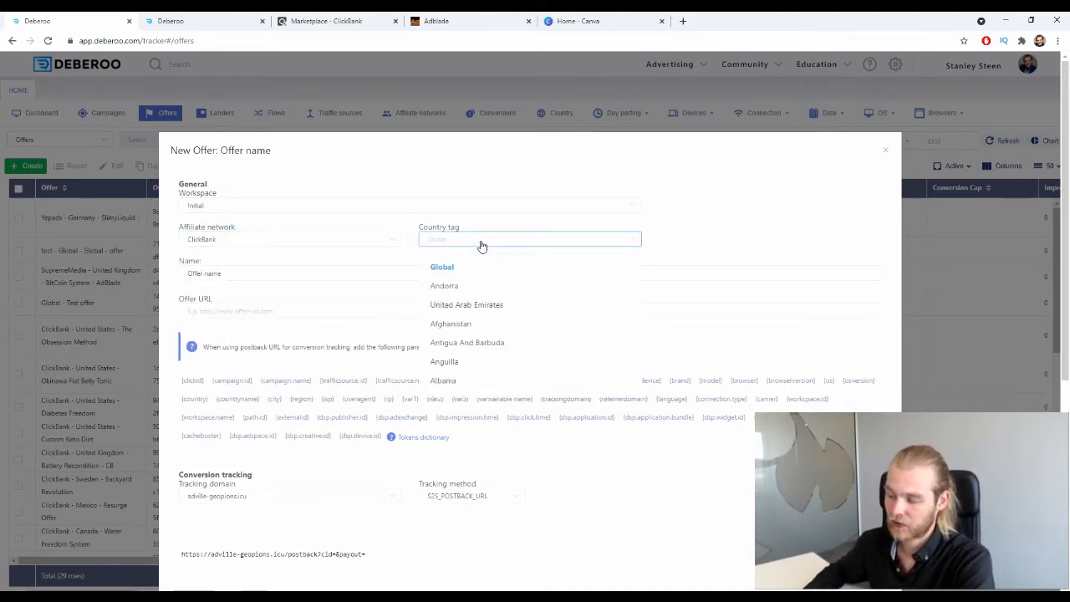
pyautogui.write('spai')
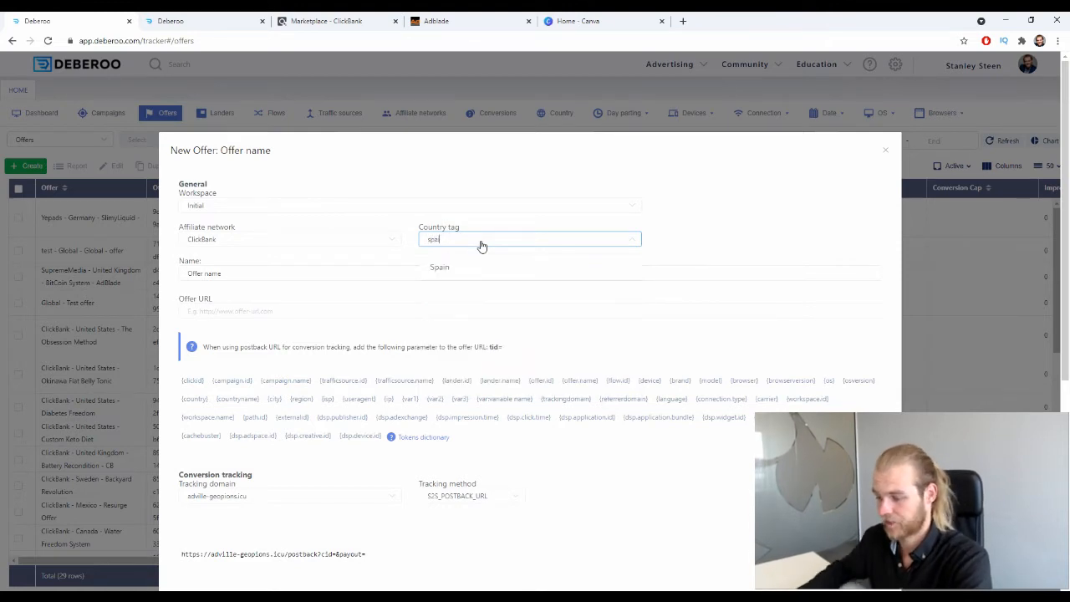
pyautogui.click(475, 269)
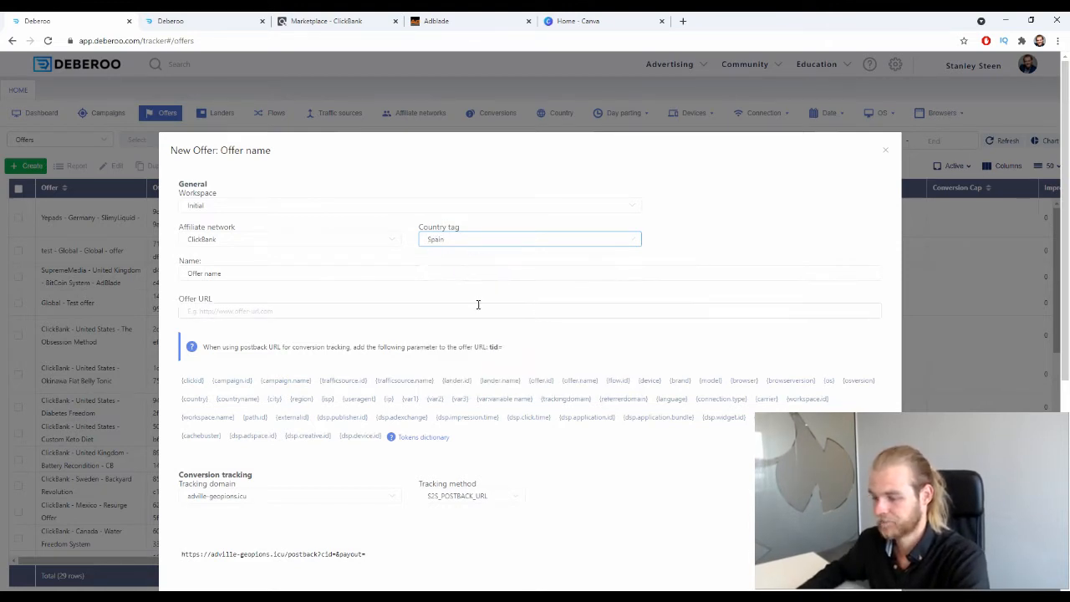
# Step: Switch to the ClickBank marketplace, open the solar power program's sales page, check the product name through to its checkout, and close it
pyautogui.moveTo(234, 273); pyautogui.dragTo(180, 278)
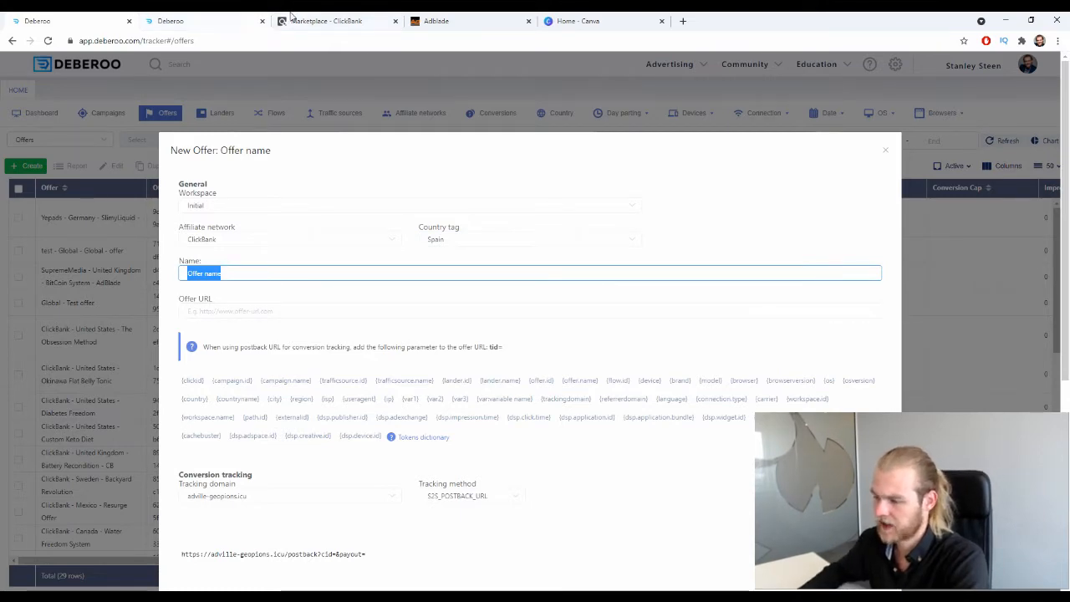
pyautogui.click(322, 21)
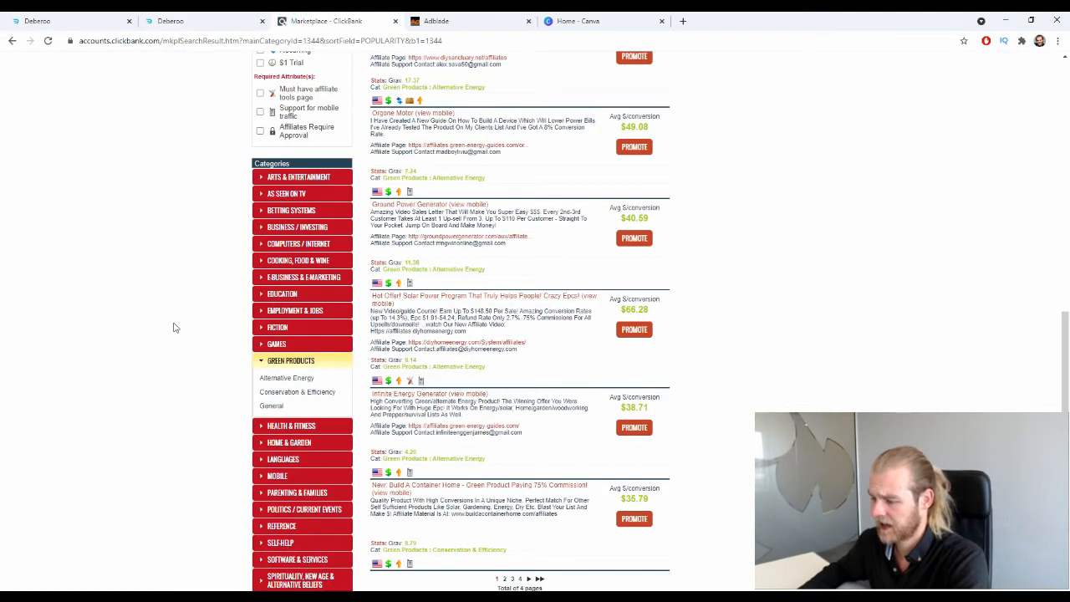
pyautogui.click(460, 296)
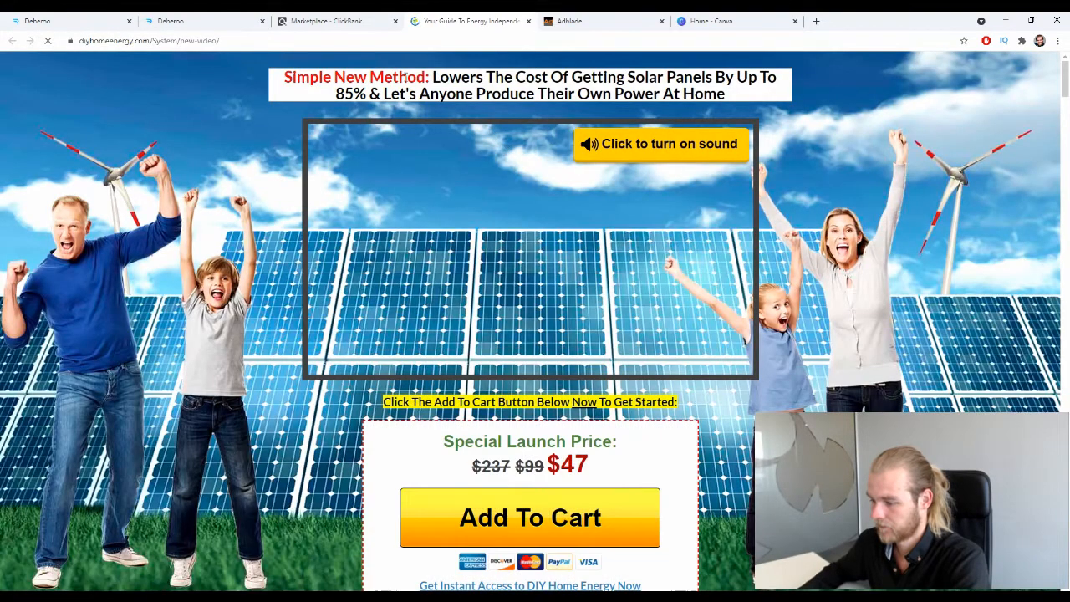
pyautogui.scroll(-5, 407, 112)
pyautogui.scroll(-3, 435, 159)
pyautogui.scroll(8, 498, 368)
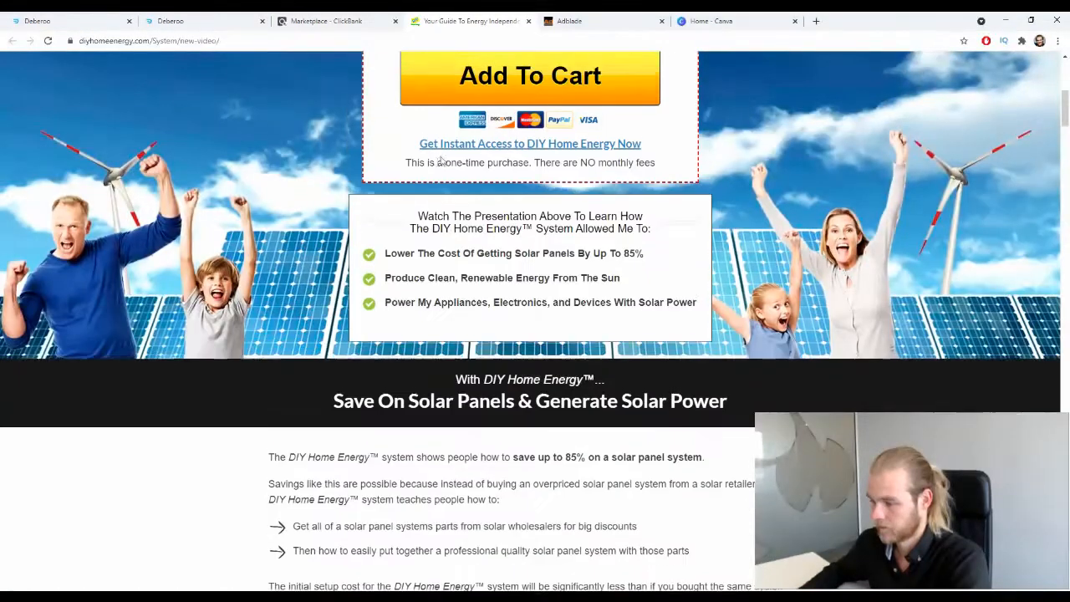
pyautogui.click(524, 508)
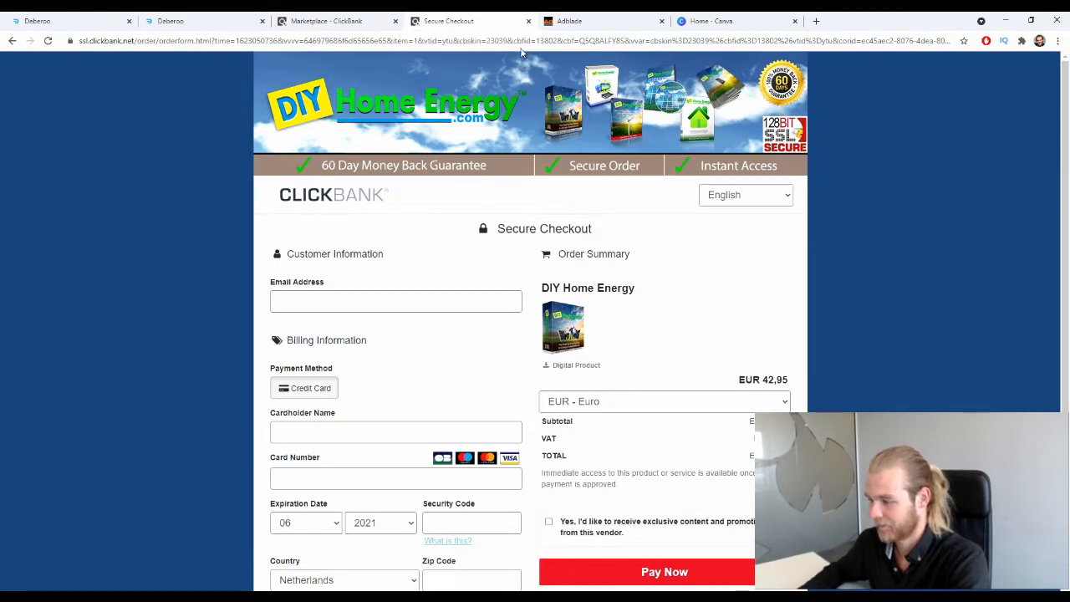
pyautogui.click(528, 21)
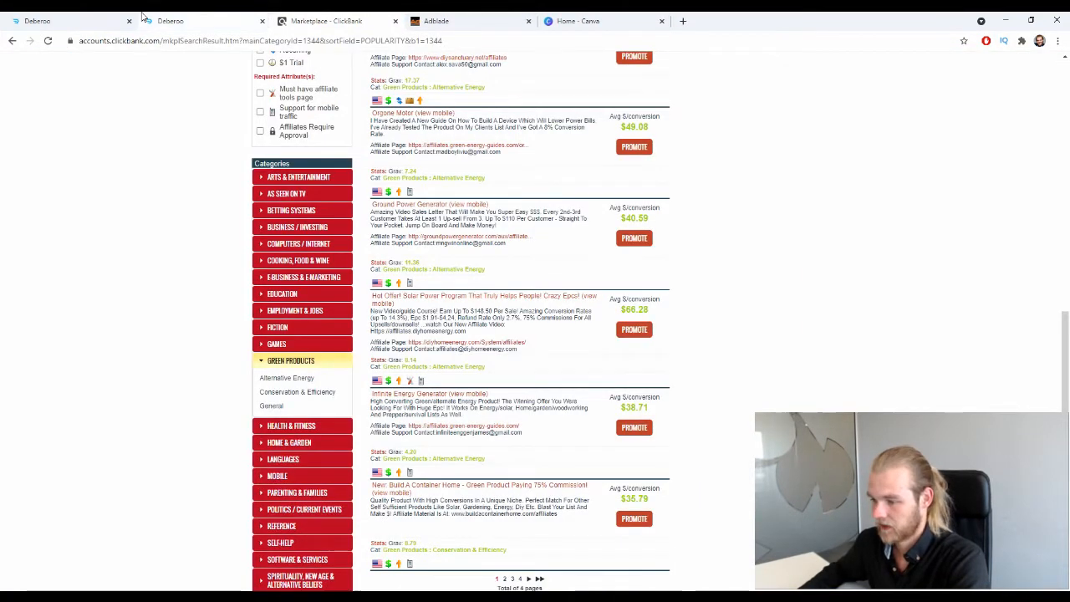
# Step: Return to the new offer form in the Deberoo tracker and name the offer DIY Home Energy
pyautogui.click(37, 21)
pyautogui.write('DIY Hom')
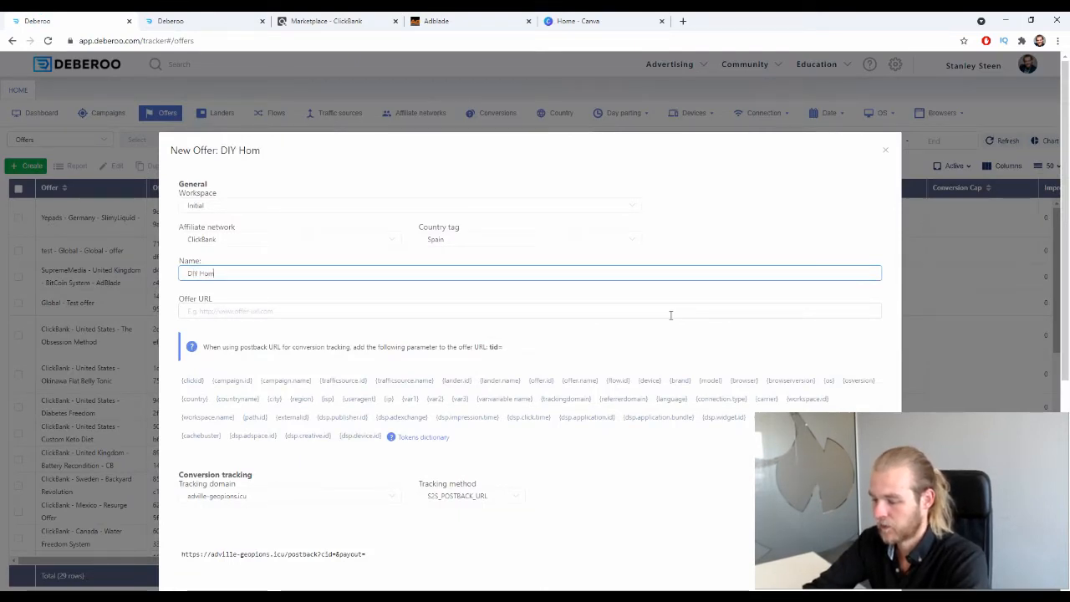
pyautogui.write('e Energy')
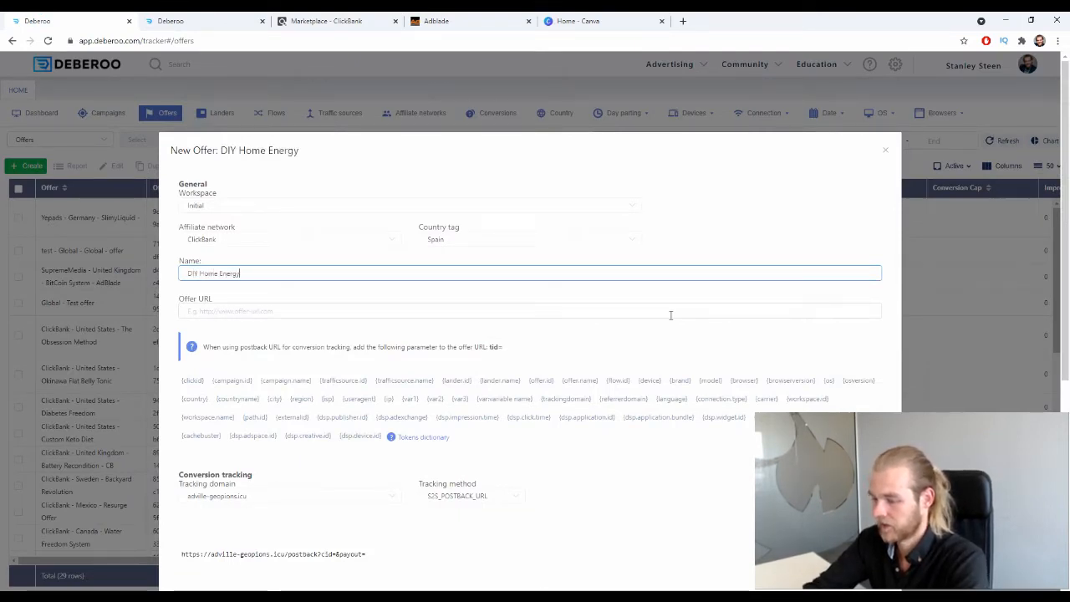
# Step: Paste the copied ClickBank HopLink for the solar program as the offer URL
pyautogui.click(251, 306)
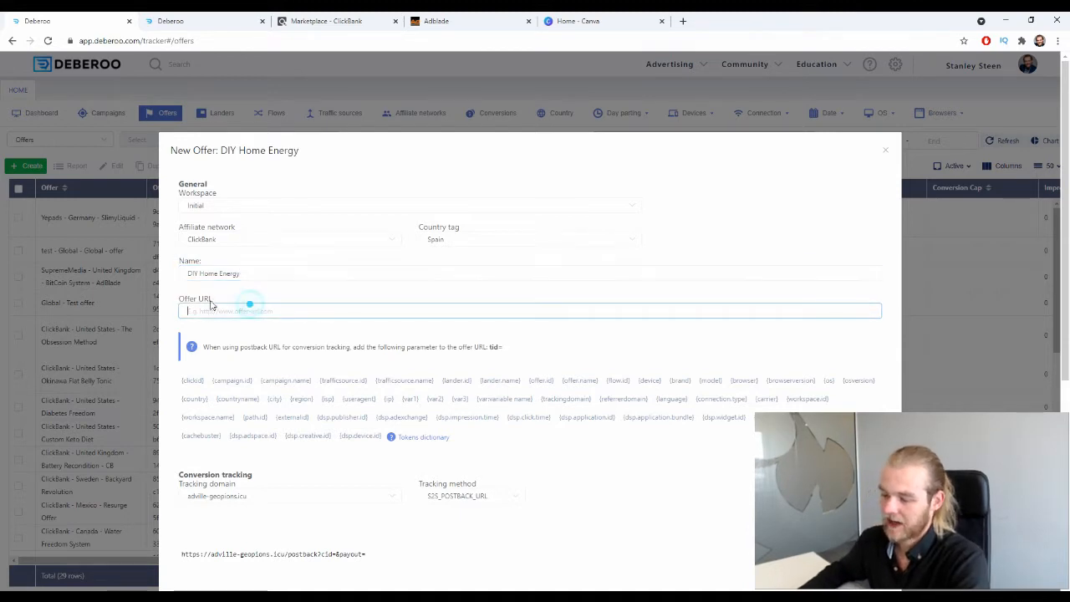
pyautogui.moveTo(176, 298); pyautogui.dragTo(221, 306)
pyautogui.click(210, 312)
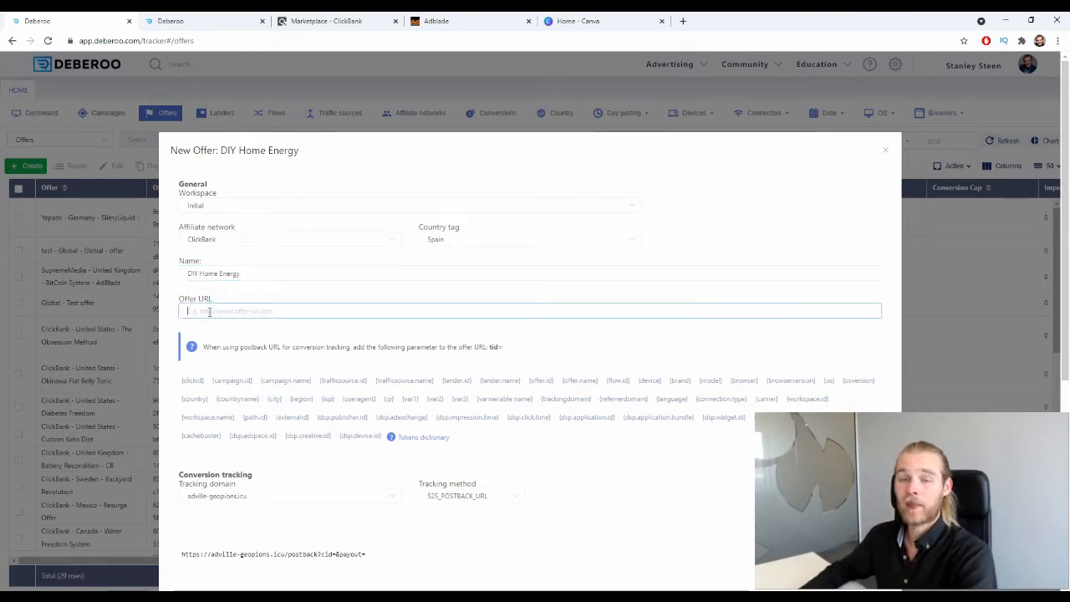
pyautogui.write('https://173162k0mh-99s20txxd02mhtk.hop.clickbank.net/')
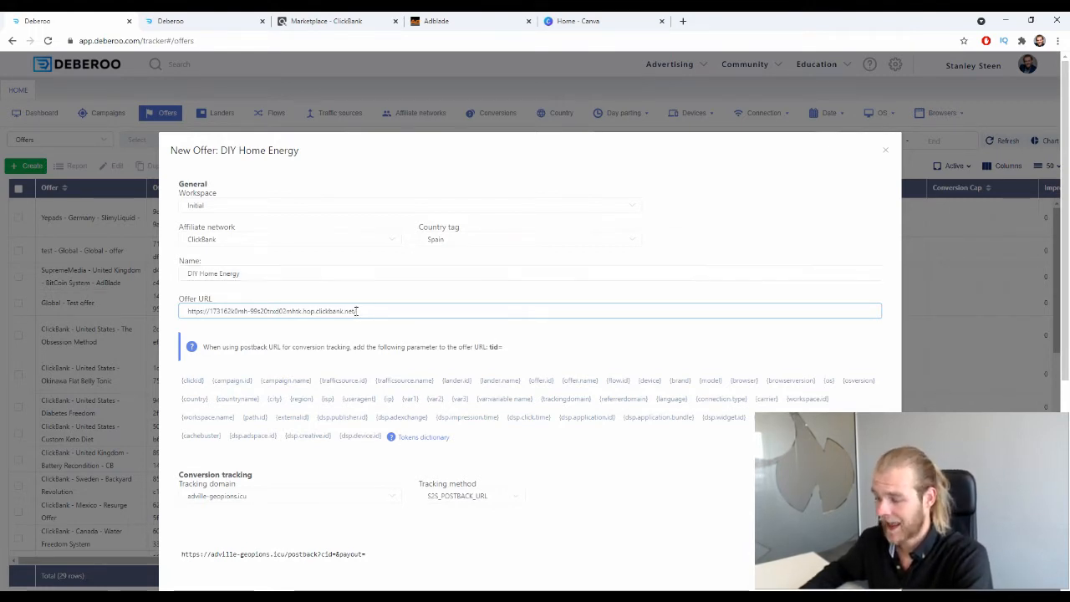
pyautogui.click(382, 311)
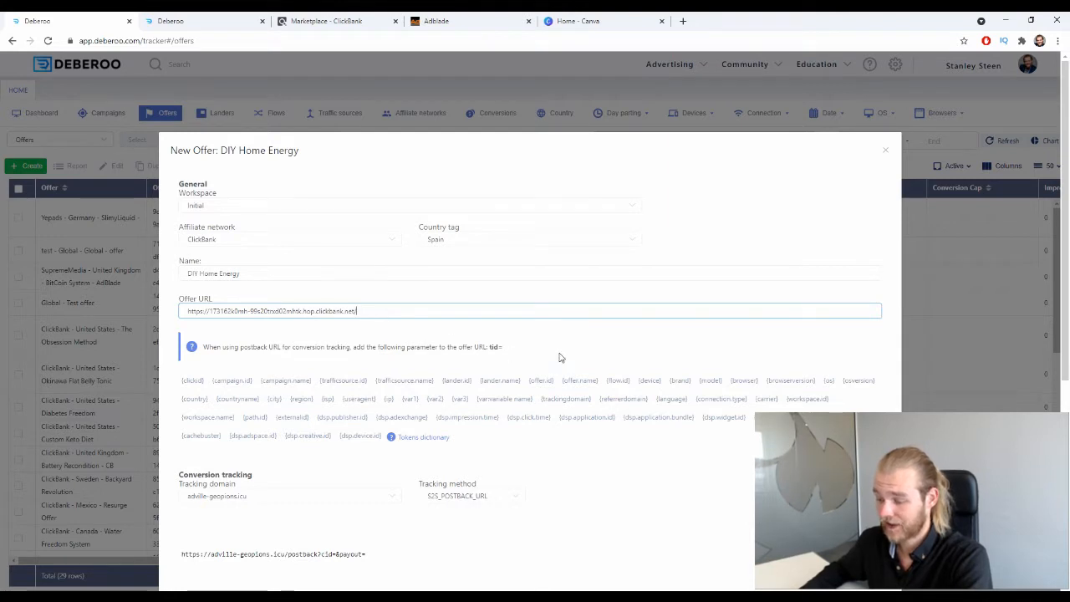
# Step: Append the postback tracking parameter ?tid= and the {clickid} token to the end of the offer URL
pyautogui.moveTo(565, 343); pyautogui.dragTo(483, 348)
pyautogui.click(523, 347)
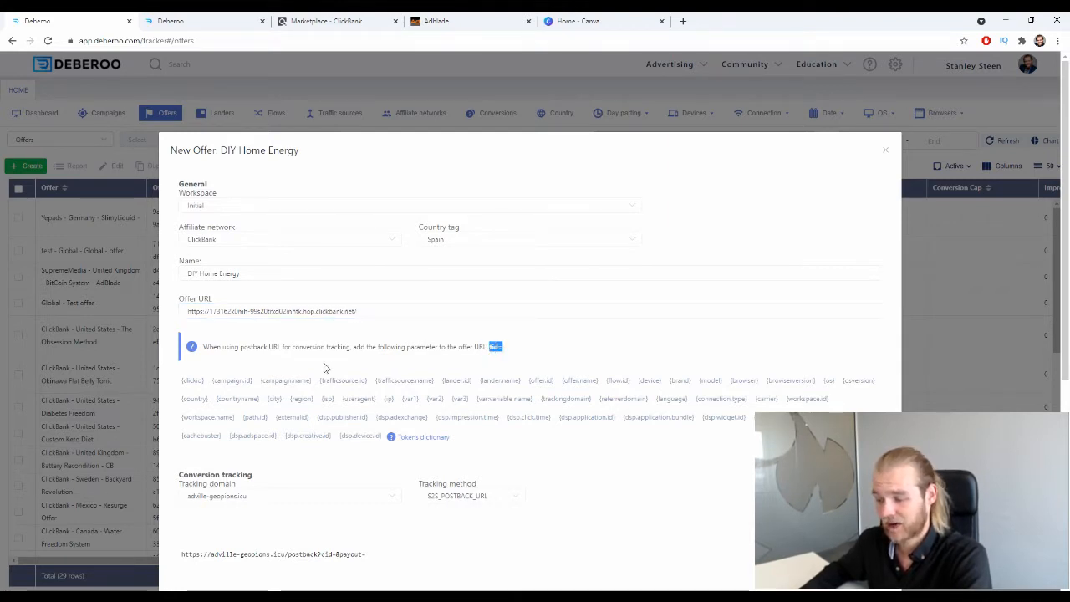
pyautogui.moveTo(199, 346); pyautogui.dragTo(533, 346)
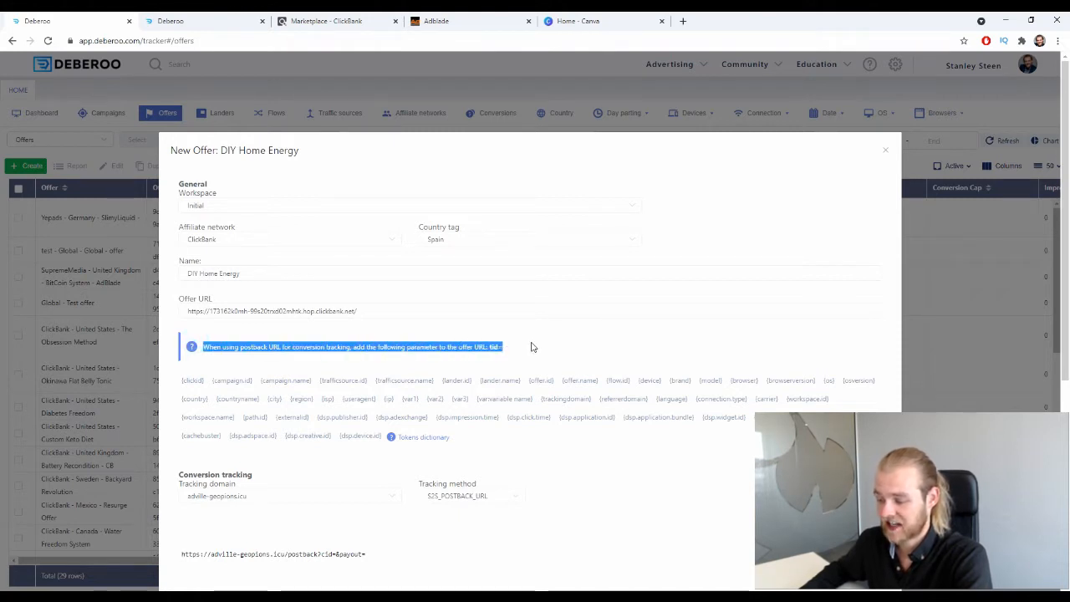
pyautogui.click(533, 346)
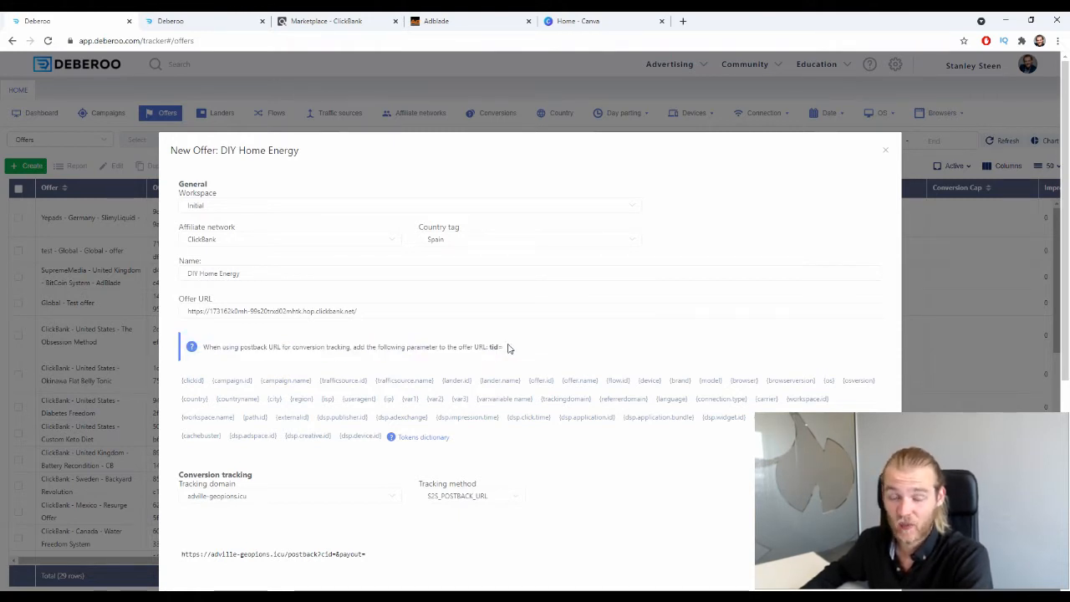
pyautogui.click(419, 309)
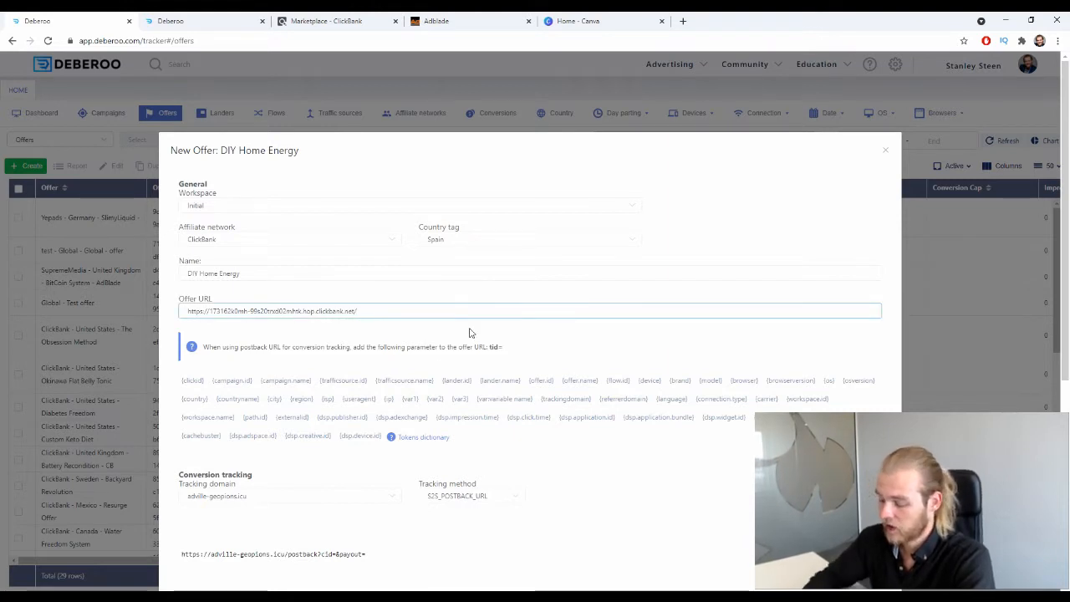
pyautogui.write('?')
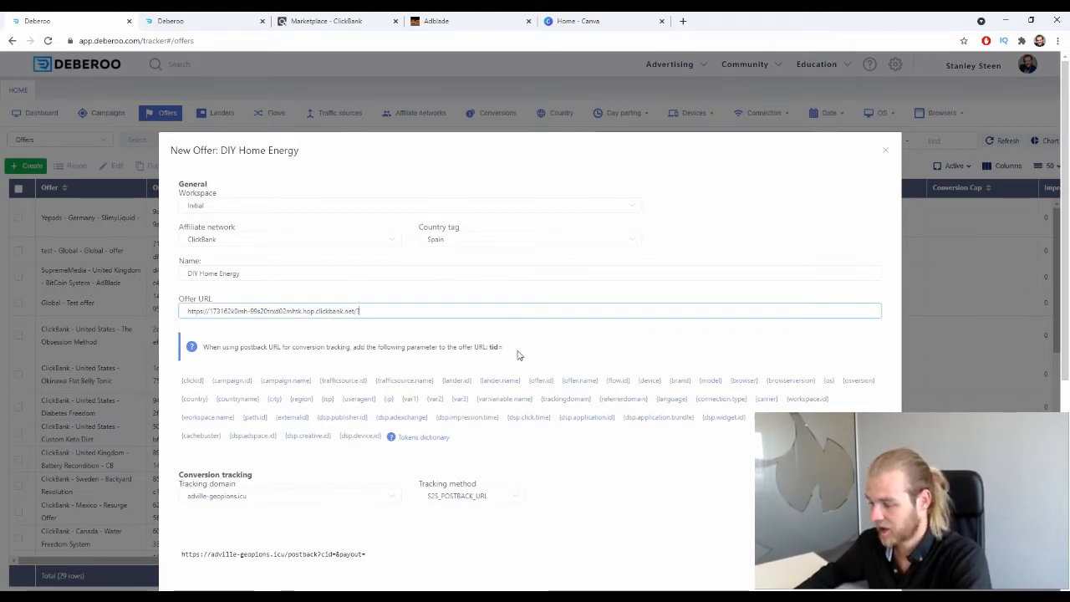
pyautogui.moveTo(519, 354); pyautogui.dragTo(487, 348)
pyautogui.hotkey('ctrl', 'c')
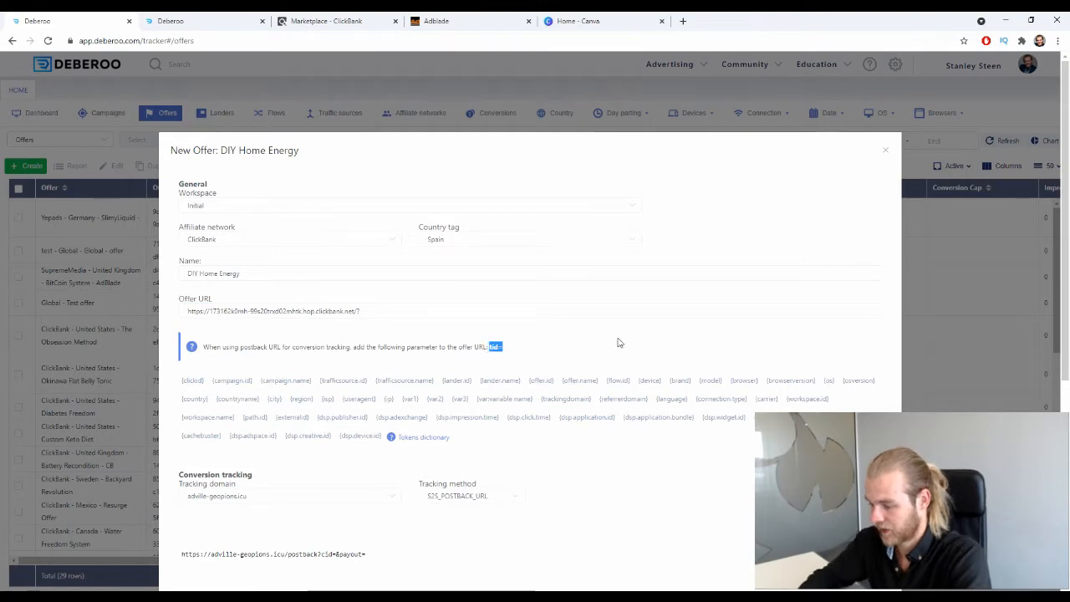
pyautogui.click(405, 310)
pyautogui.hotkey('ctrl', 'v')
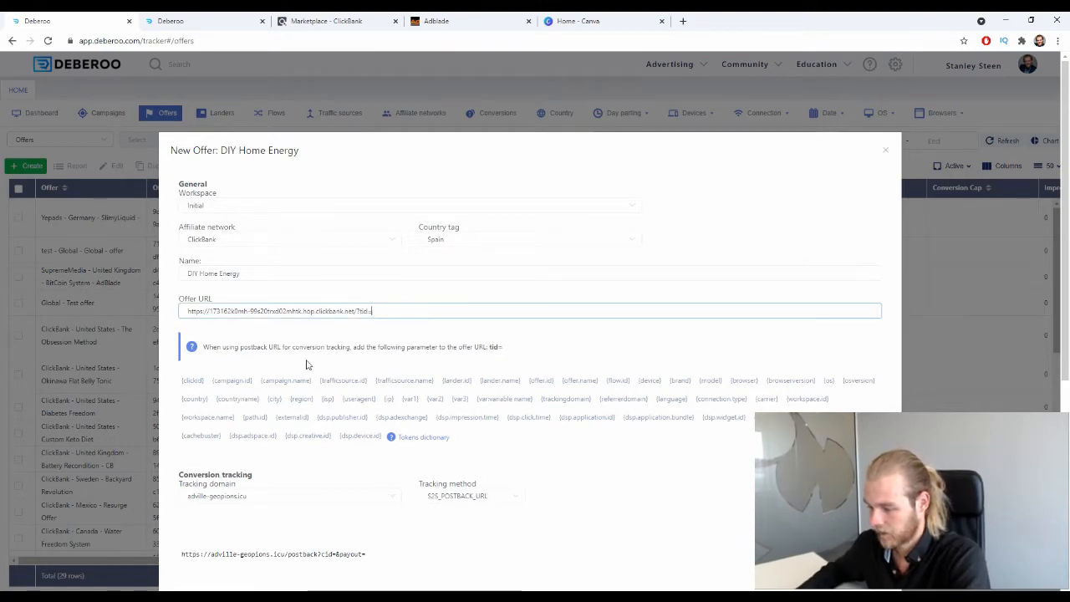
pyautogui.click(185, 378)
# Step: Review the offer's conversion tracking and payout settings, keep their defaults, and close the form to add the offer
pyautogui.scroll(-4, 227, 393)
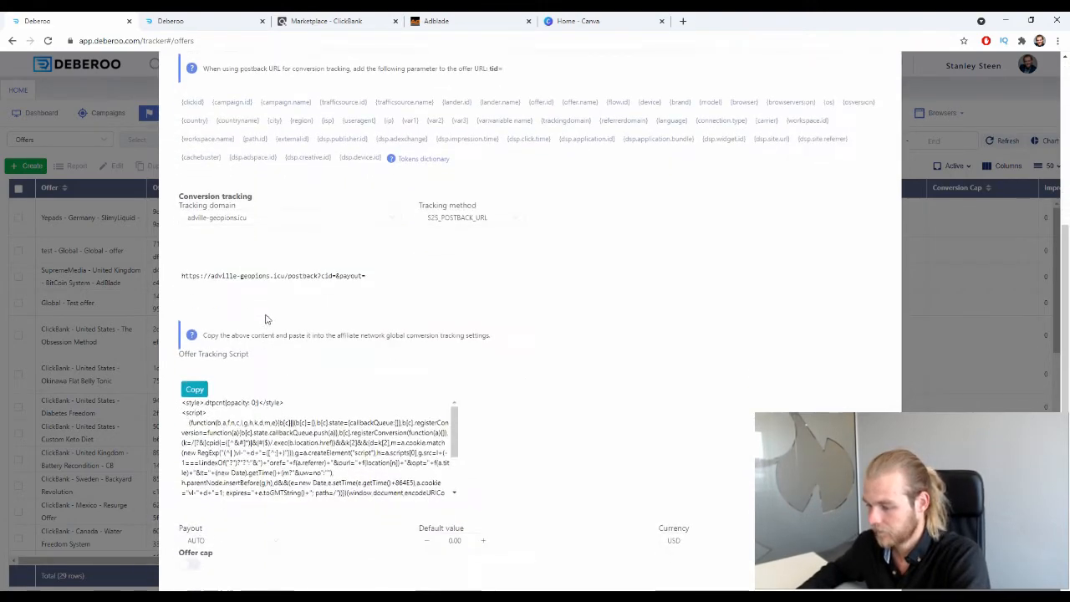
pyautogui.scroll(1, 671, 494)
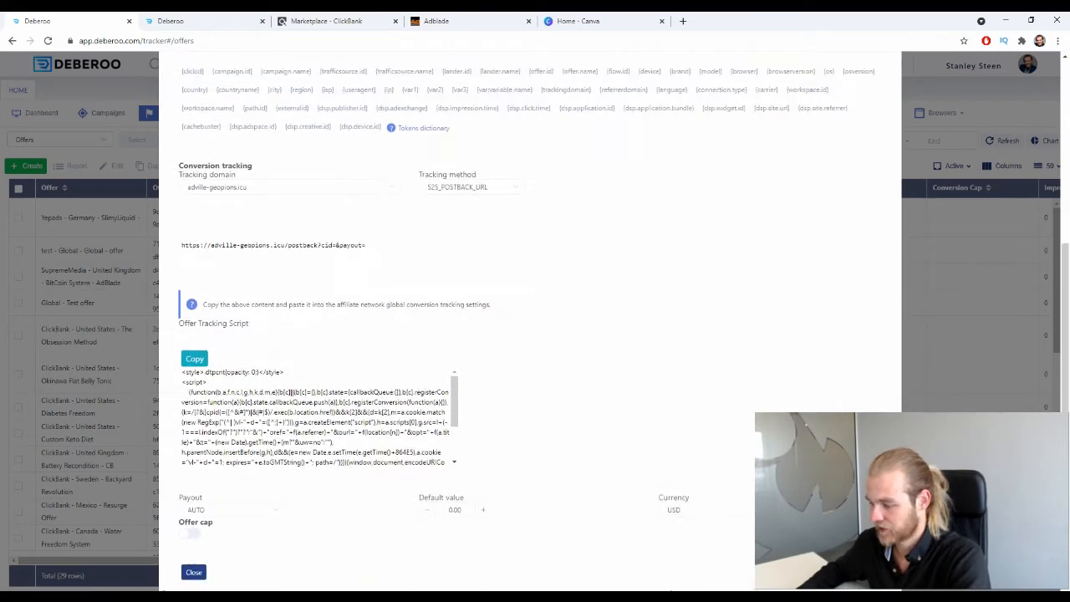
pyautogui.scroll(-1, 529, 317)
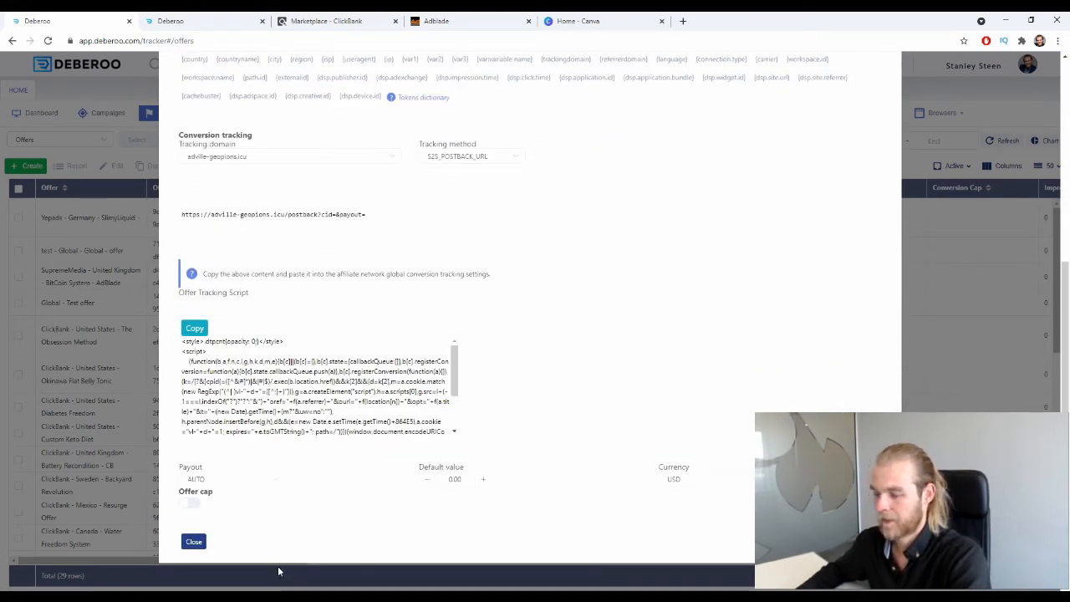
pyautogui.click(194, 542)
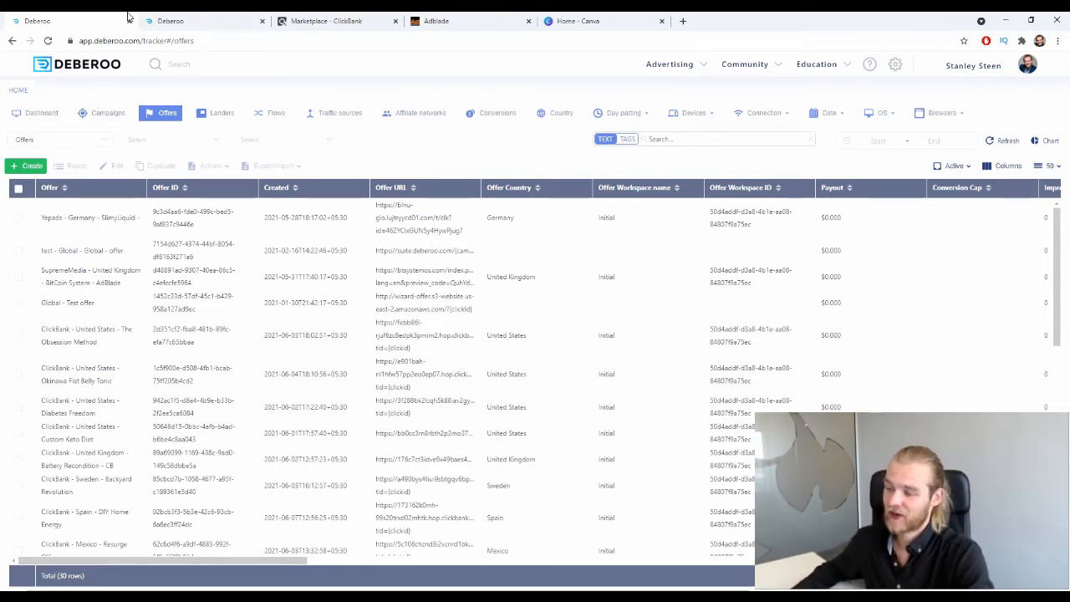
# Step: Switch to the Deberoo landing page builder, open the landing page templates, and browse the first page of them
pyautogui.click(196, 18)
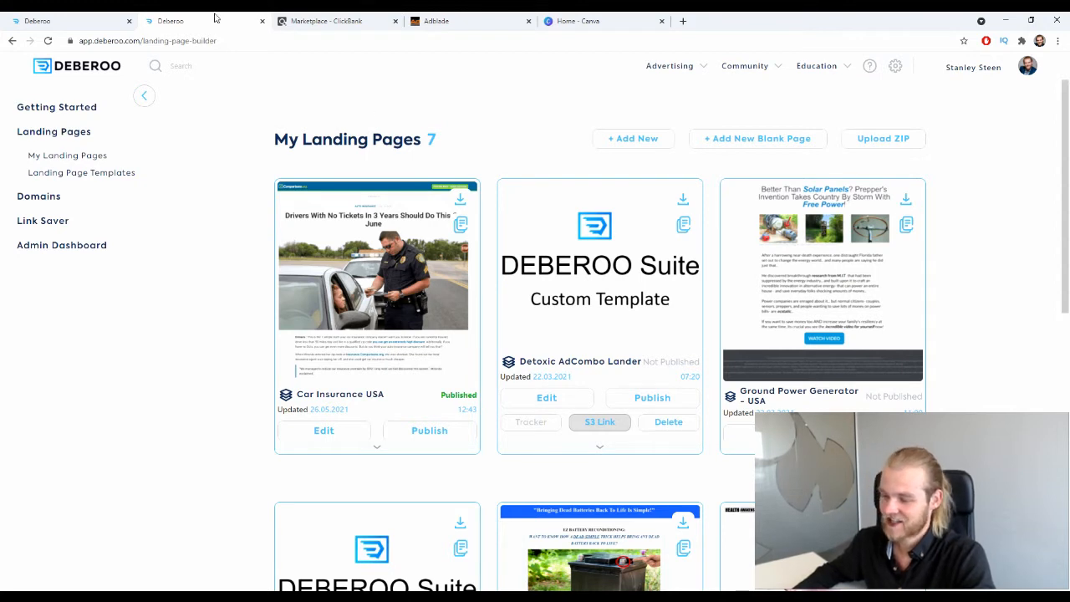
pyautogui.click(130, 173)
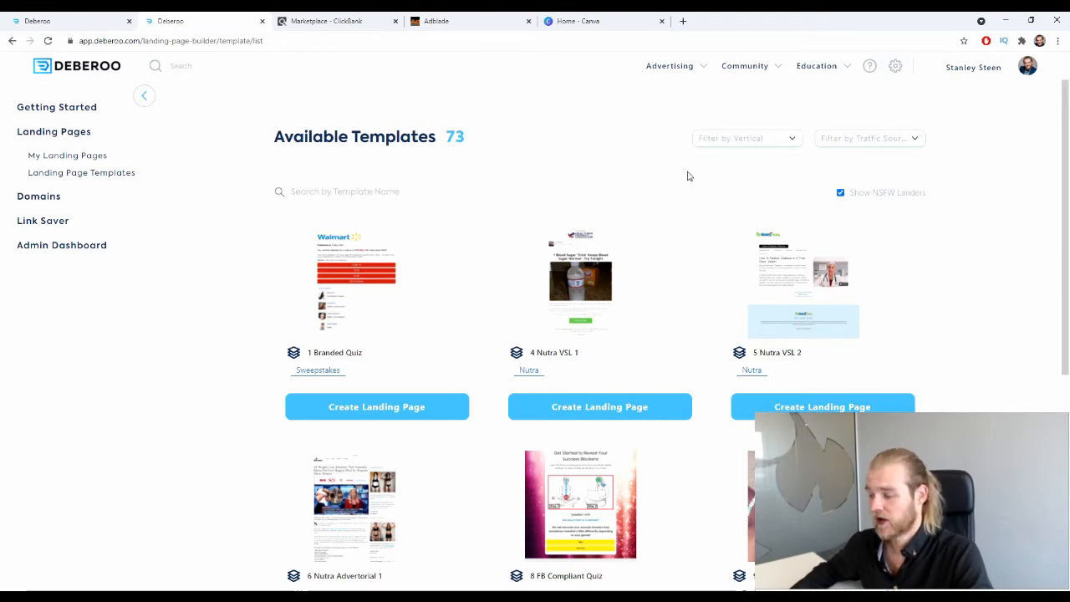
pyautogui.scroll(-4, 970, 335)
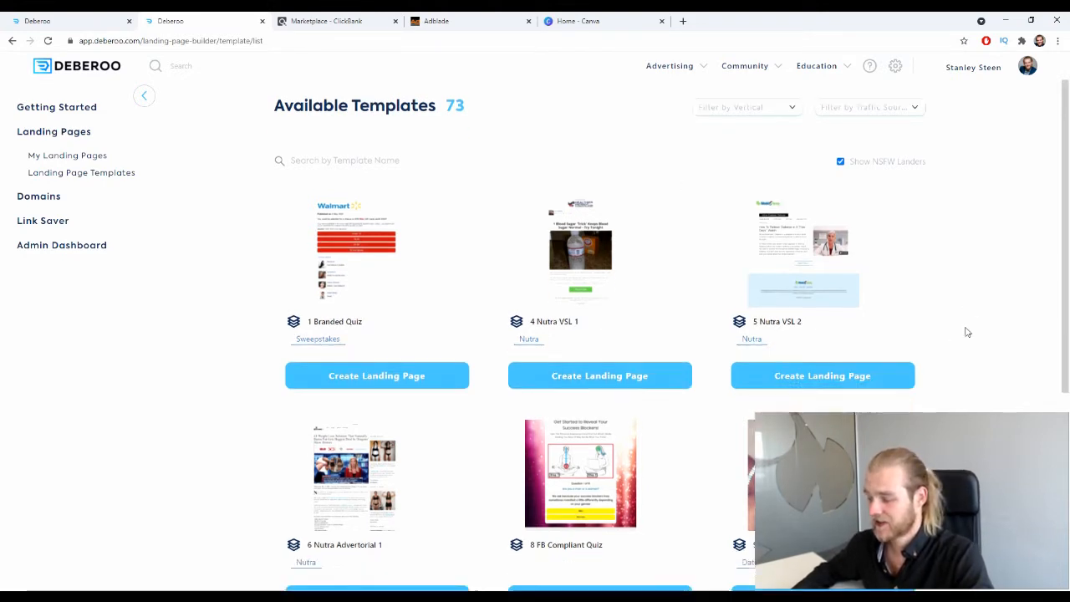
pyautogui.scroll(-1, 1064, 153)
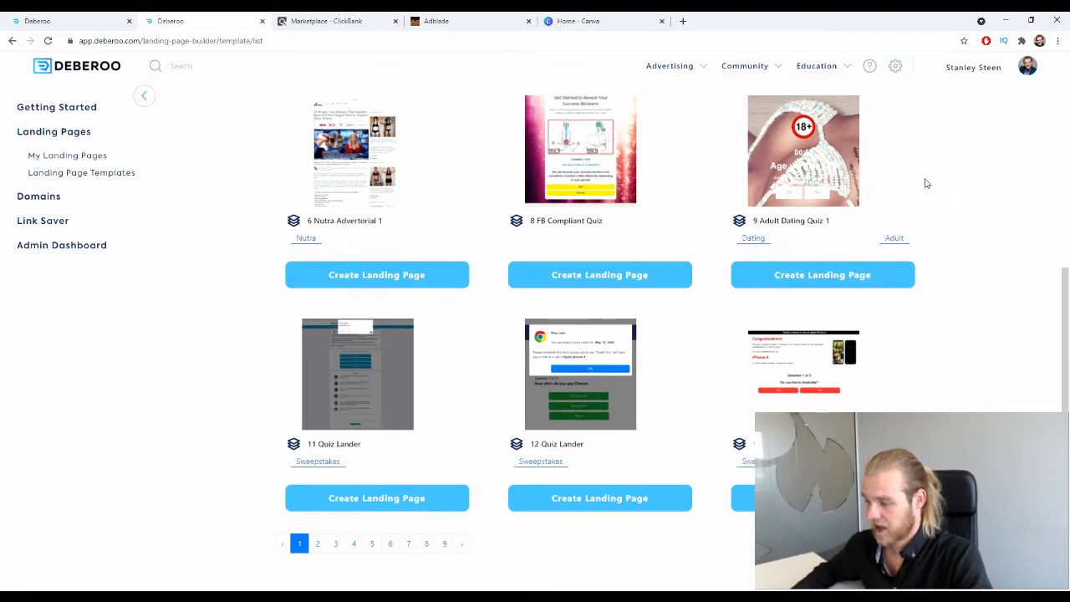
pyautogui.scroll(4, 915, 182)
# Step: Look through the verticals available for filtering the landing page templates without choosing one
pyautogui.click(732, 137)
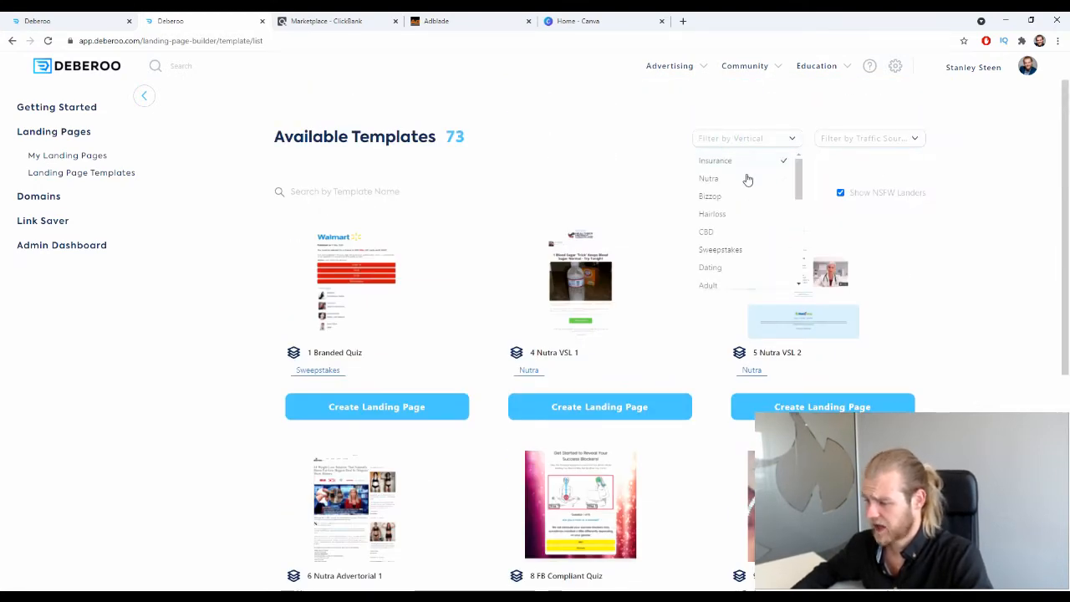
pyautogui.scroll(-2, 748, 179)
pyautogui.scroll(-3, 744, 213)
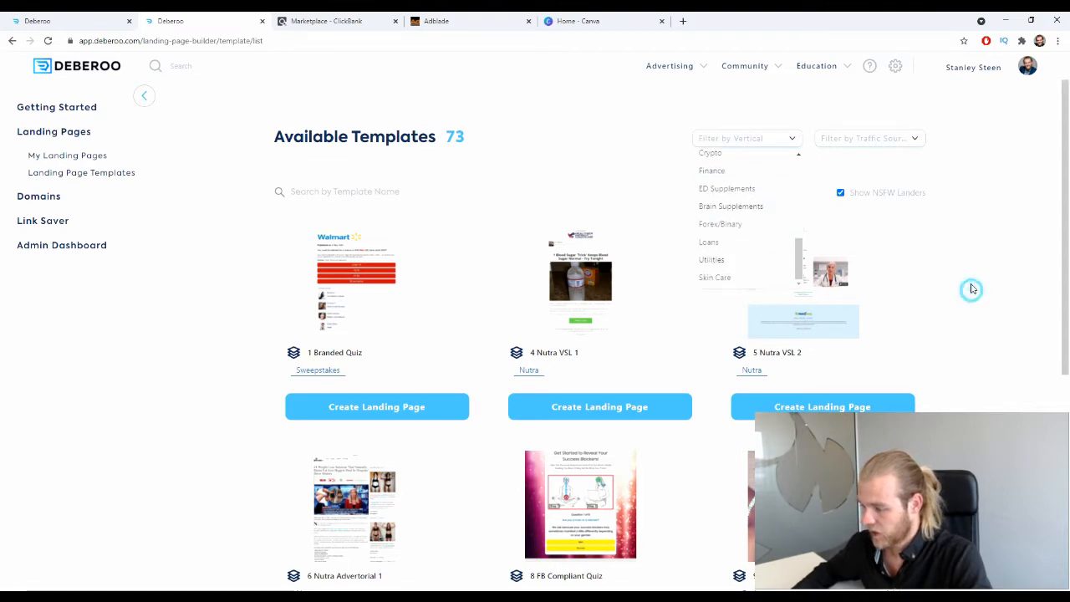
# Step: Browse the remaining landing page templates on pages 2 through 9 for one that suits the energy offer
pyautogui.scroll(-4, 974, 293)
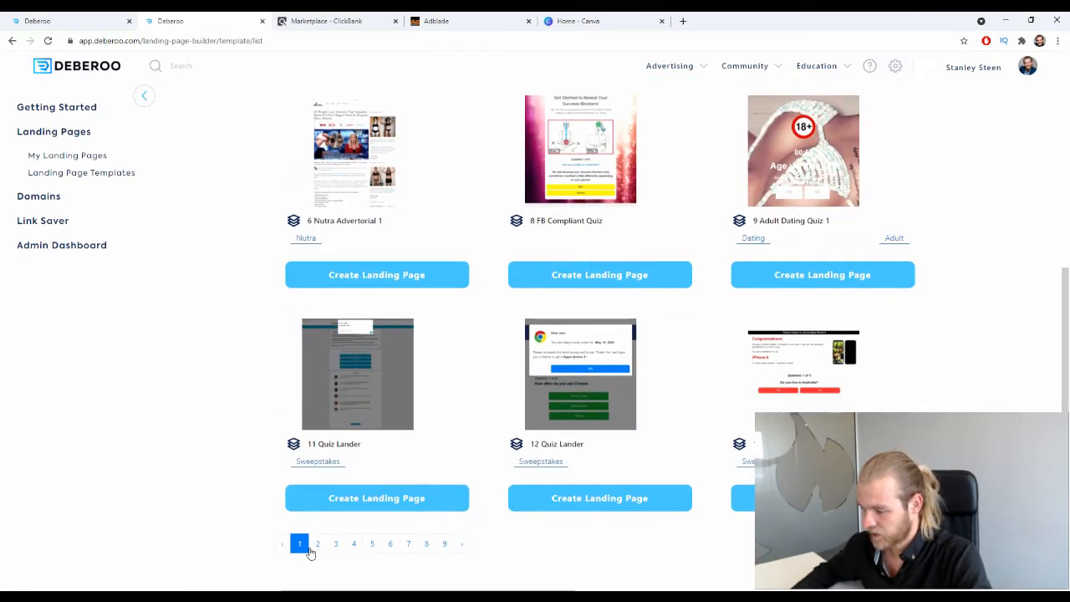
pyautogui.click(316, 545)
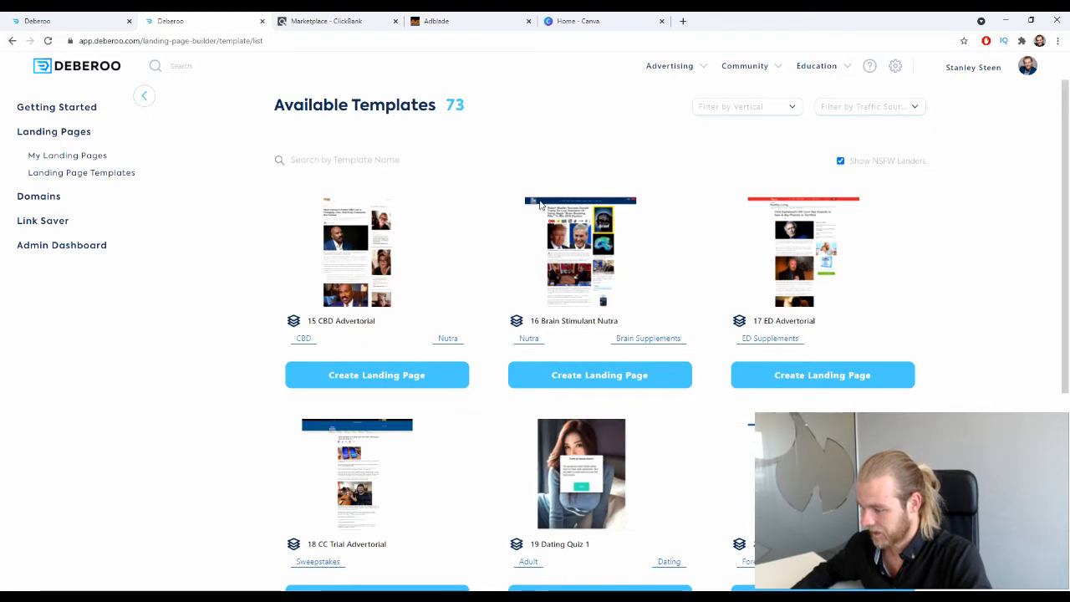
pyautogui.scroll(-4, 502, 351)
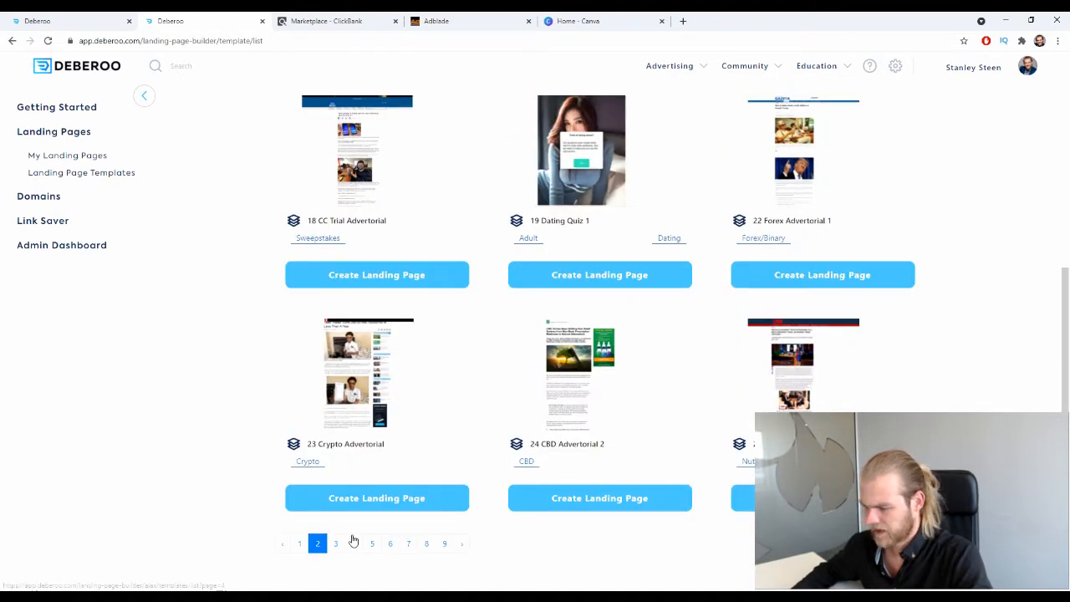
pyautogui.click(335, 543)
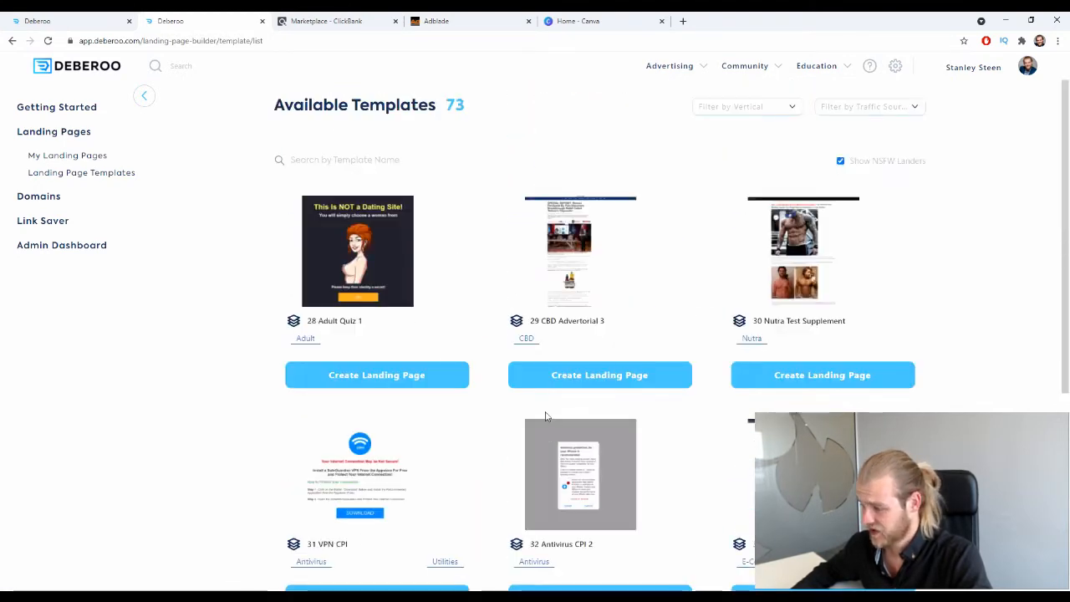
pyautogui.scroll(-4, 547, 418)
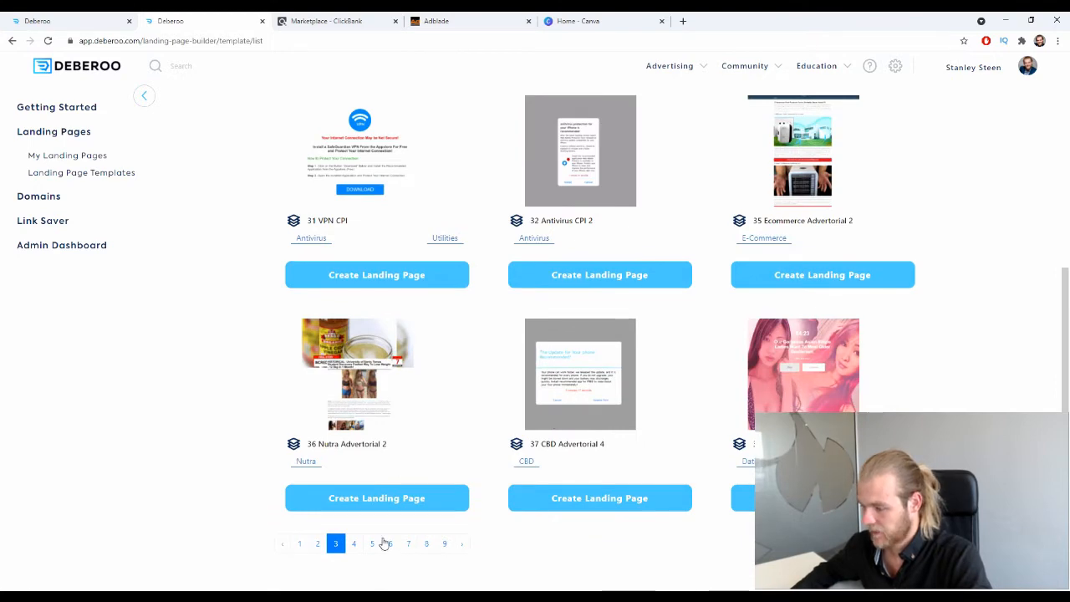
pyautogui.click(353, 543)
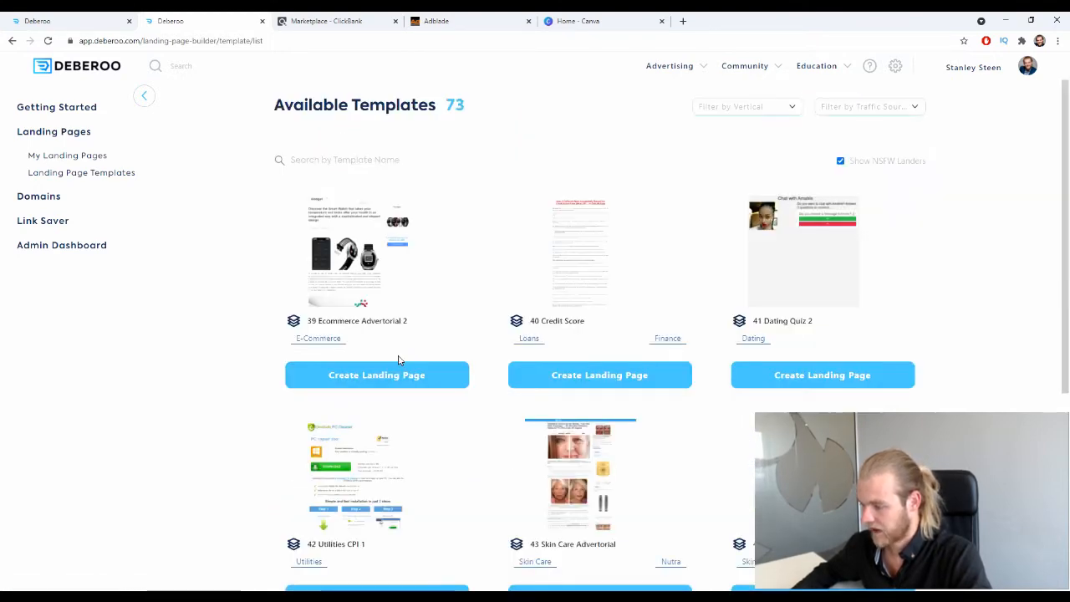
pyautogui.scroll(-4, 401, 358)
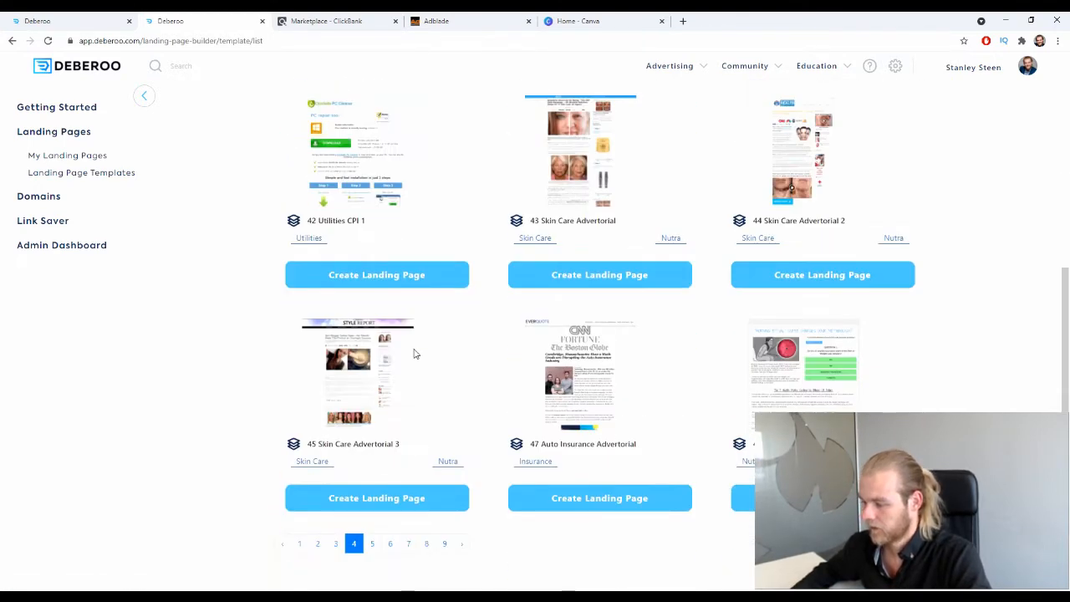
pyautogui.click(374, 544)
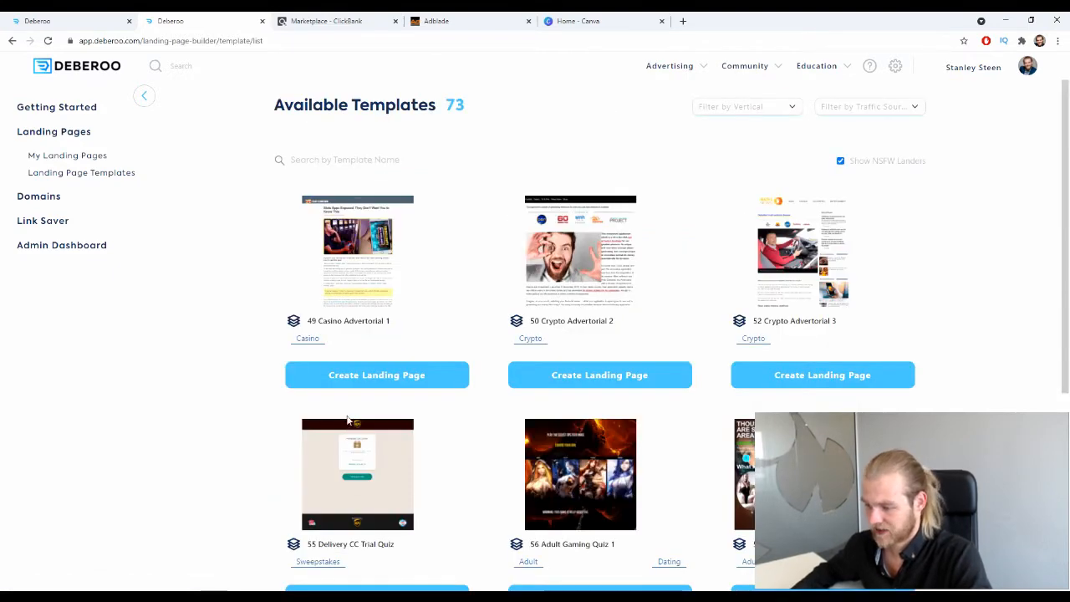
pyautogui.scroll(-4, 351, 419)
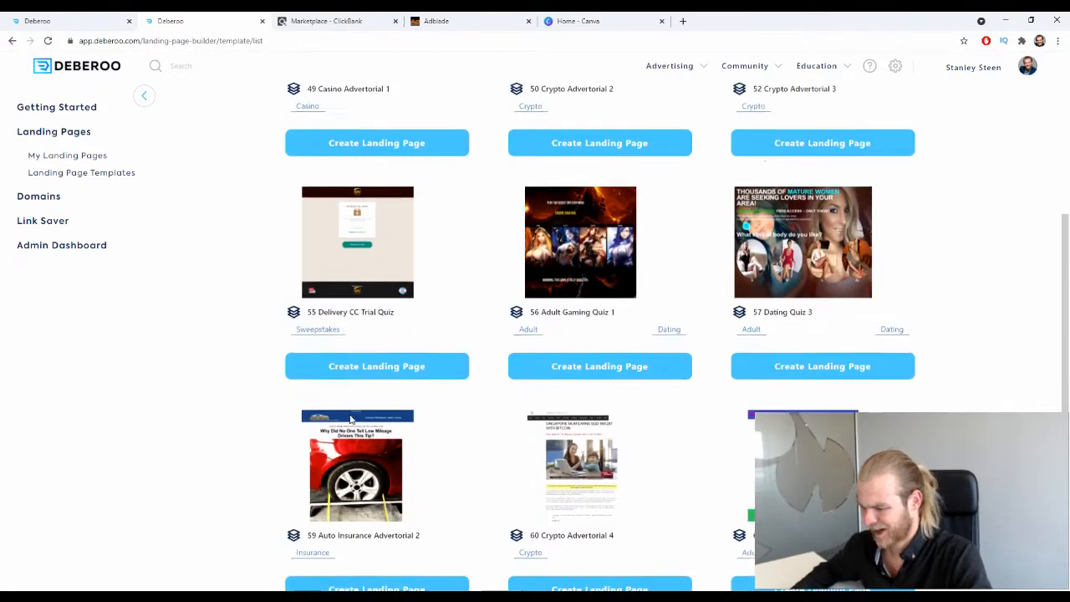
pyautogui.click(390, 545)
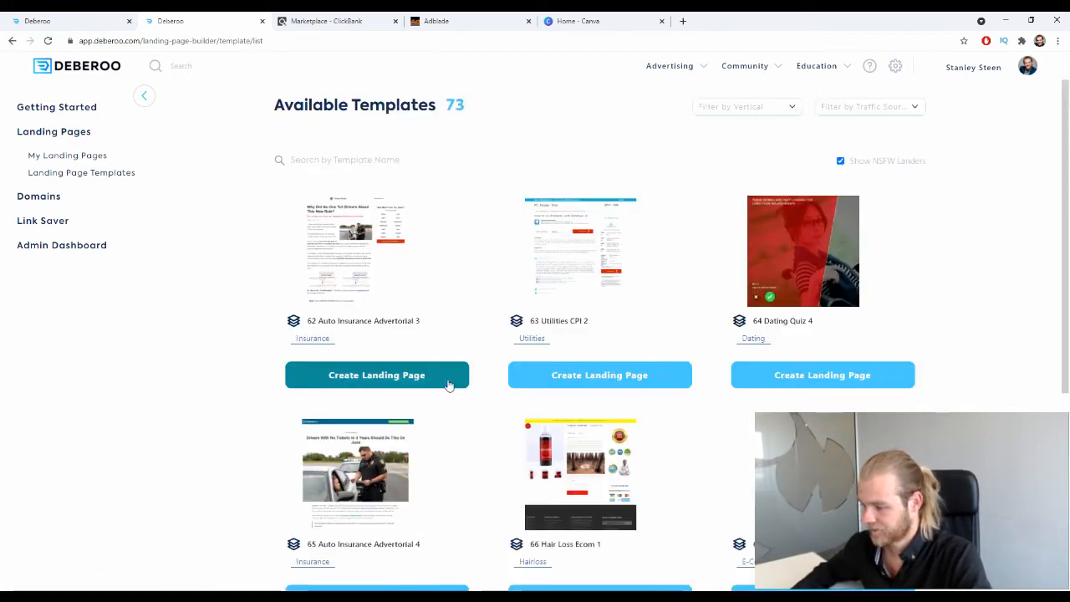
pyautogui.scroll(-4, 451, 384)
pyautogui.click(408, 545)
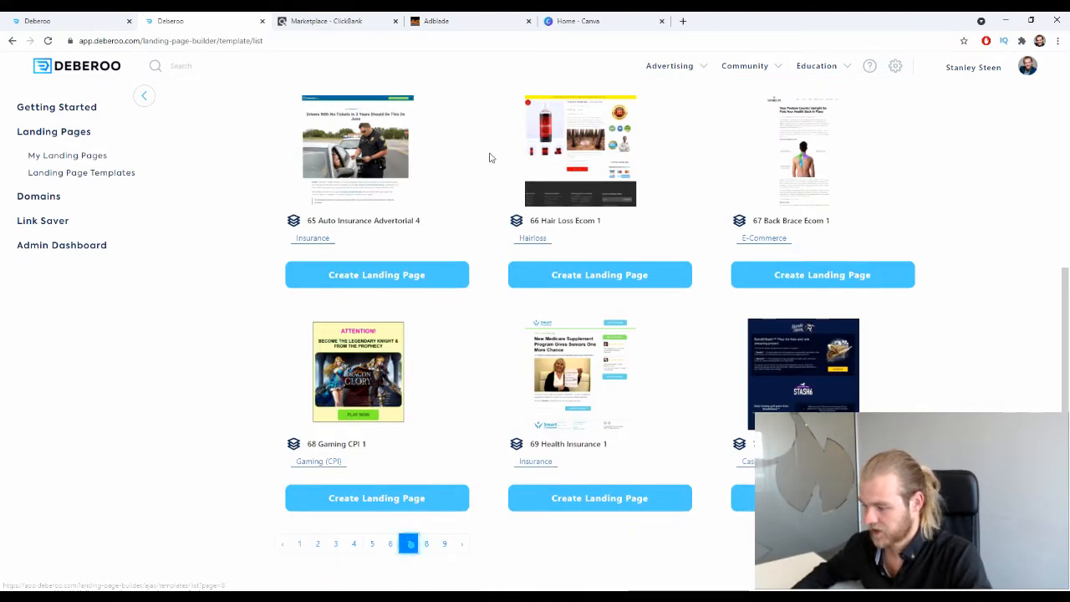
pyautogui.scroll(-1, 444, 339)
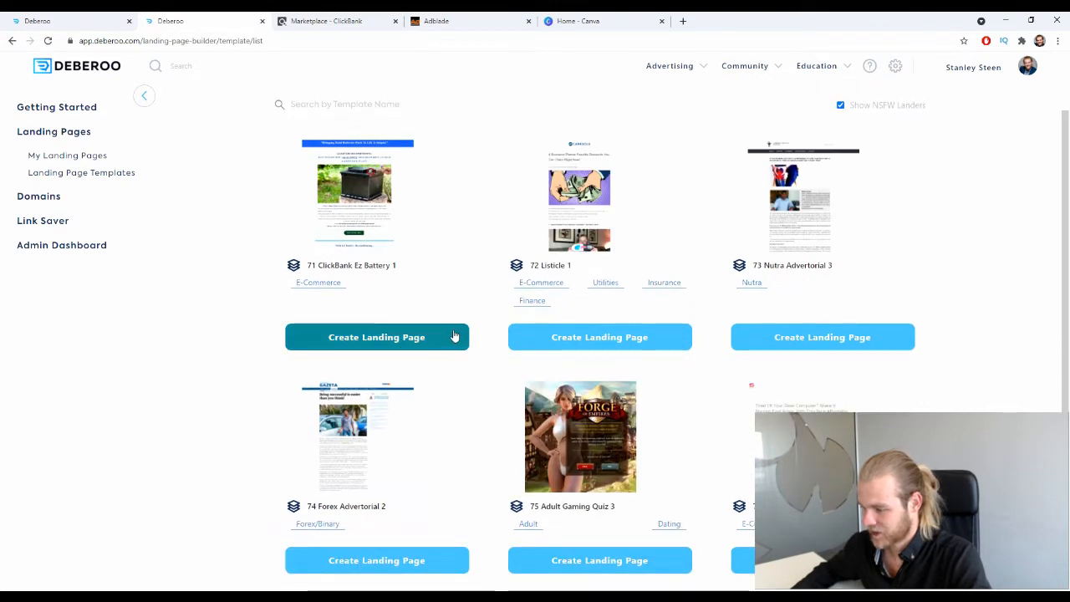
pyautogui.scroll(-3, 452, 351)
pyautogui.click(427, 544)
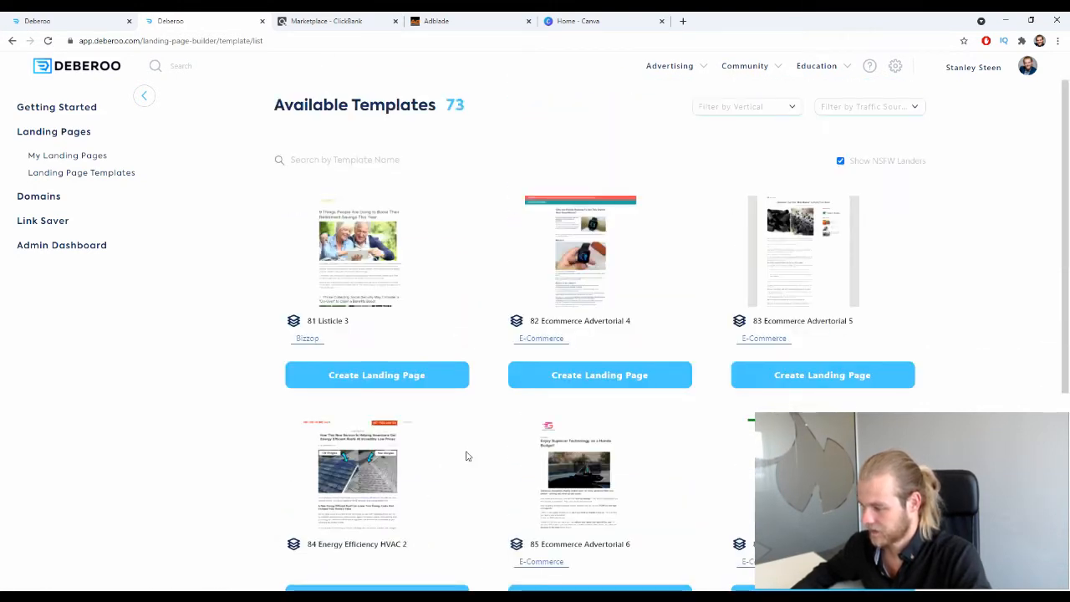
pyautogui.scroll(-3, 467, 455)
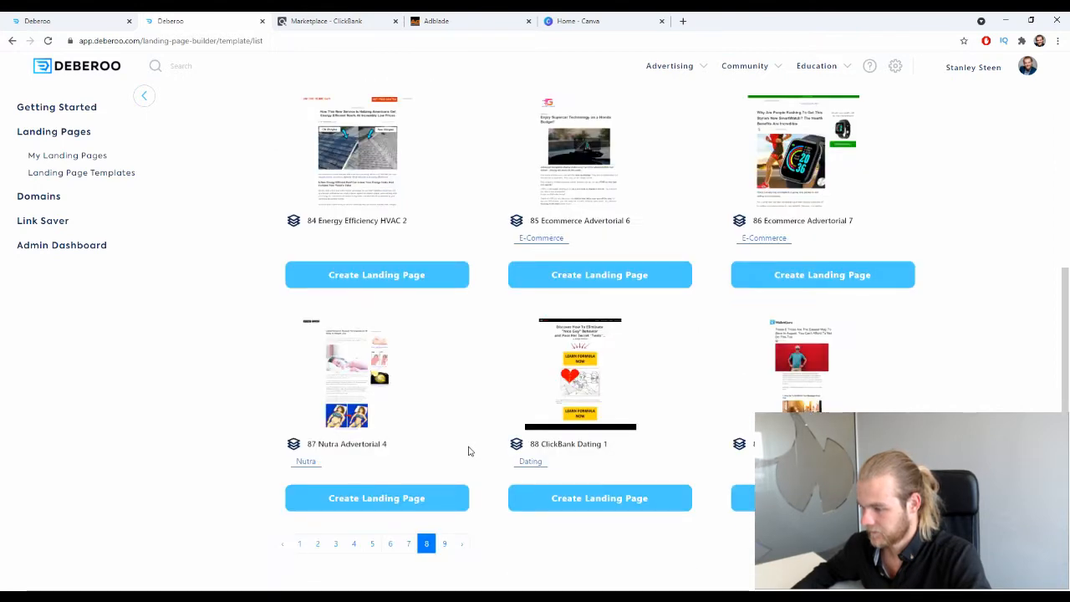
pyautogui.click(446, 544)
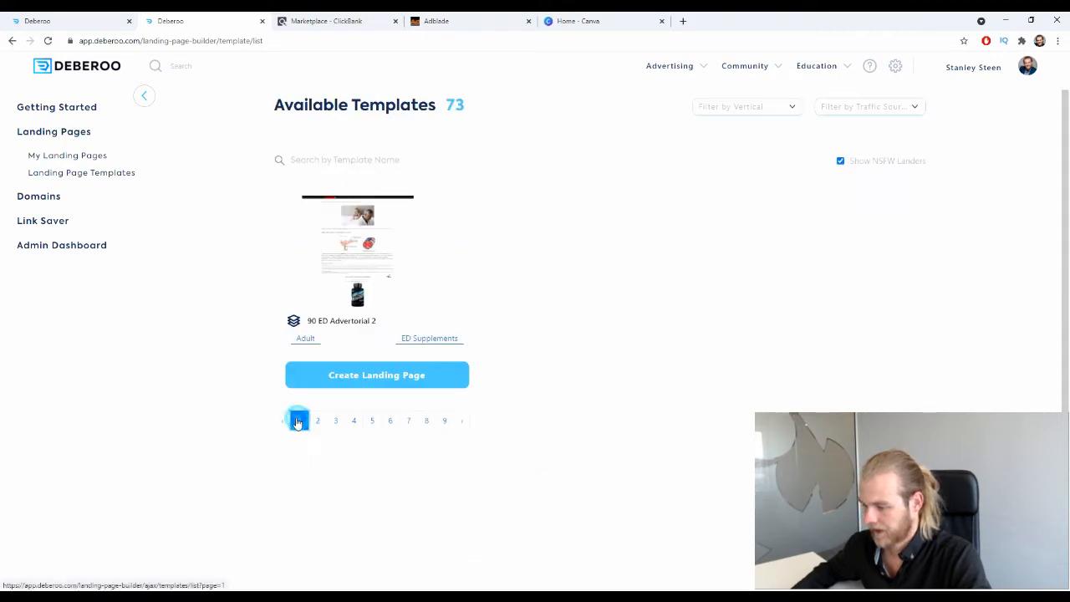
# Step: Return to the first page of templates and create a landing page named DIY Home Energy from the 4 Nutra VSL 1 template
pyautogui.click(298, 420)
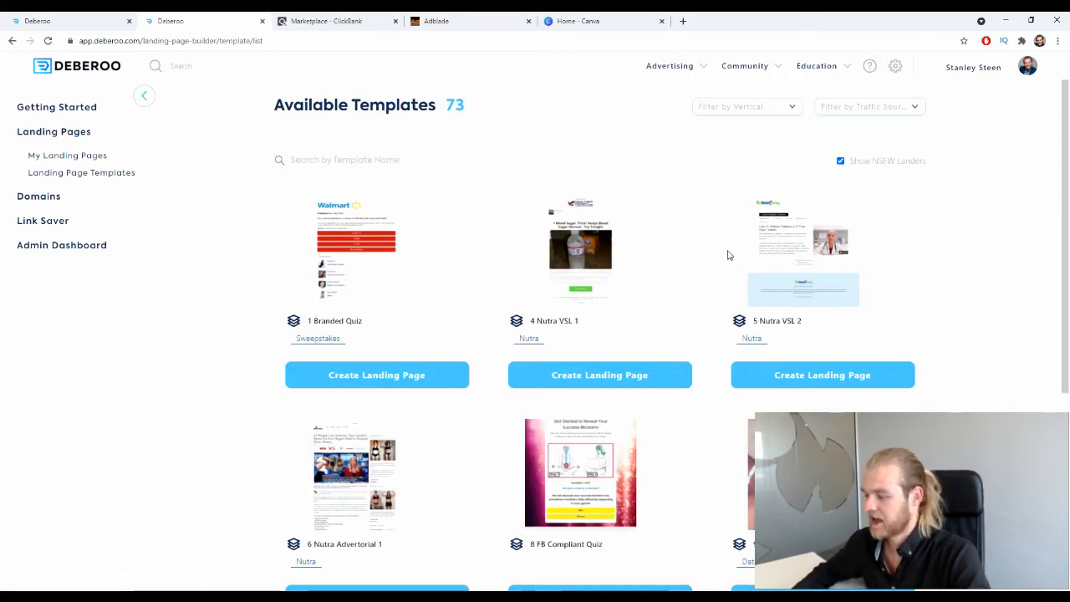
pyautogui.click(597, 376)
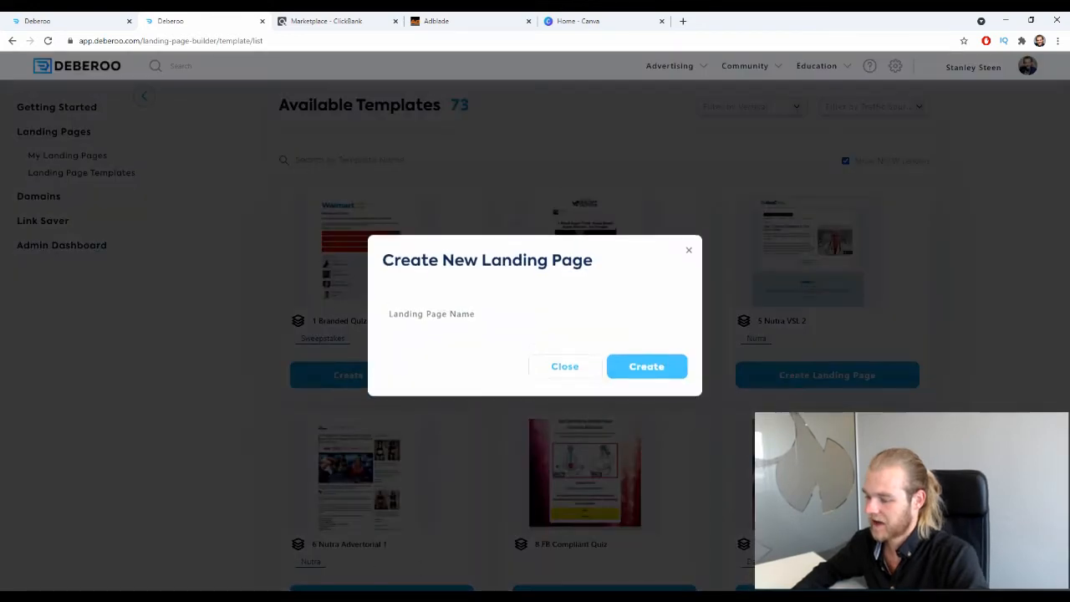
pyautogui.click(465, 321)
pyautogui.write('DIY ')
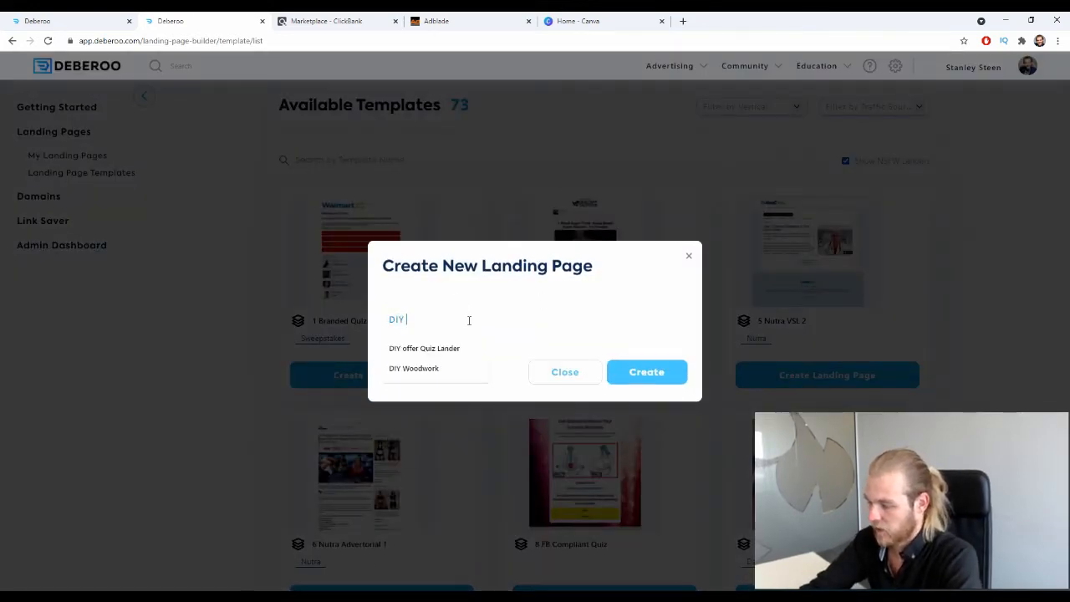
pyautogui.write('Ene')
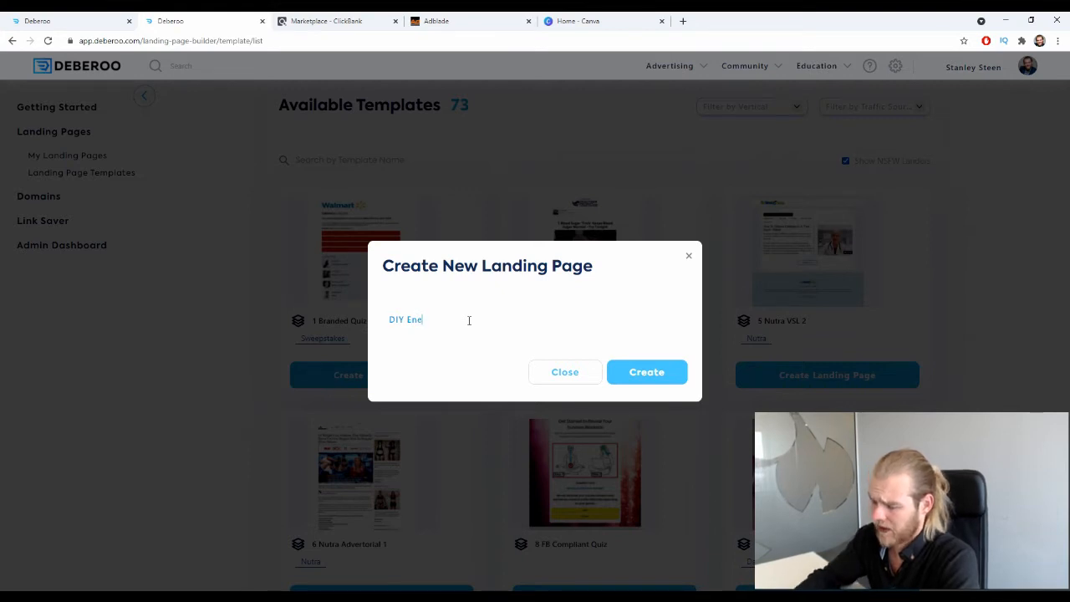
pyautogui.write('n')
pyautogui.press('BackSpace')
pyautogui.press('BackSpace')
pyautogui.write('H')
pyautogui.press('BackSpace')
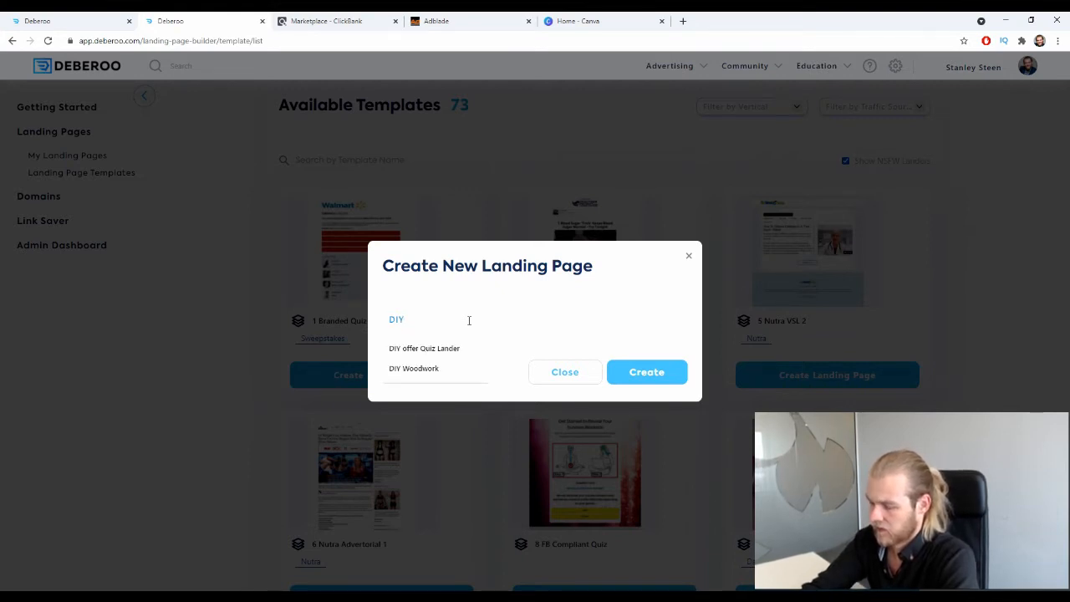
pyautogui.write('Home Energy')
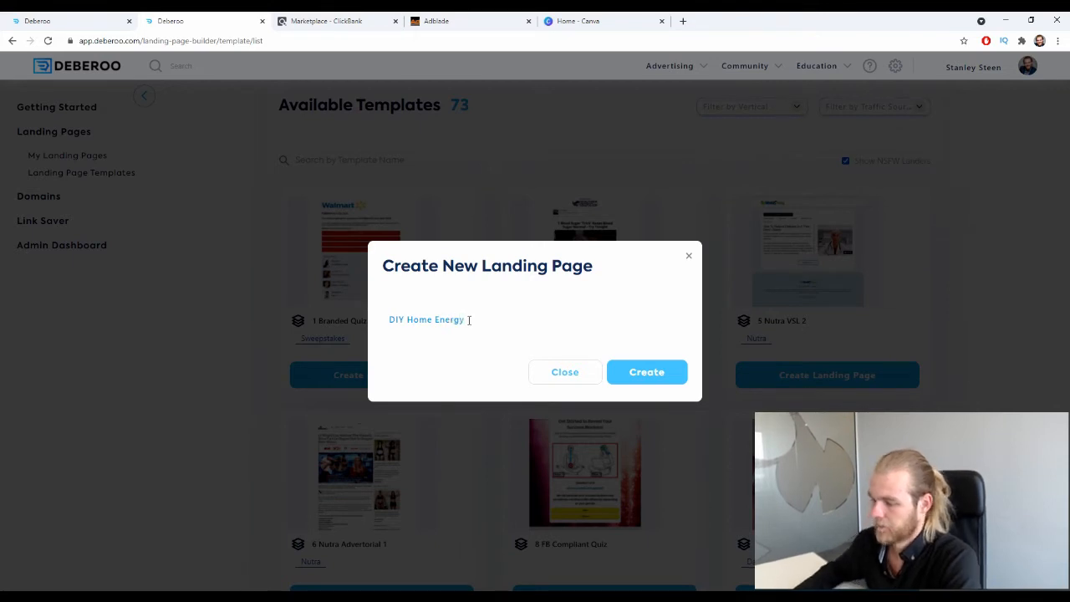
pyautogui.click(640, 375)
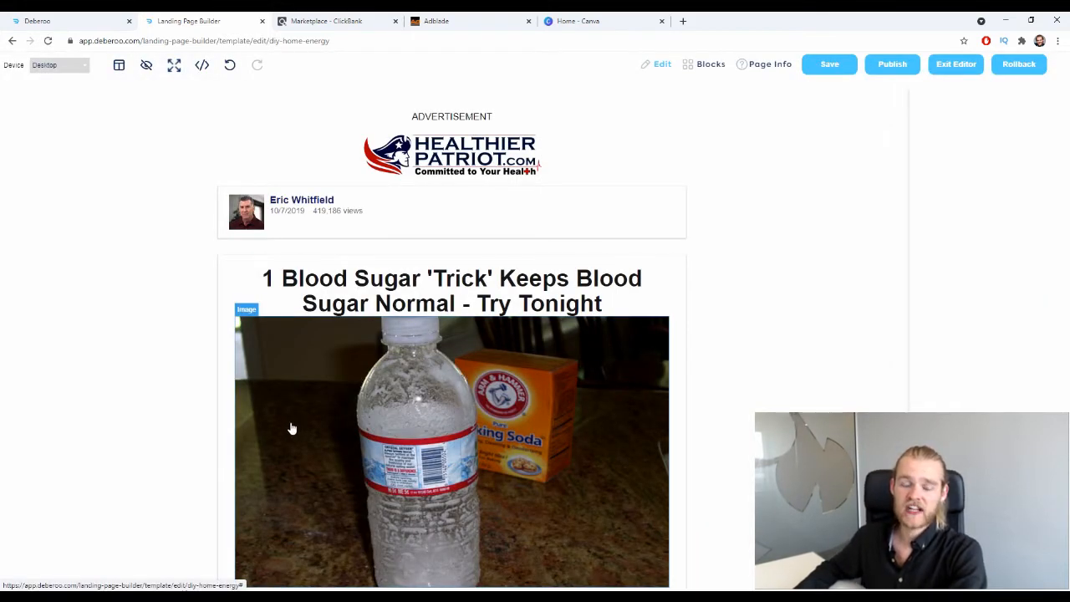
# Step: Look over the new landing page's logo, author block, headline, image, body text and Watch Now button
pyautogui.scroll(-2, 292, 427)
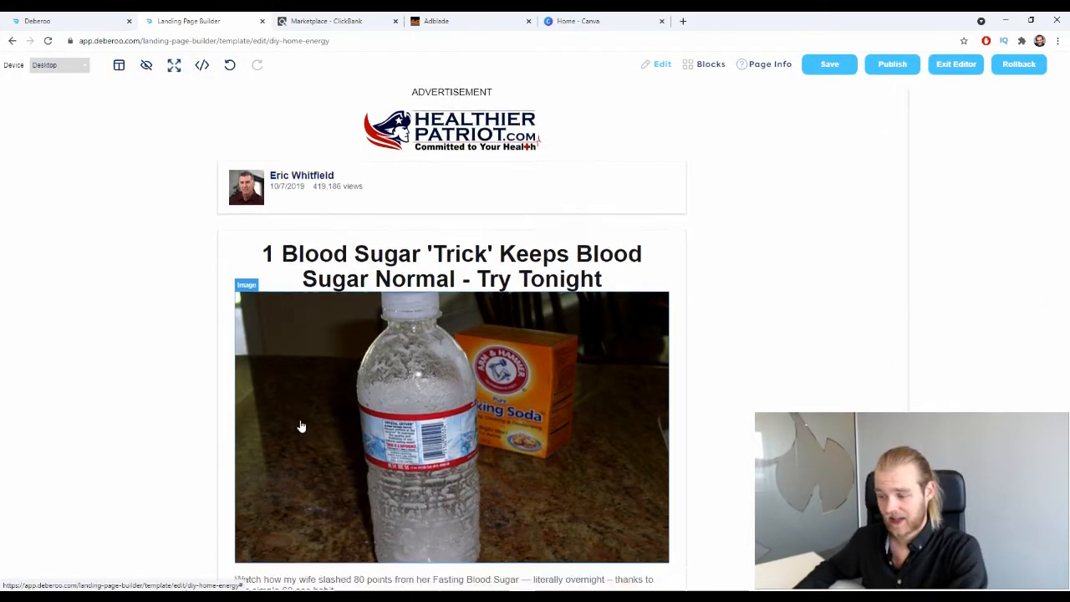
pyautogui.scroll(2, 441, 411)
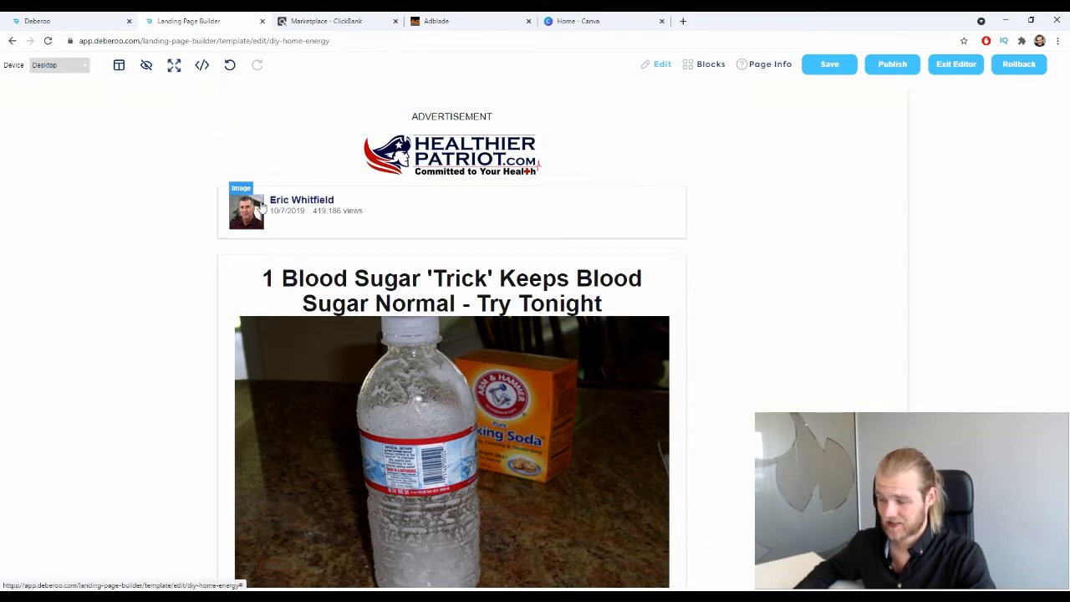
pyautogui.scroll(-3, 431, 202)
pyautogui.scroll(2, 431, 201)
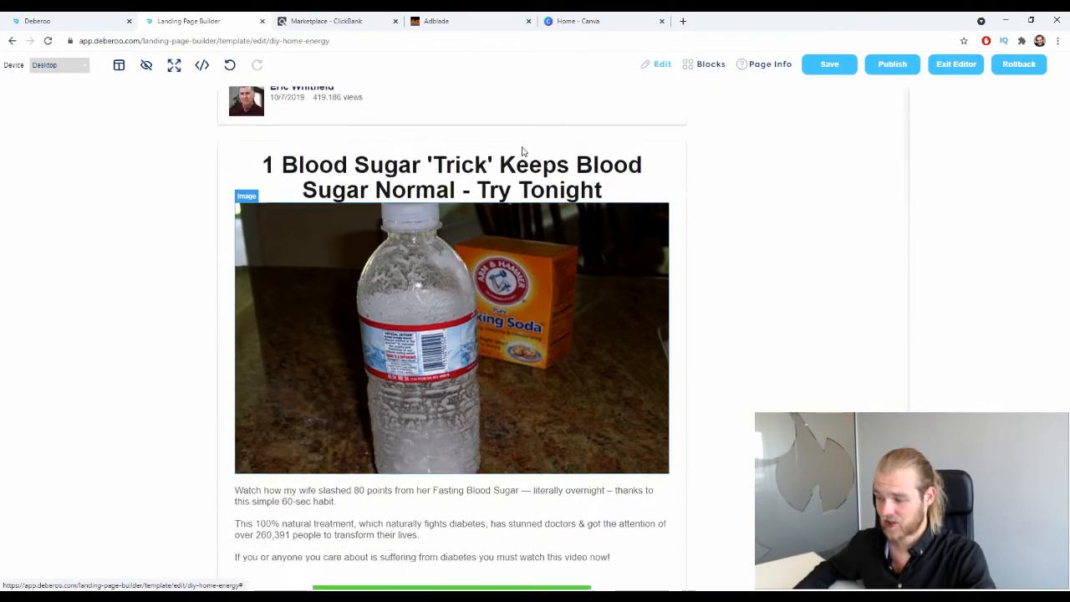
pyautogui.scroll(-3, 487, 215)
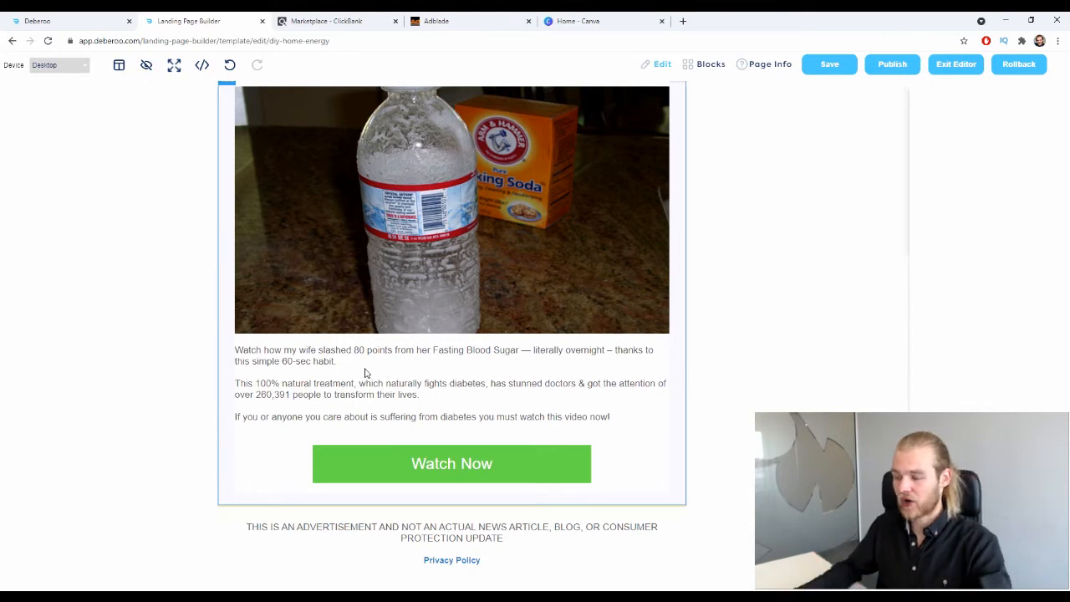
pyautogui.scroll(3, 468, 318)
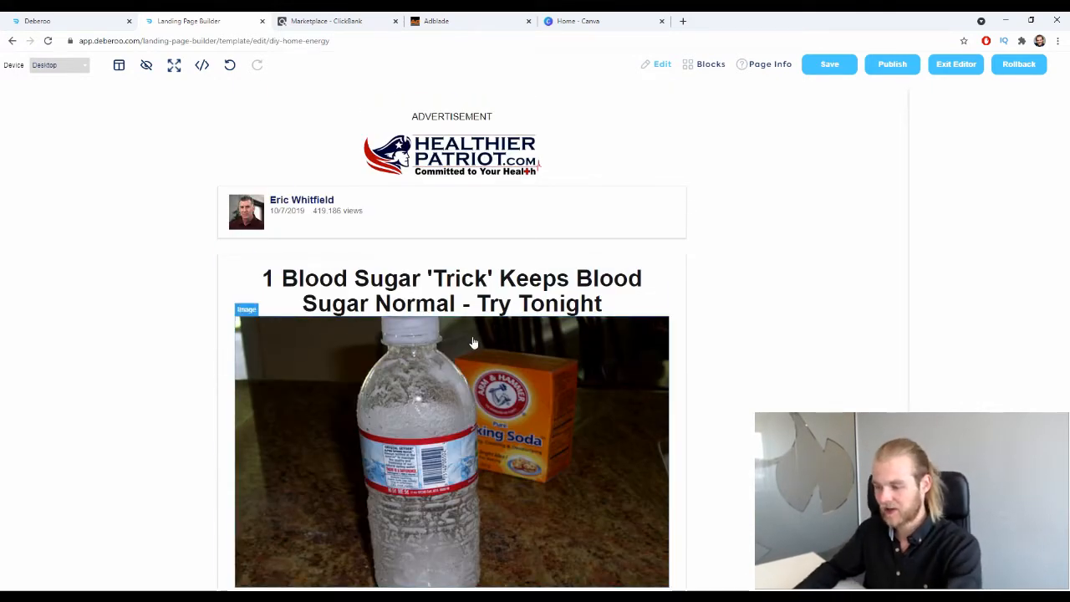
# Step: Replace the landing page headline with "Solar Panels Will Save You Hundreds of Dollars"
pyautogui.tripleClick(471, 280)
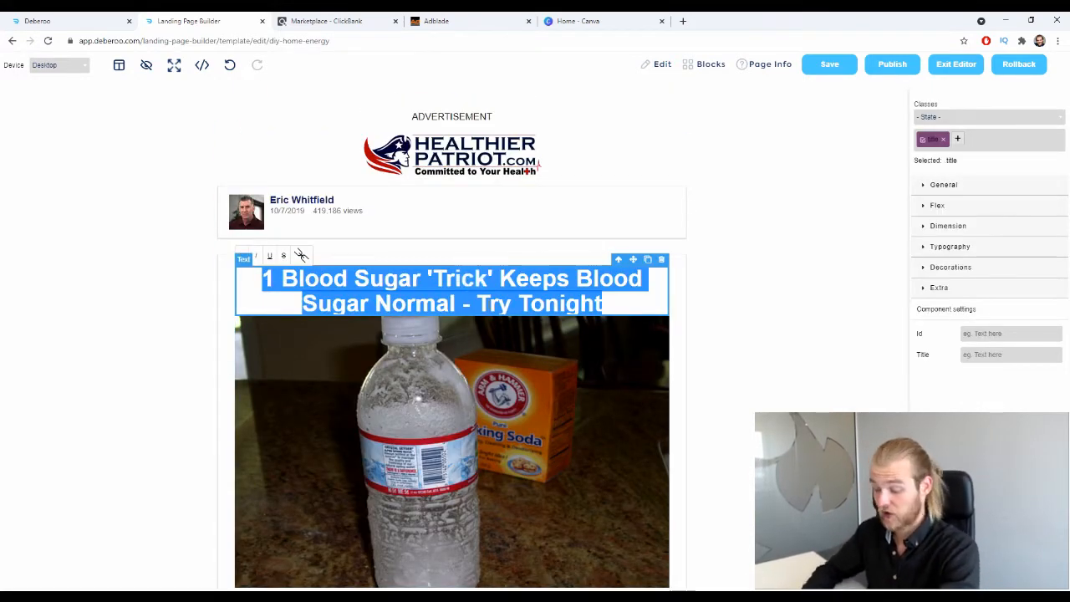
pyautogui.write('SOL')
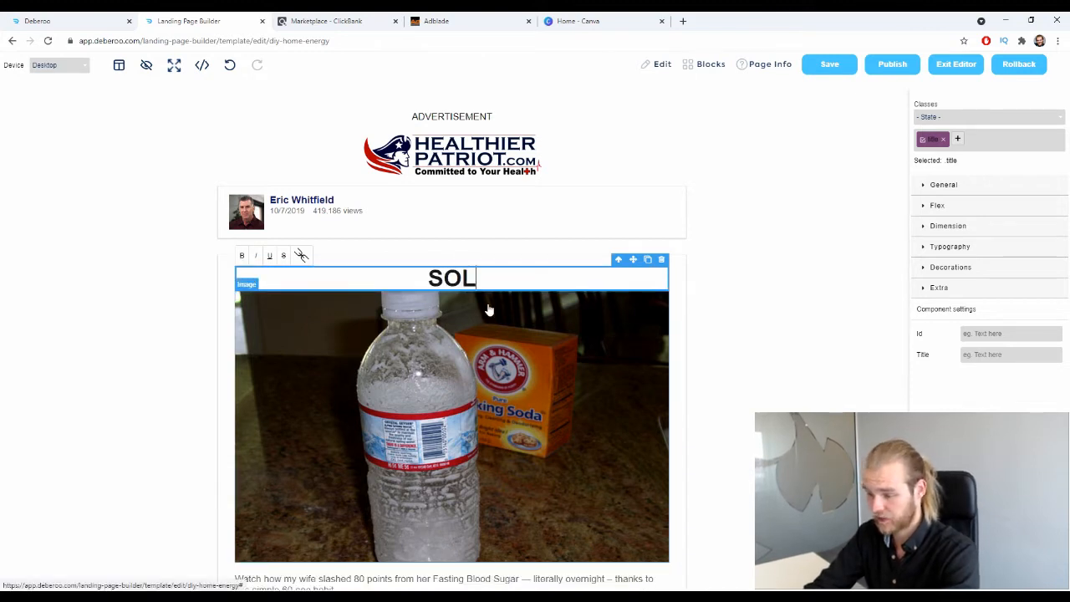
pyautogui.write('A')
pyautogui.press('BackSpace')
pyautogui.press('BackSpace')
pyautogui.press('BackSpace')
pyautogui.write('olar ')
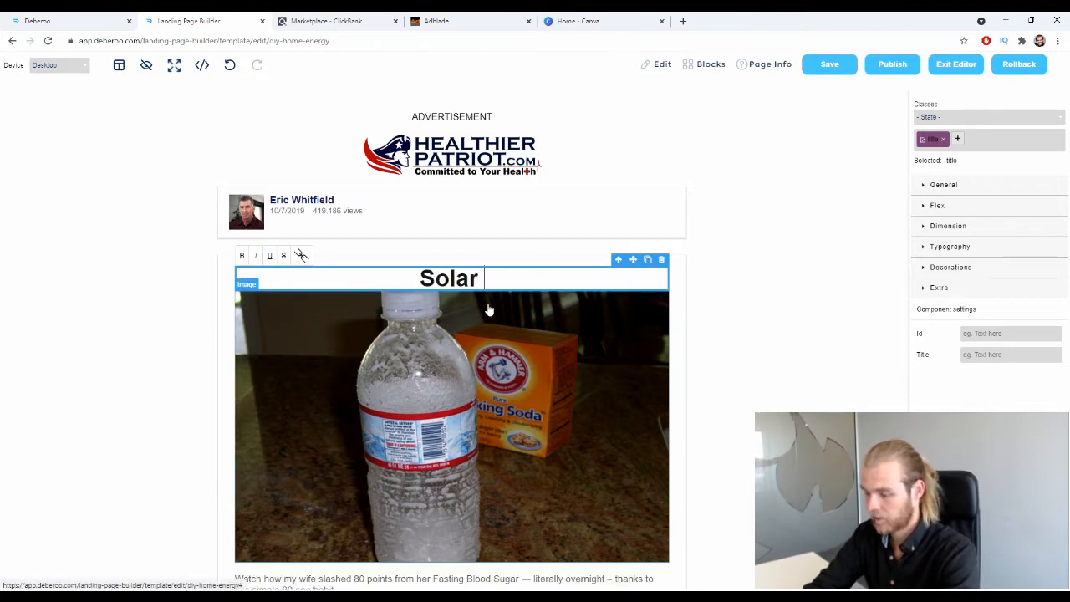
pyautogui.write('Panels Wi')
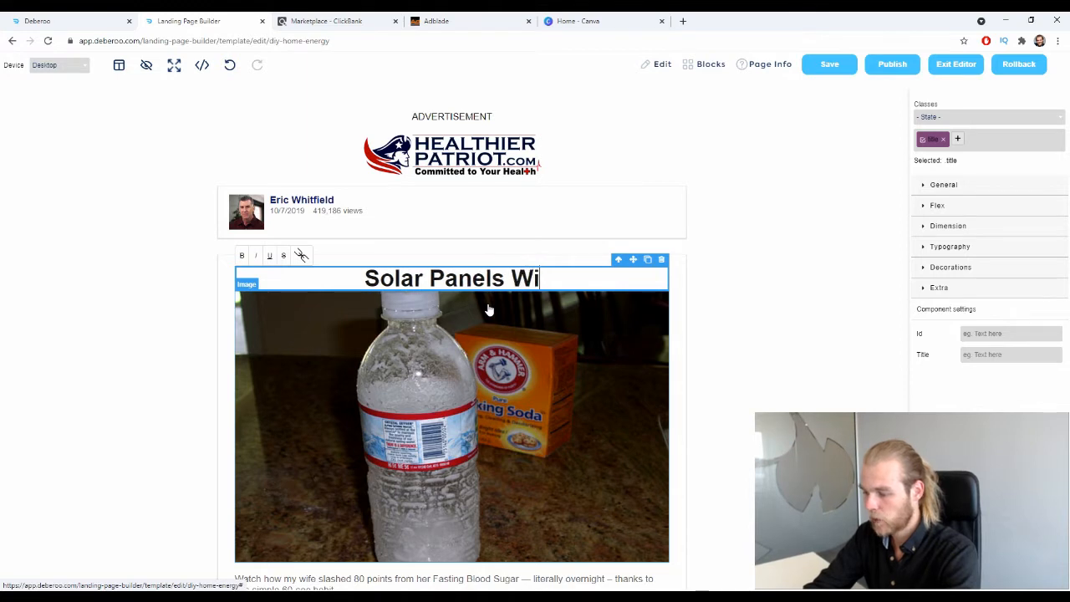
pyautogui.write('ll Save ')
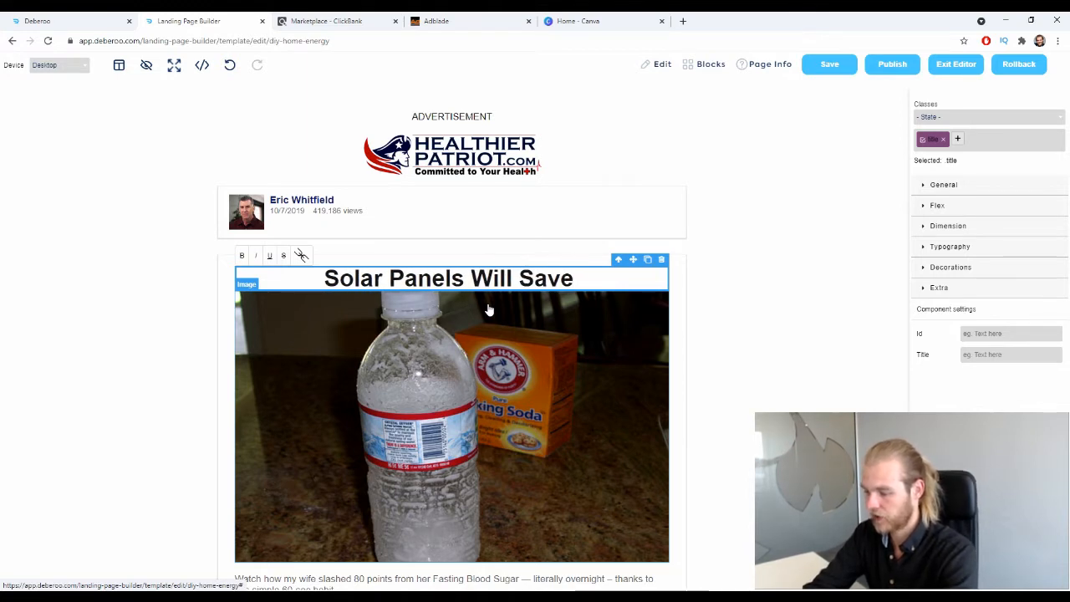
pyautogui.write('You Hundre')
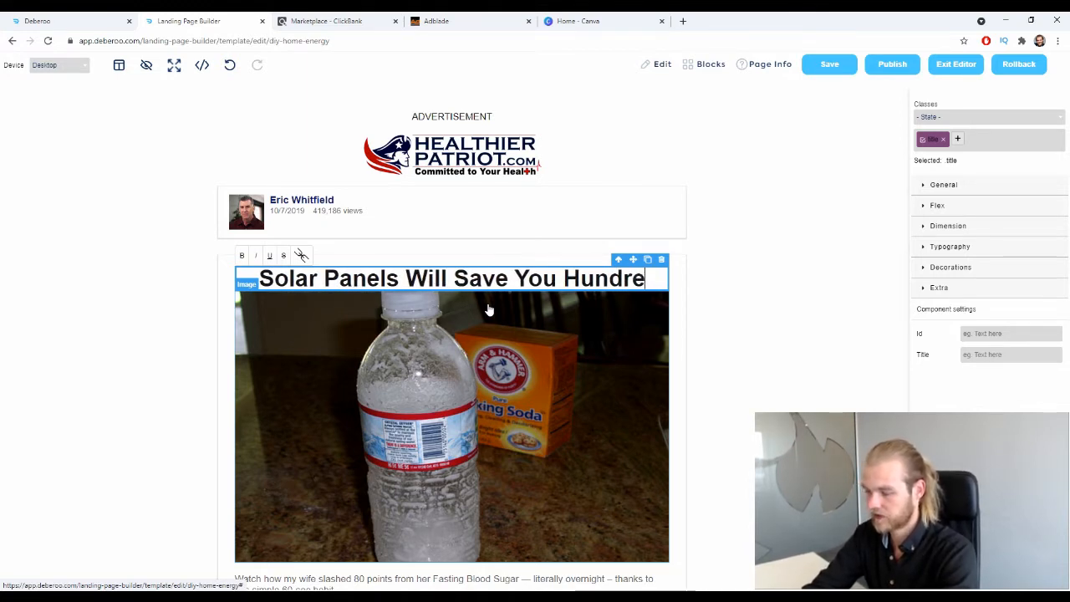
pyautogui.write('ds o')
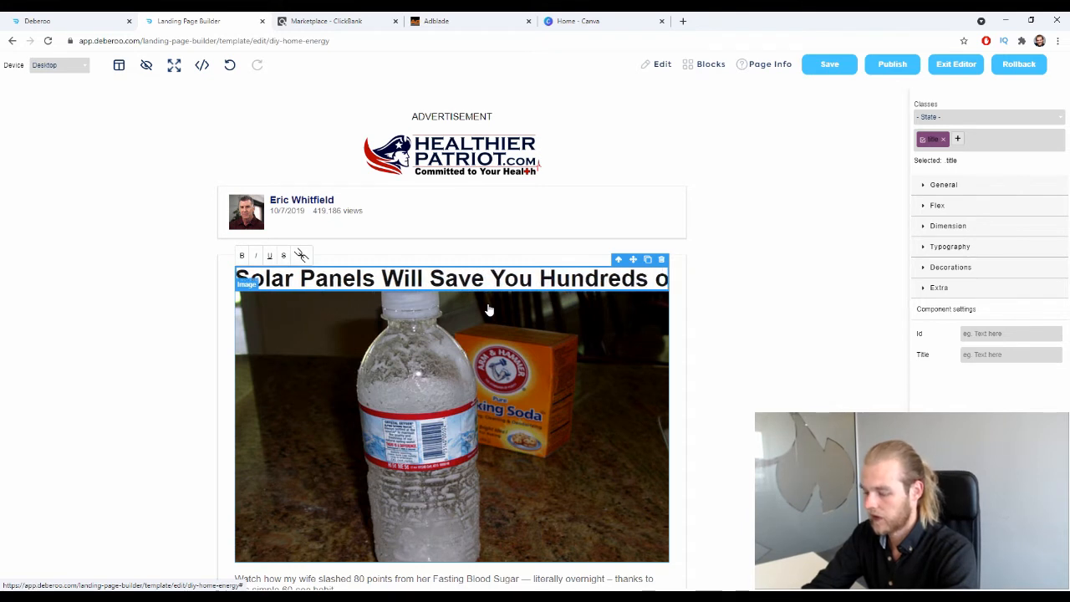
pyautogui.write('f DOlla')
pyautogui.press('BackSpace')
pyautogui.press('BackSpace')
pyautogui.press('BackSpace')
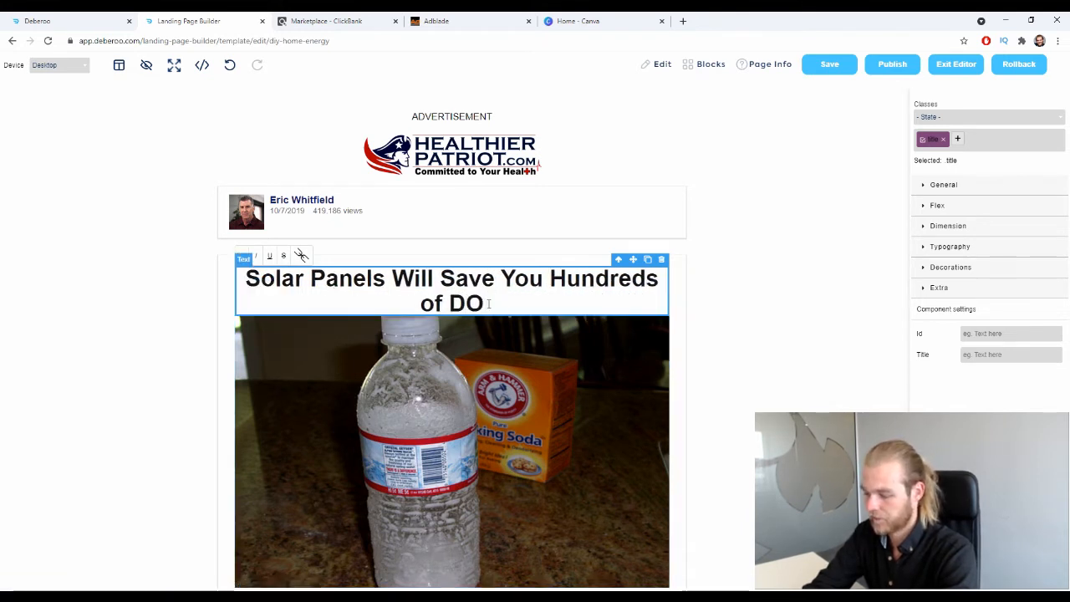
pyautogui.press('BackSpace')
pyautogui.write('ollars')
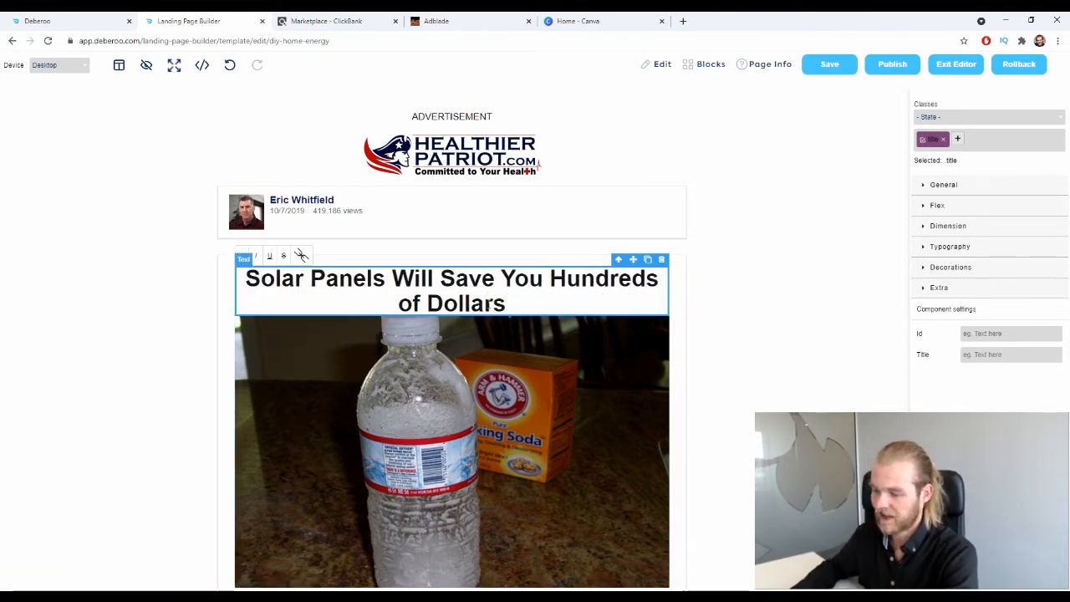
pyautogui.click(55, 298)
pyautogui.scroll(-3, 329, 473)
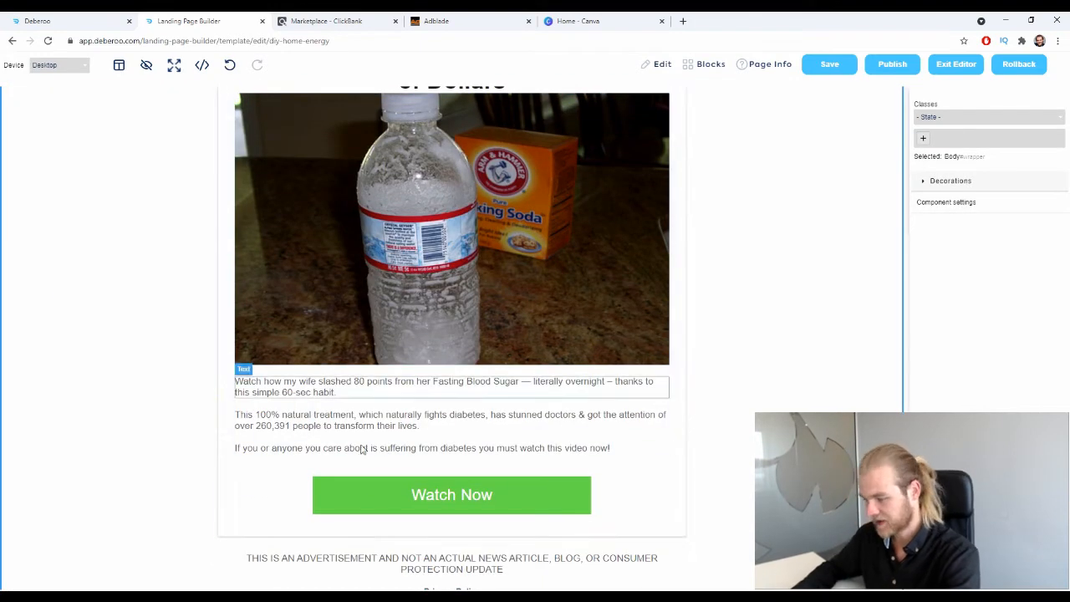
pyautogui.scroll(3, 368, 460)
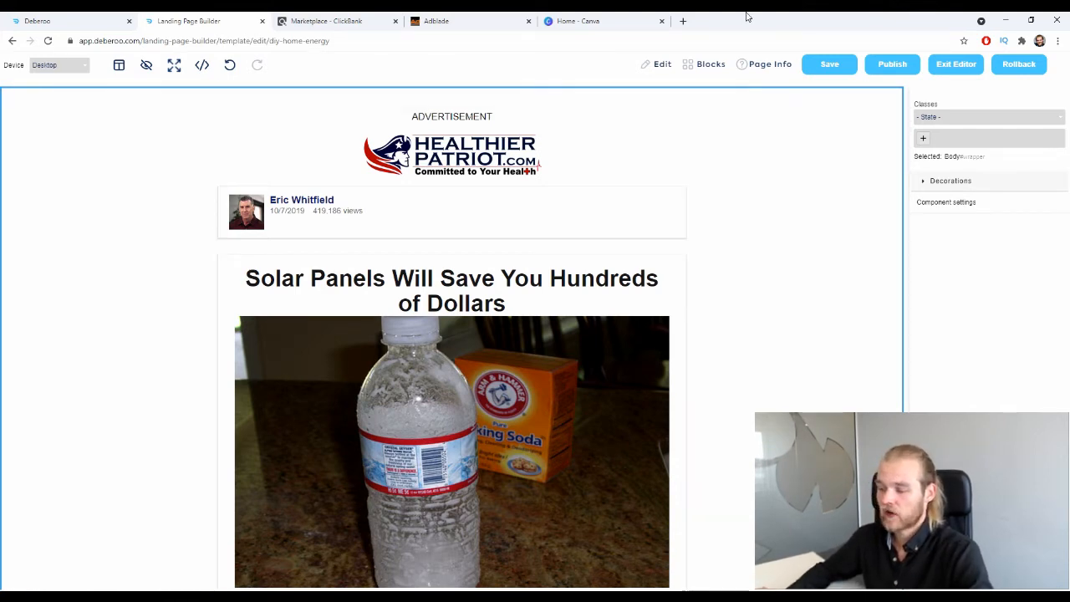
# Step: Copy the Click URL from the tracking URLs in the Deberoo tracker settings
pyautogui.click(79, 18)
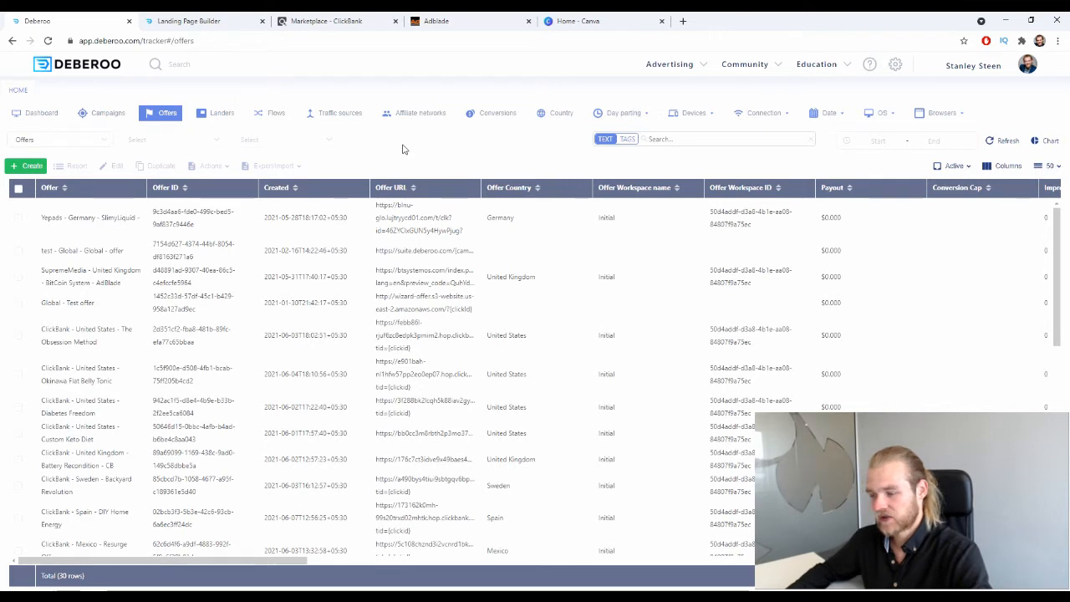
pyautogui.click(975, 69)
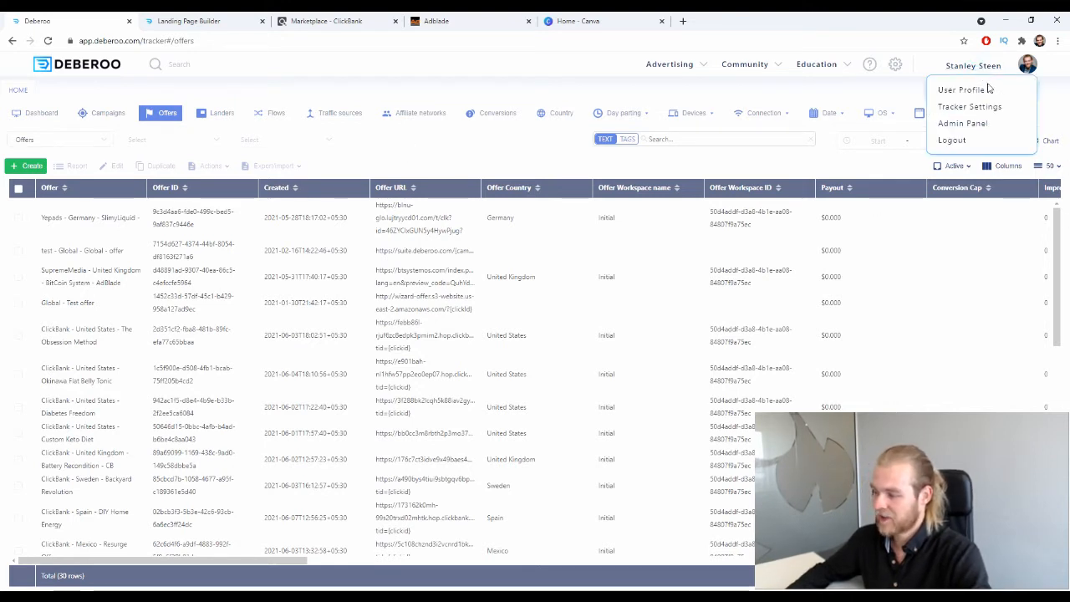
pyautogui.click(964, 122)
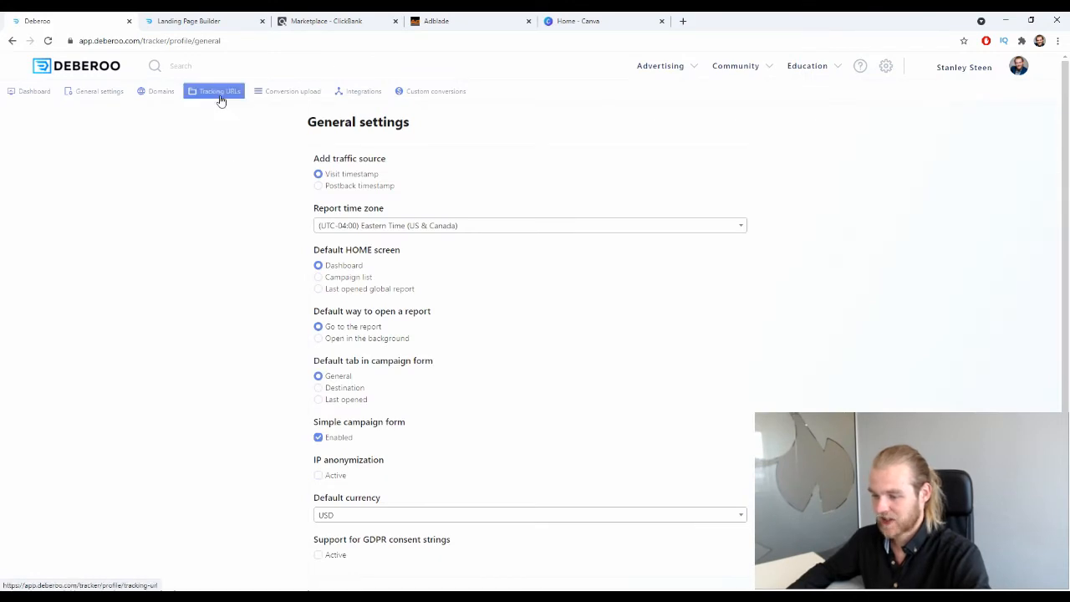
pyautogui.click(218, 98)
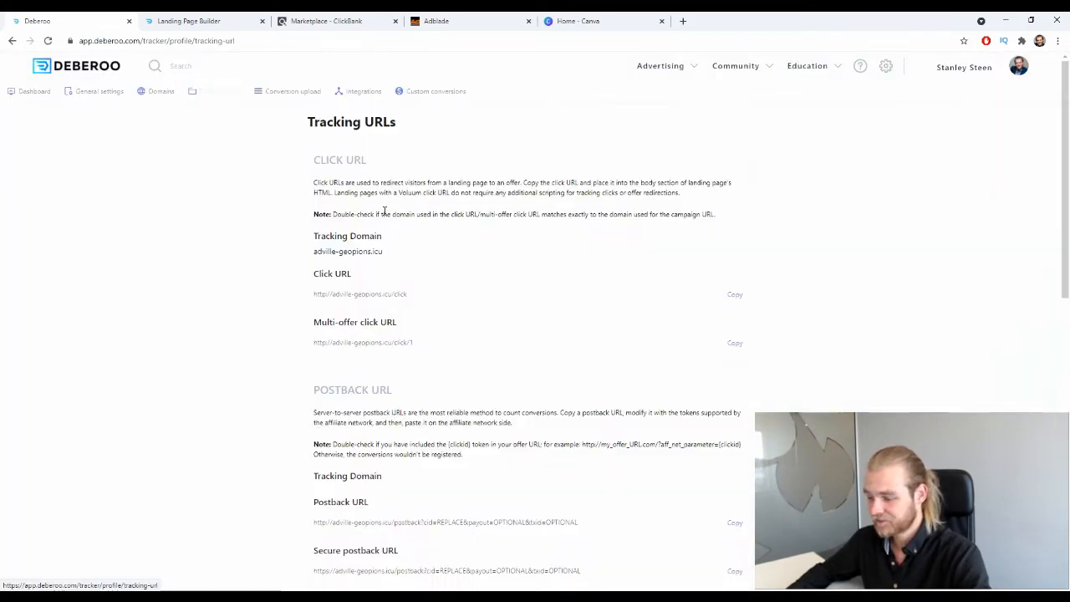
pyautogui.moveTo(444, 294); pyautogui.dragTo(298, 295)
pyautogui.hotkey('ctrl', 'c')
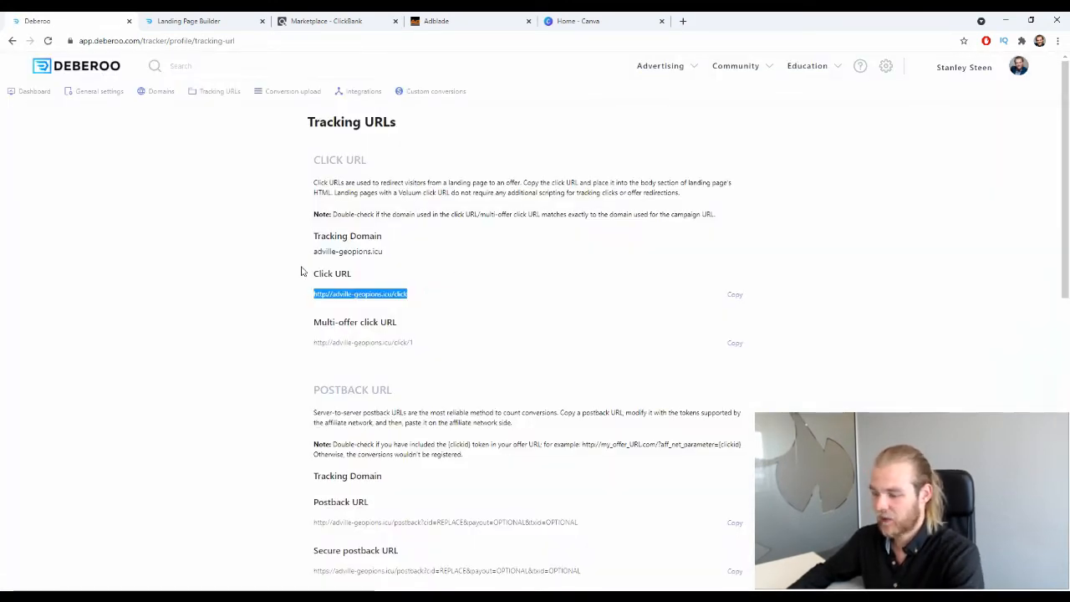
pyautogui.click(192, 19)
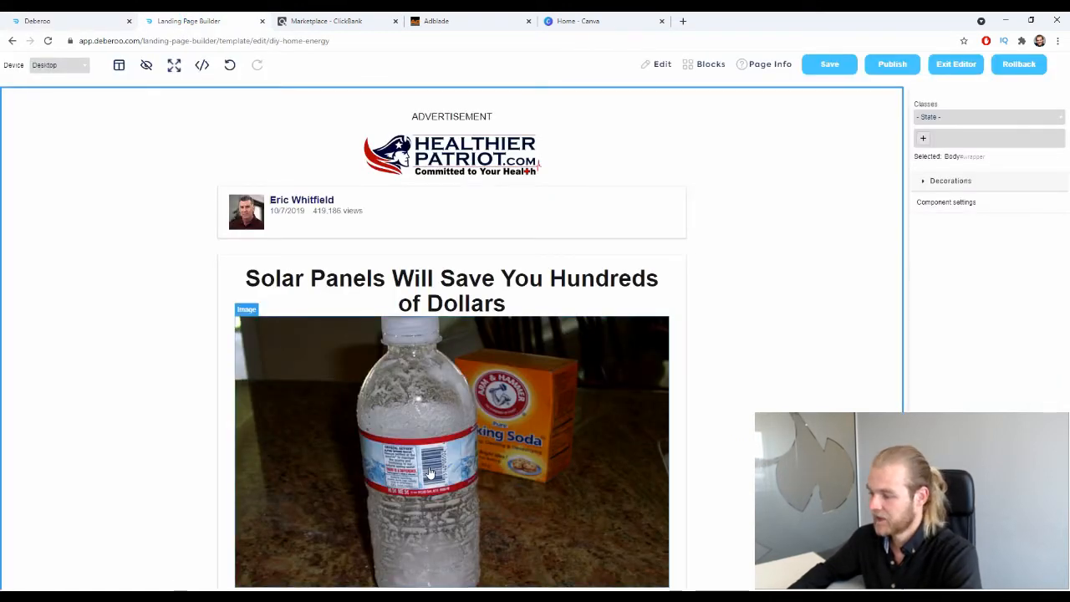
pyautogui.click(759, 70)
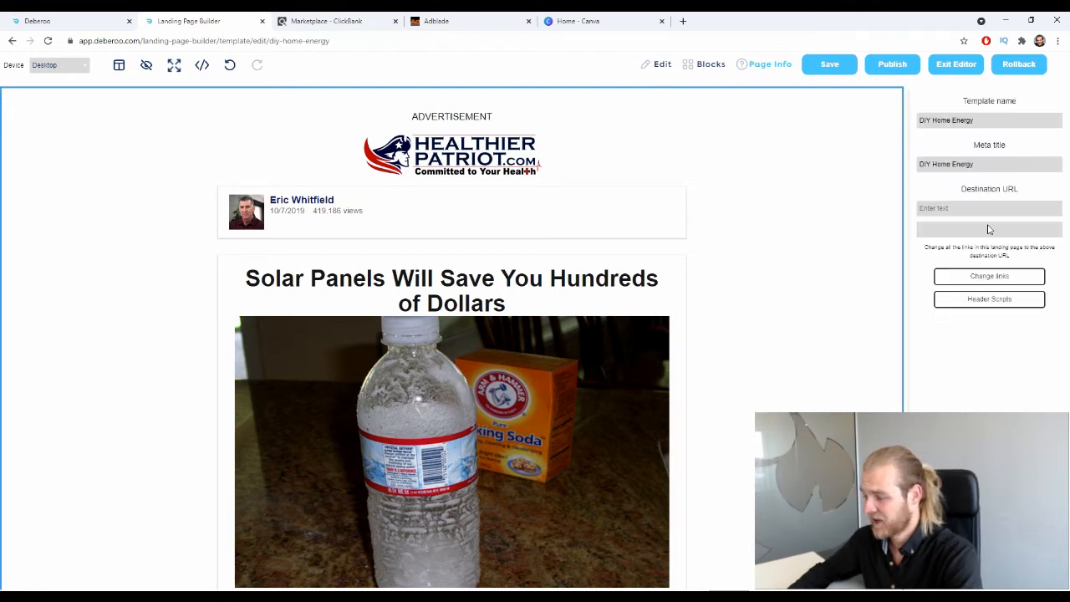
pyautogui.doubleClick(963, 190)
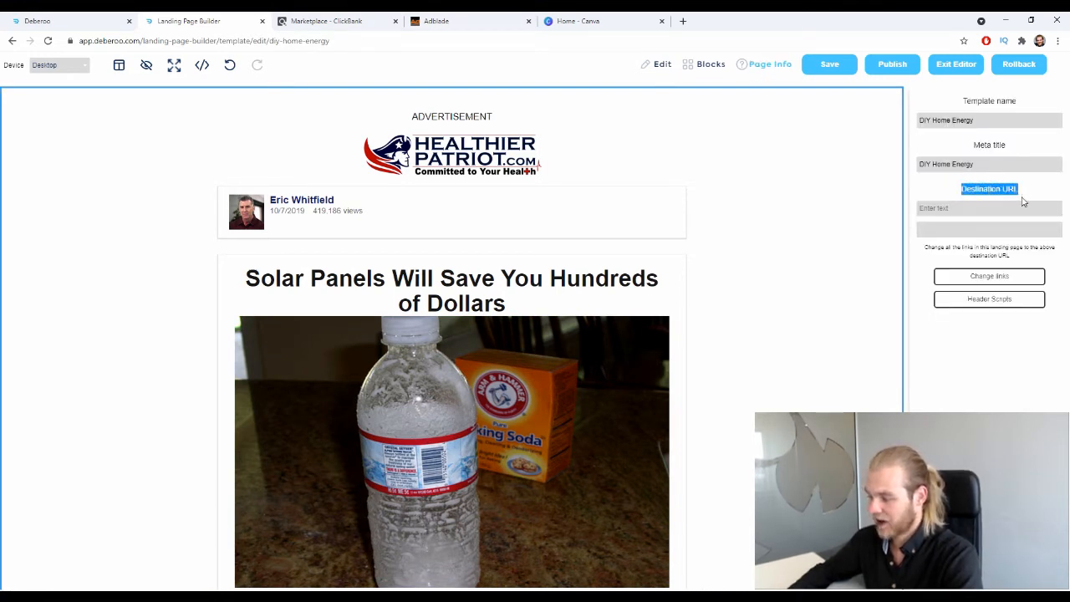
pyautogui.click(1021, 207)
pyautogui.hotkey('ctrl', 'v')
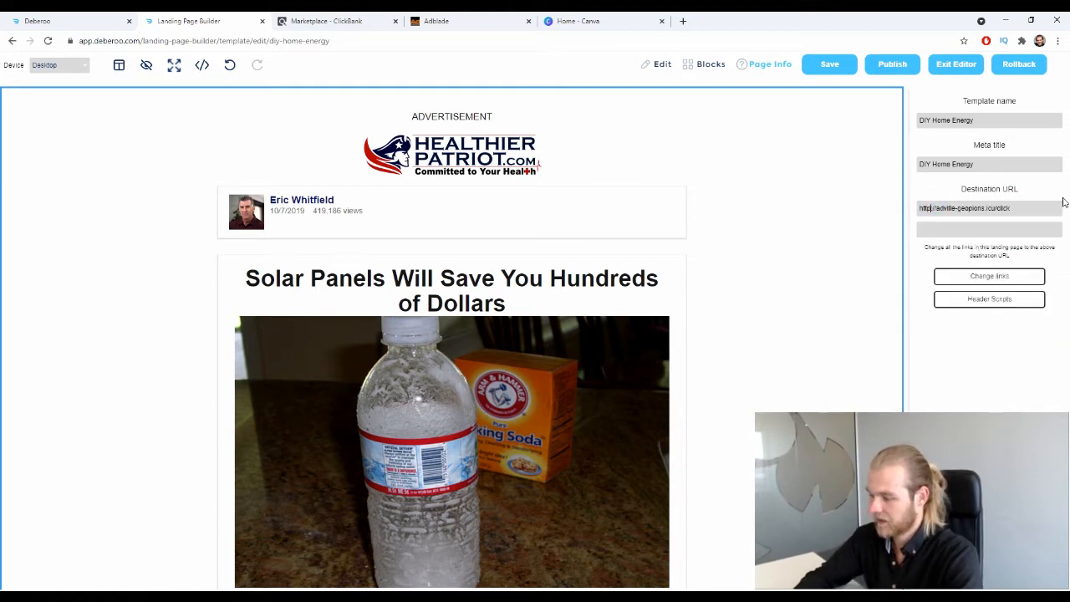
pyautogui.write('s')
pyautogui.click(1006, 275)
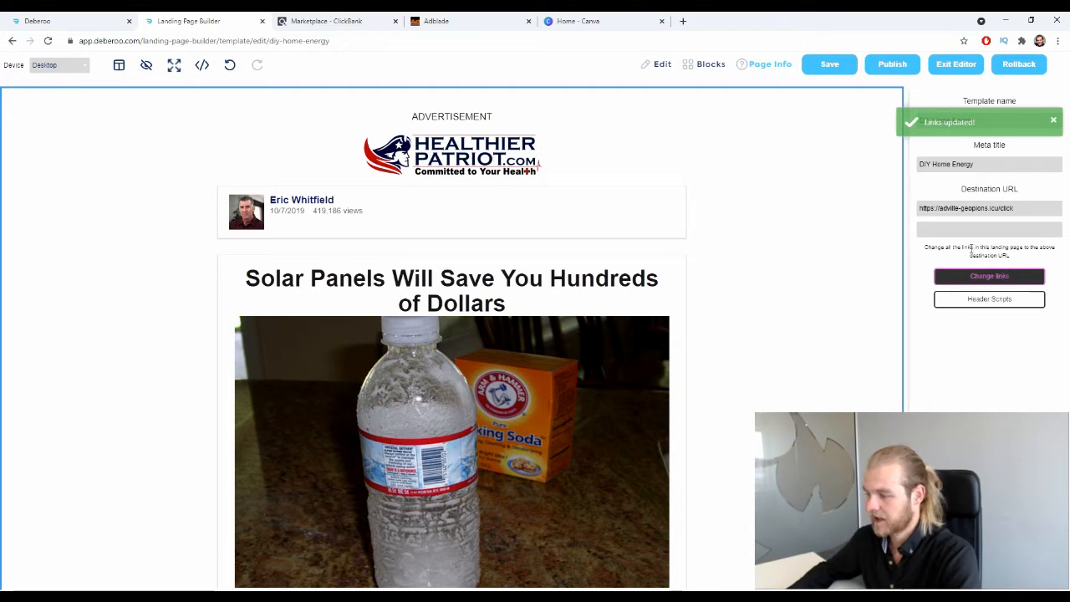
# Step: Publish the landing page to the imakeshhmoney-com domain and open the live page
pyautogui.click(894, 65)
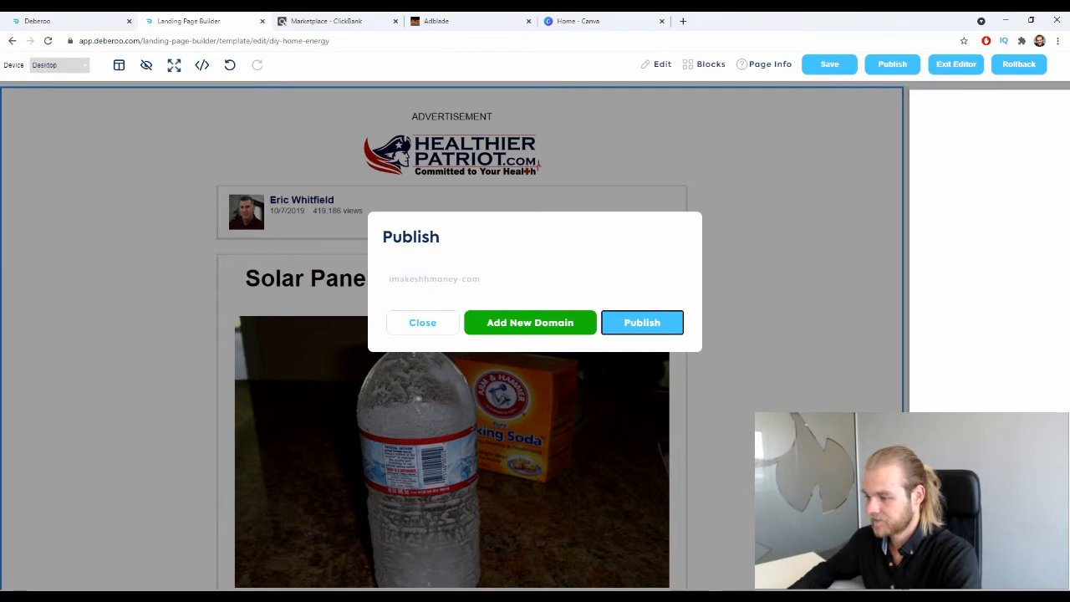
pyautogui.click(642, 322)
pyautogui.click(957, 122)
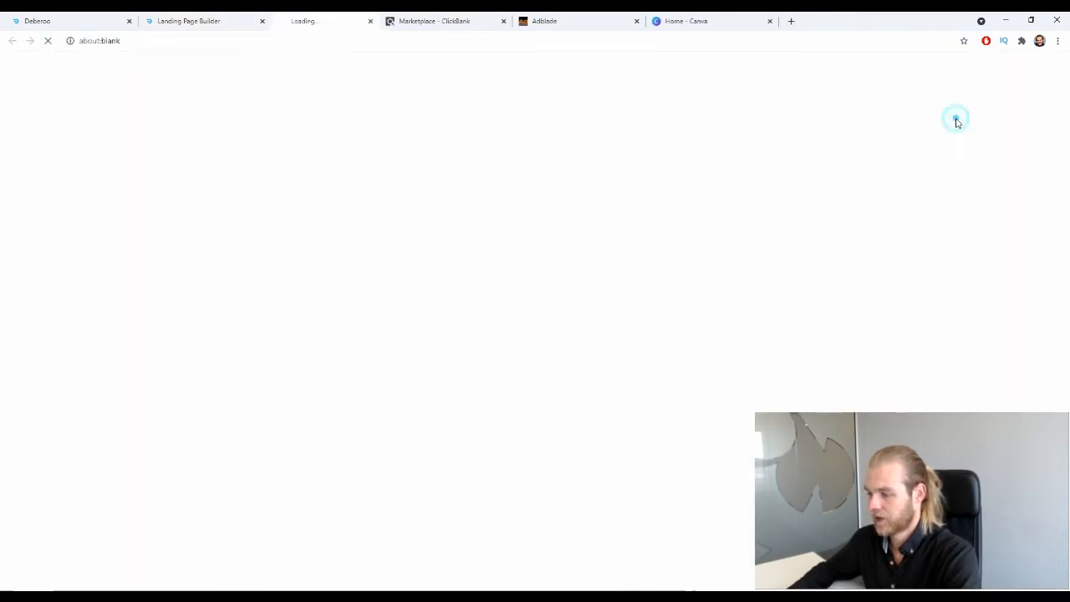
# Step: Look over the published landing page and select its full web address for copying
pyautogui.scroll(-3, 609, 187)
pyautogui.scroll(1, 451, 143)
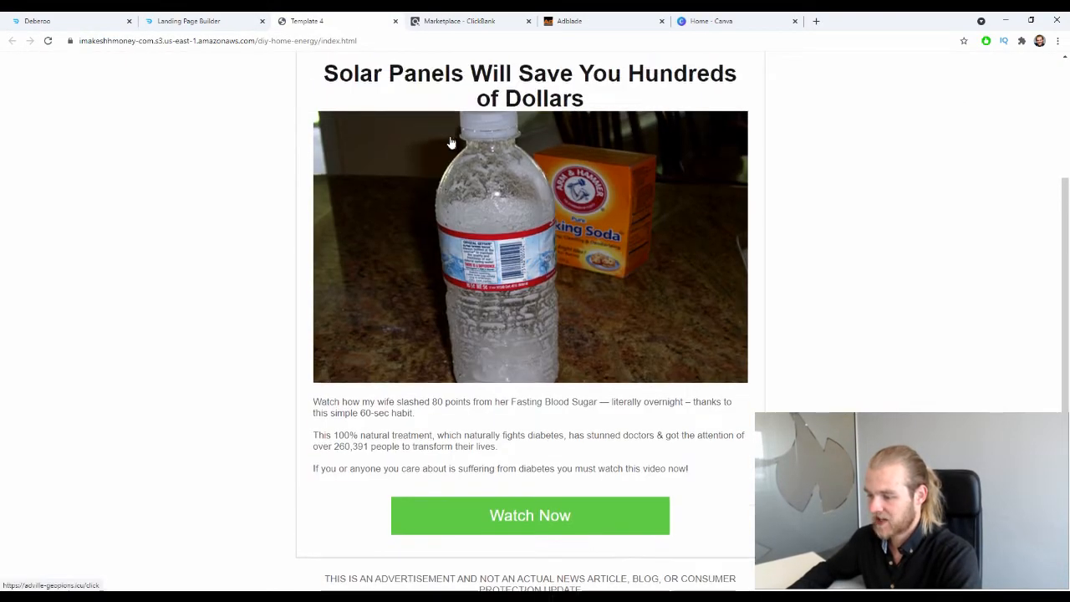
pyautogui.scroll(2, 434, 134)
pyautogui.click(317, 42)
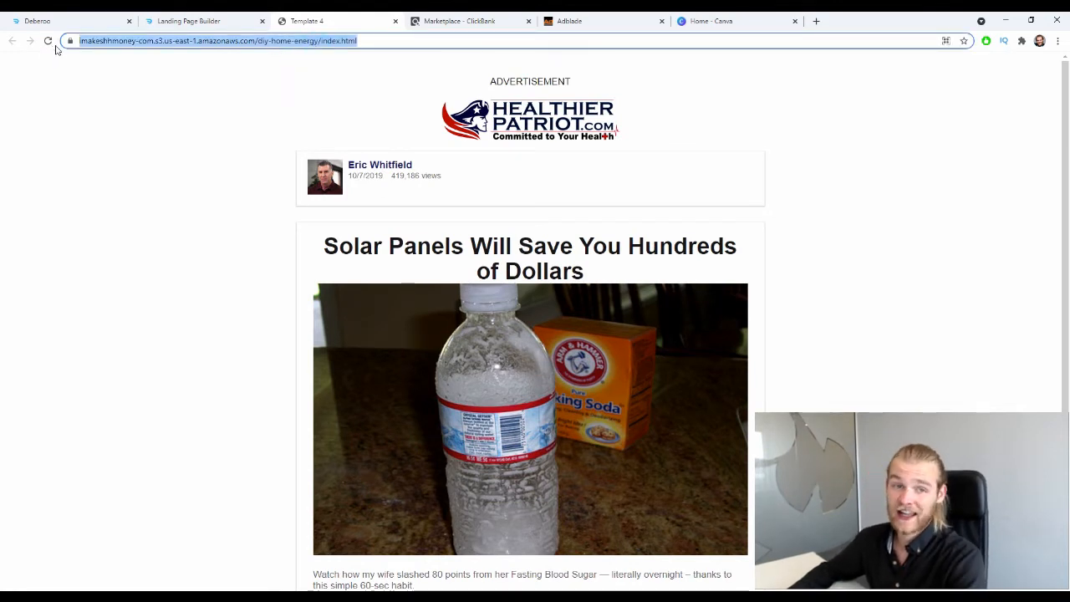
# Step: Start a new lander in the Deberoo tracker with the Initial workspace and Spain as the country tag
pyautogui.click(50, 21)
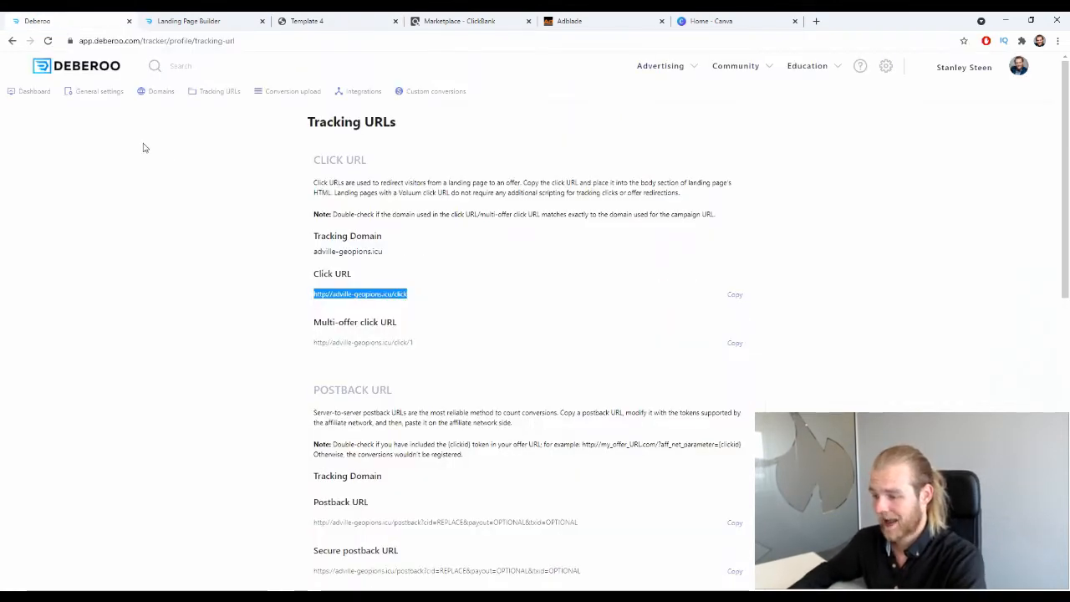
pyautogui.click(12, 94)
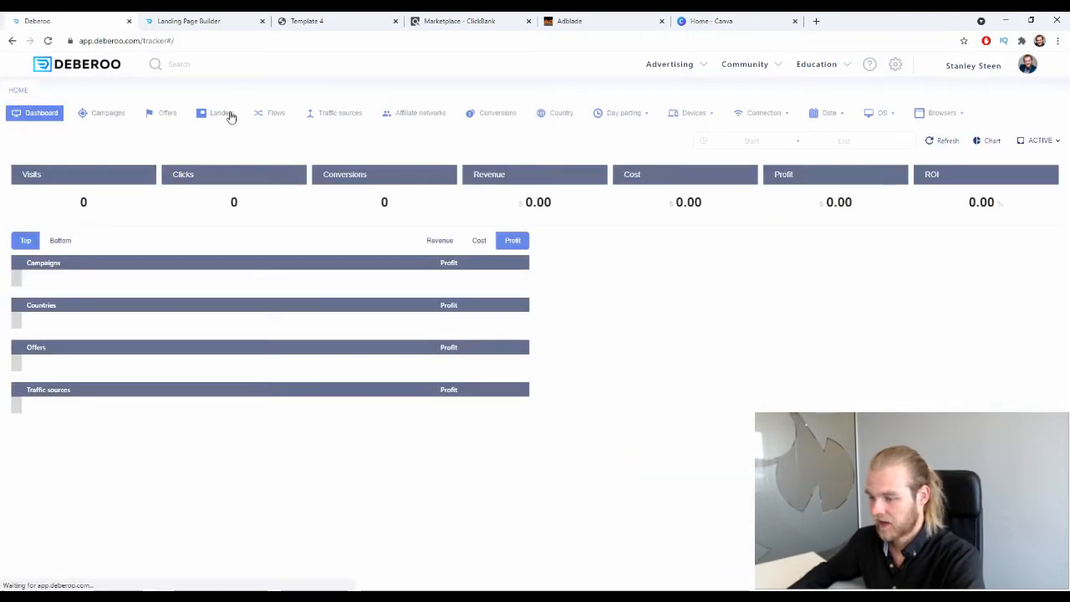
pyautogui.click(221, 113)
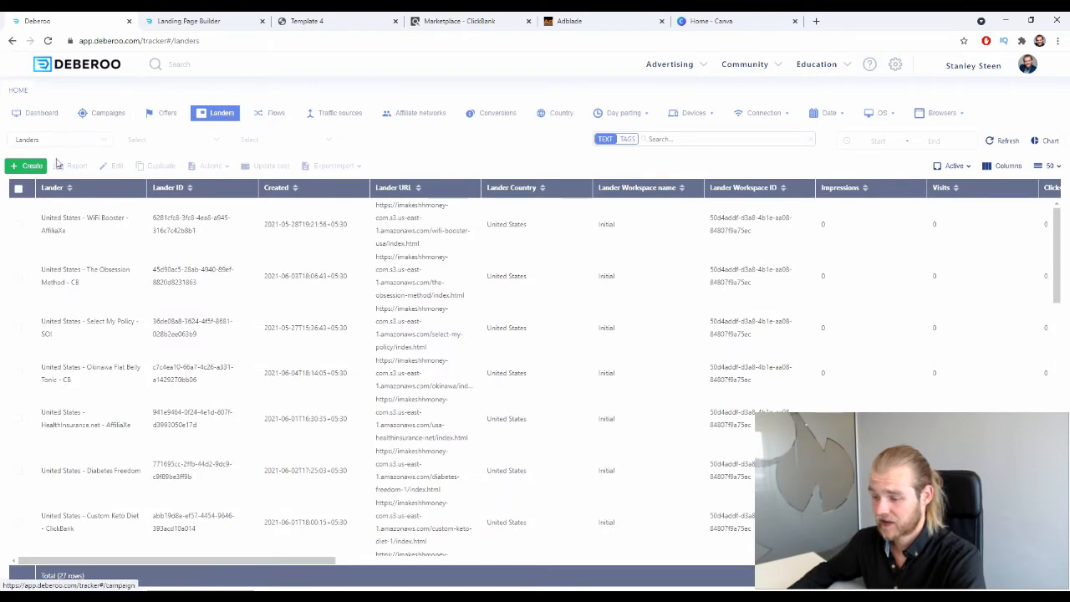
pyautogui.click(26, 166)
pyautogui.click(28, 182)
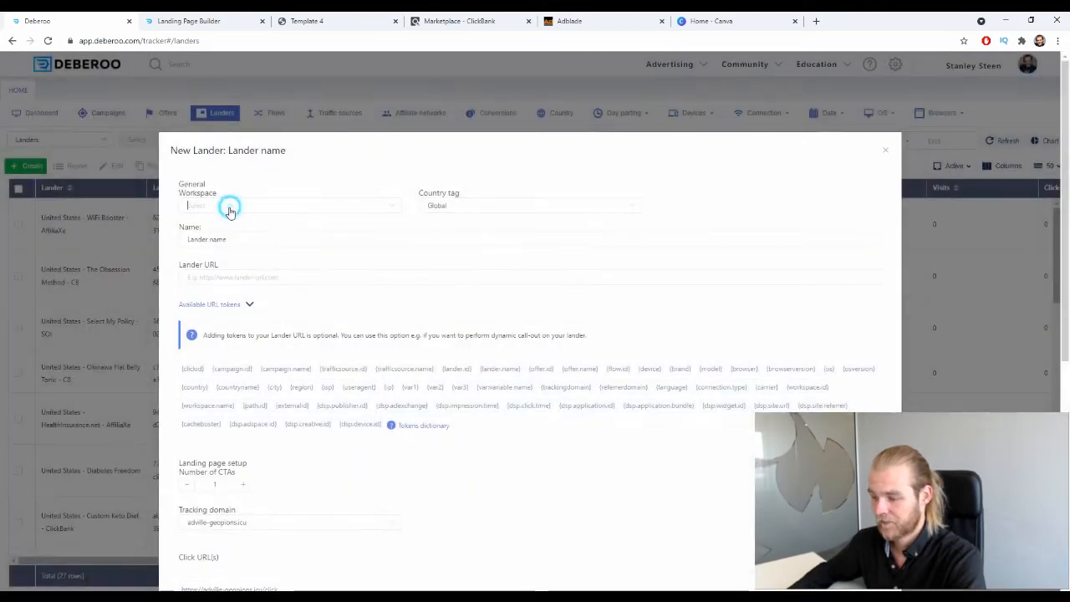
pyautogui.click(490, 210)
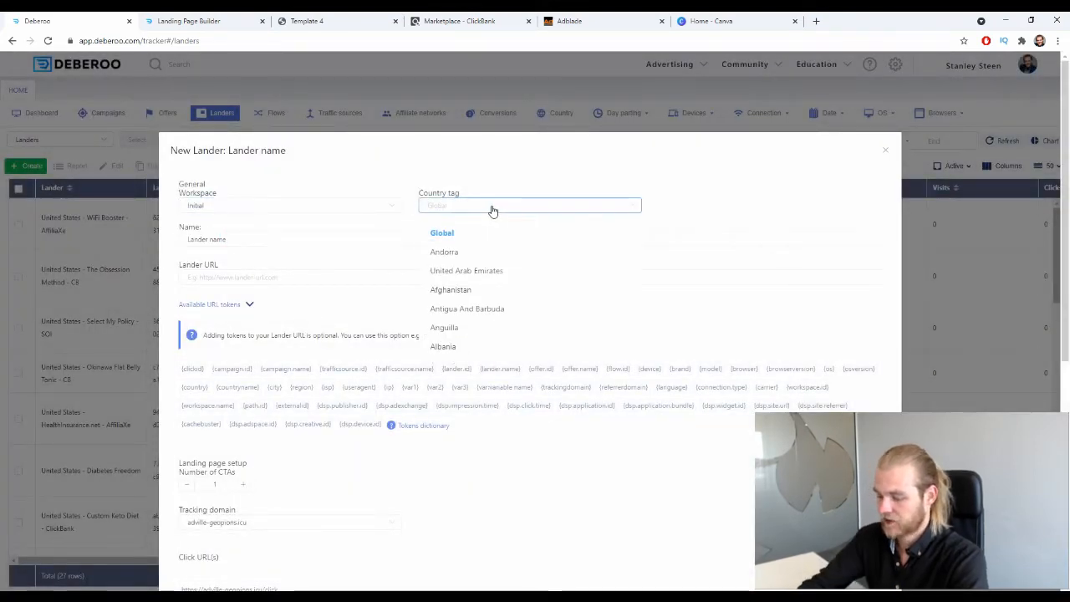
pyautogui.write('sp')
pyautogui.click(477, 232)
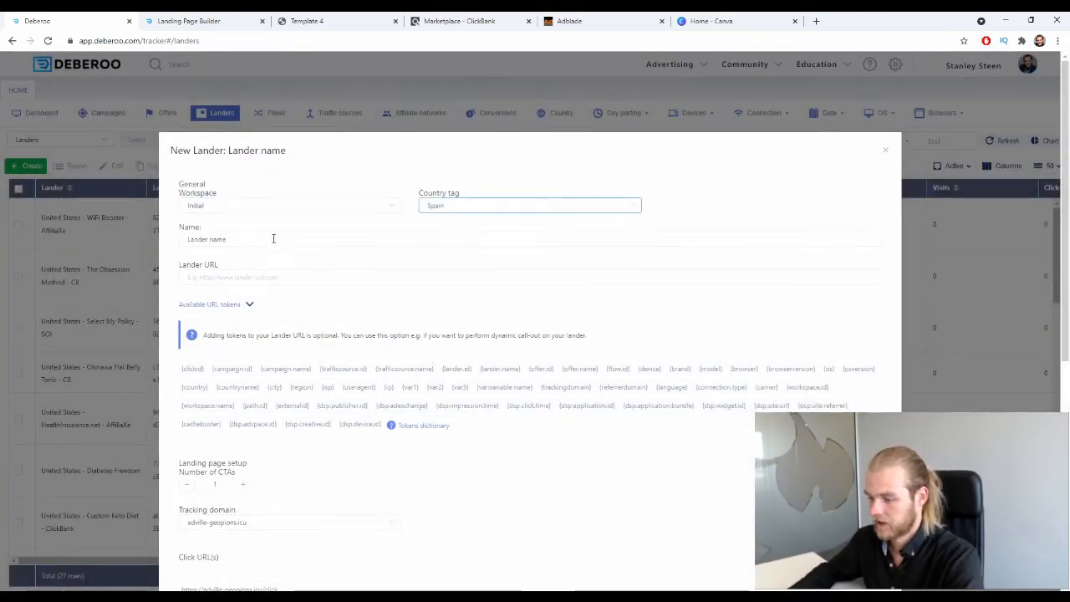
# Step: Name the new lander DIY Home Energy
pyautogui.moveTo(273, 239); pyautogui.dragTo(177, 242)
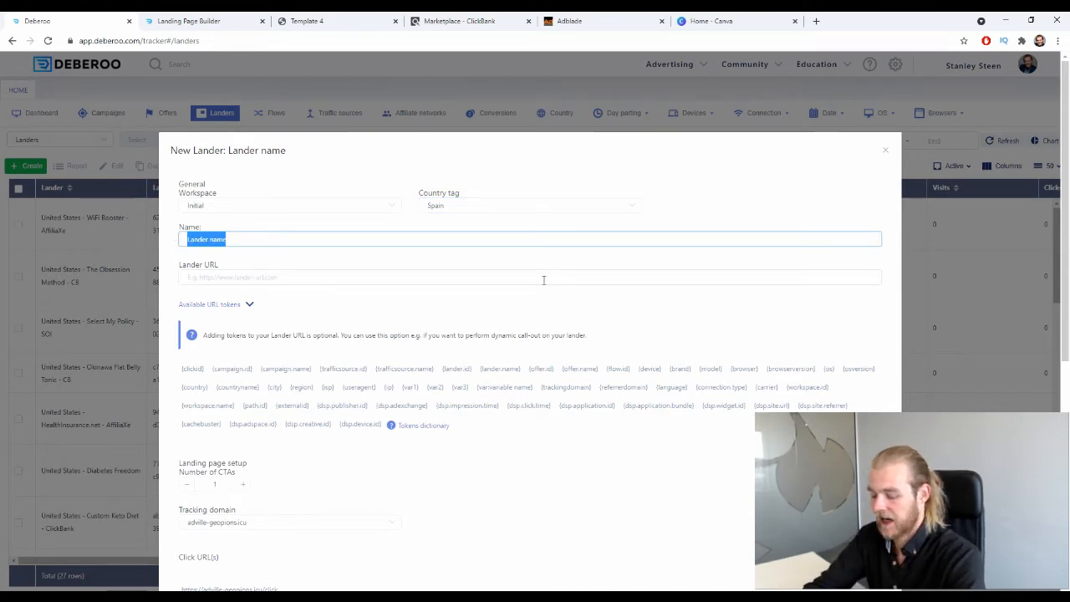
pyautogui.write('D')
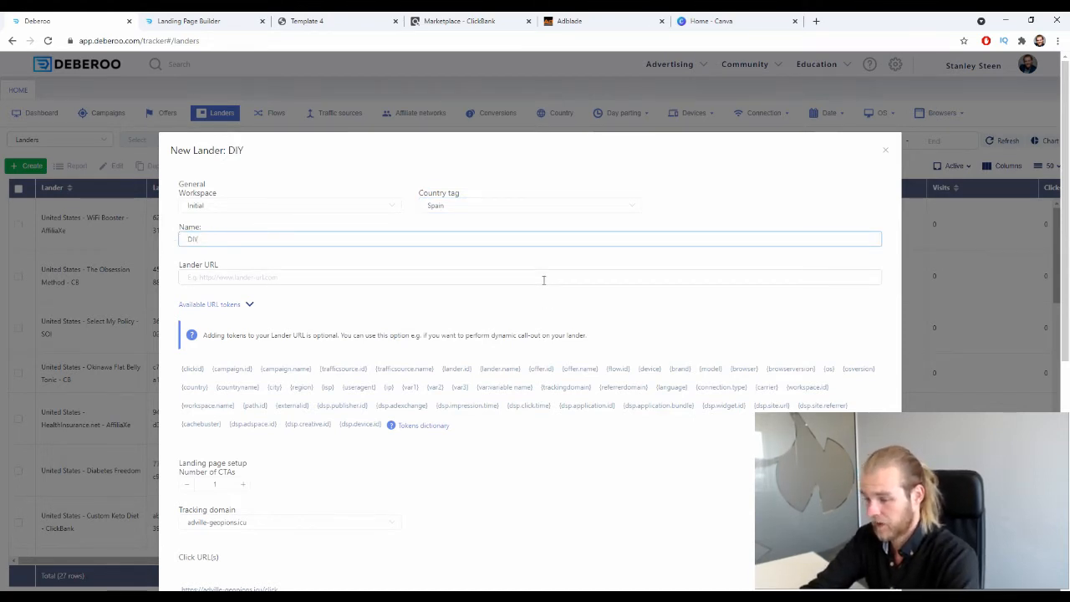
pyautogui.write('IY')
pyautogui.press('BackSpace')
pyautogui.write('Y -')
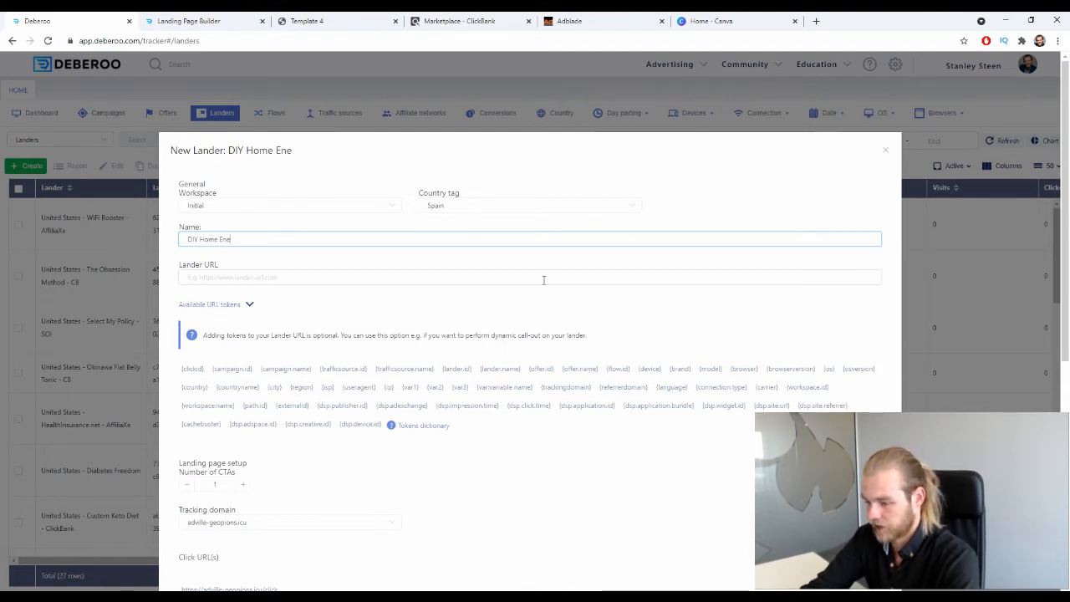
pyautogui.write('gy')
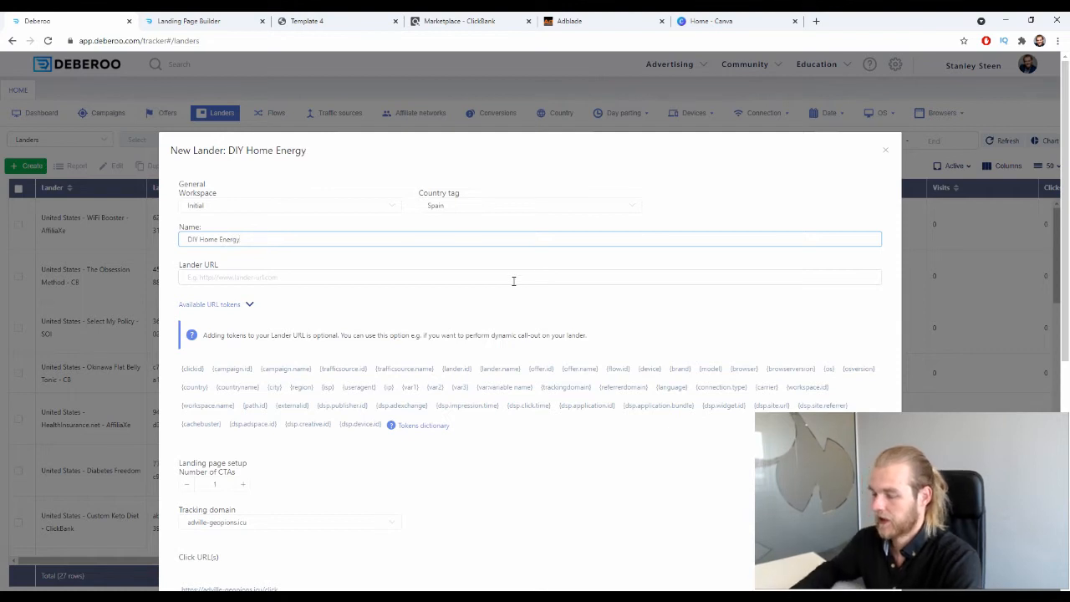
pyautogui.click(342, 267)
pyautogui.click(334, 273)
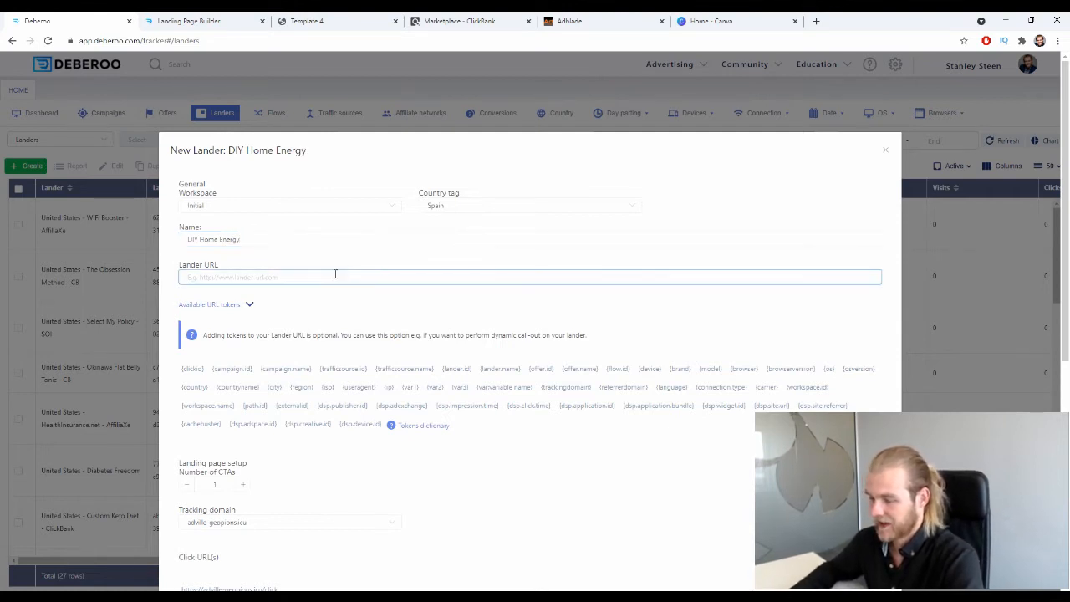
pyautogui.write('https://imakeshhmoney-com.s3.us-east-1.amazonaws.com/diy-home-energy/index.html')
pyautogui.click(287, 244)
pyautogui.write('- CB')
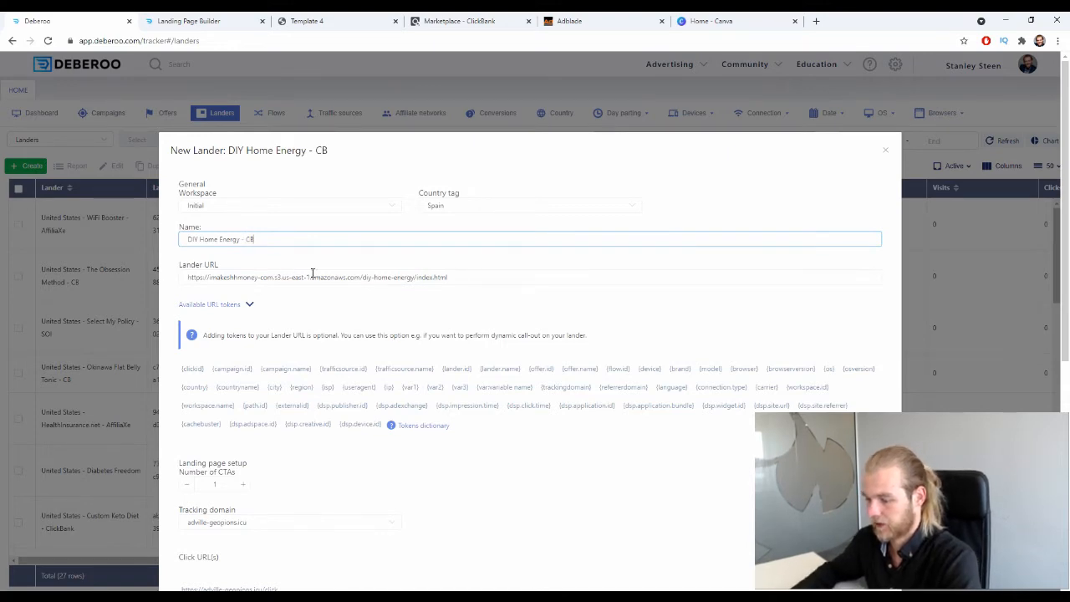
# Step: Look through the new lander's tracking setup, save the lander with its default tracking settings, and leave the form
pyautogui.scroll(-2, 313, 274)
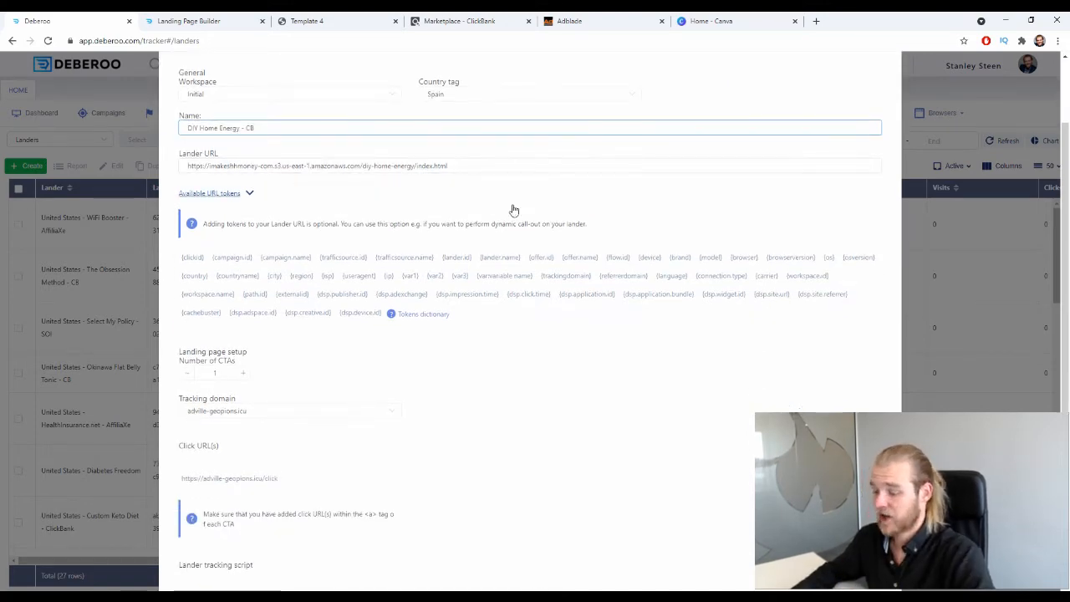
pyautogui.scroll(-5, 468, 234)
pyautogui.scroll(3, 351, 184)
pyautogui.scroll(-2, 296, 135)
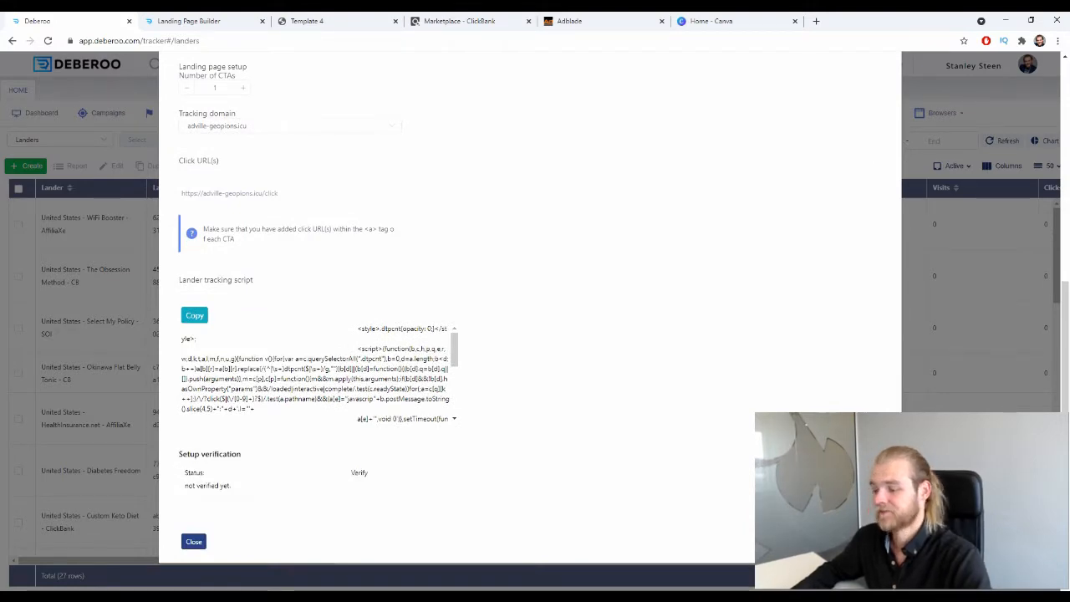
pyautogui.click(194, 542)
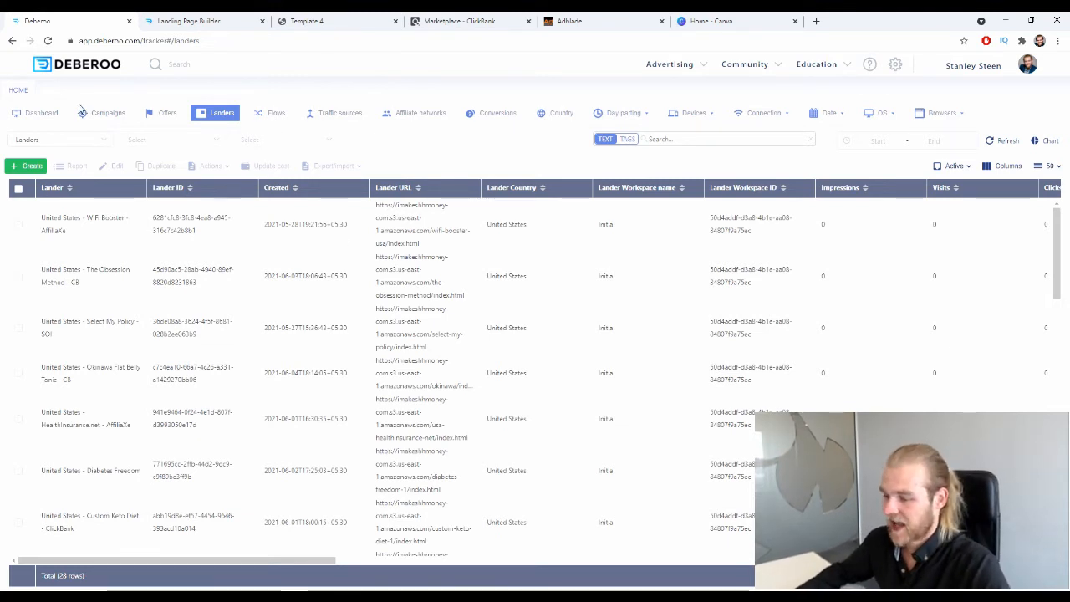
# Step: Start a new campaign in the Initial workspace with AdBlade as the traffic source and Spain as the country tag
pyautogui.click(106, 117)
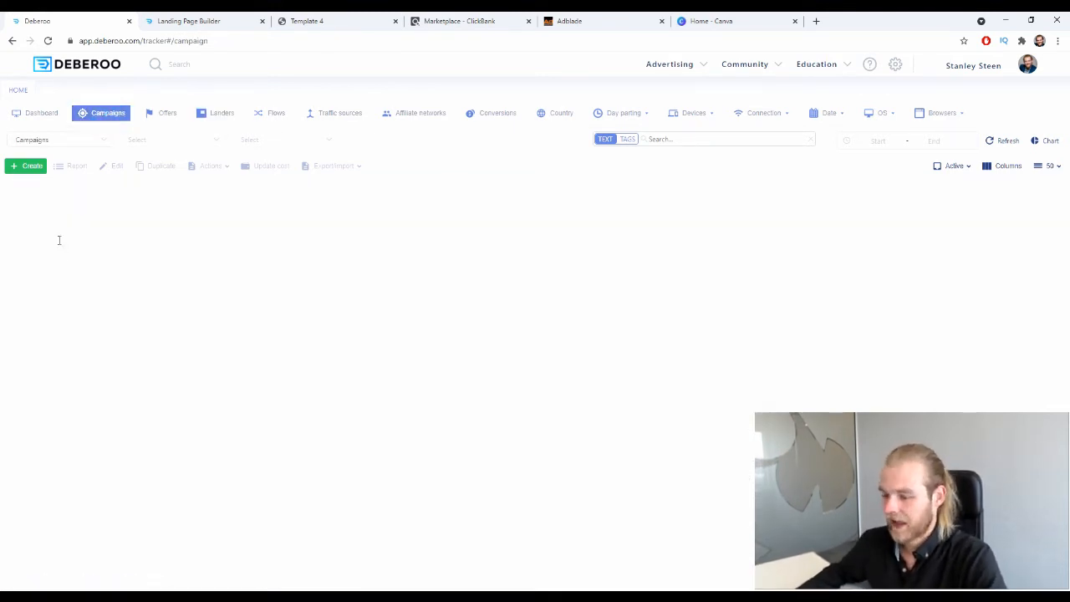
pyautogui.click(26, 166)
pyautogui.click(44, 182)
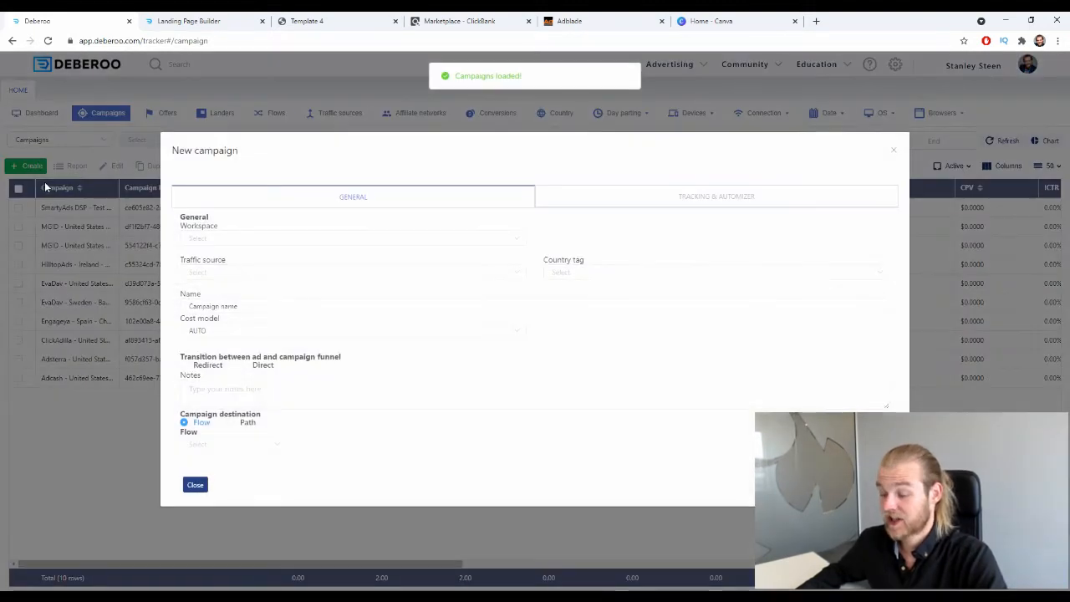
pyautogui.click(193, 237)
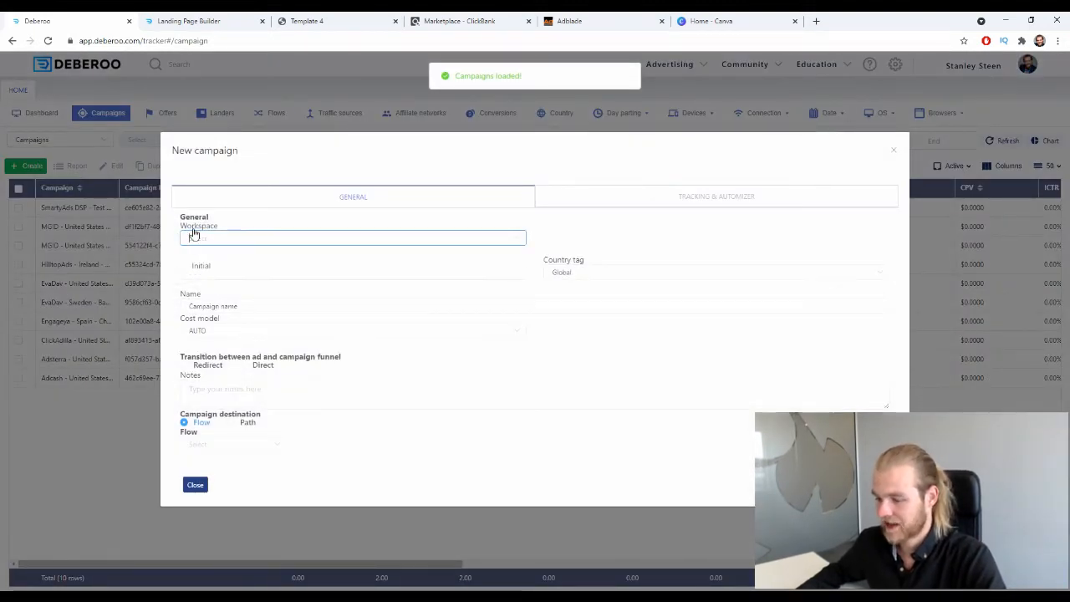
pyautogui.click(223, 264)
pyautogui.click(222, 277)
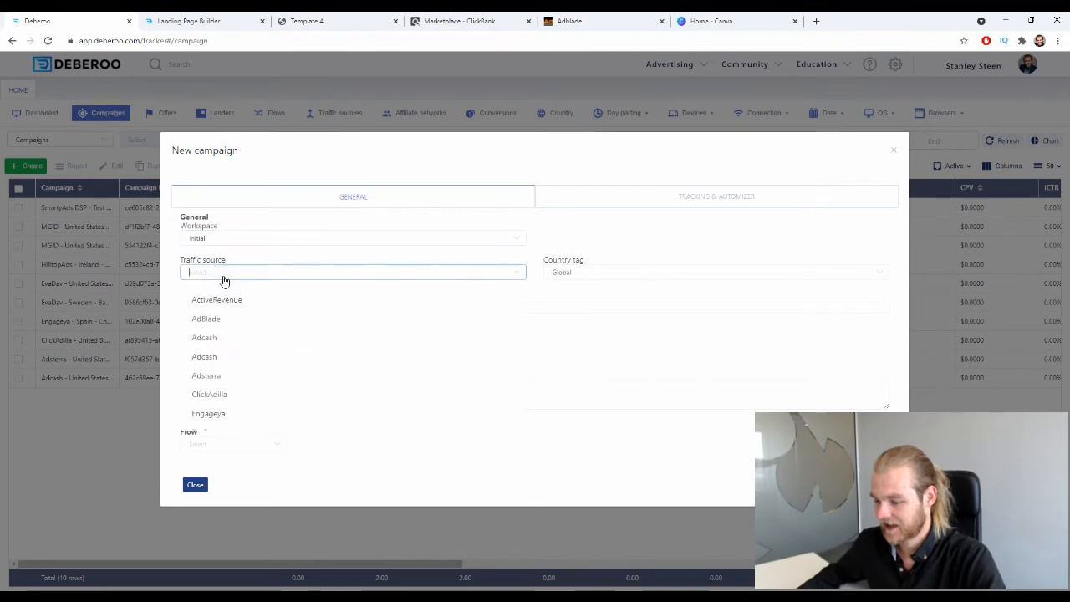
pyautogui.click(243, 317)
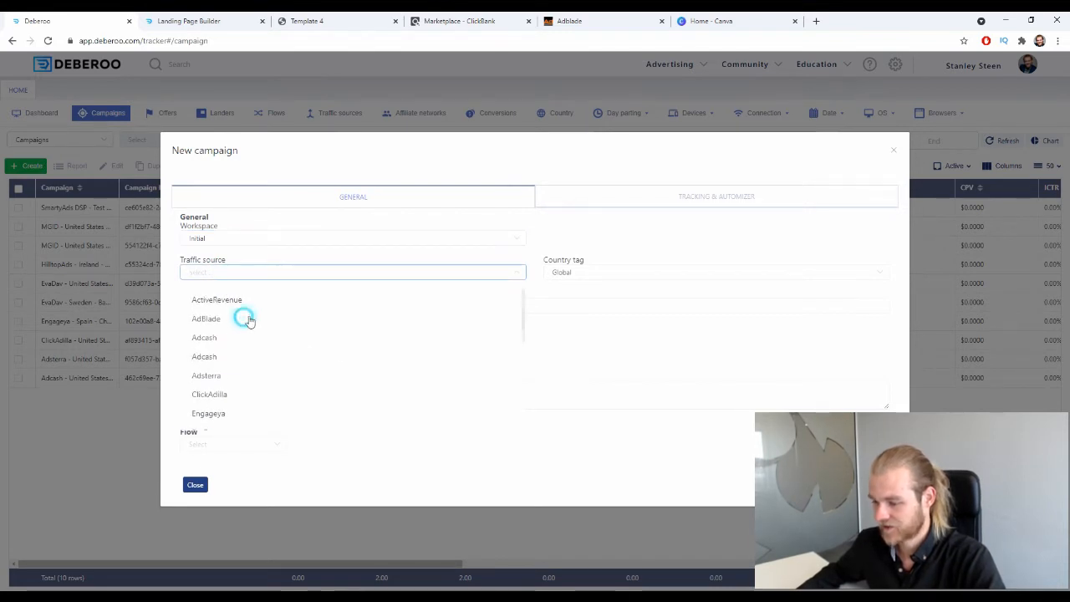
pyautogui.click(616, 283)
pyautogui.write('sp')
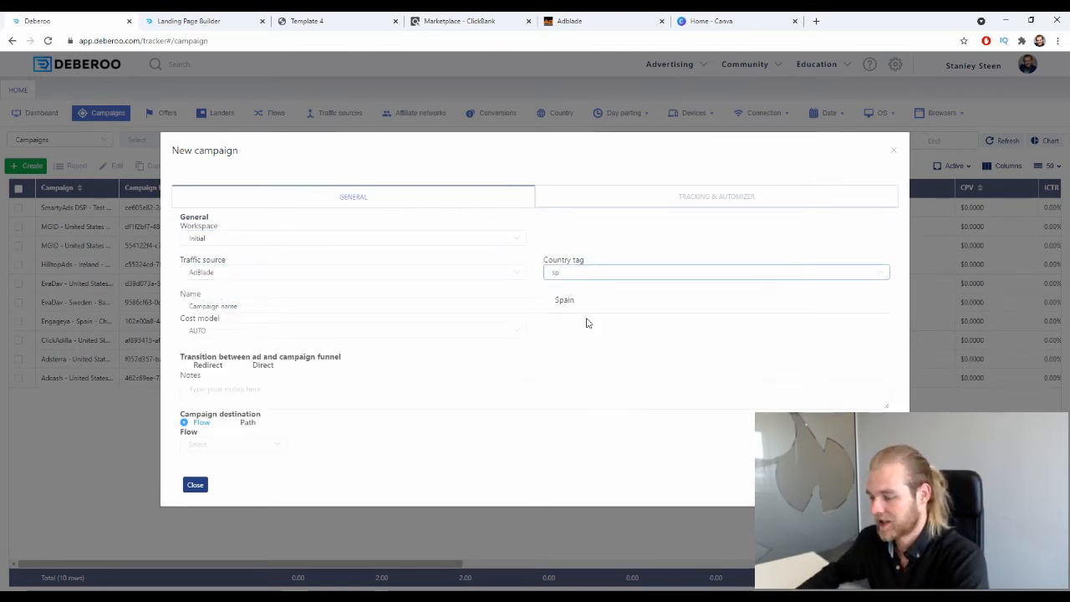
pyautogui.click(585, 300)
# Step: Name the new campaign DIY Home Energy - CB
pyautogui.click(289, 305)
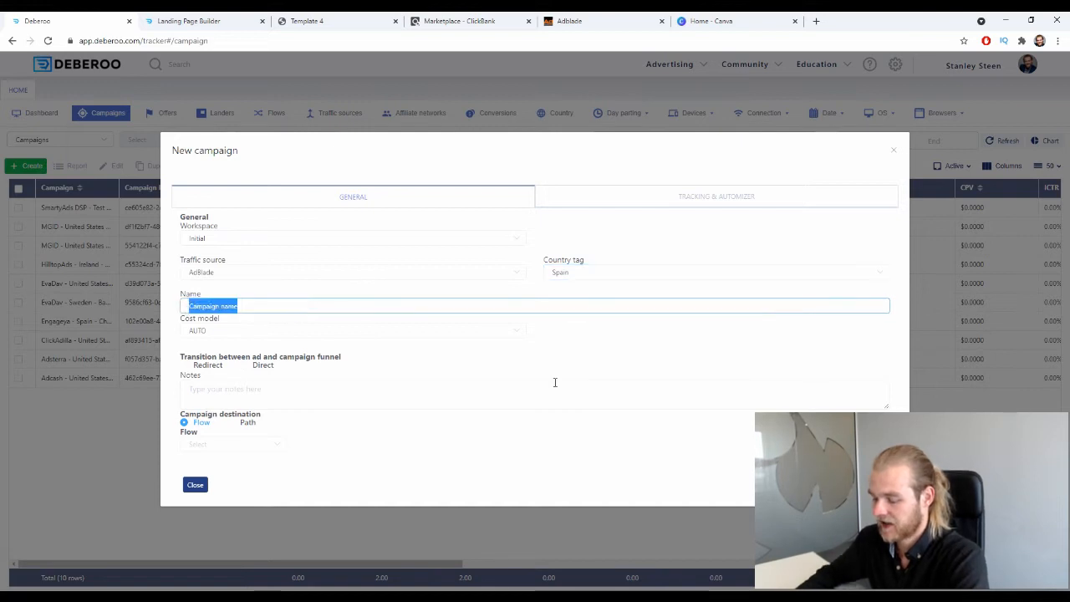
pyautogui.write('DIY H')
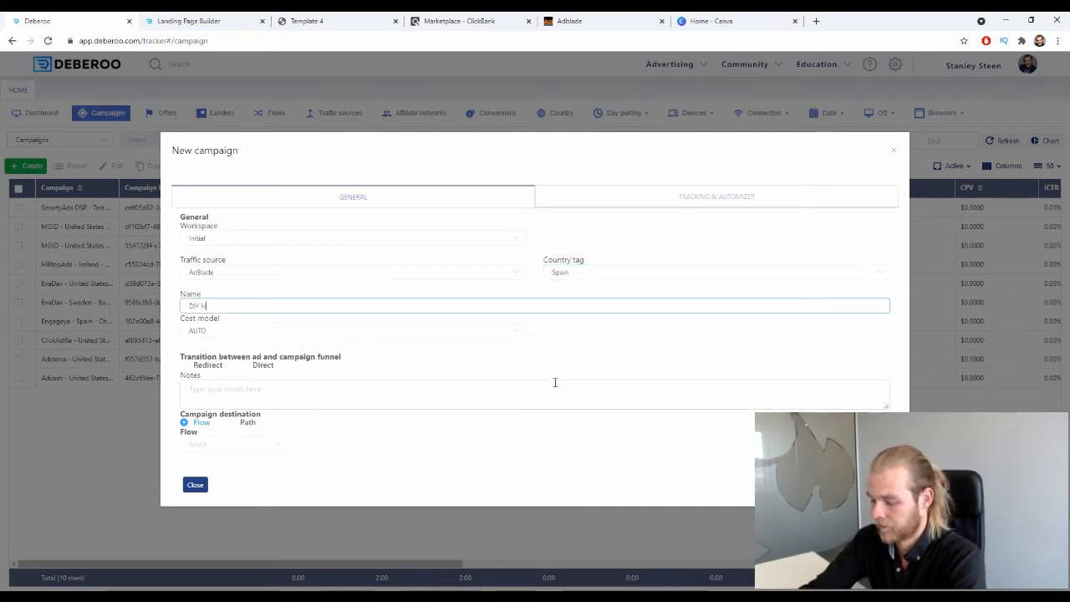
pyautogui.write('ome Energ')
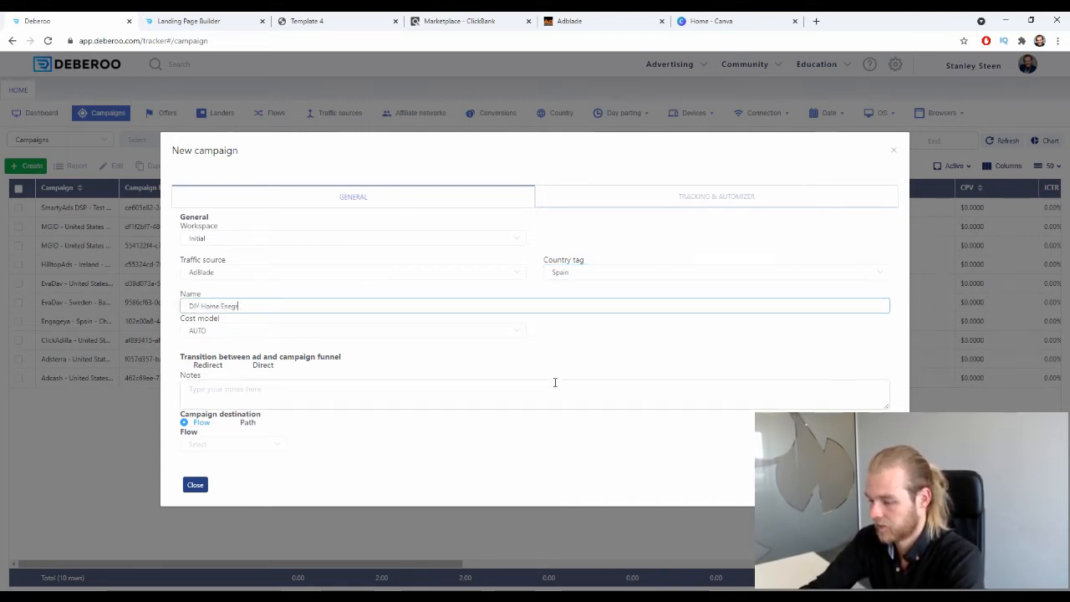
pyautogui.write('y')
pyautogui.press('BackSpace')
pyautogui.write('r')
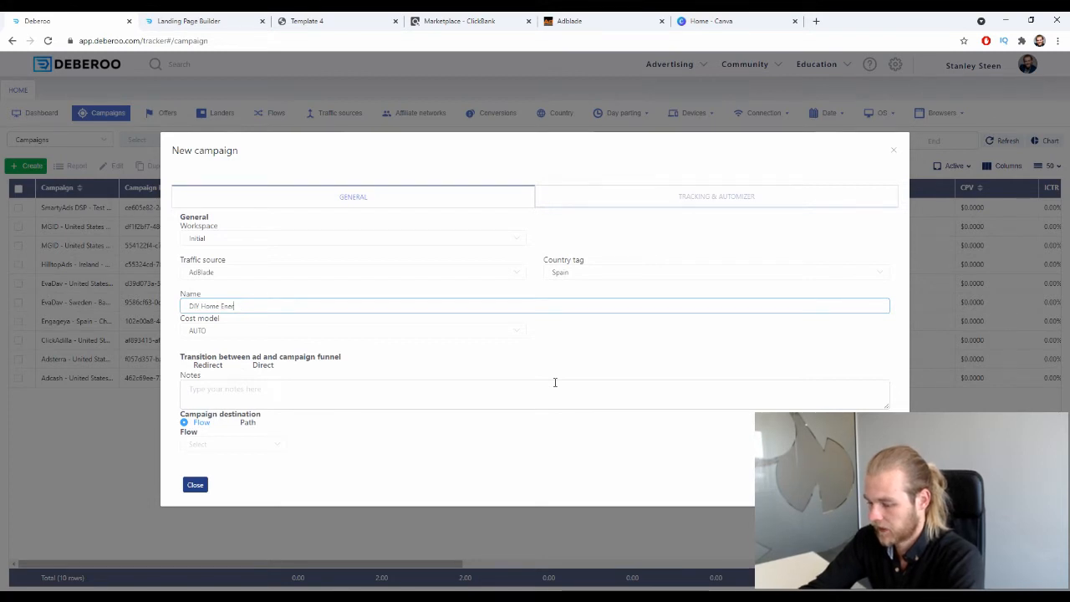
pyautogui.write('gy - CB')
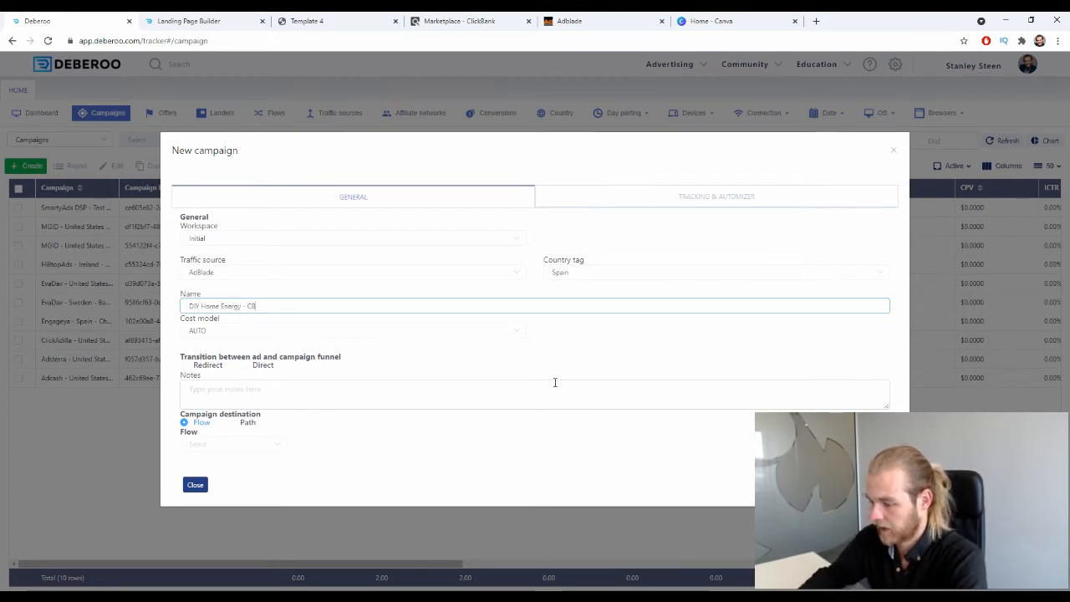
# Step: Set the transition between ad and campaign funnel to Redirect and the campaign destination to Path
pyautogui.moveTo(190, 356); pyautogui.dragTo(238, 355)
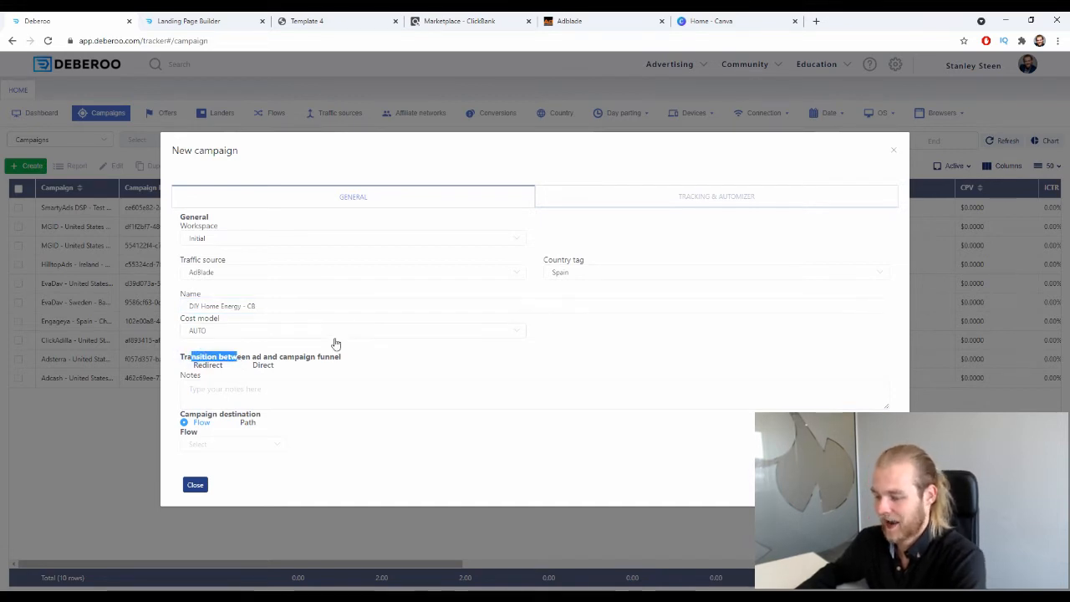
pyautogui.click(256, 366)
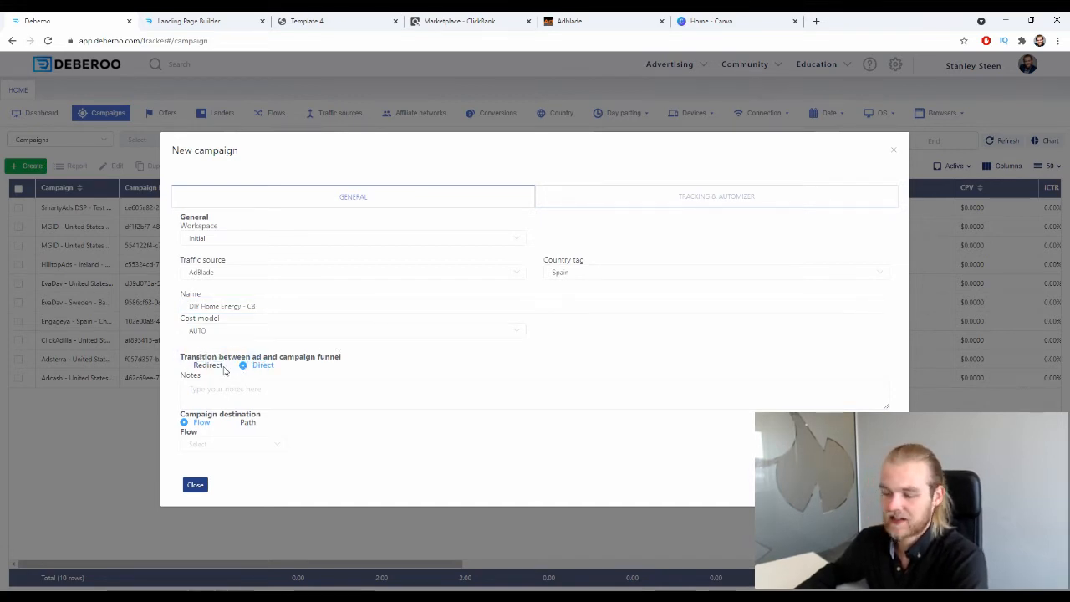
pyautogui.click(212, 368)
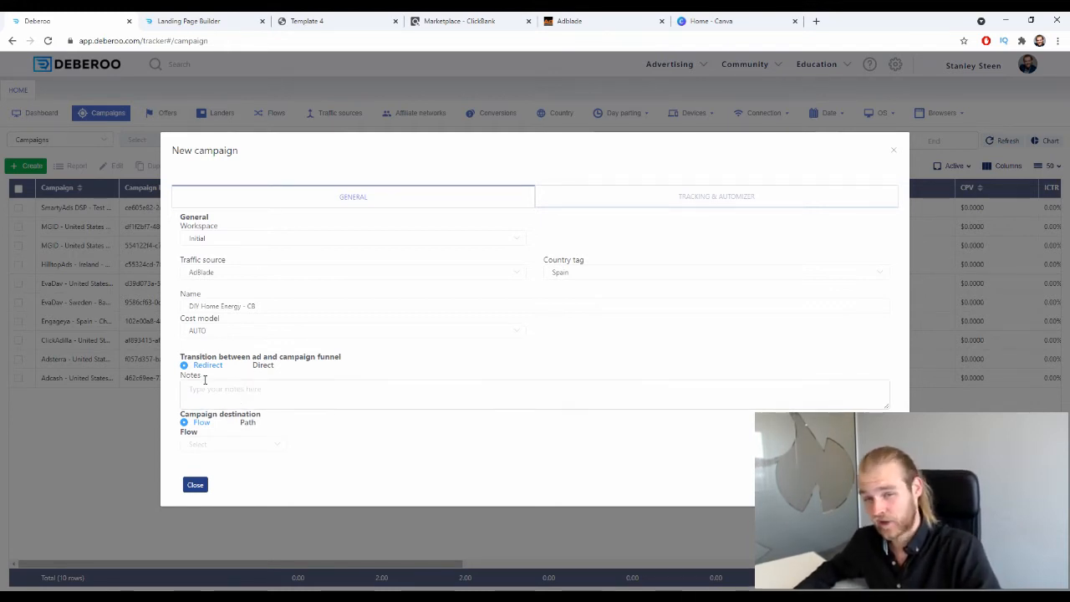
pyautogui.click(254, 447)
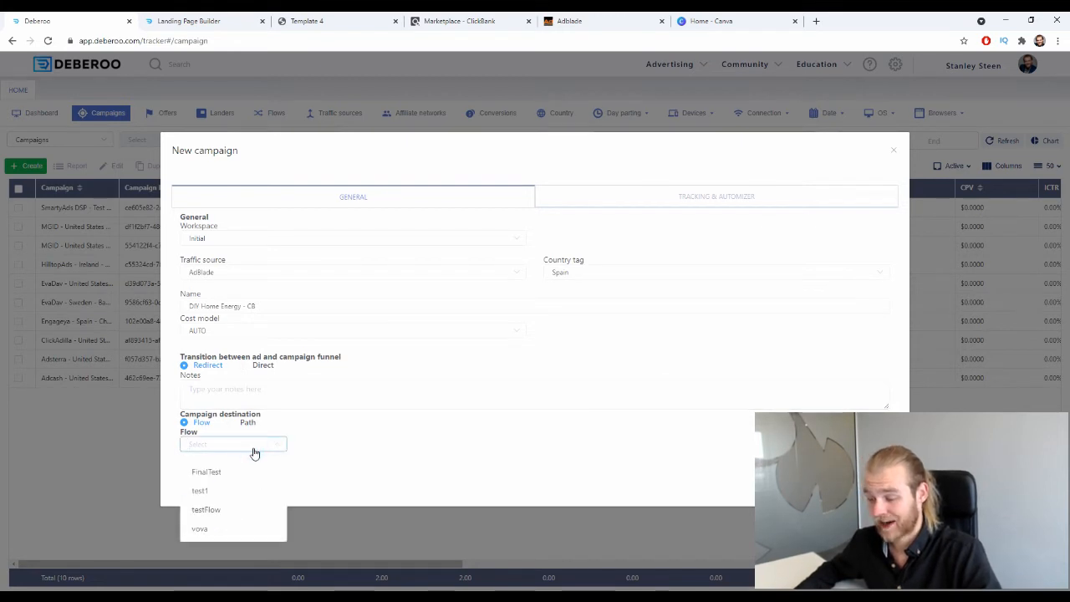
pyautogui.click(314, 431)
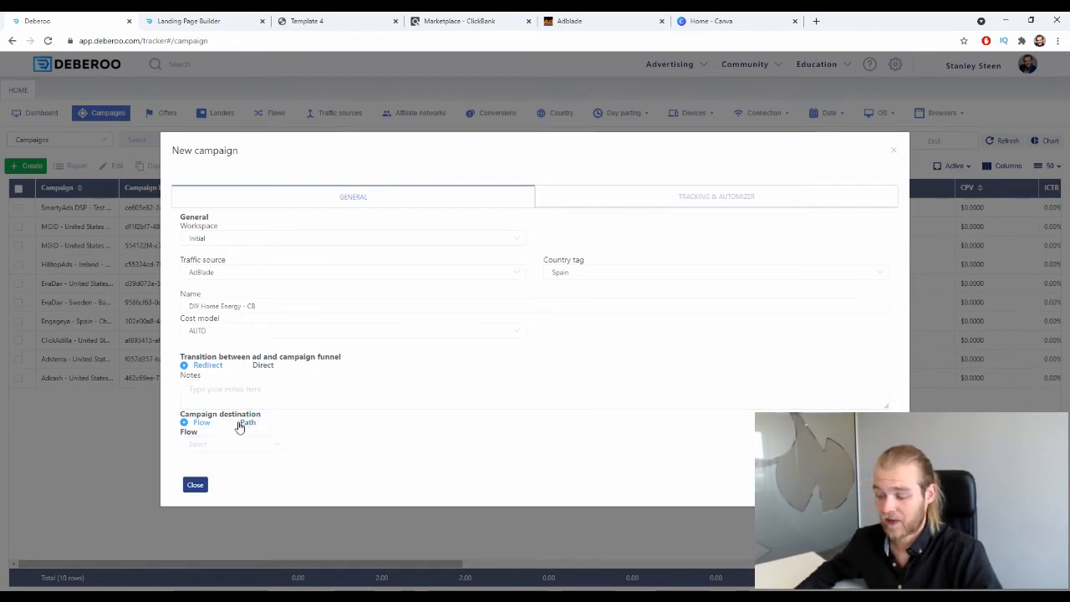
pyautogui.click(242, 423)
pyautogui.scroll(-1, 494, 368)
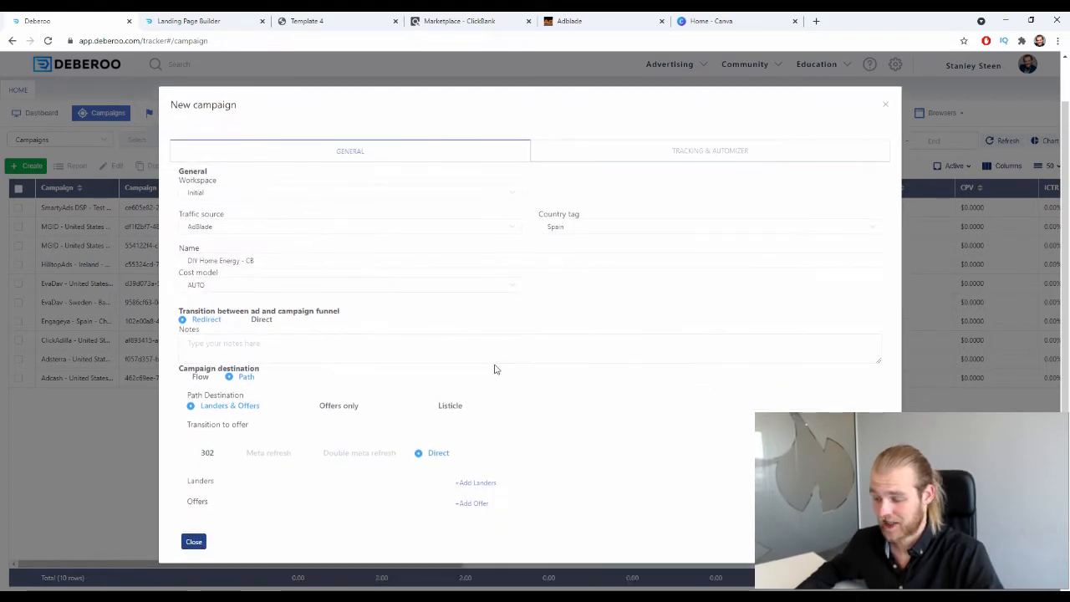
# Step: Keep Landers & Offers as the path destination and set the transition to the offer to 302
pyautogui.moveTo(188, 394); pyautogui.dragTo(242, 394)
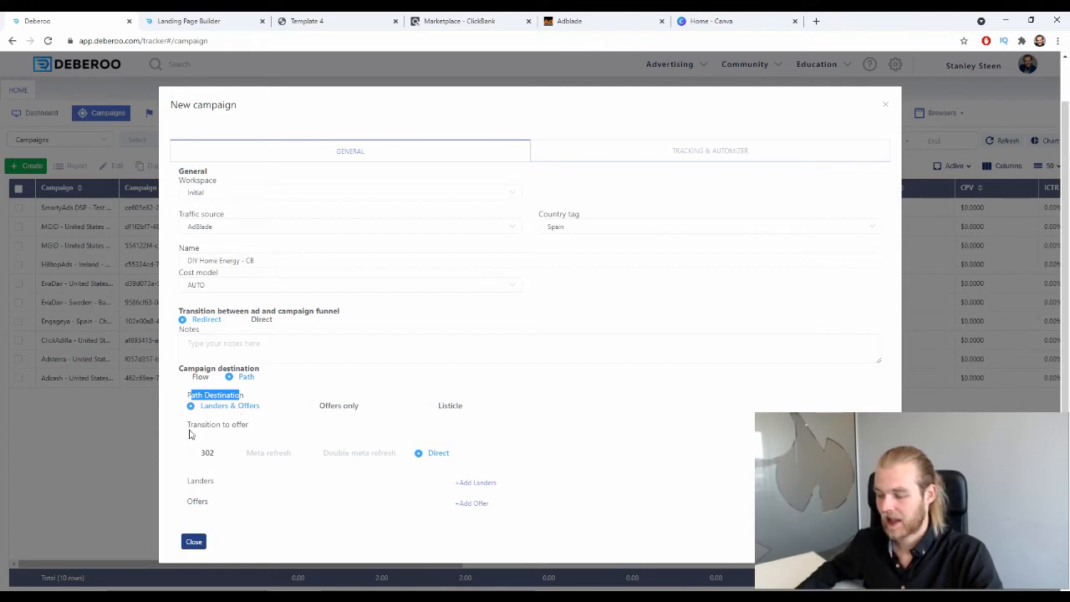
pyautogui.moveTo(192, 431); pyautogui.dragTo(259, 433)
pyautogui.click(259, 433)
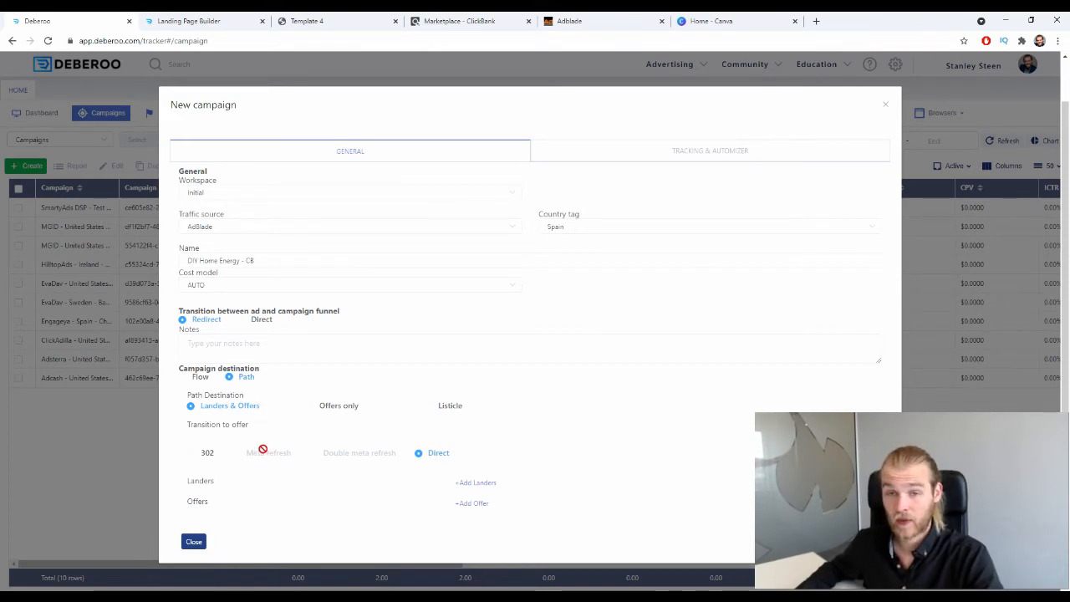
pyautogui.click(209, 452)
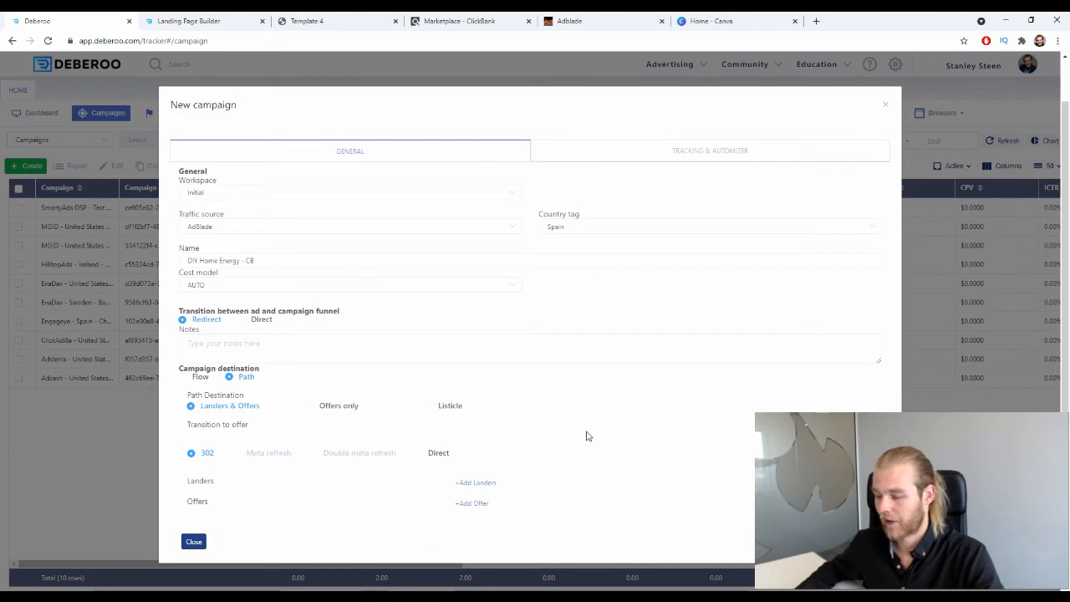
# Step: Add one lander and one offer entry to the path, choosing Spain - DIY Home Energy - CB as the lander
pyautogui.moveTo(181, 479); pyautogui.dragTo(212, 505)
pyautogui.click(227, 508)
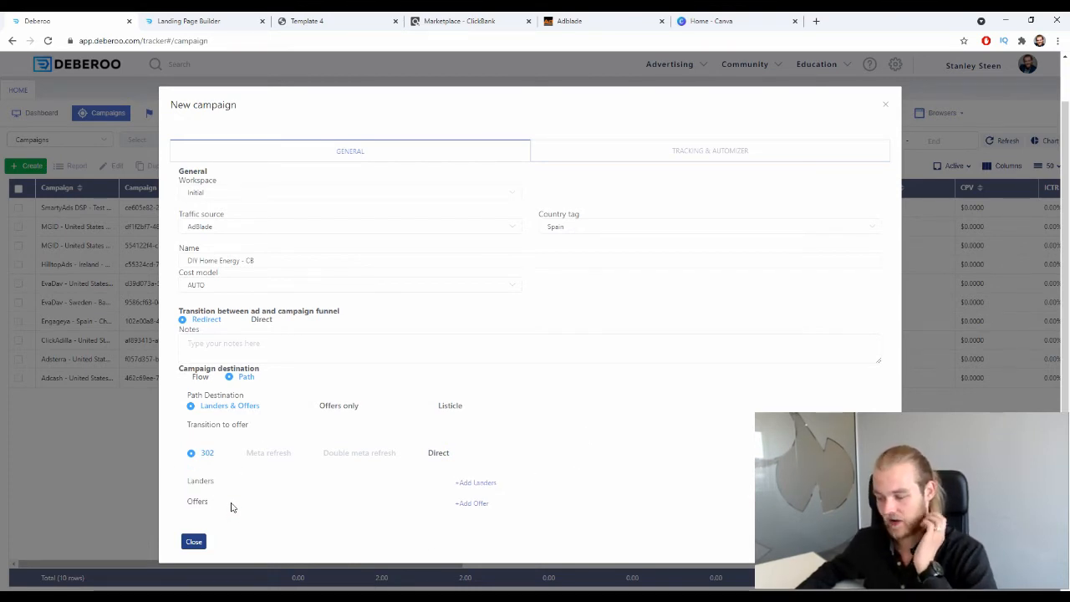
pyautogui.click(487, 484)
pyautogui.click(498, 519)
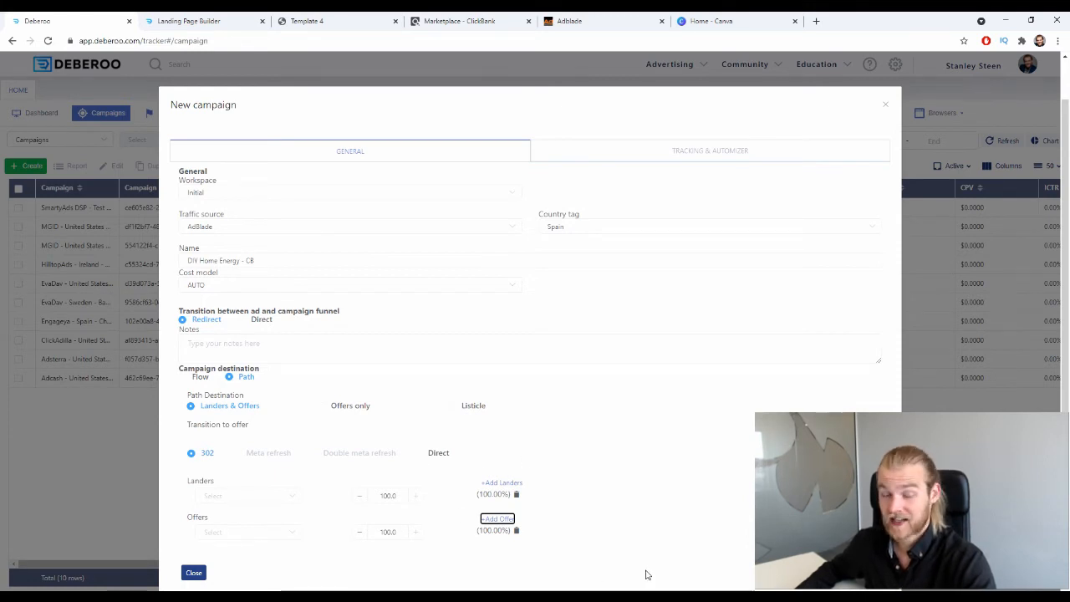
pyautogui.click(261, 500)
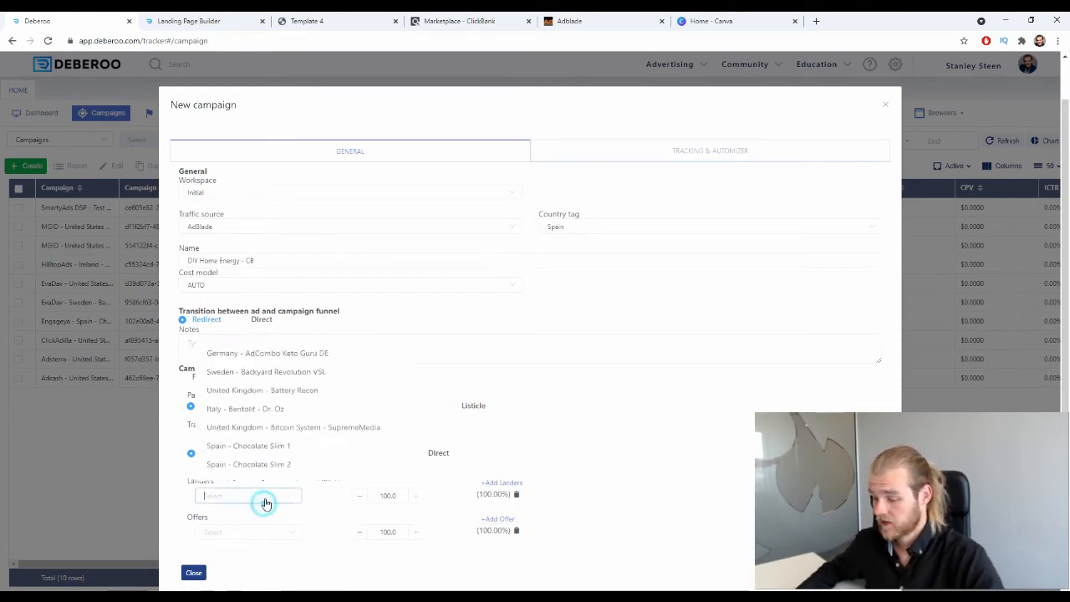
pyautogui.scroll(-5, 326, 421)
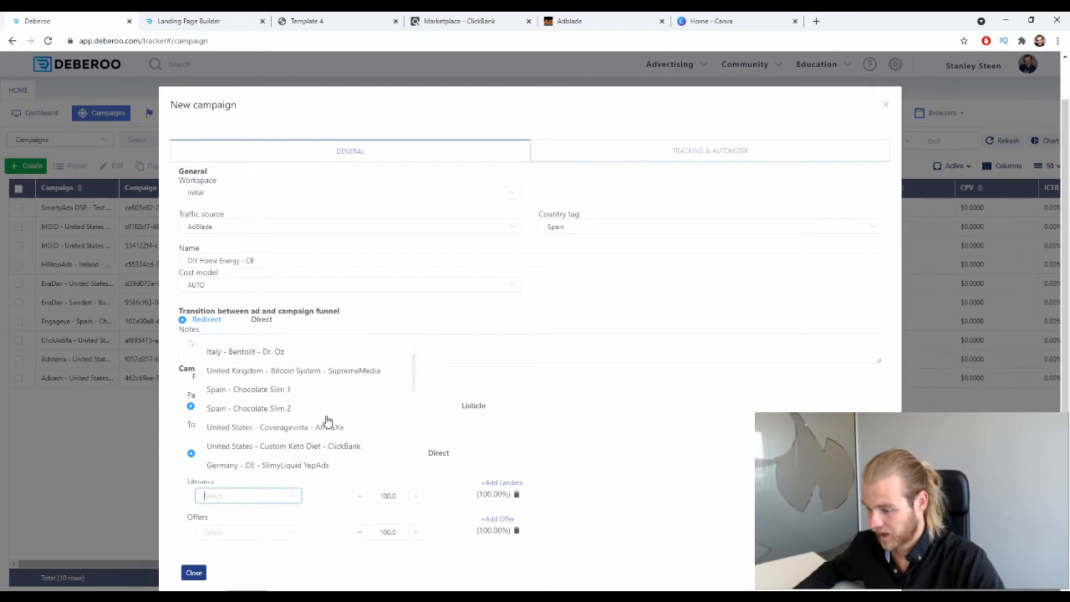
pyautogui.click(286, 375)
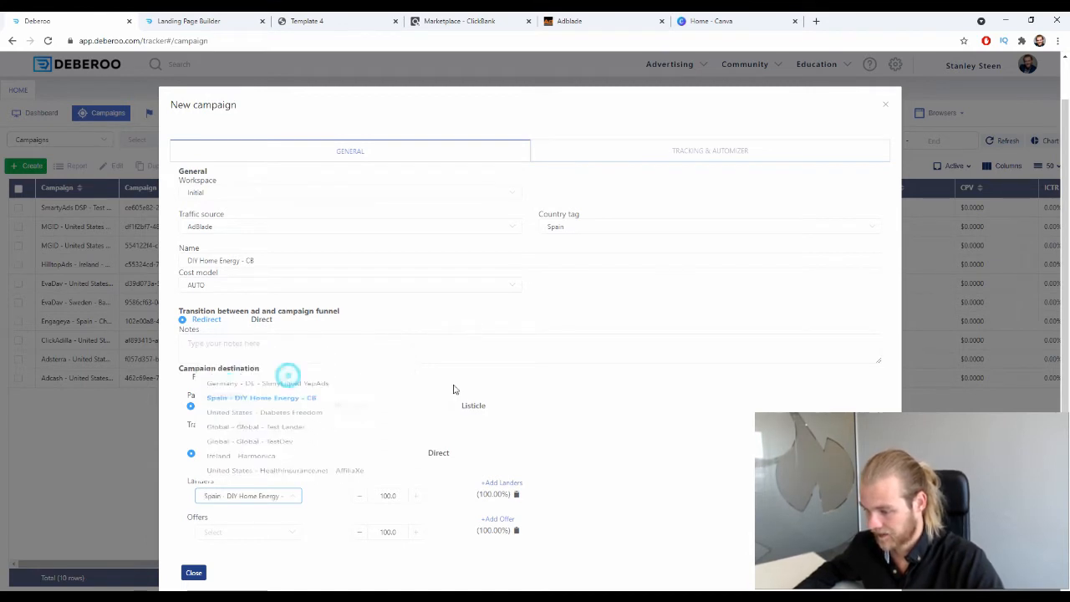
# Step: Choose ClickBank - Spain - DIY Home Energy as the offer in the campaign path
pyautogui.scroll(-1, 287, 468)
pyautogui.click(287, 501)
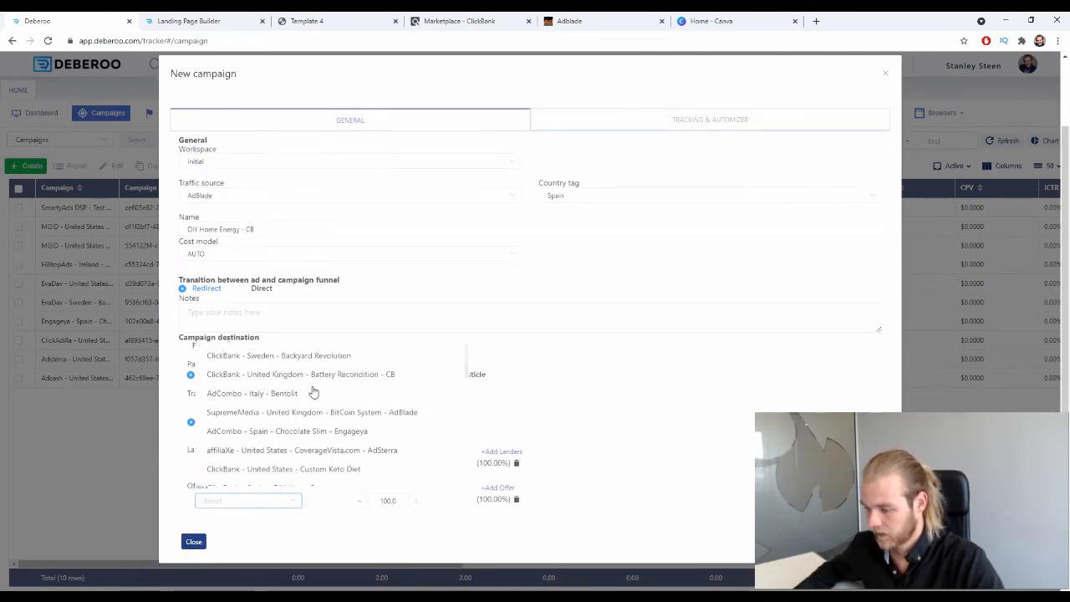
pyautogui.scroll(-3, 327, 380)
pyautogui.scroll(-3, 329, 387)
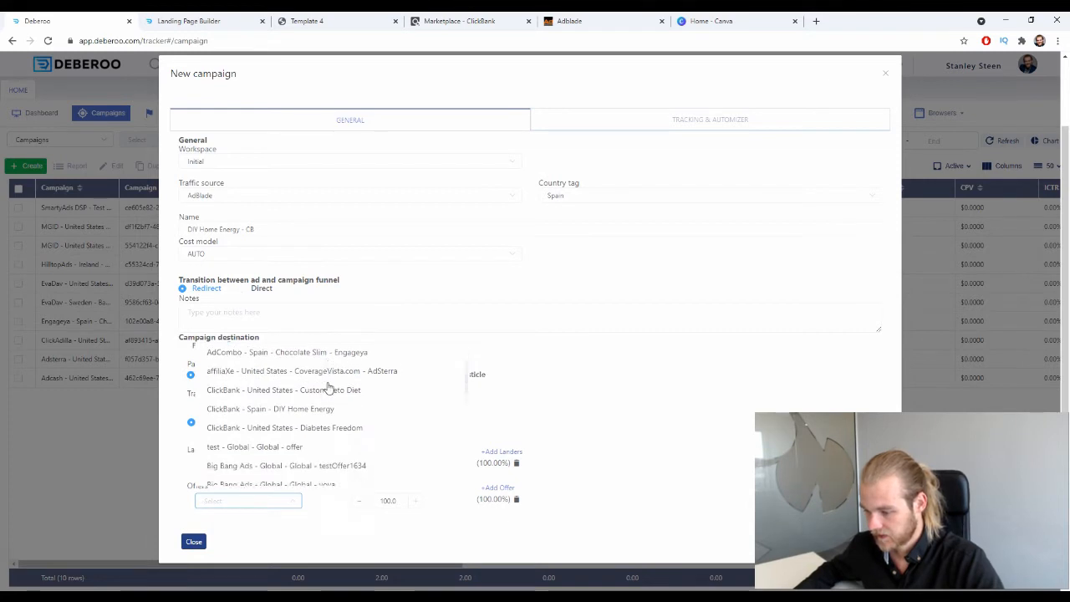
pyautogui.click(329, 376)
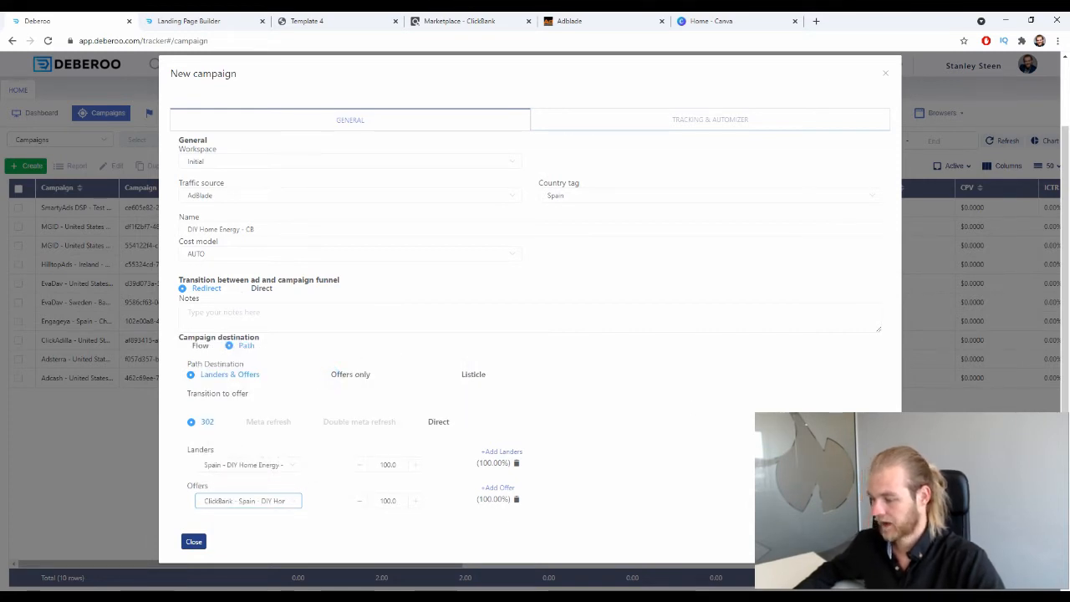
# Step: Save the campaign's general settings and copy the generated campaign URL
pyautogui.click(866, 541)
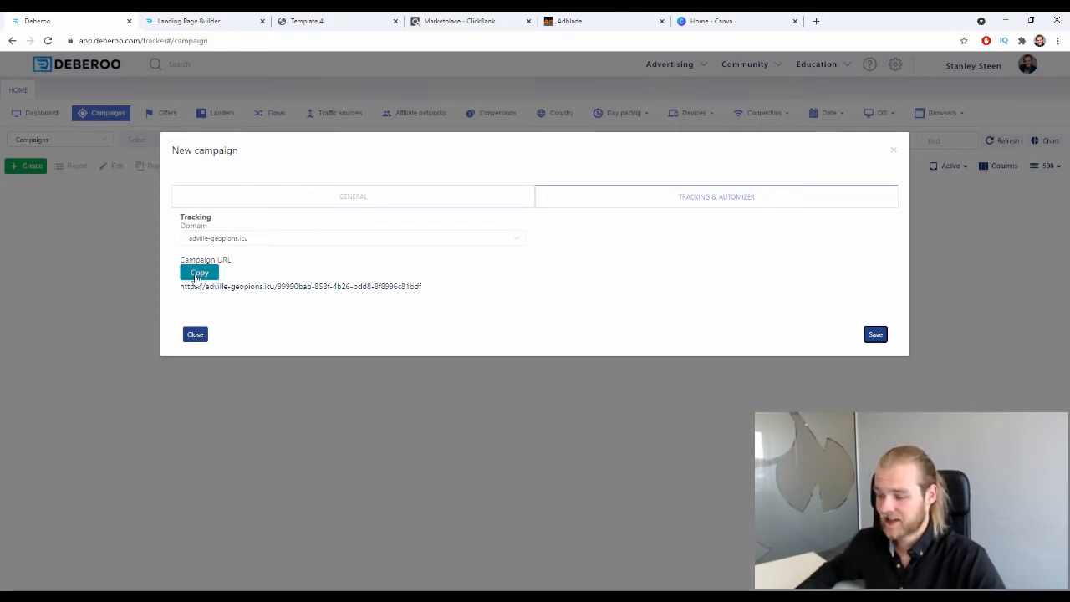
pyautogui.click(199, 276)
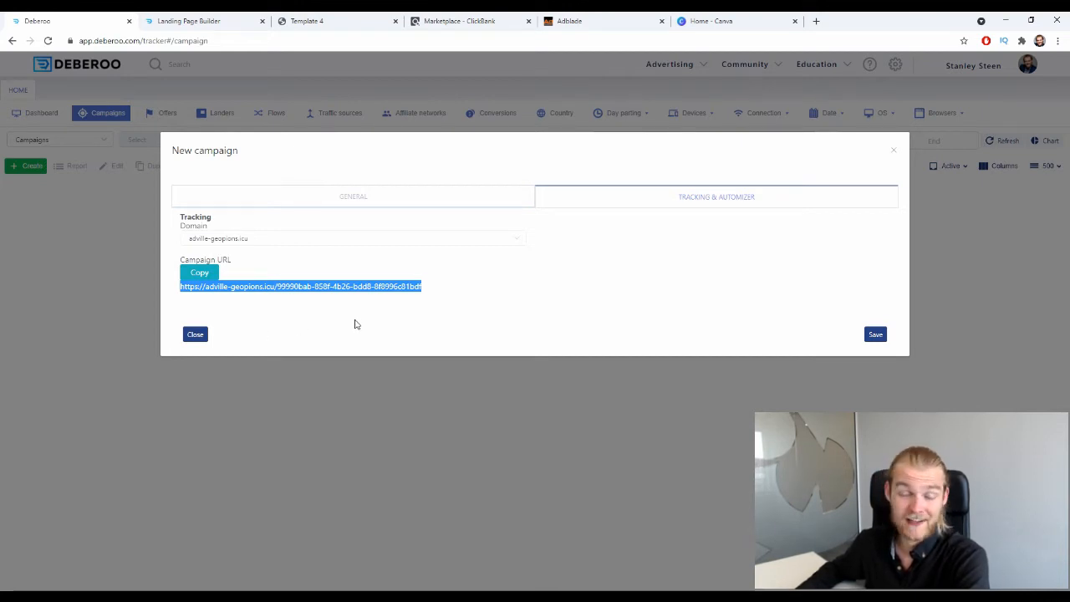
# Step: Switch to Adblade and start creating a new ad, keeping Newsbullet as the ad type
pyautogui.click(524, 15)
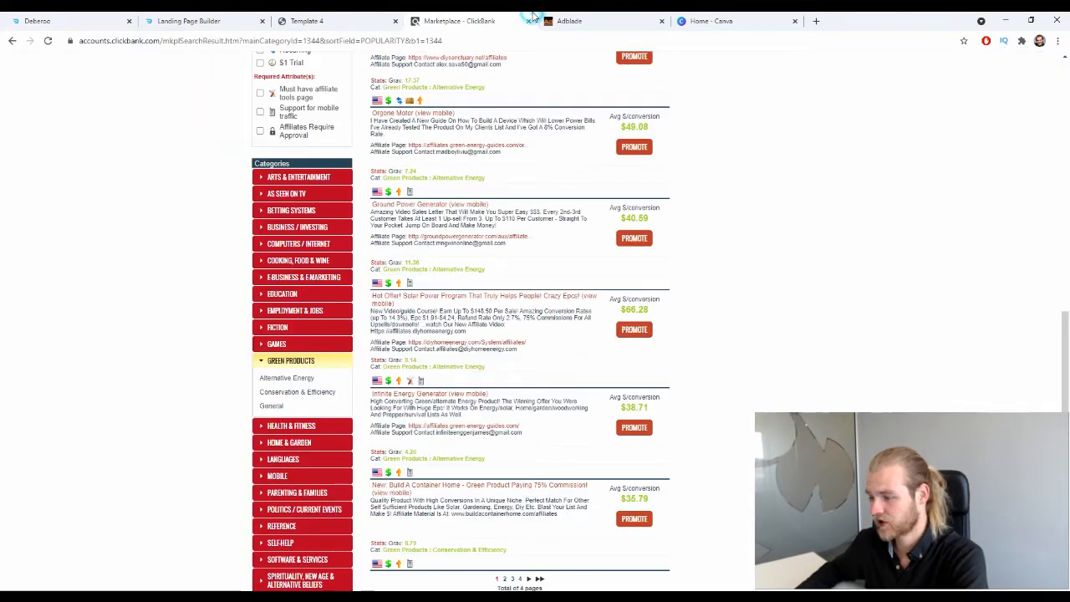
pyautogui.click(580, 16)
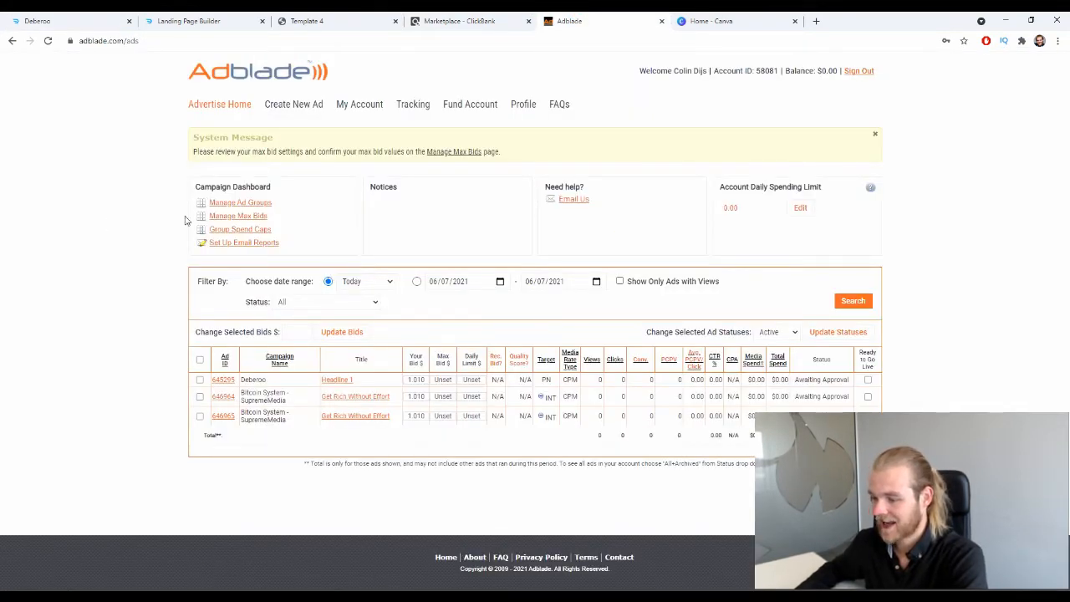
pyautogui.click(301, 106)
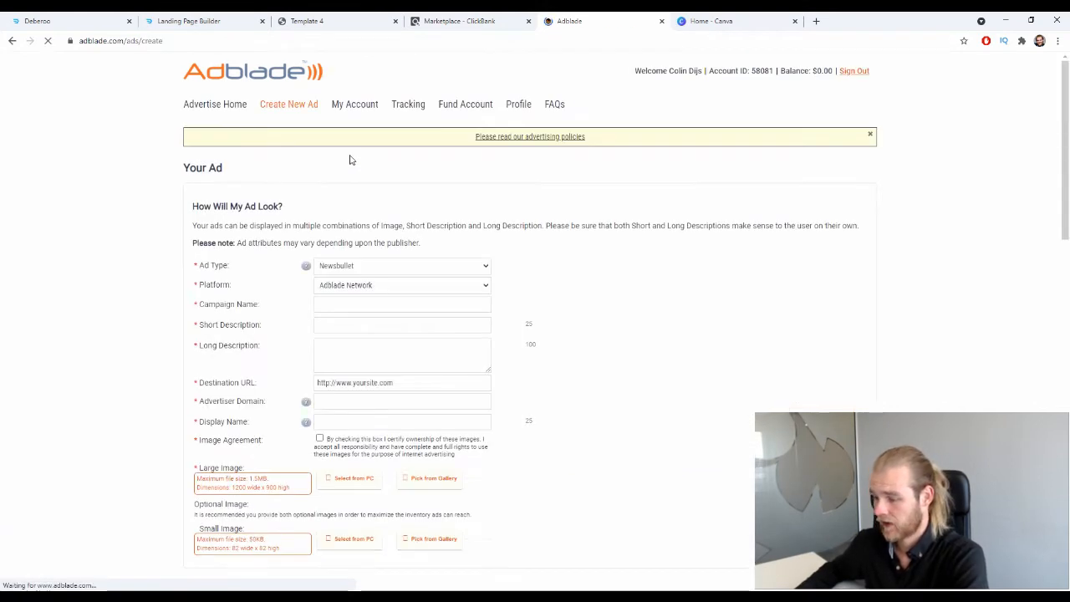
pyautogui.scroll(-2, 351, 159)
pyautogui.click(351, 155)
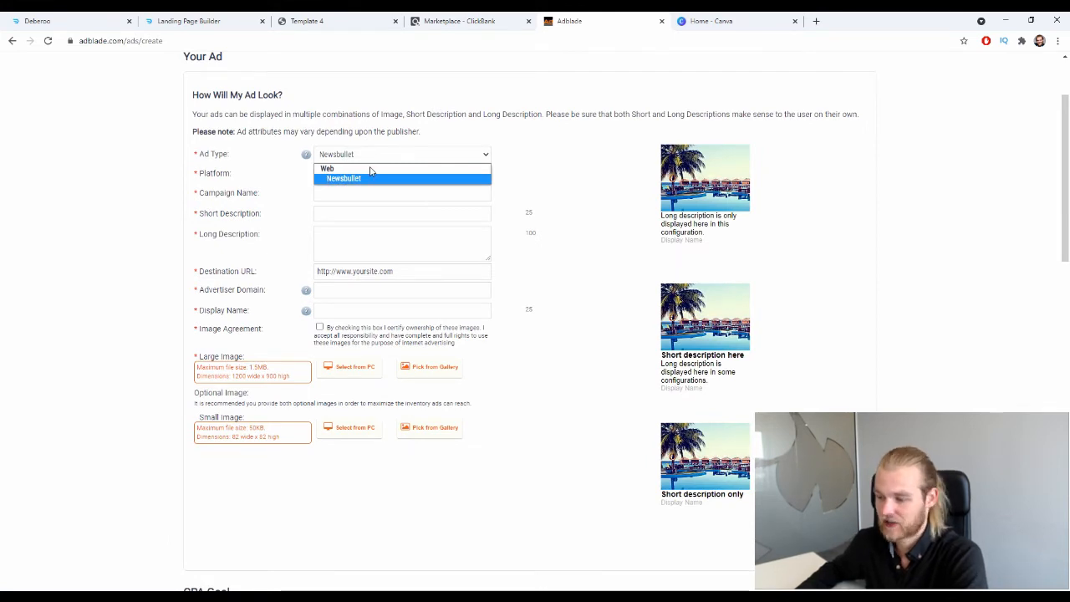
pyautogui.click(149, 209)
pyautogui.scroll(1, 164, 197)
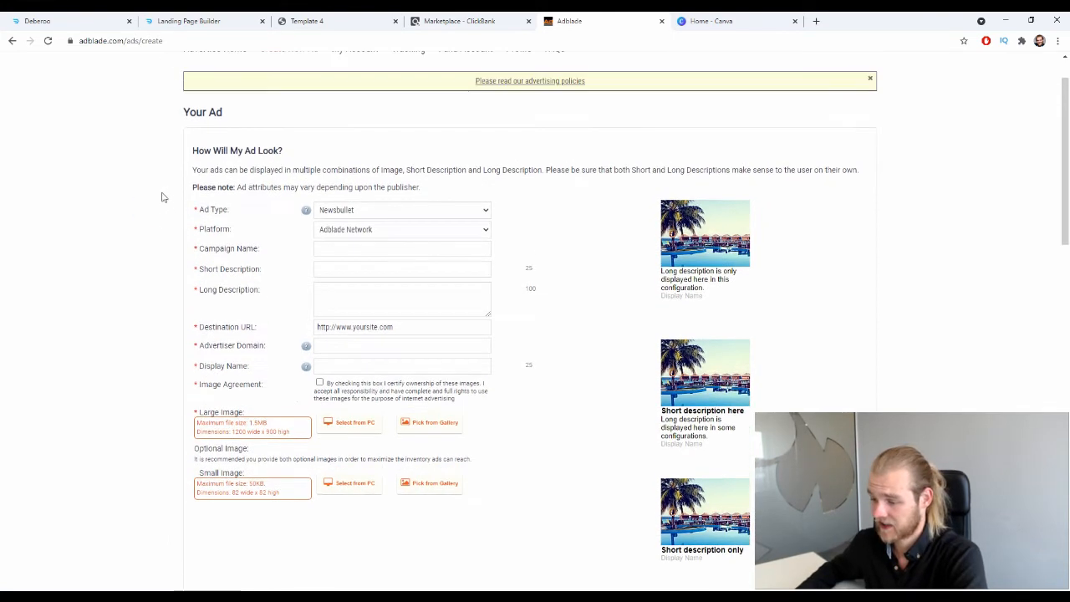
# Step: Set the new ad's platform to Desktop
pyautogui.click(360, 231)
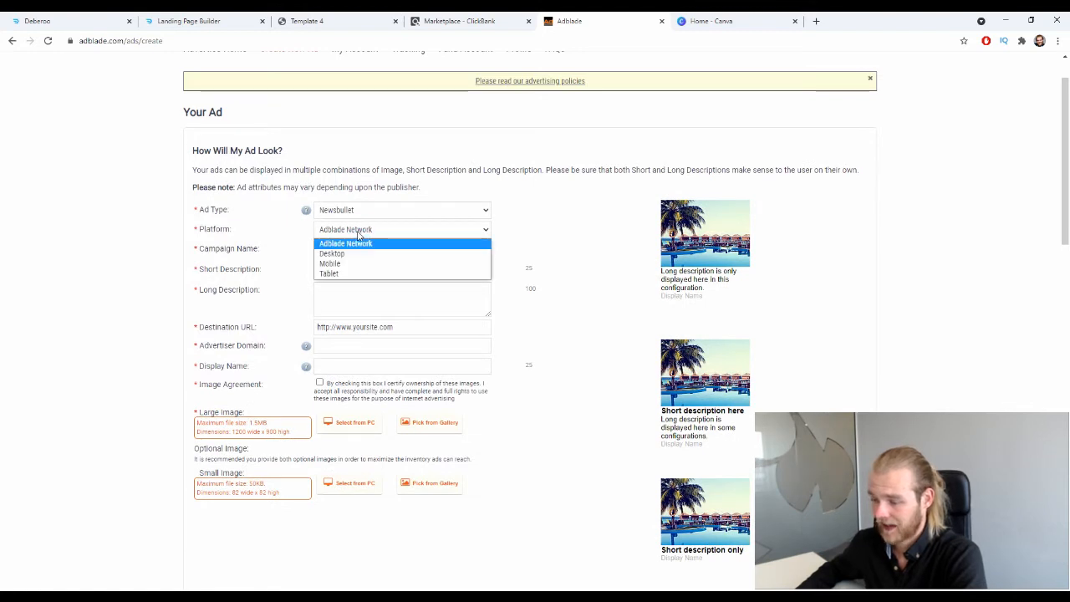
pyautogui.click(366, 251)
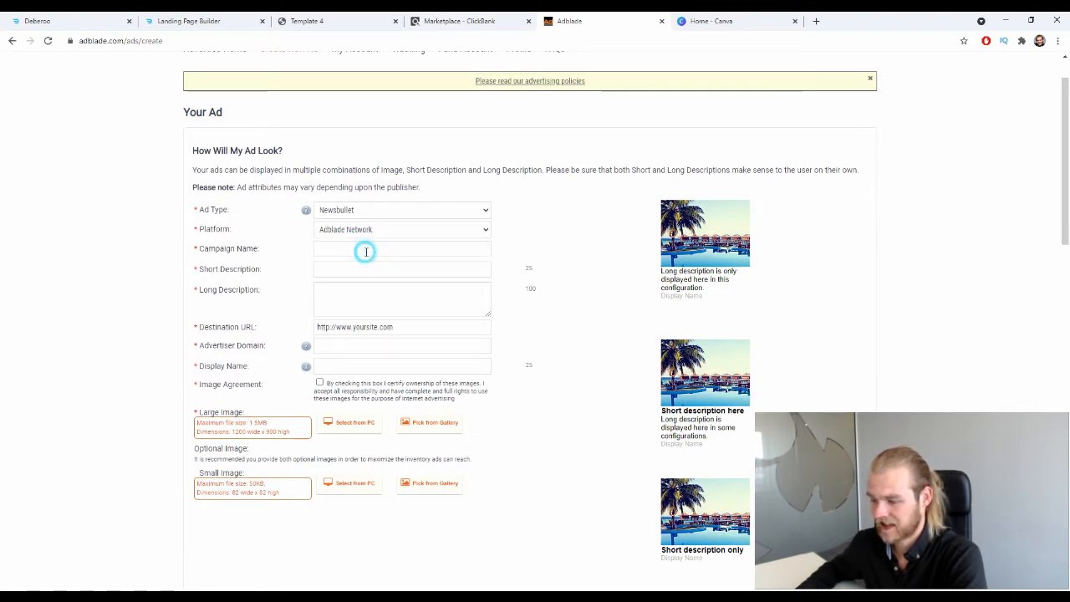
pyautogui.click(83, 249)
# Step: Name the ad campaign ES - DIY Home Energy CB
pyautogui.click(336, 249)
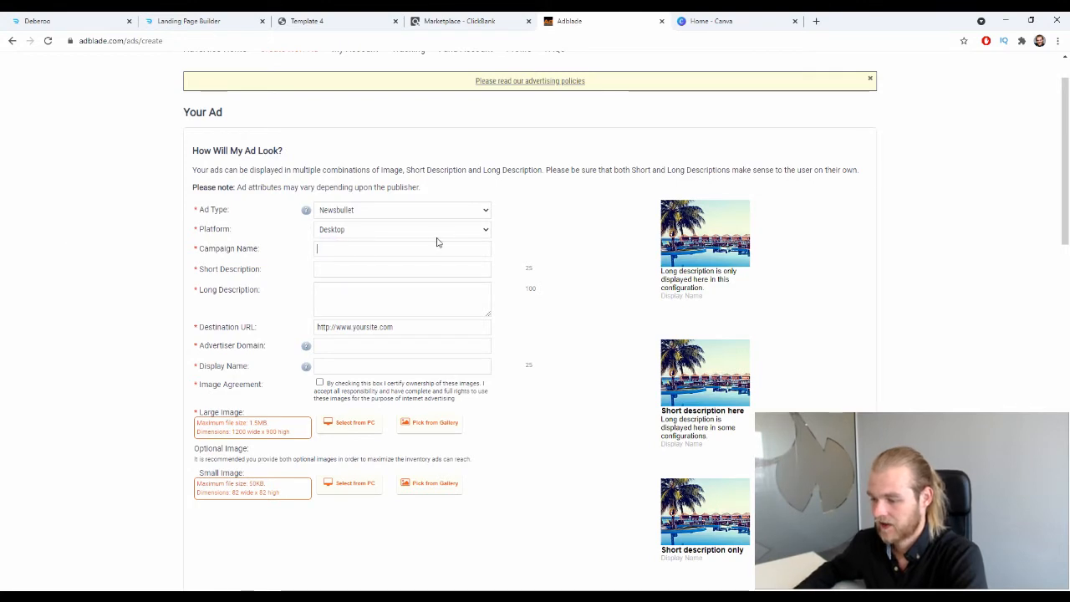
pyautogui.write('ES ')
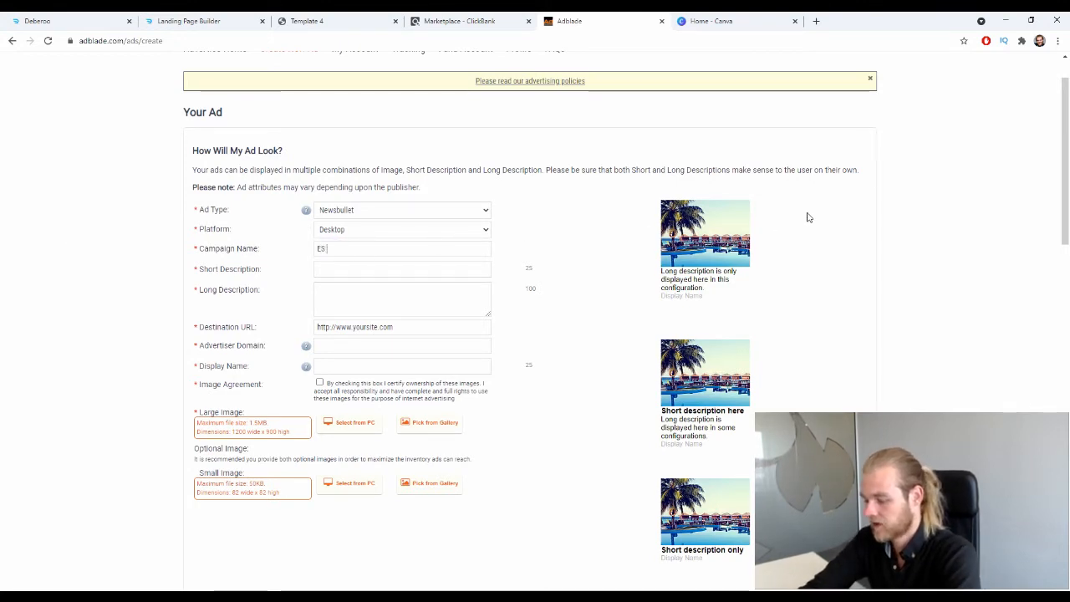
pyautogui.write('-')
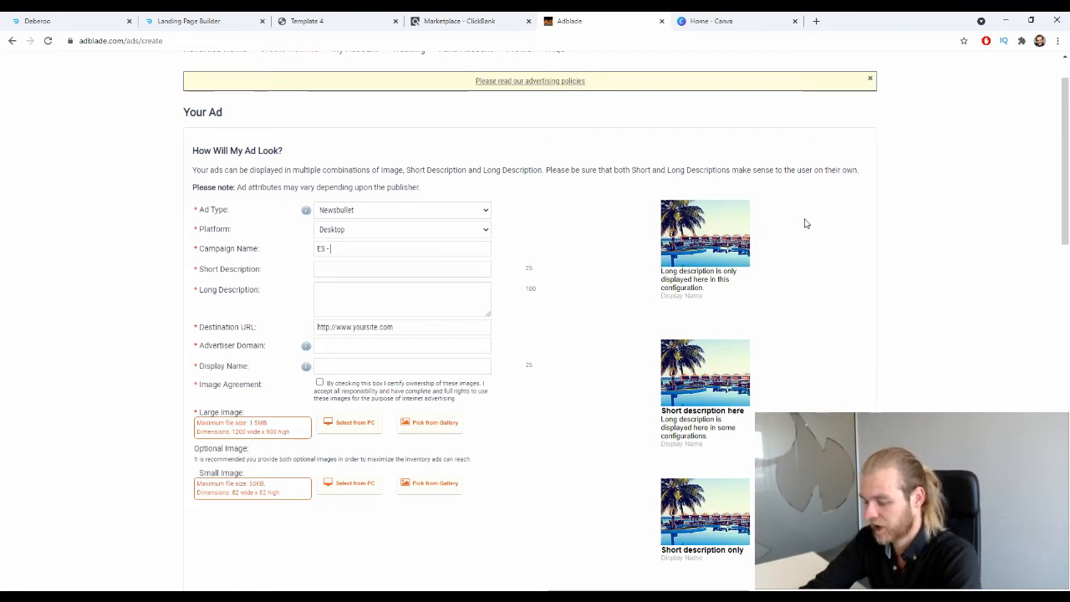
pyautogui.write('DIY H')
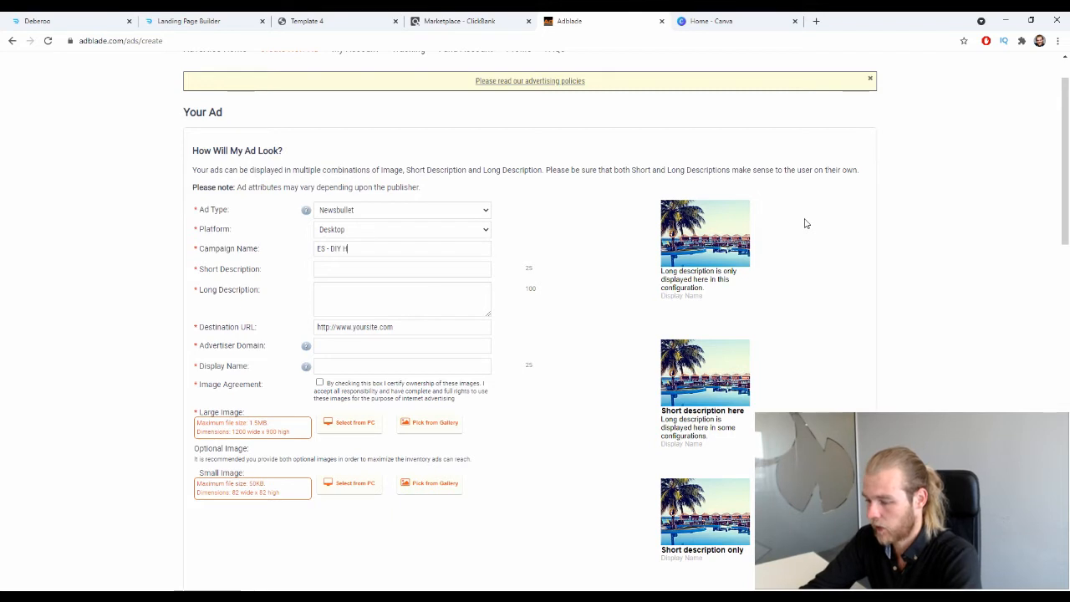
pyautogui.write('ome Energy CB')
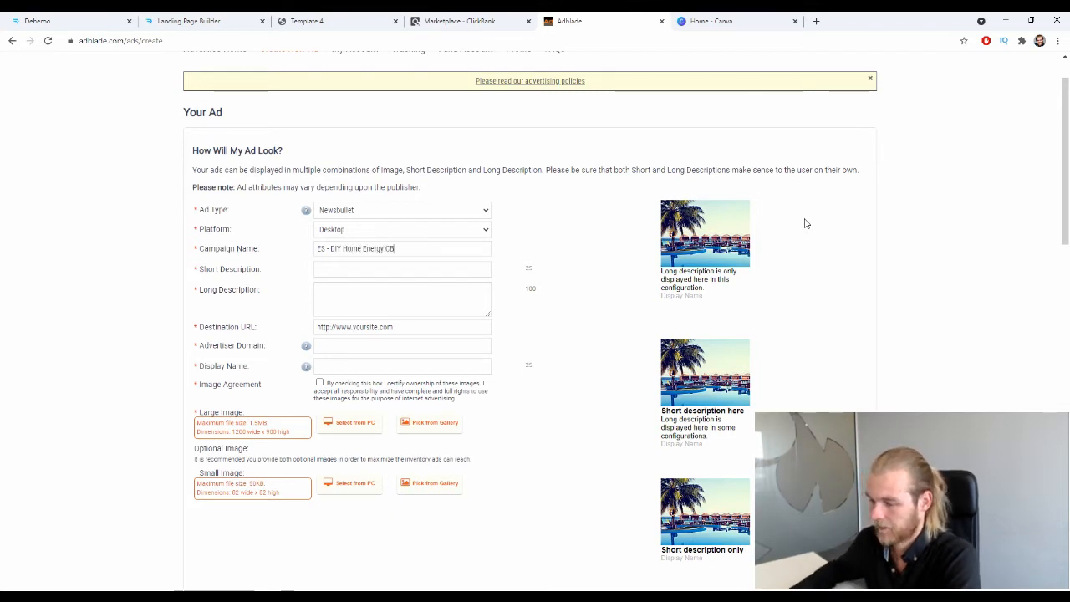
# Step: Enter "Save Hundreds with Solar!" as the ad's short description
pyautogui.press('Tab')
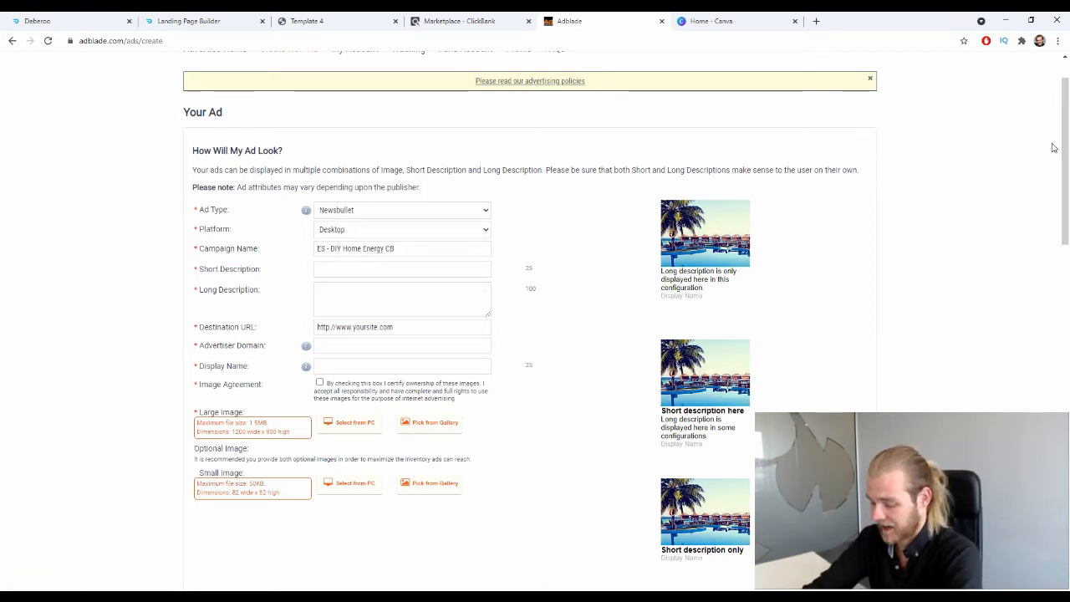
pyautogui.write('Save')
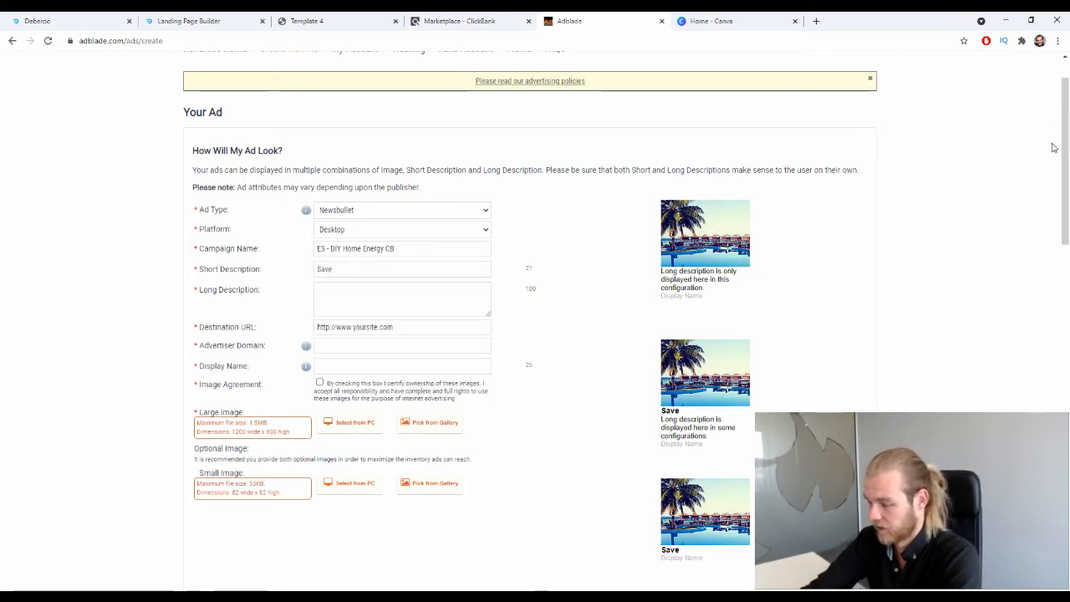
pyautogui.write(' G')
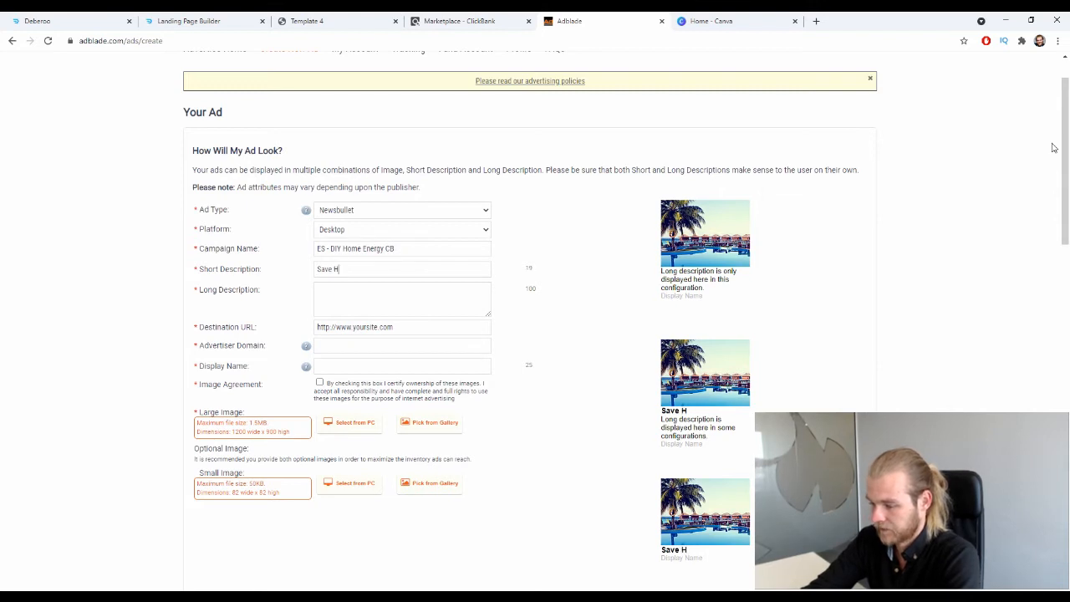
pyautogui.write('undreds w')
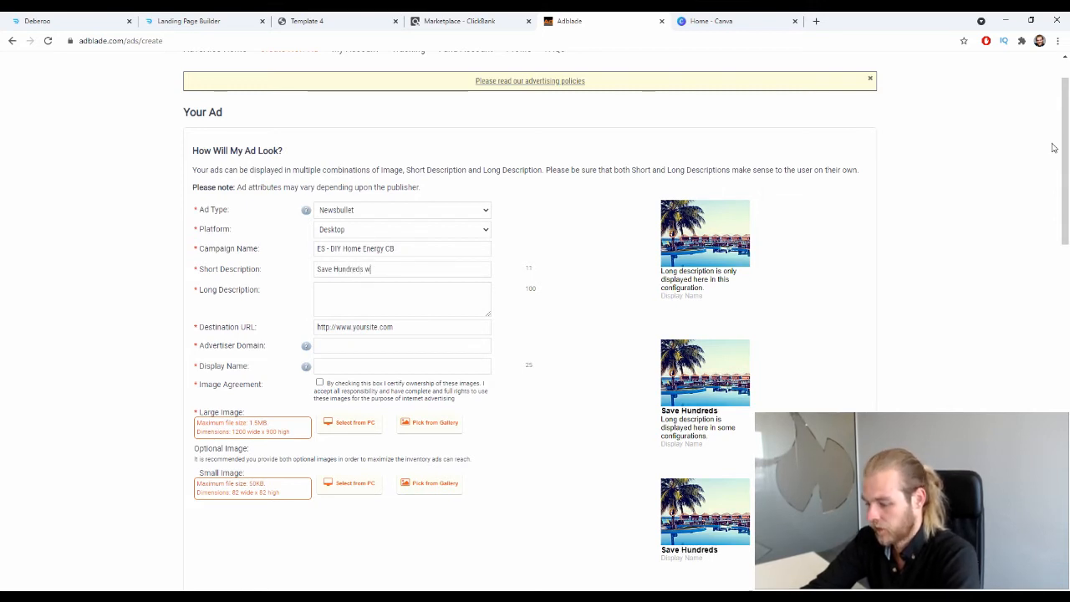
pyautogui.write('ith Solar!')
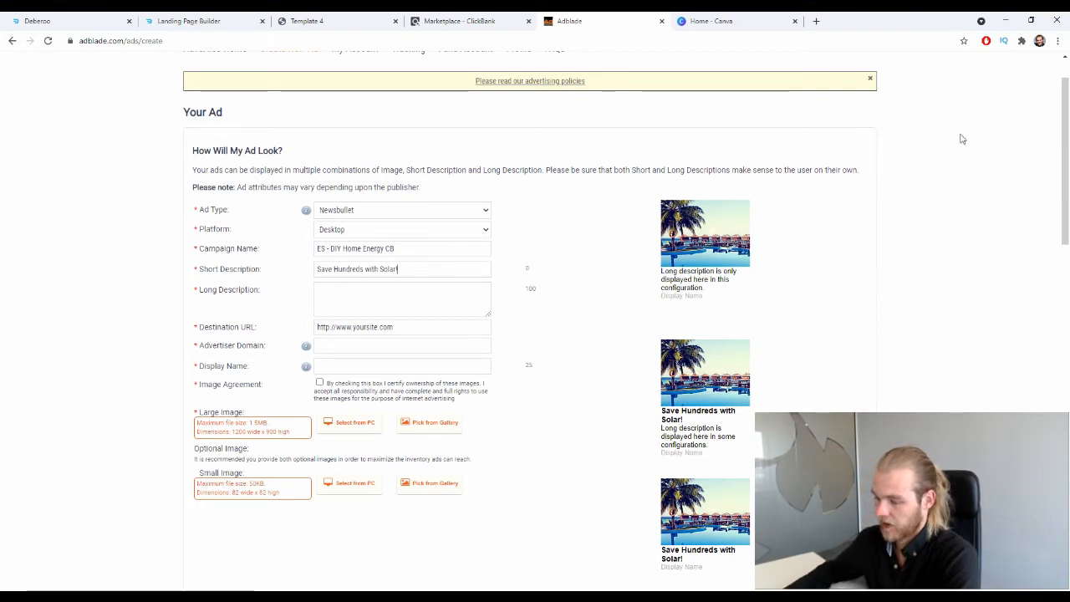
# Step: Enter "You Can Save Up To $1377,- Per Year on Your Energy Bill." as the ad's long description
pyautogui.scroll(-1, 644, 349)
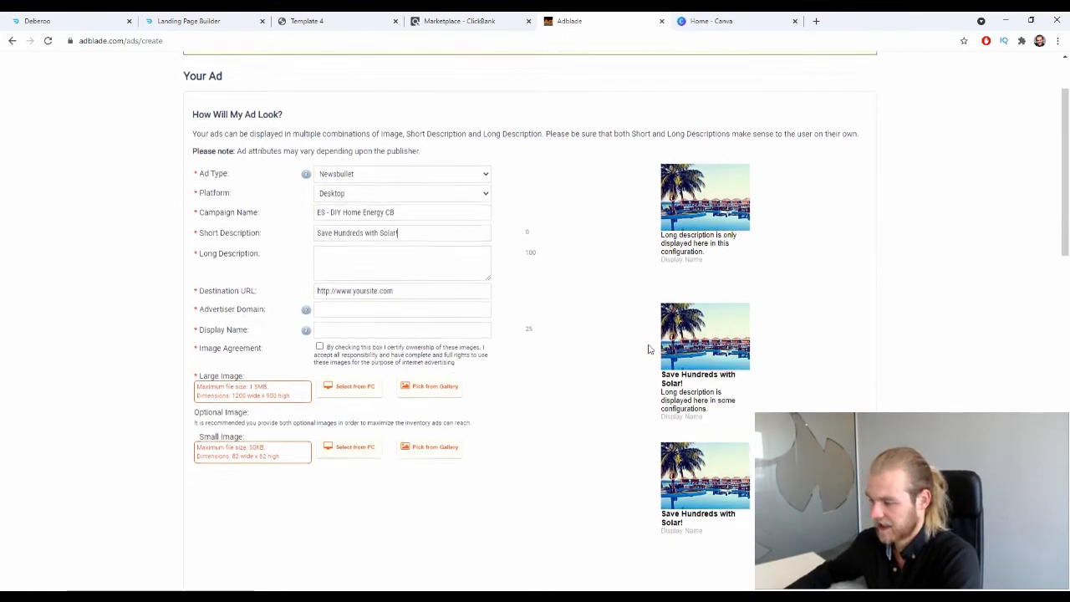
pyautogui.click(371, 235)
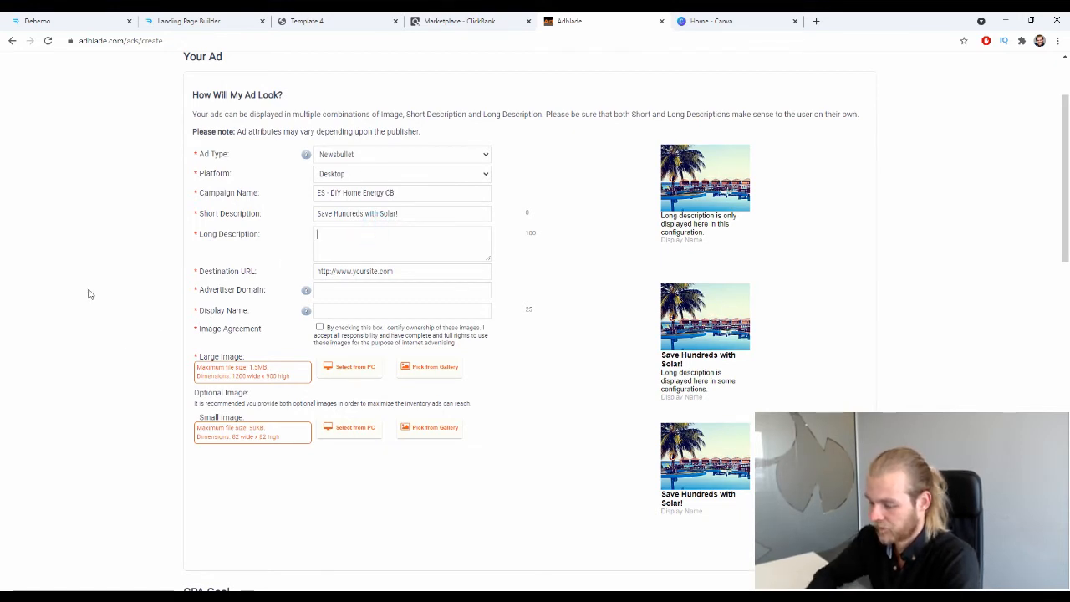
pyautogui.write('You can save')
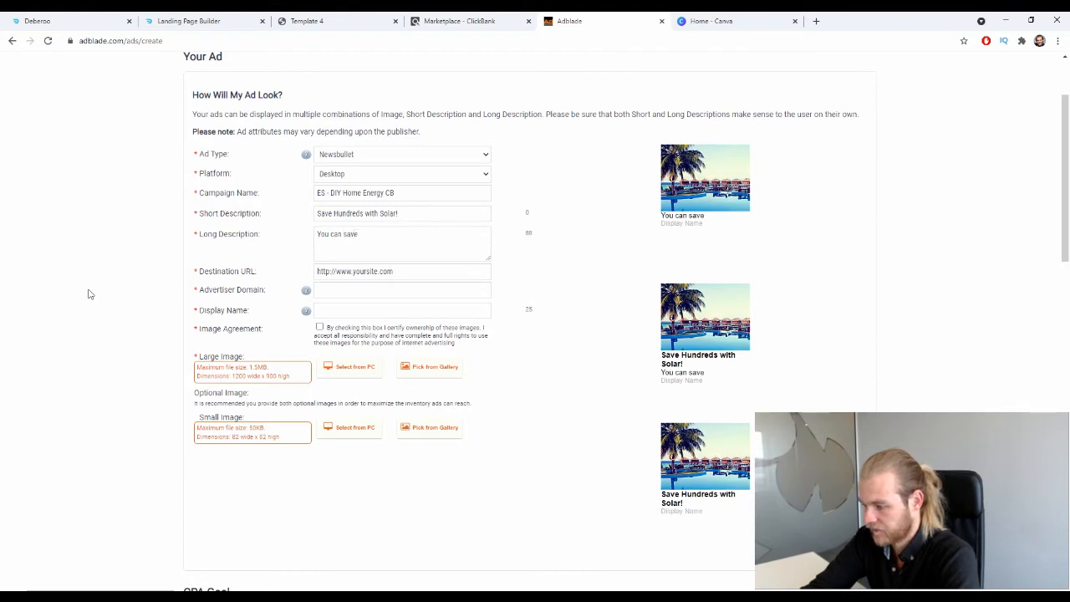
pyautogui.hotkey('ctrl', 'a')
pyautogui.write('Y')
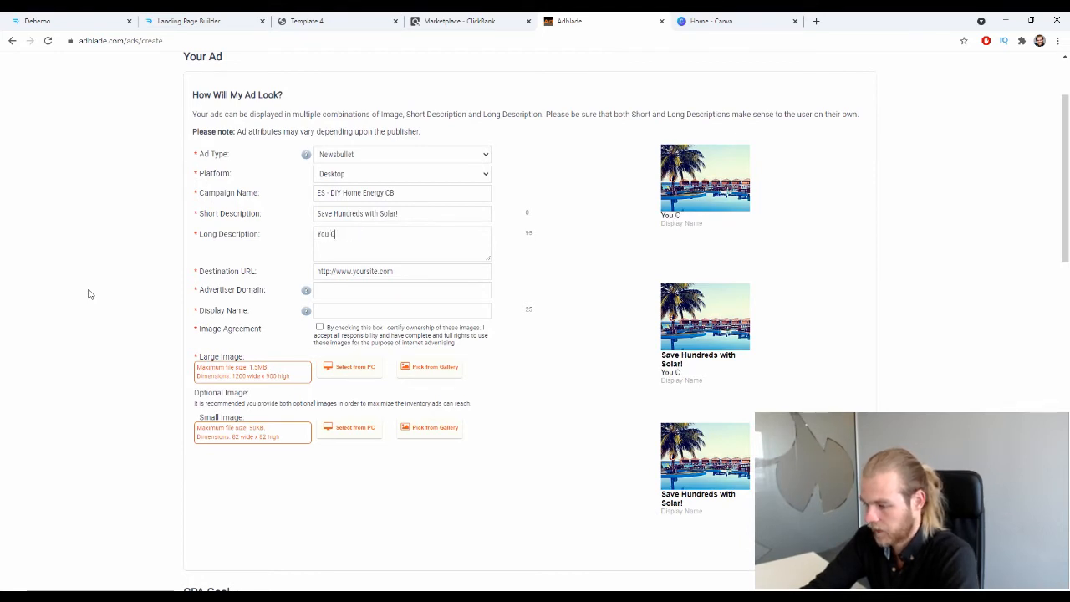
pyautogui.write('ou Can Save Up')
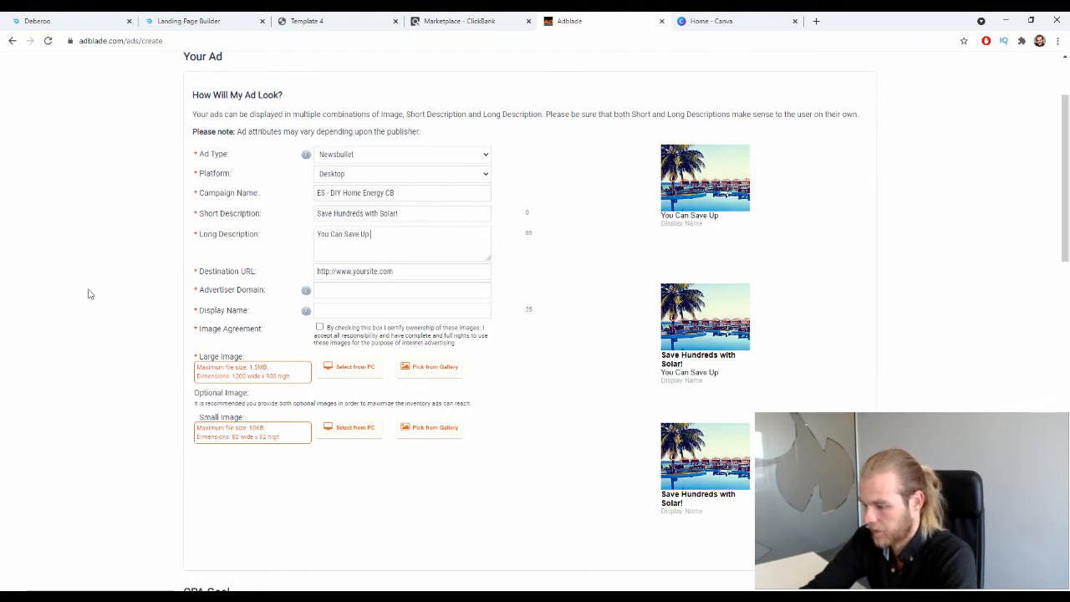
pyautogui.write(' To')
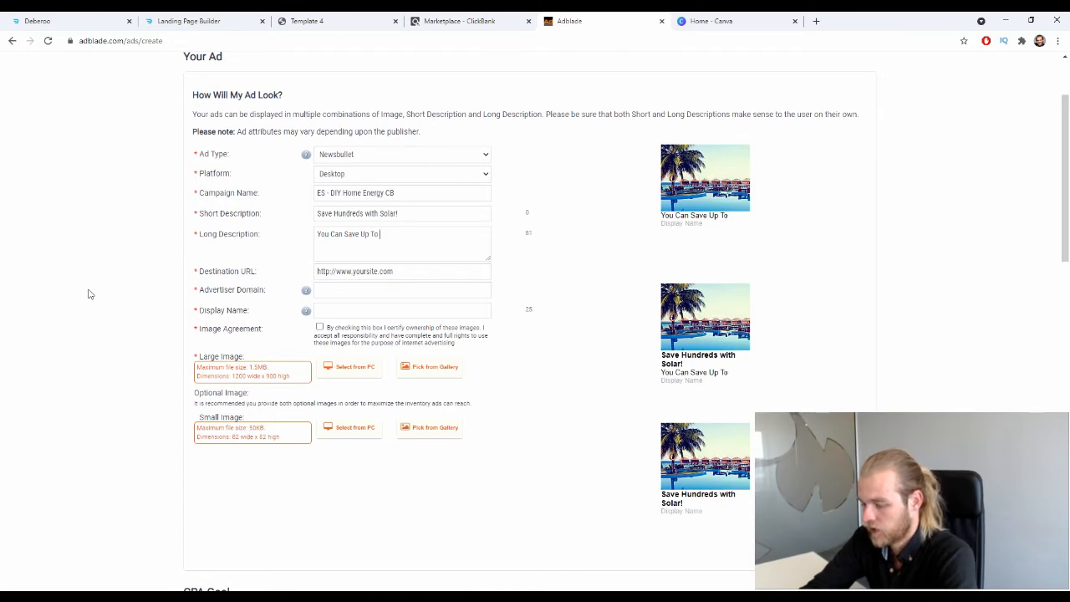
pyautogui.write(' $137')
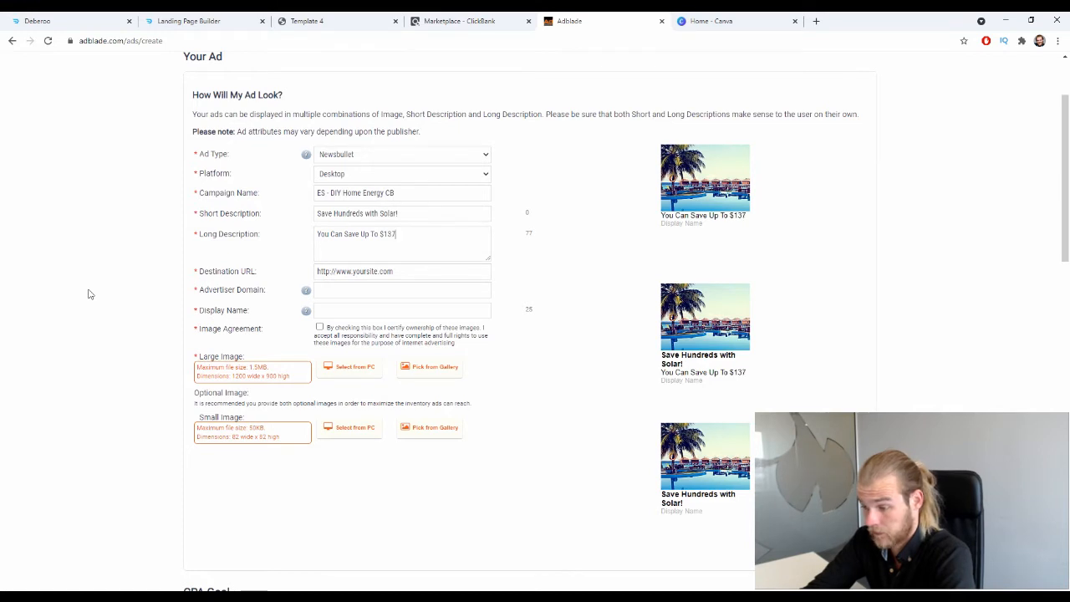
pyautogui.write('7')
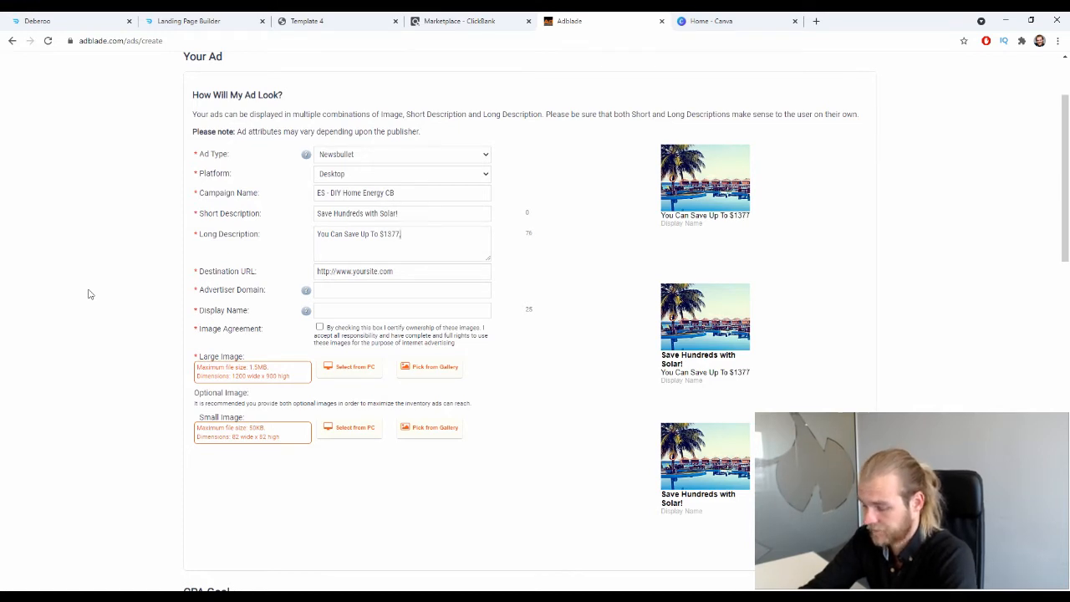
pyautogui.write('.')
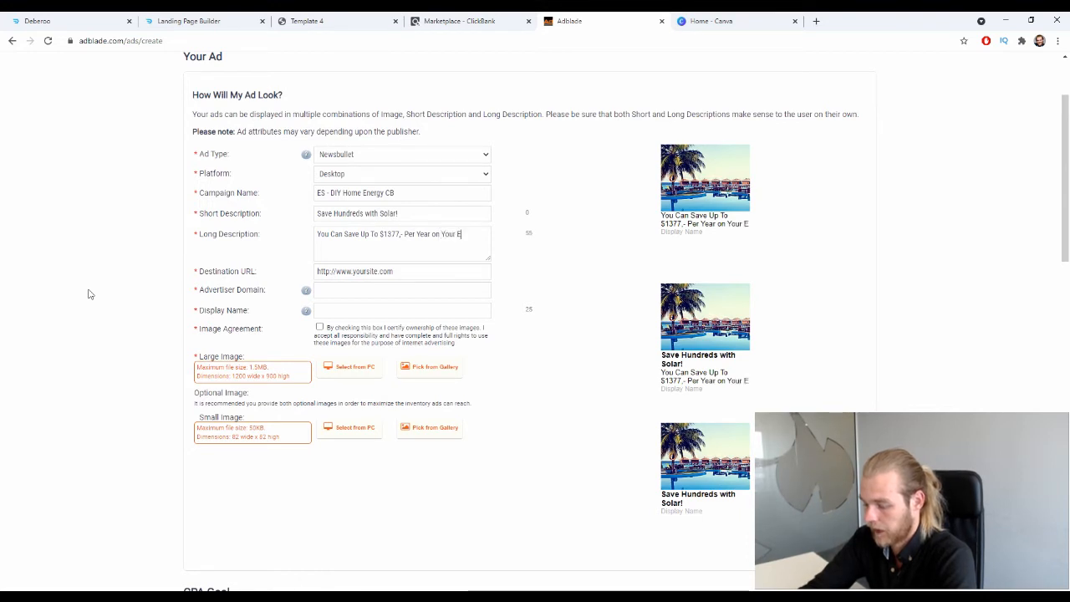
pyautogui.write('ner')
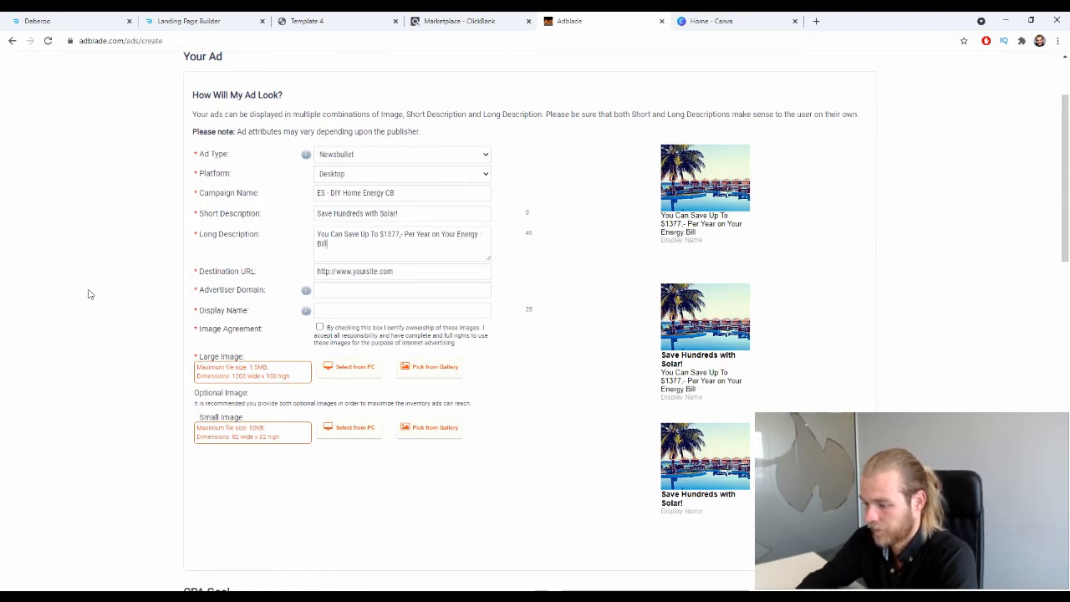
pyautogui.write('gy Bill.')
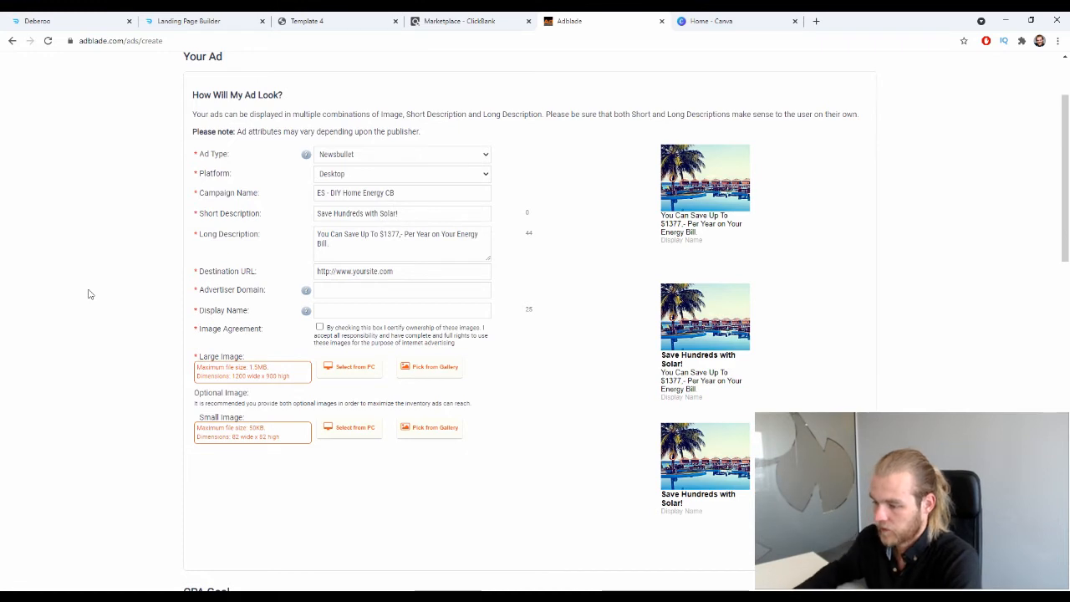
# Step: Replace the placeholder destination URL with the copied Deberoo campaign URL and make the advertiser domain field active
pyautogui.tripleClick(424, 275)
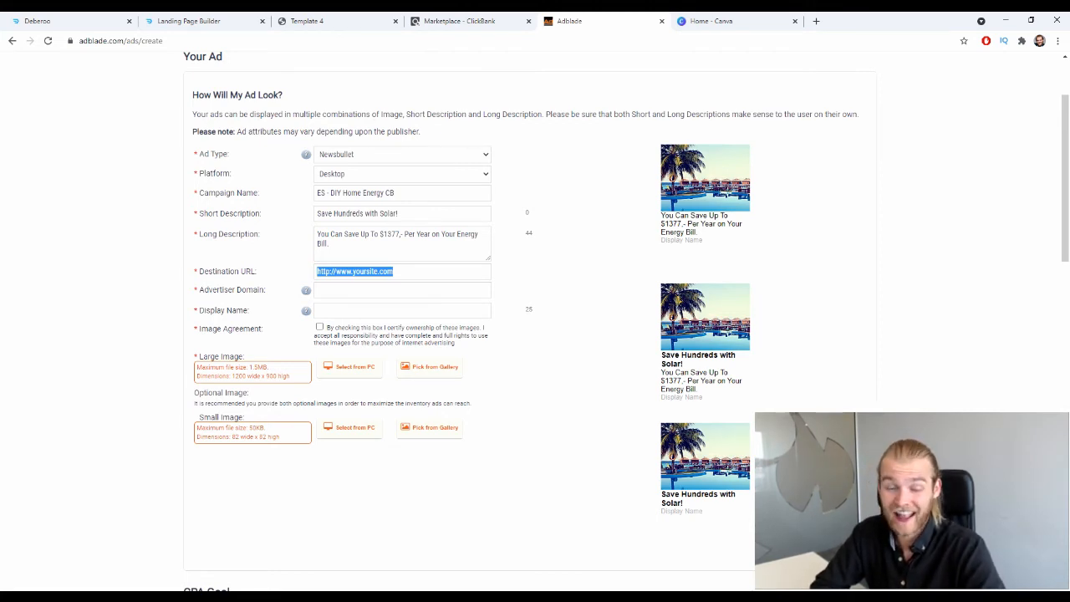
pyautogui.hotkey('ctrl', 'v')
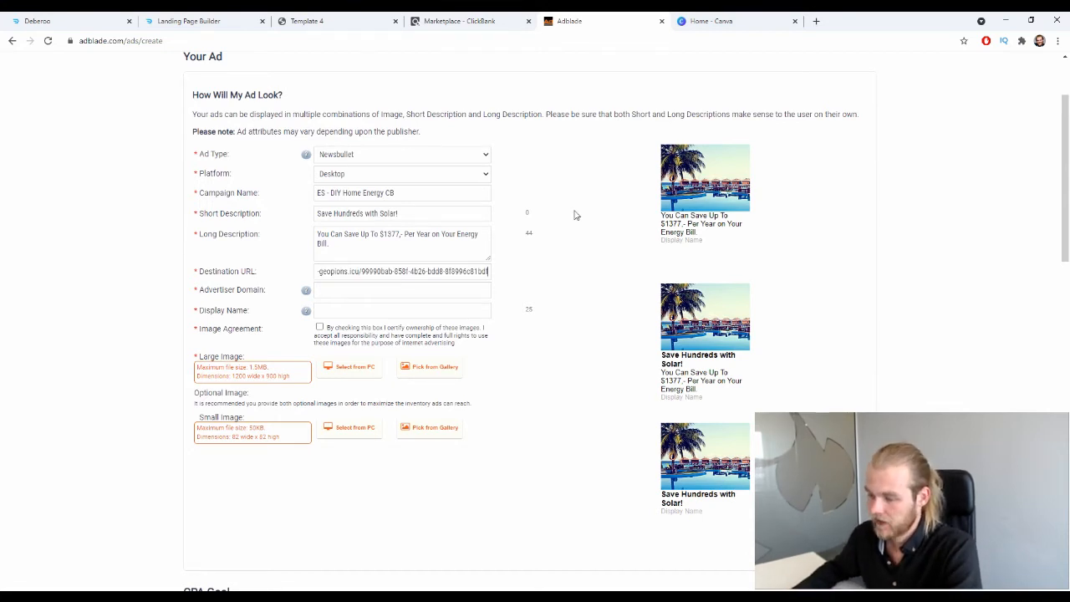
pyautogui.click(421, 289)
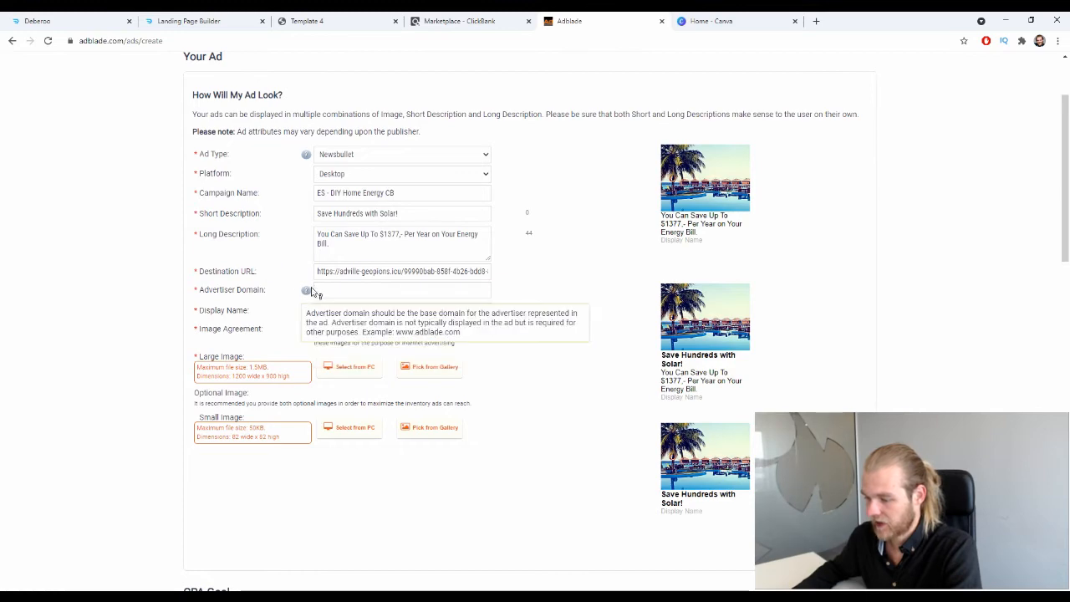
pyautogui.click(333, 288)
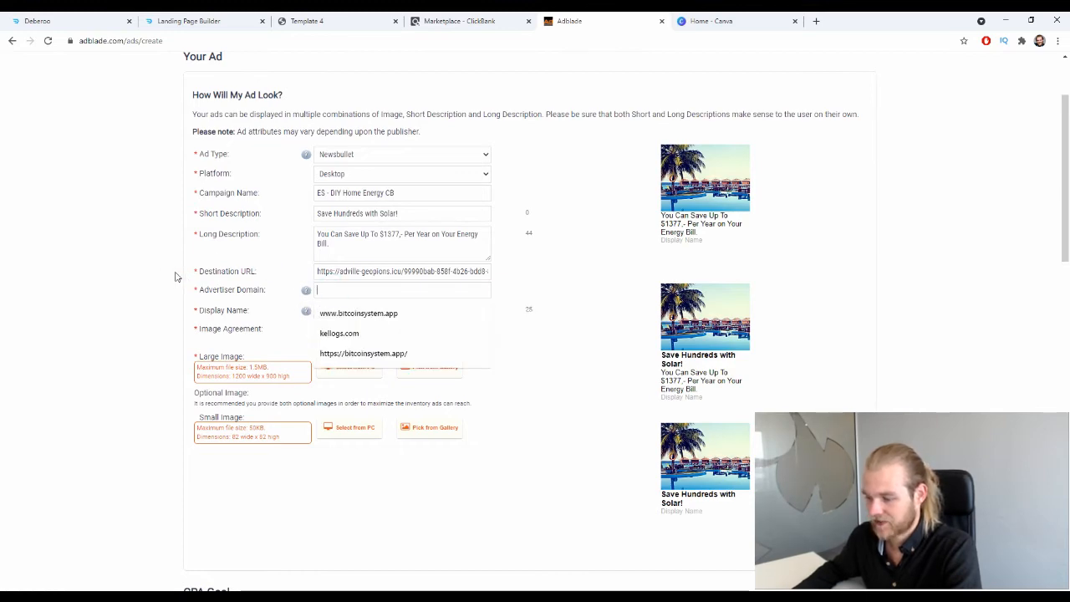
# Step: Switch to the ClickBank marketplace and open the sales page of the DIY Home Energy solar power offer
pyautogui.click(322, 21)
pyautogui.click(459, 21)
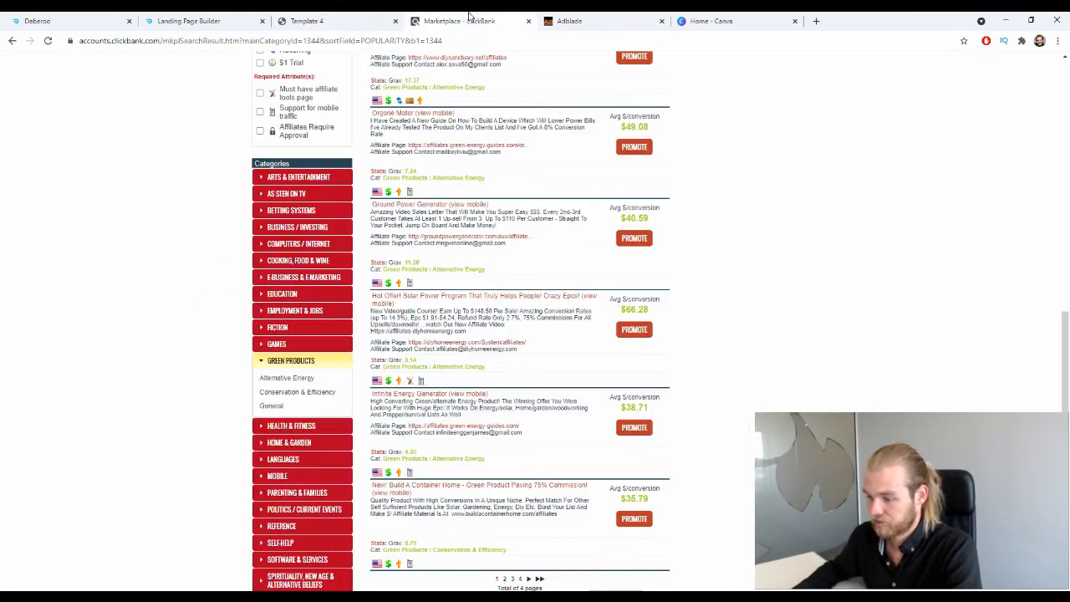
pyautogui.click(418, 297)
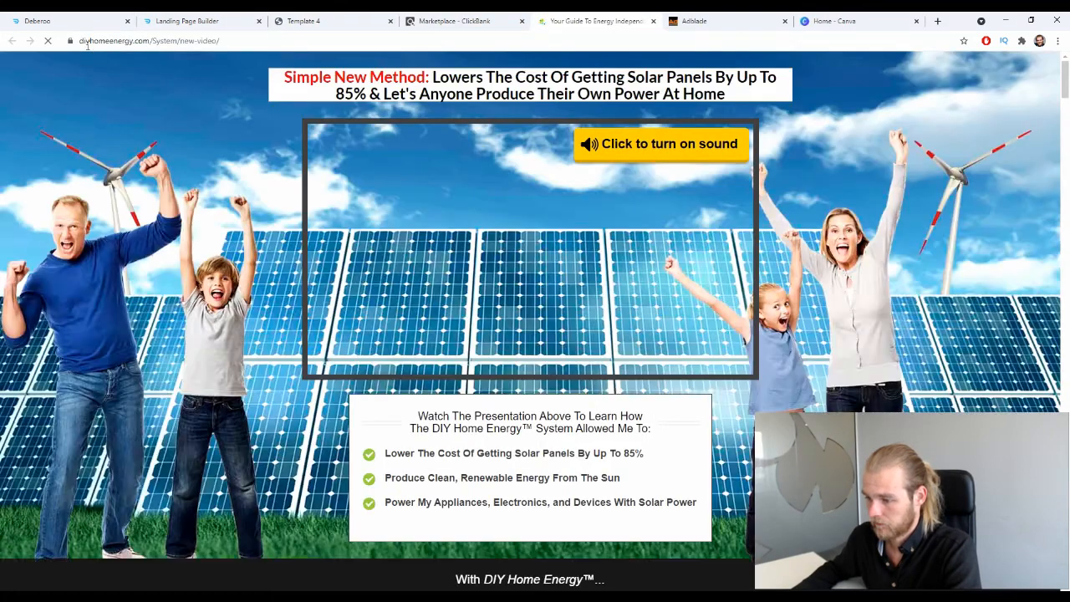
# Step: Copy the domain diyhomeenergy.com from the sales page's address and enter it as the Adblade ad's advertiser domain
pyautogui.click(101, 41)
pyautogui.click(101, 42)
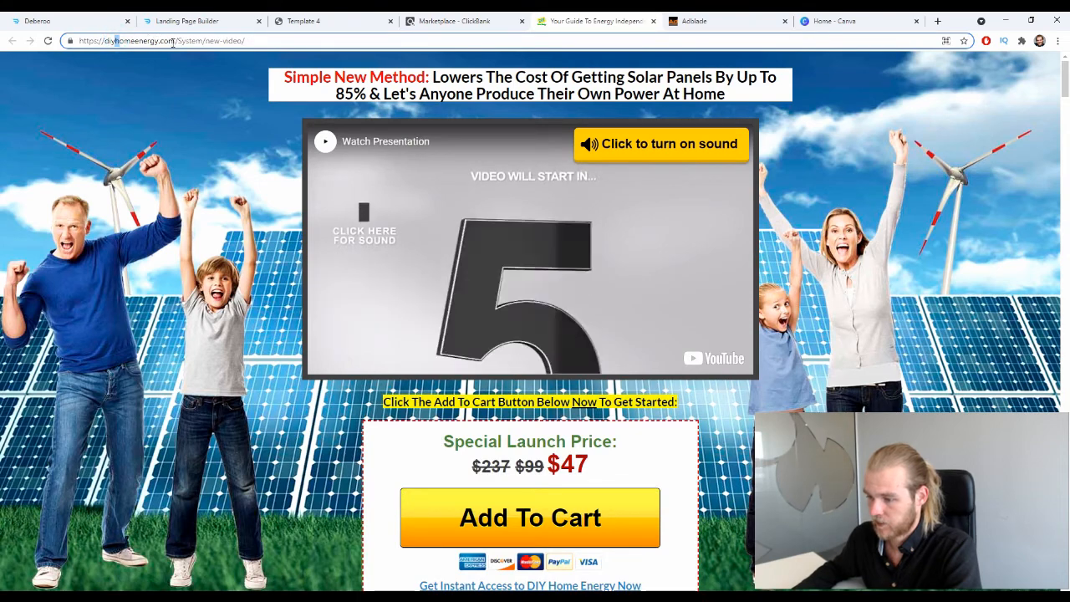
pyautogui.moveTo(175, 42); pyautogui.dragTo(104, 48)
pyautogui.hotkey('ctrl', 'c')
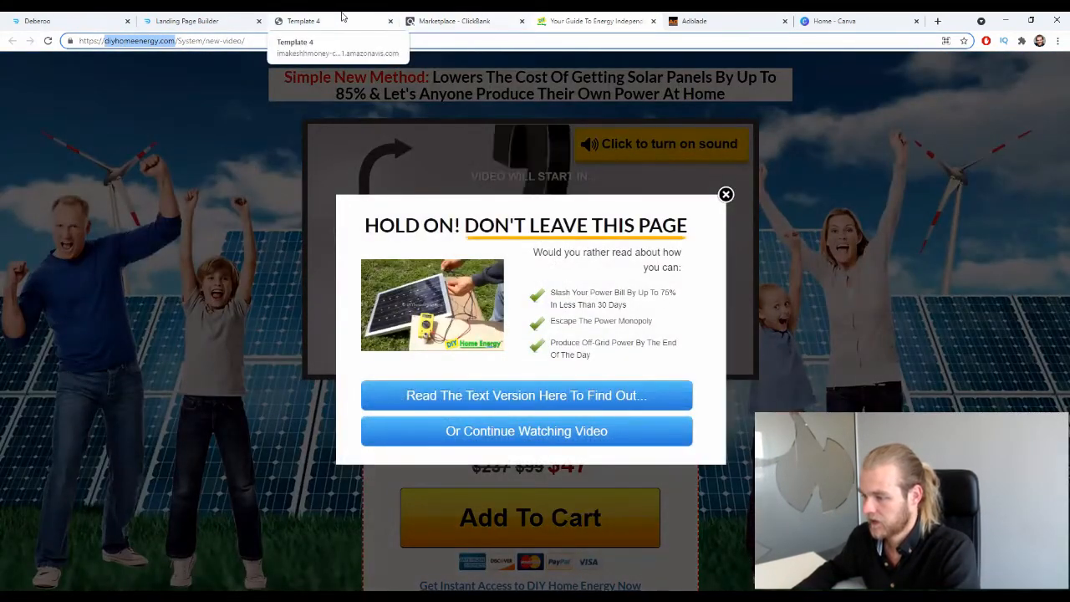
pyautogui.click(727, 21)
pyautogui.hotkey('ctrl', 'v')
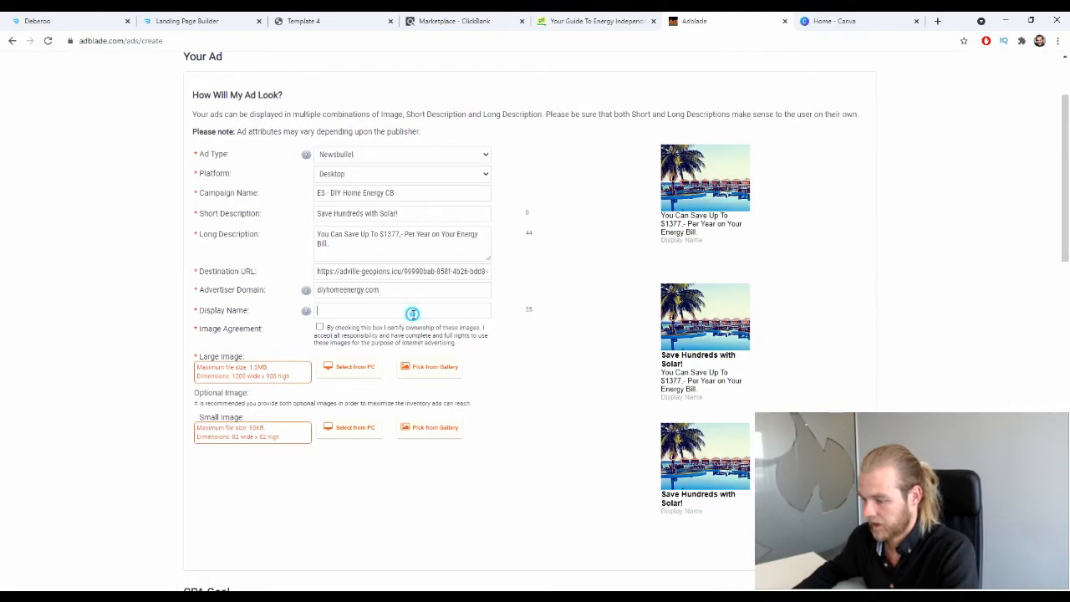
# Step: Set the ad's display name to "Lower Energy Bills" and accept the image agreement
pyautogui.click(415, 312)
pyautogui.click(241, 307)
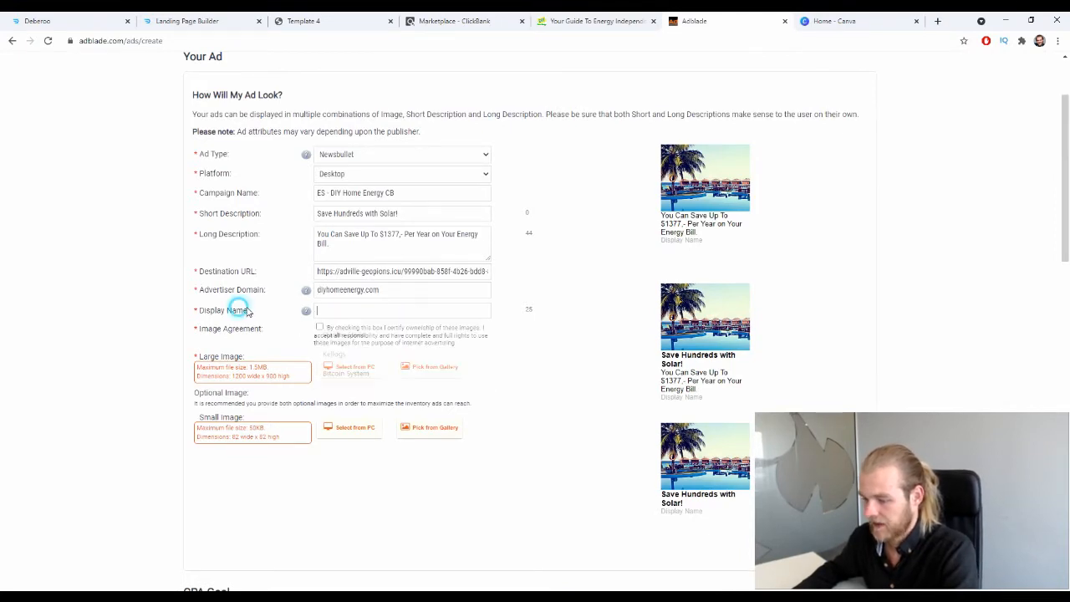
pyautogui.click(354, 308)
pyautogui.click(675, 303)
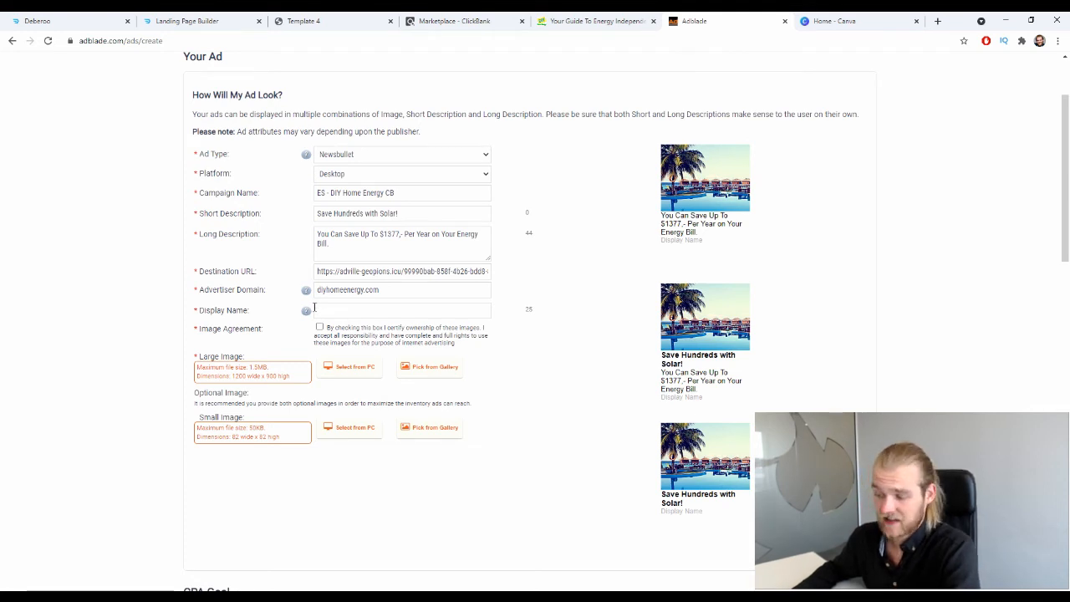
pyautogui.moveTo(707, 399); pyautogui.dragTo(662, 398)
pyautogui.click(350, 309)
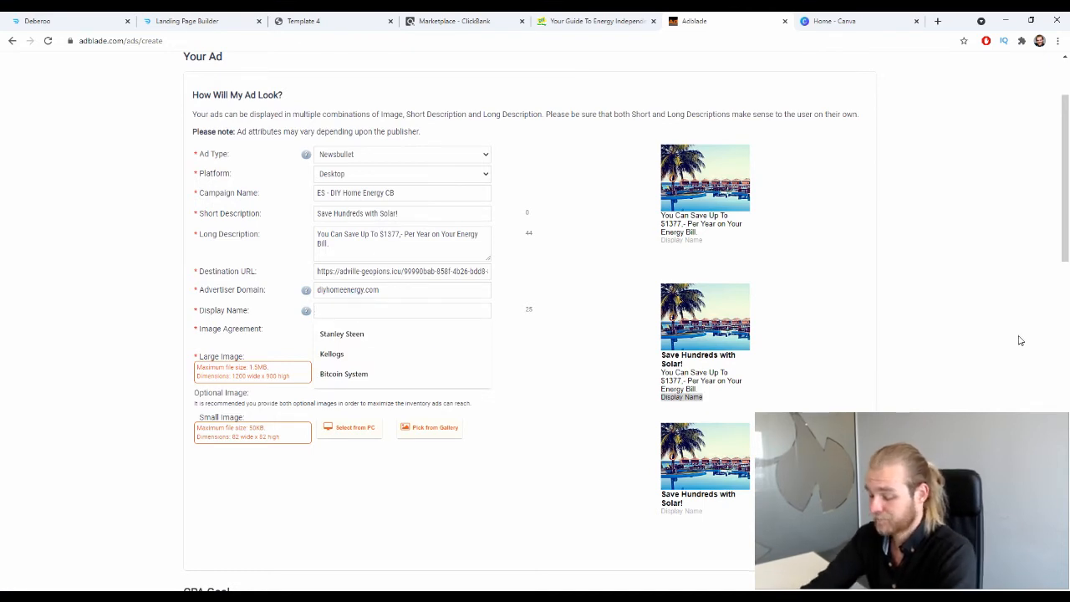
pyautogui.write('Lowe')
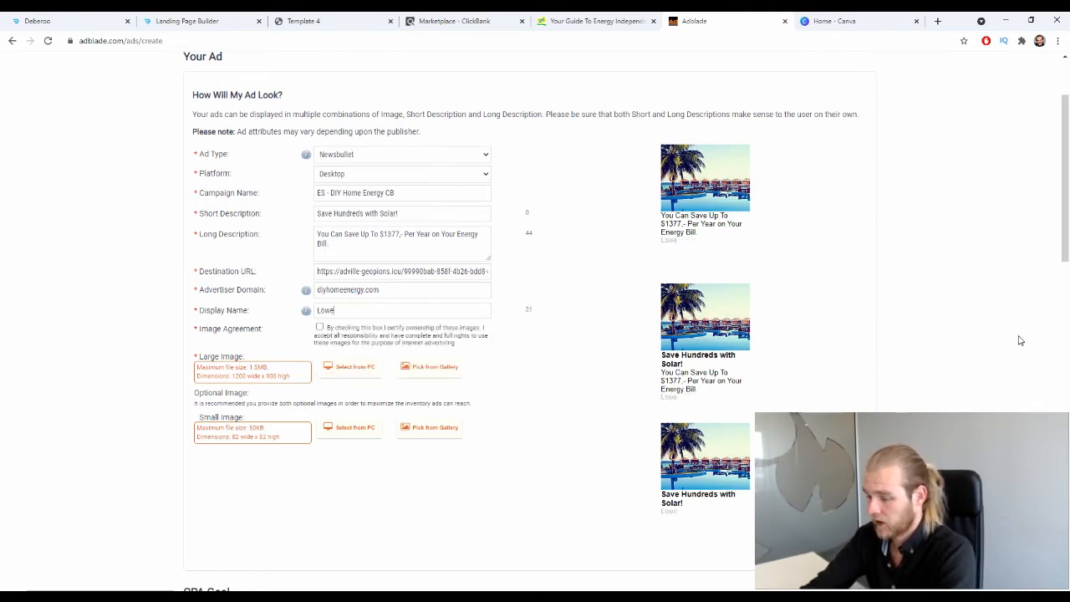
pyautogui.write('r')
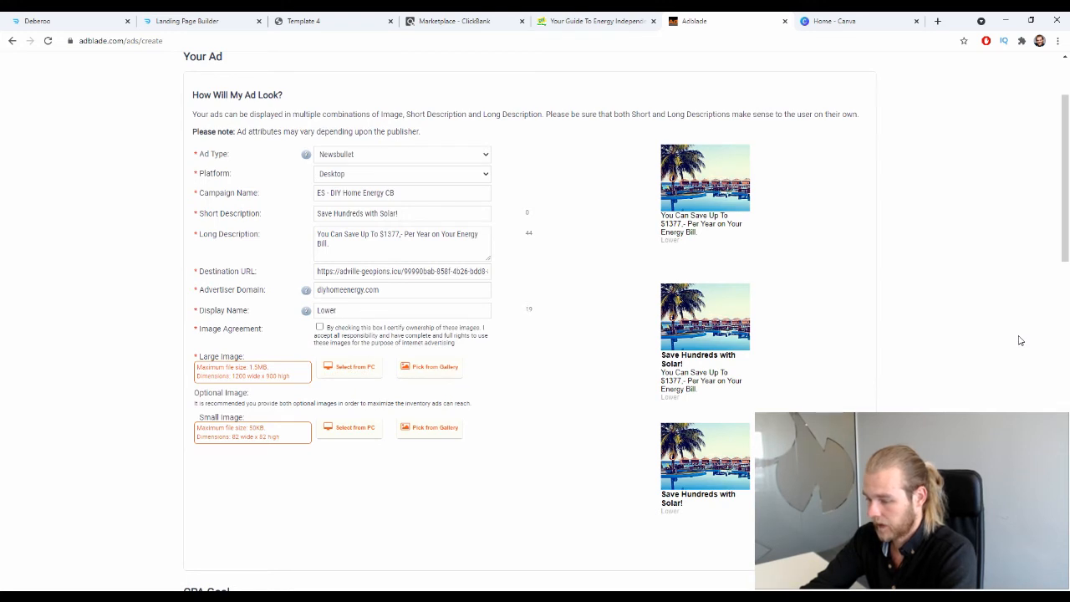
pyautogui.write(' Energy Bills')
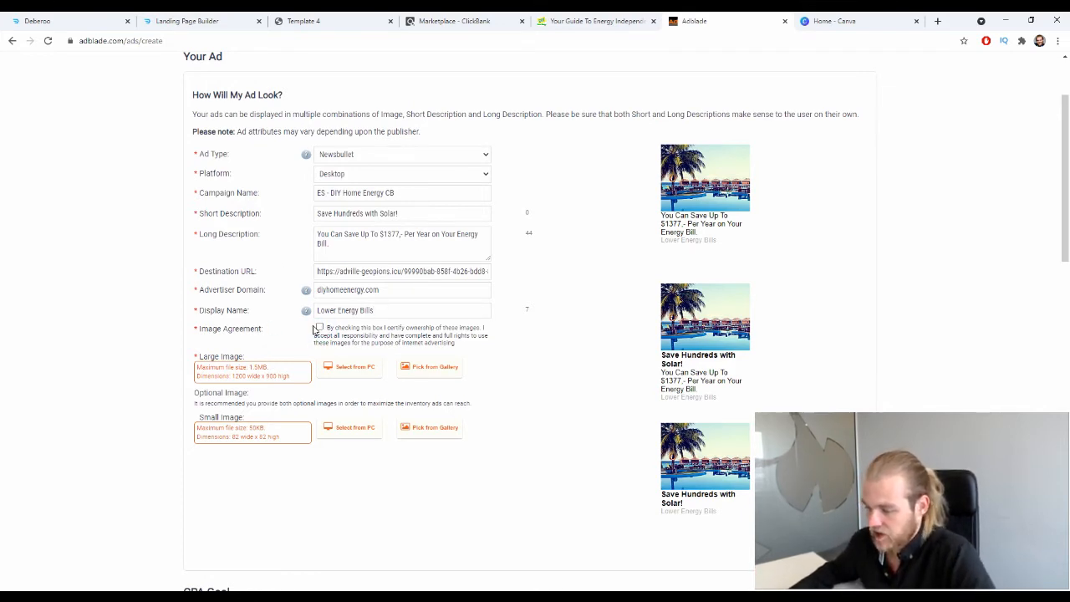
pyautogui.click(319, 329)
# Step: Check the maximum file sizes and dimensions required for the ad's large and small images
pyautogui.scroll(-4, 243, 323)
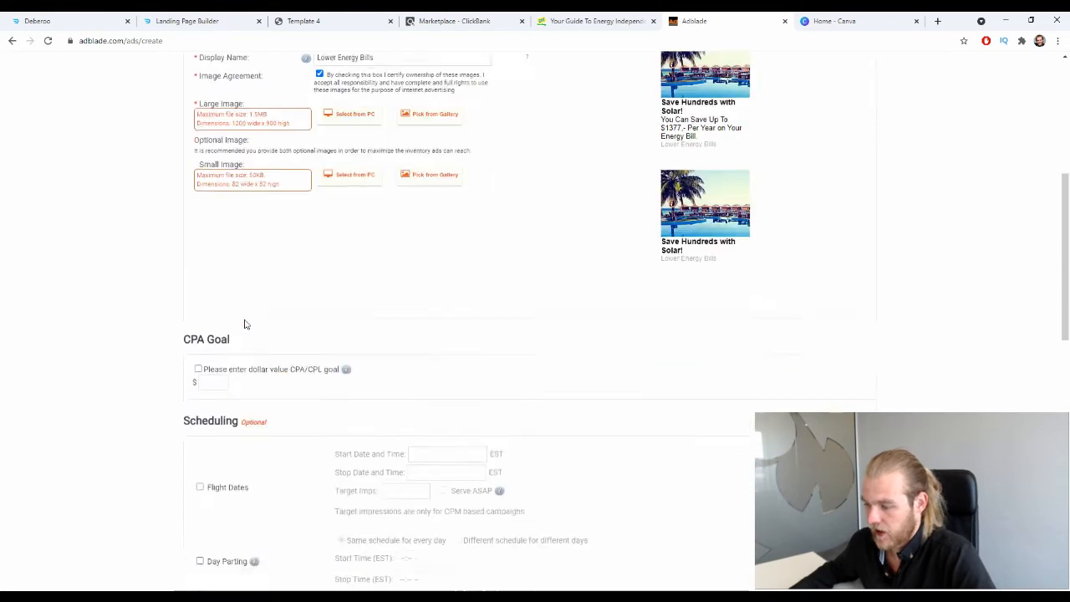
pyautogui.scroll(1, 247, 329)
pyautogui.scroll(3, 248, 330)
pyautogui.scroll(-1, 267, 326)
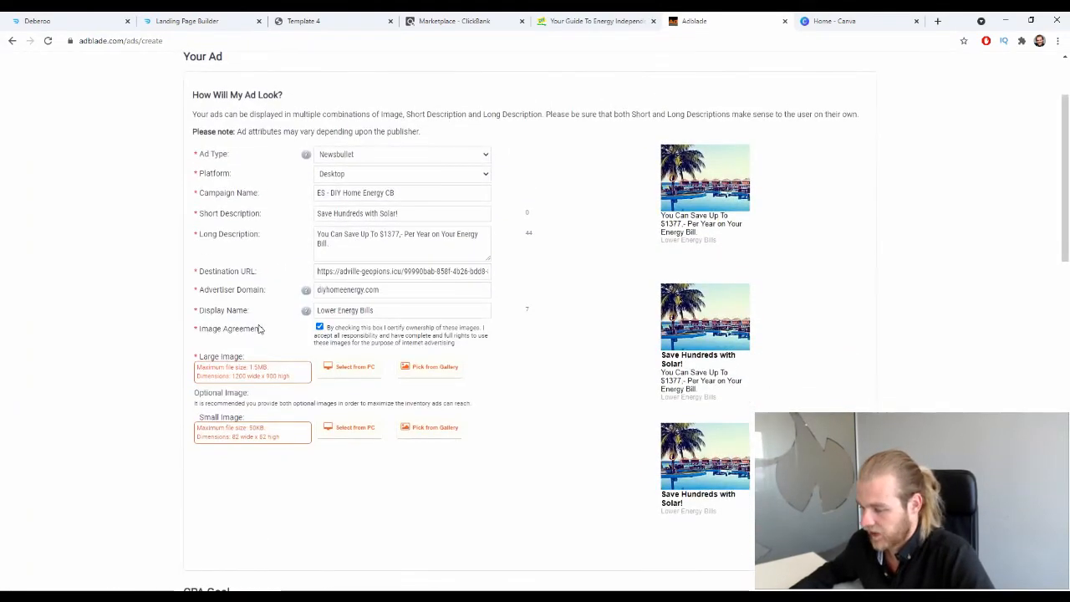
pyautogui.scroll(-1, 267, 326)
pyautogui.moveTo(202, 241); pyautogui.dragTo(240, 256)
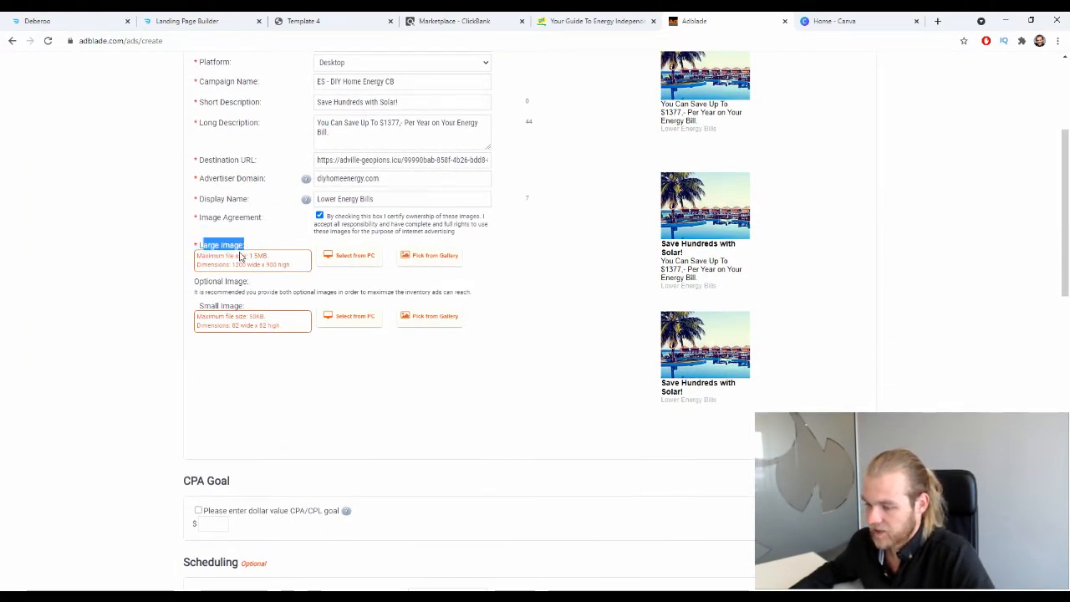
pyautogui.moveTo(210, 305); pyautogui.dragTo(233, 316)
pyautogui.click(26, 302)
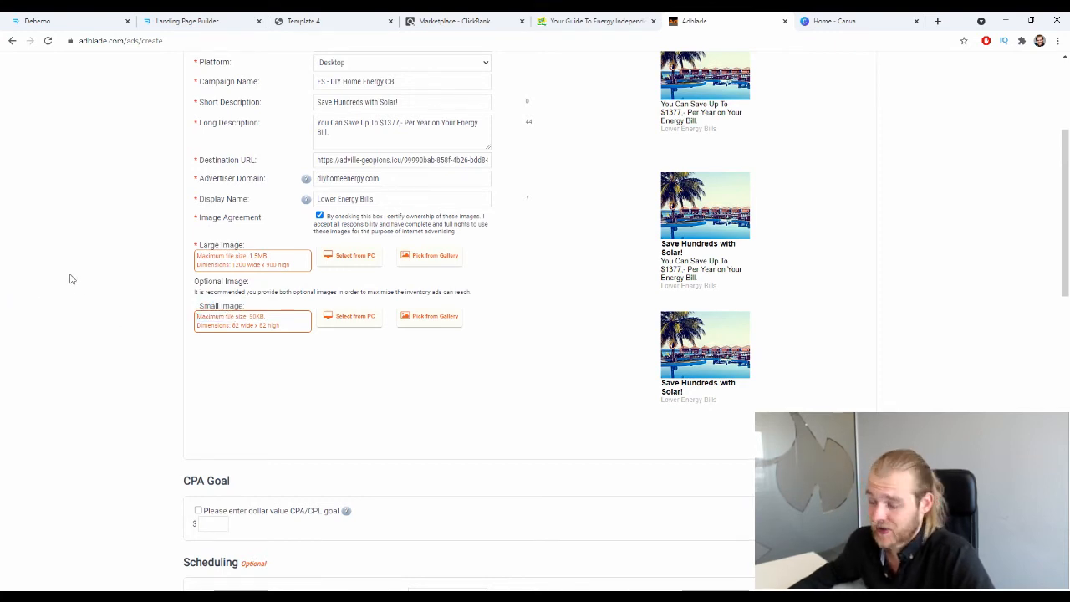
pyautogui.scroll(1, 76, 276)
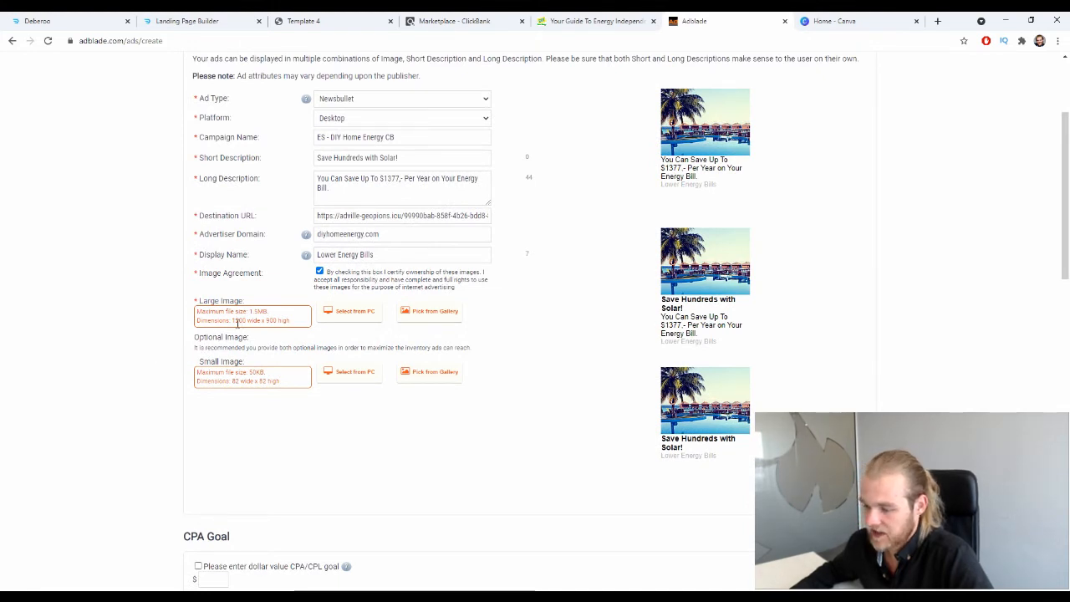
# Step: Switch to Canva and create a new custom-size design of 1200 x 900 px
pyautogui.click(924, 18)
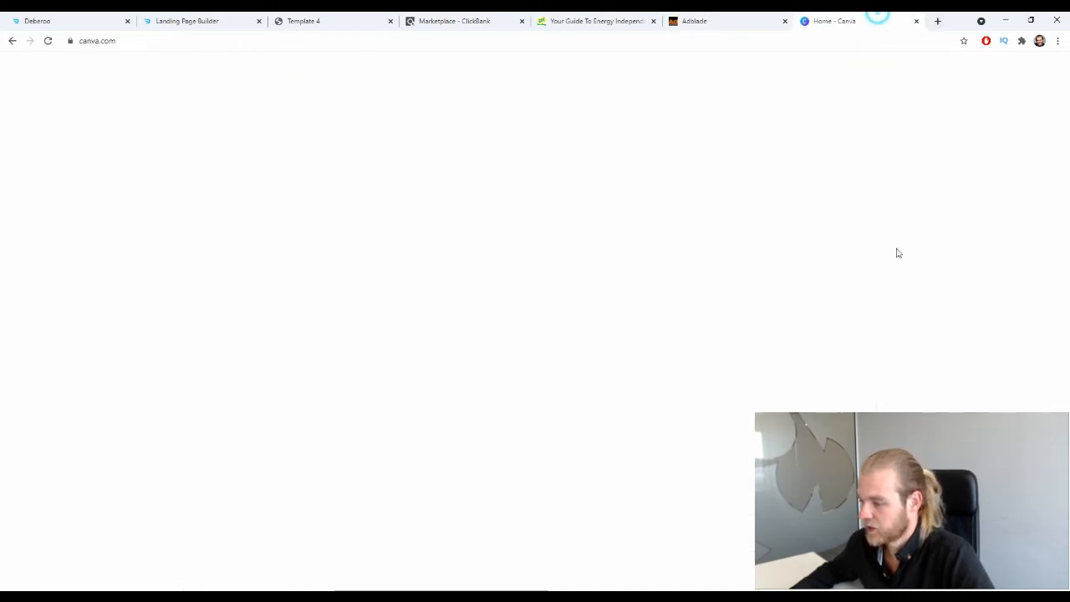
pyautogui.click(982, 71)
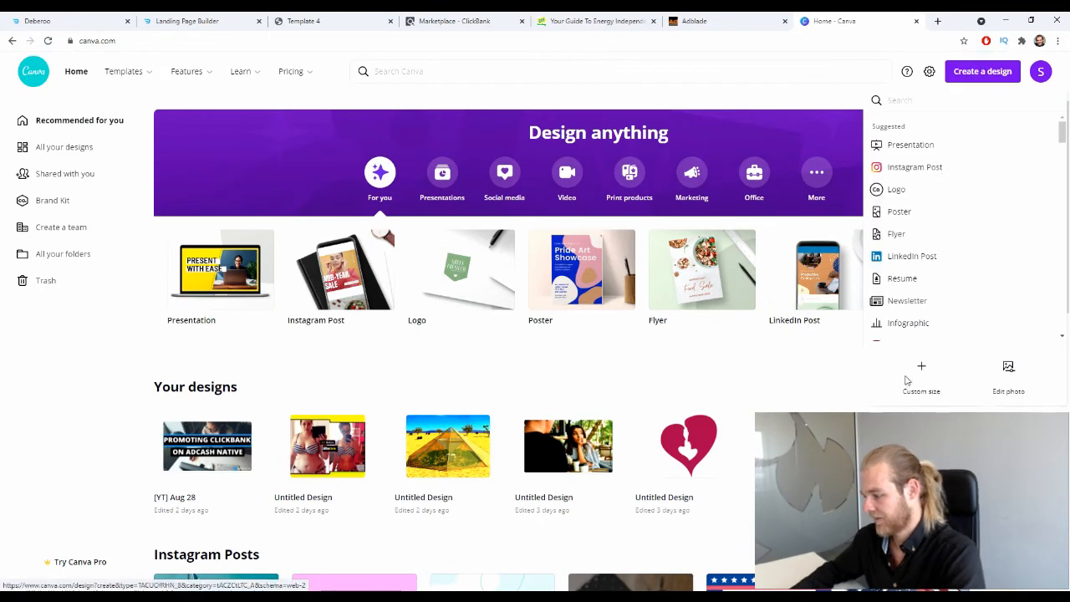
pyautogui.click(918, 365)
pyautogui.write('1200')
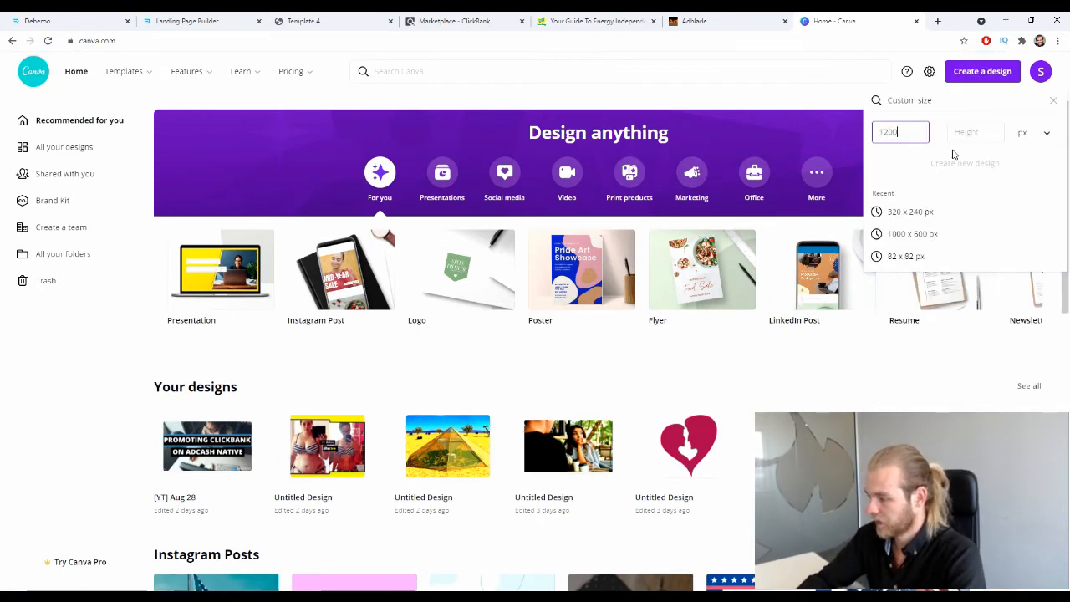
pyautogui.press('Tab')
pyautogui.write('900')
pyautogui.click(954, 159)
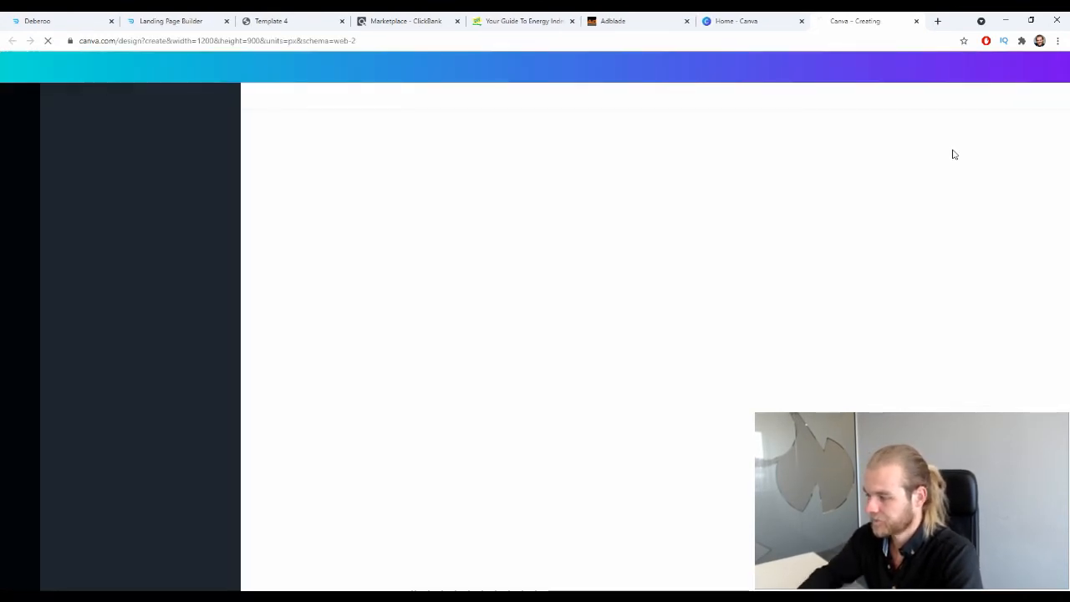
# Step: Search Google for "solar panels" in a new browser tab and show the image results
pyautogui.click(939, 20)
pyautogui.write('solar')
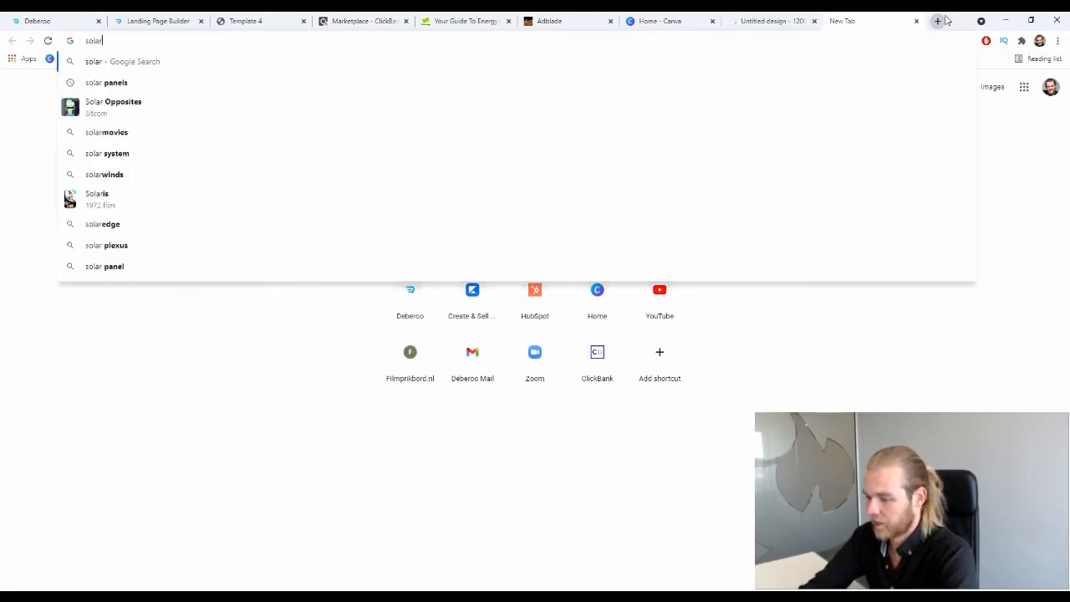
pyautogui.write(' panel')
pyautogui.write('s')
pyautogui.press('Return')
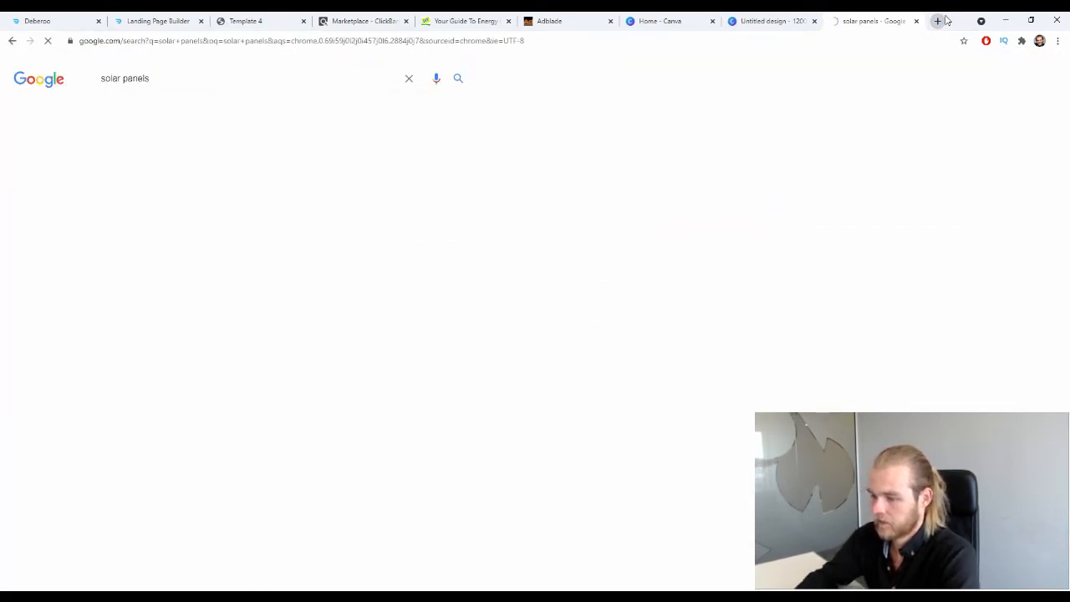
pyautogui.click(166, 124)
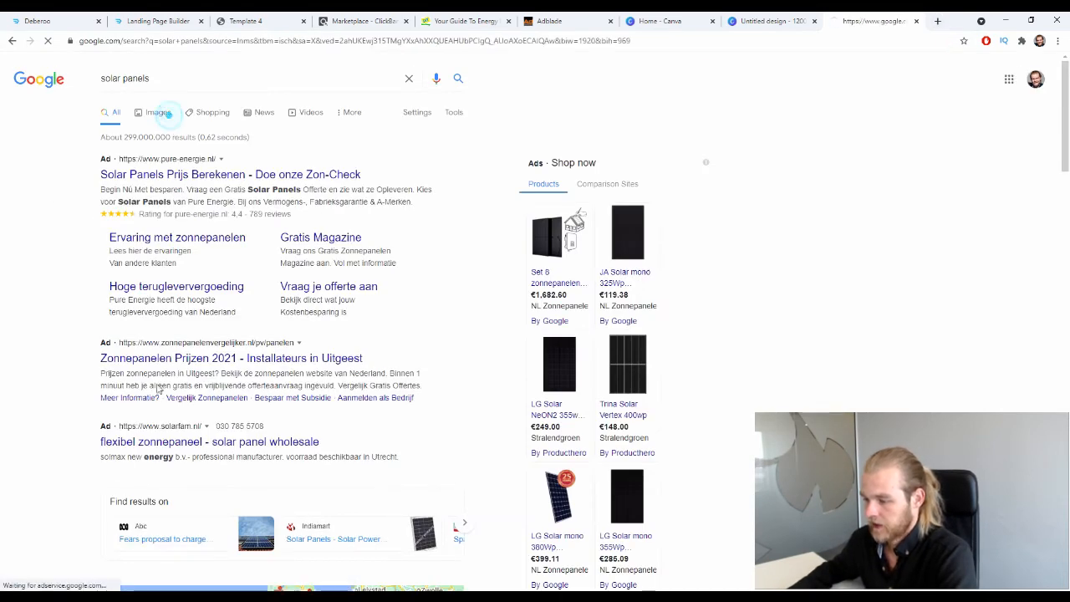
# Step: Browse the solar panel image results and preview the roof photos from NL Times and pv magazine USA
pyautogui.scroll(-3, 179, 80)
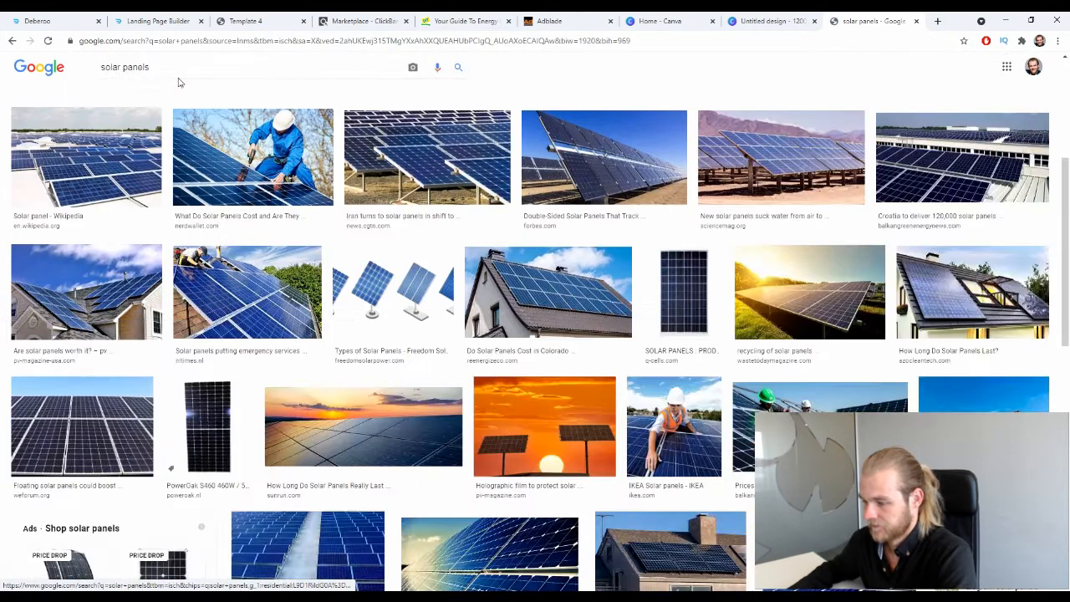
pyautogui.scroll(-1, 510, 225)
pyautogui.scroll(-1, 509, 226)
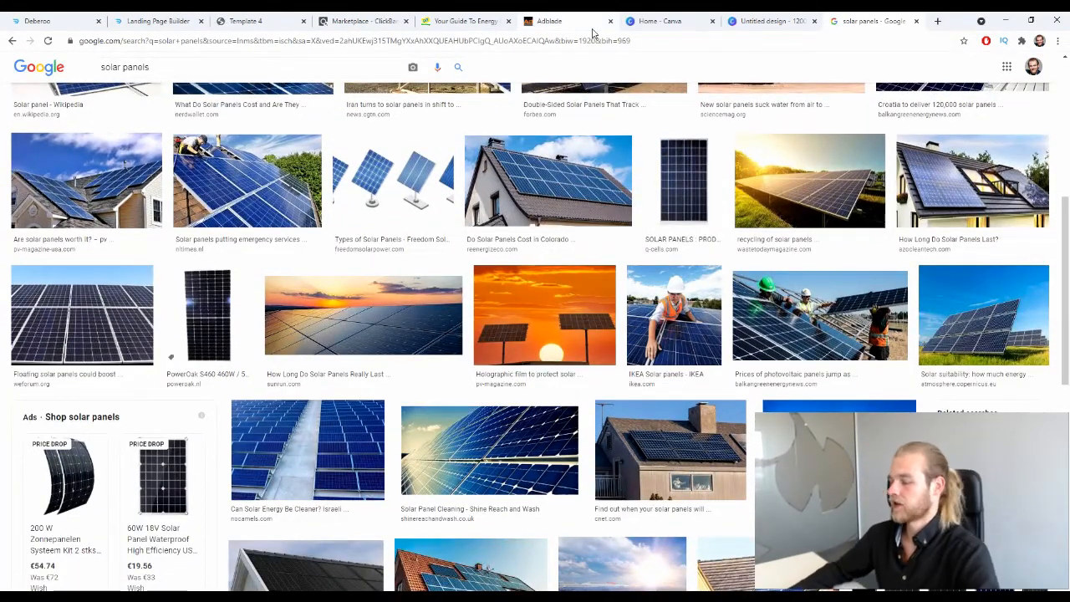
pyautogui.click(826, 358)
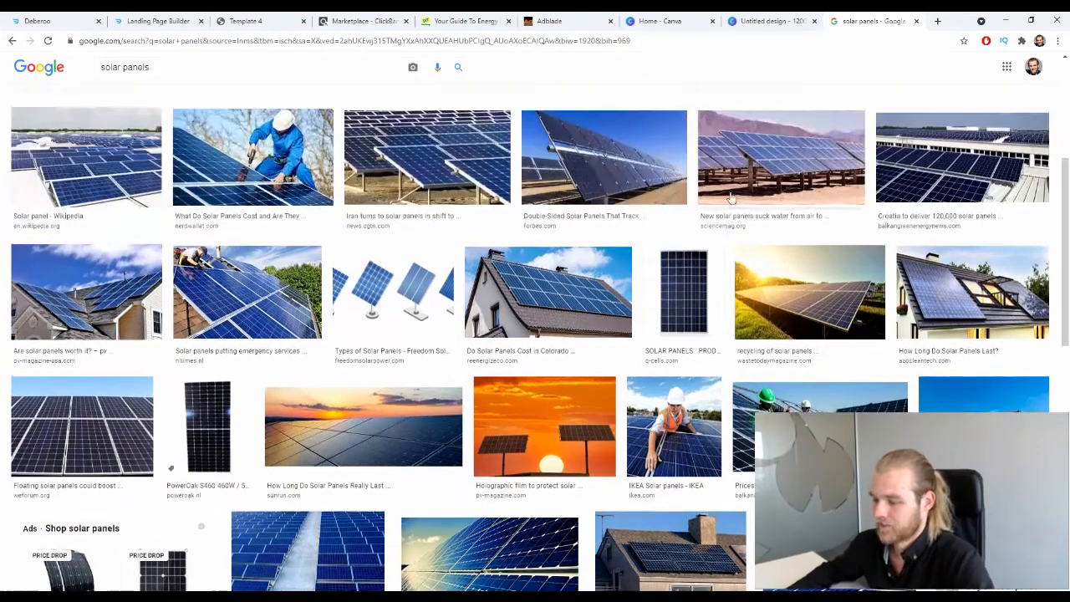
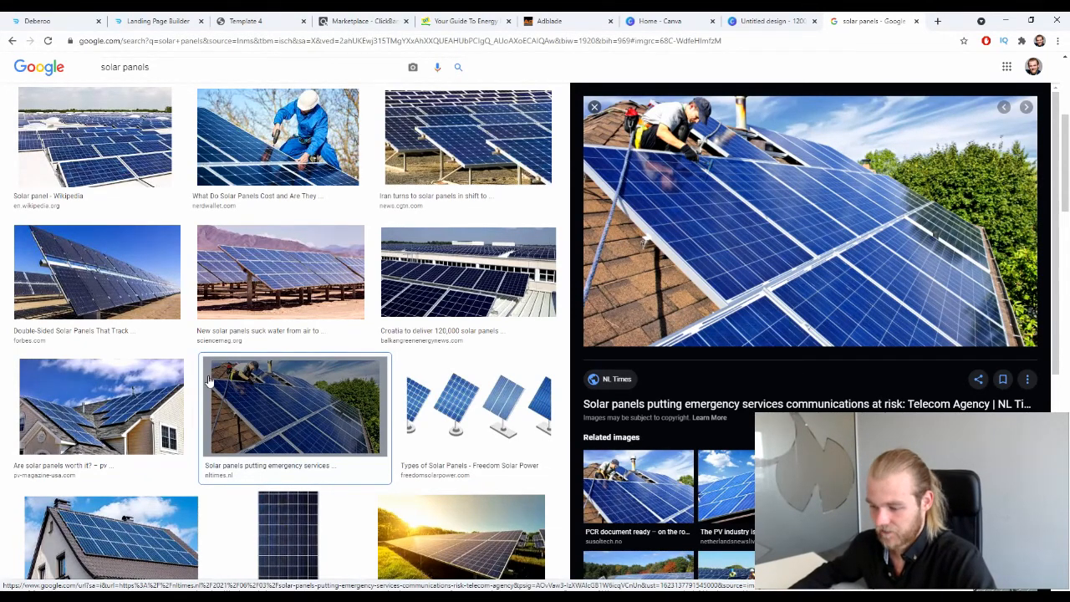
pyautogui.click(141, 420)
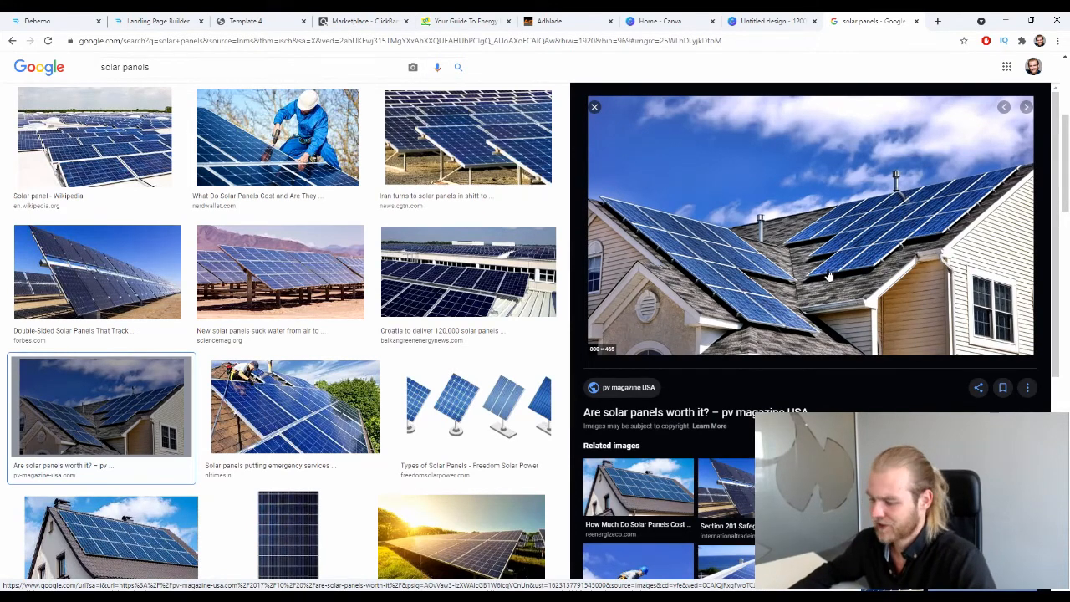
pyautogui.scroll(-1, 828, 276)
pyautogui.scroll(-2, 575, 222)
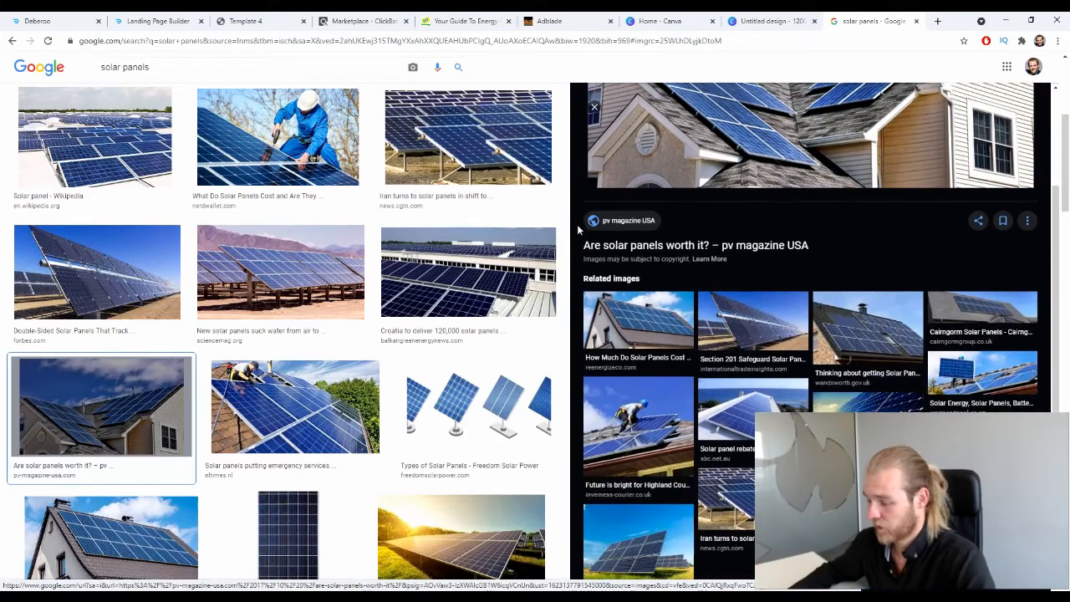
pyautogui.scroll(-10, 436, 233)
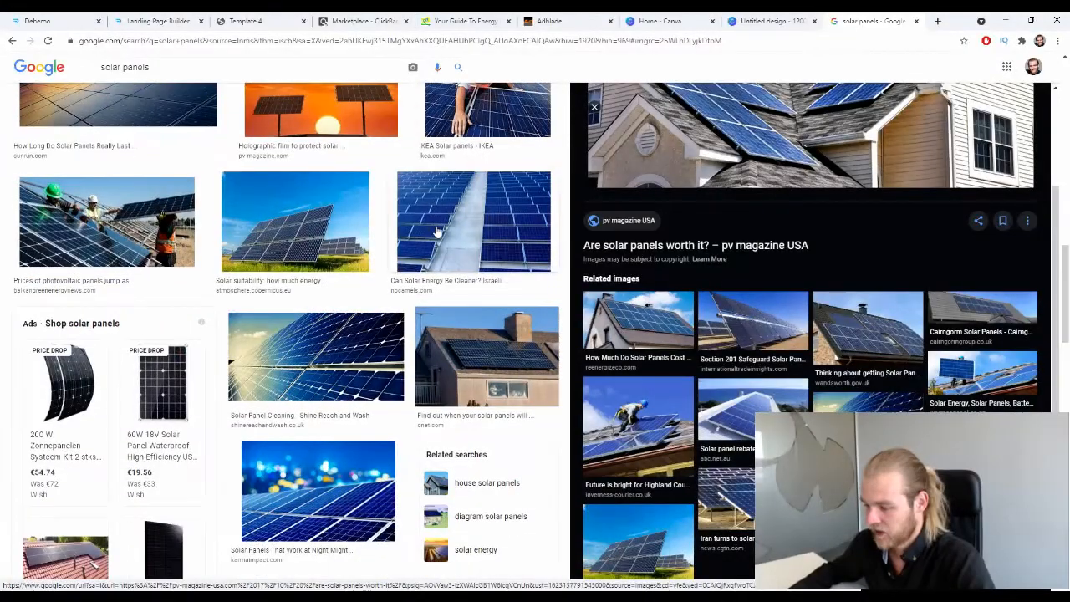
# Step: Compare further house photos by previewing the CNET and Blue and Green Tomorrow images, and reopen the pv magazine USA one
pyautogui.click(451, 339)
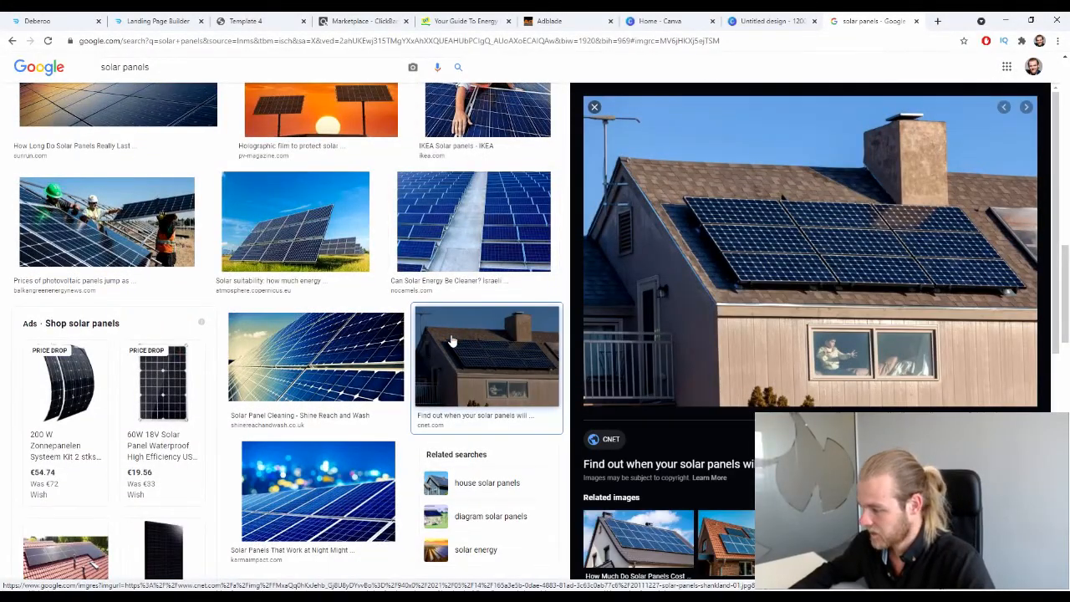
pyautogui.scroll(-4, 451, 339)
pyautogui.click(449, 308)
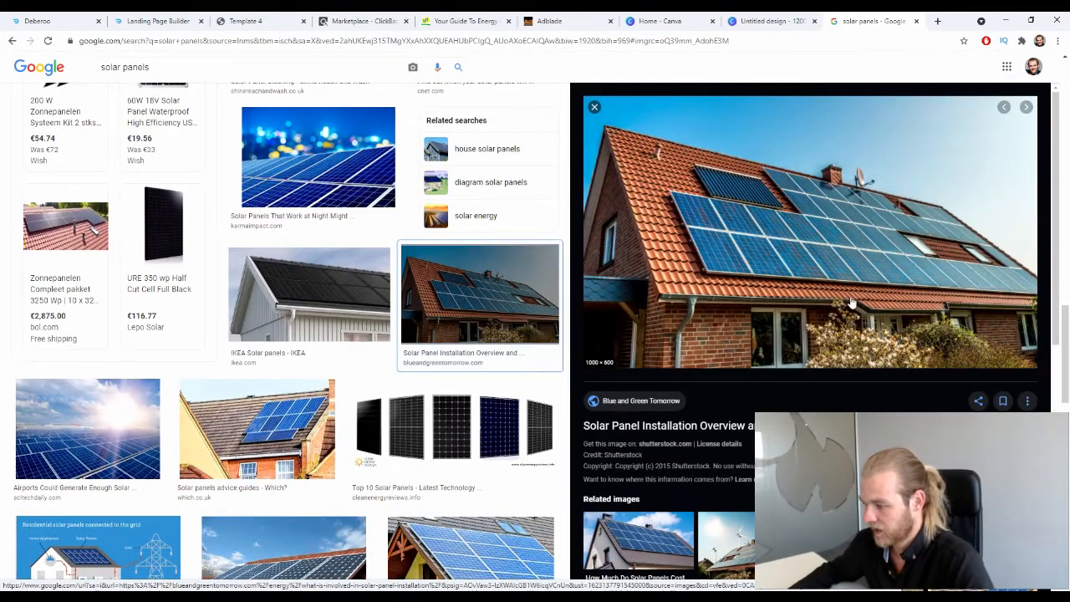
pyautogui.scroll(-2, 727, 251)
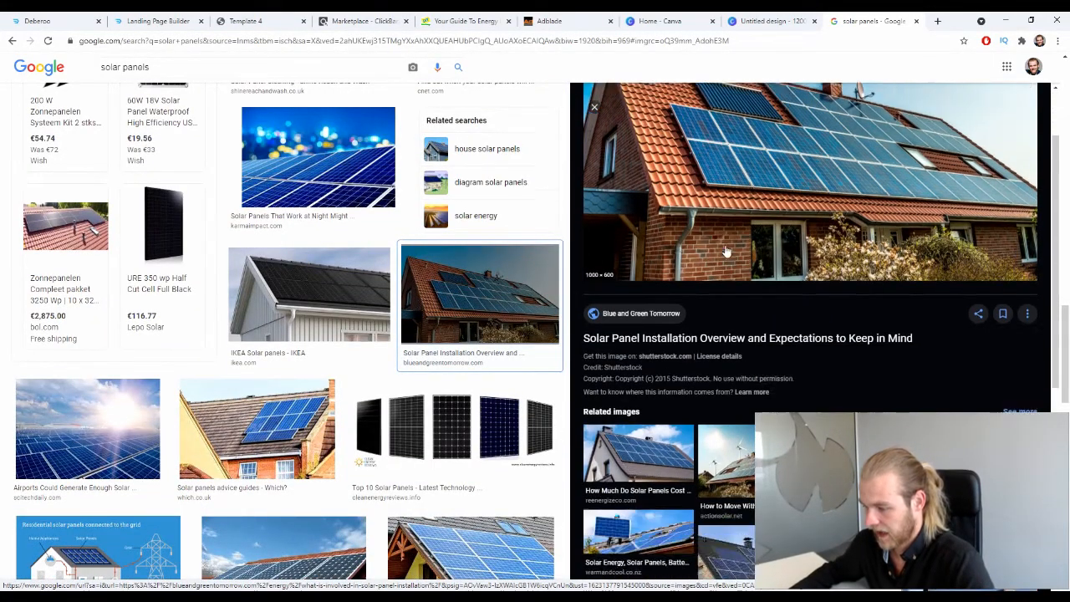
pyautogui.scroll(-3, 724, 251)
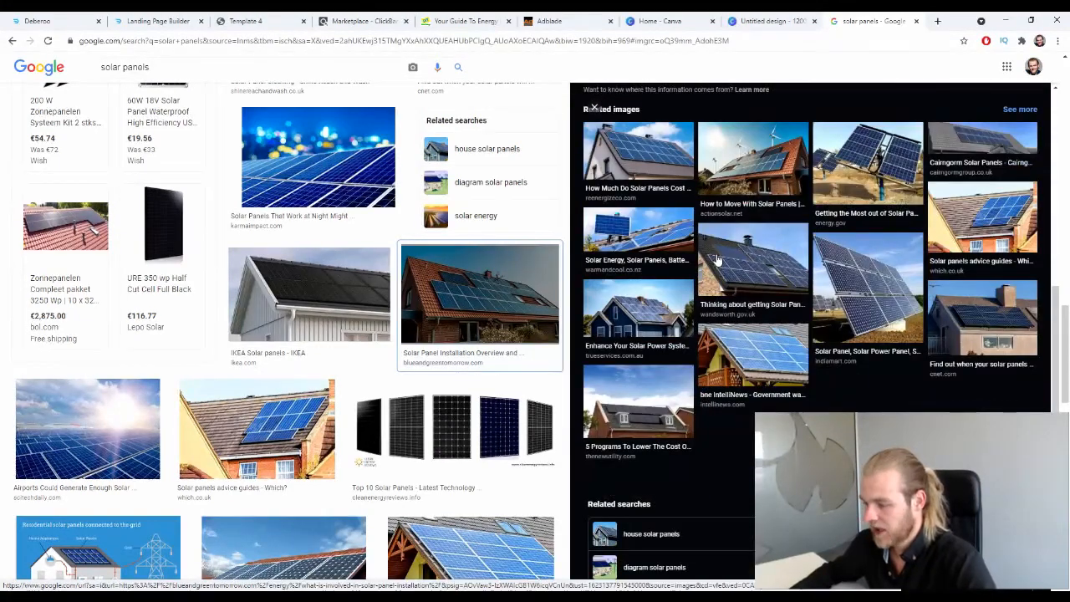
pyautogui.scroll(5, 717, 261)
pyautogui.scroll(-5, 238, 294)
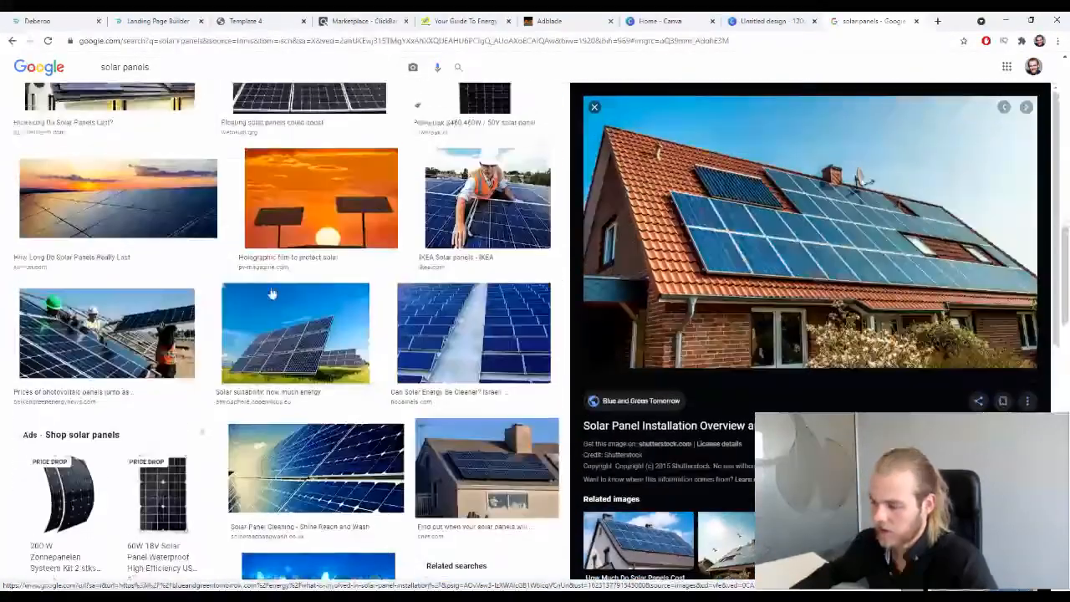
pyautogui.scroll(3, 238, 295)
pyautogui.click(100, 351)
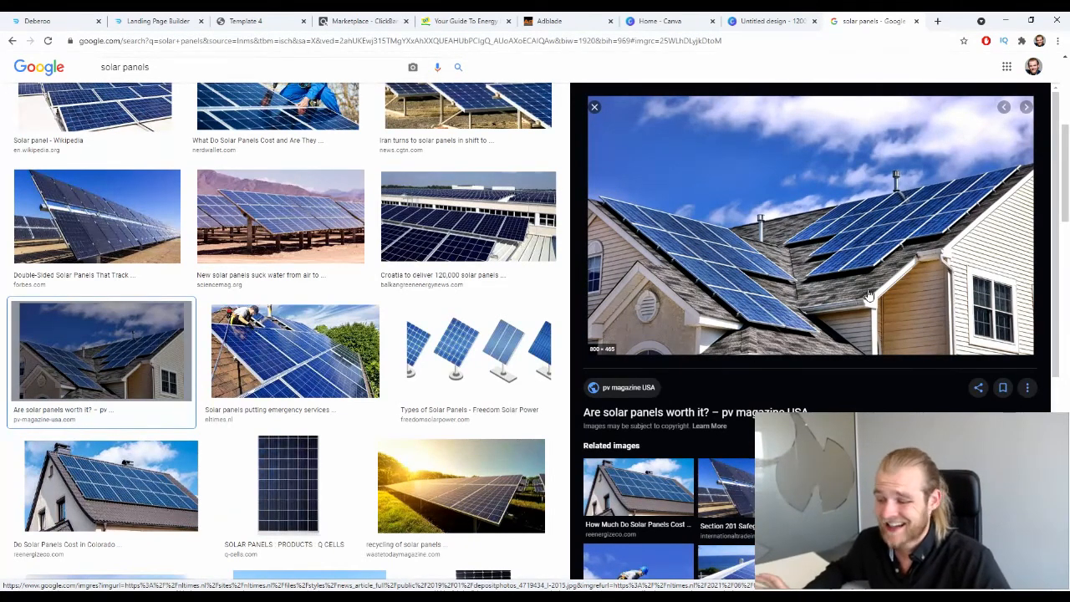
# Step: Change the image search to "solar panels spain"
pyautogui.scroll(5, 869, 244)
pyautogui.click(251, 73)
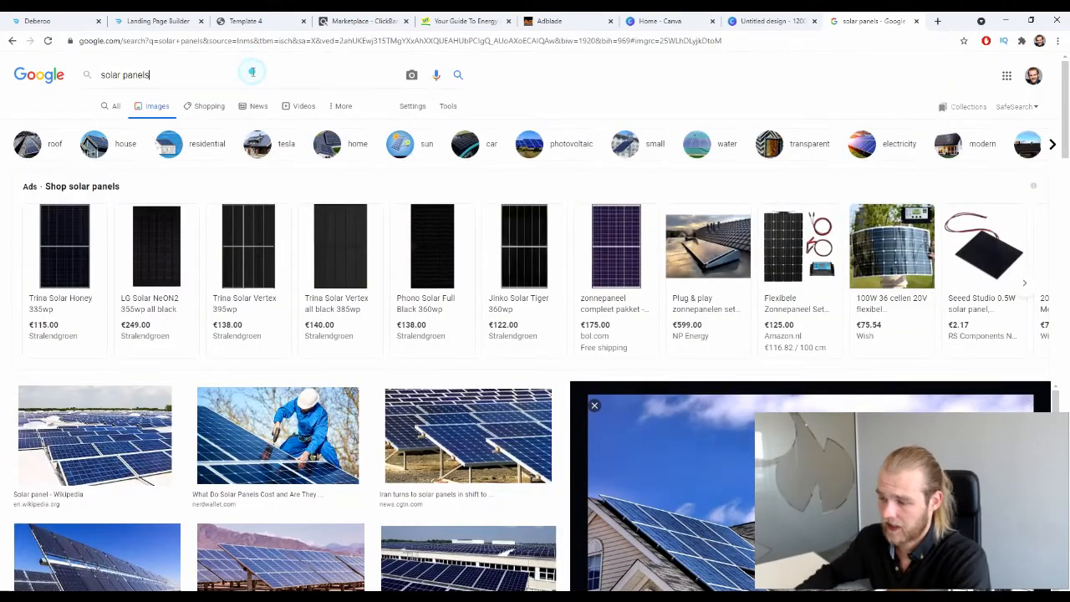
pyautogui.write('spain')
pyautogui.press('Return')
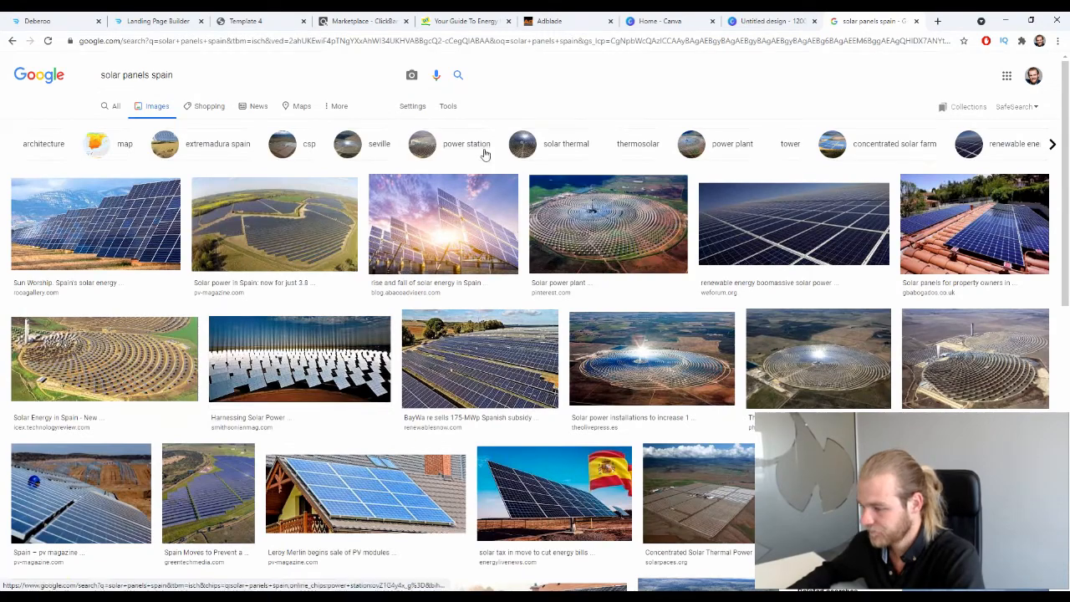
# Step: Browse the Spanish solar results and preview the CincoDías roof photo and the Renewable Energy World house with orange roof tiles
pyautogui.scroll(-3, 482, 185)
pyautogui.scroll(-2, 482, 183)
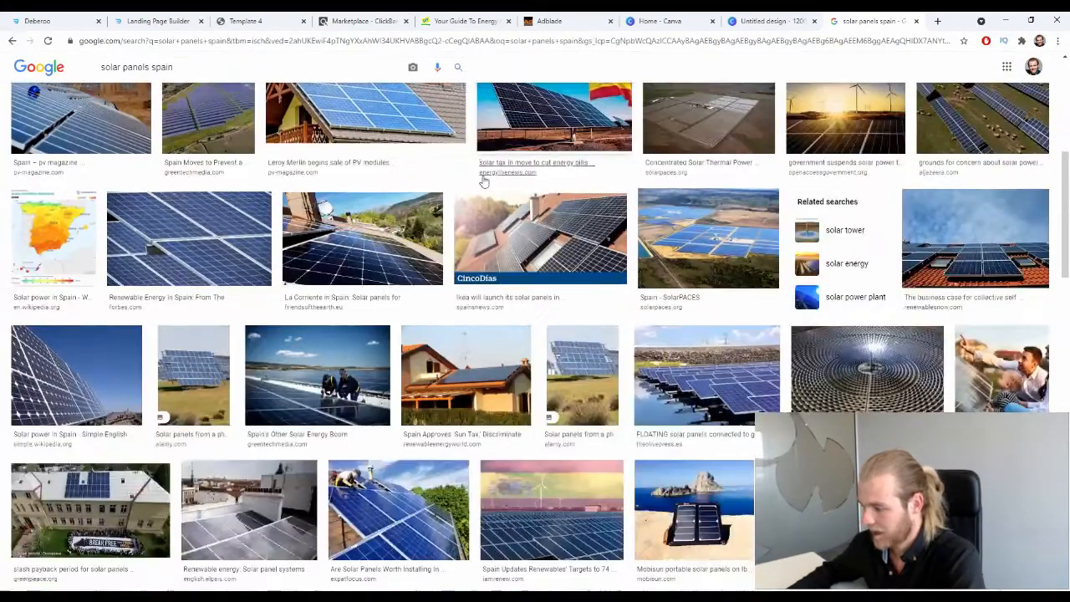
pyautogui.click(529, 238)
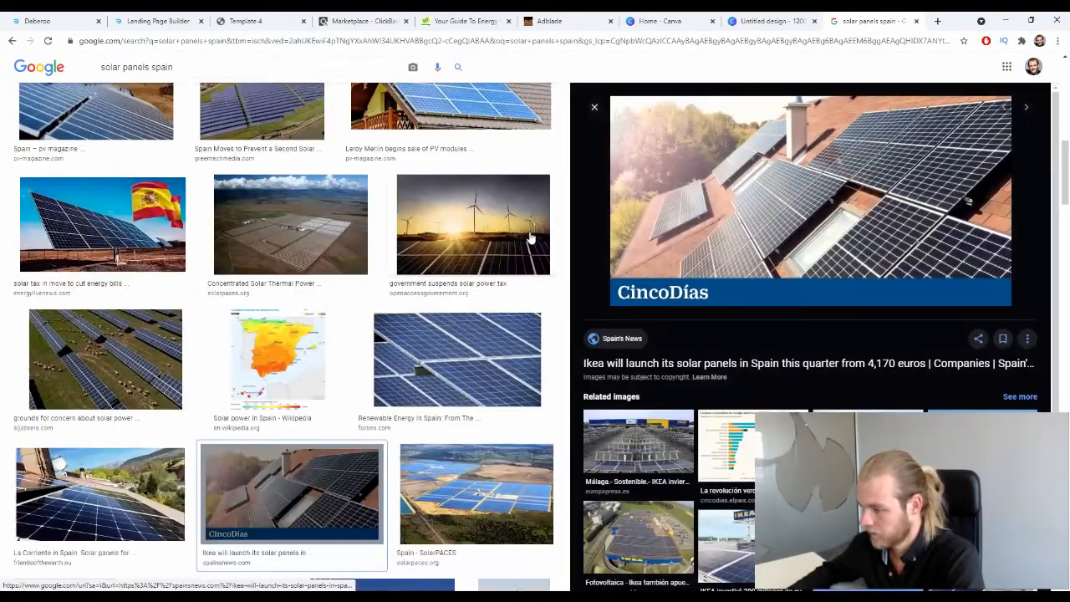
pyautogui.scroll(-3, 530, 238)
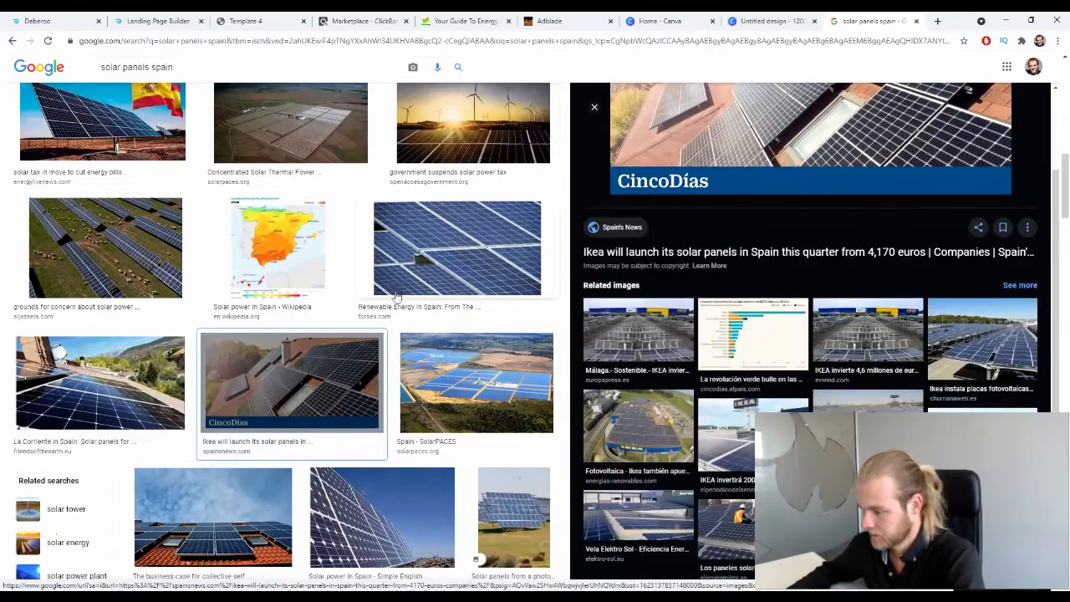
pyautogui.scroll(-3, 396, 296)
pyautogui.scroll(-2, 396, 299)
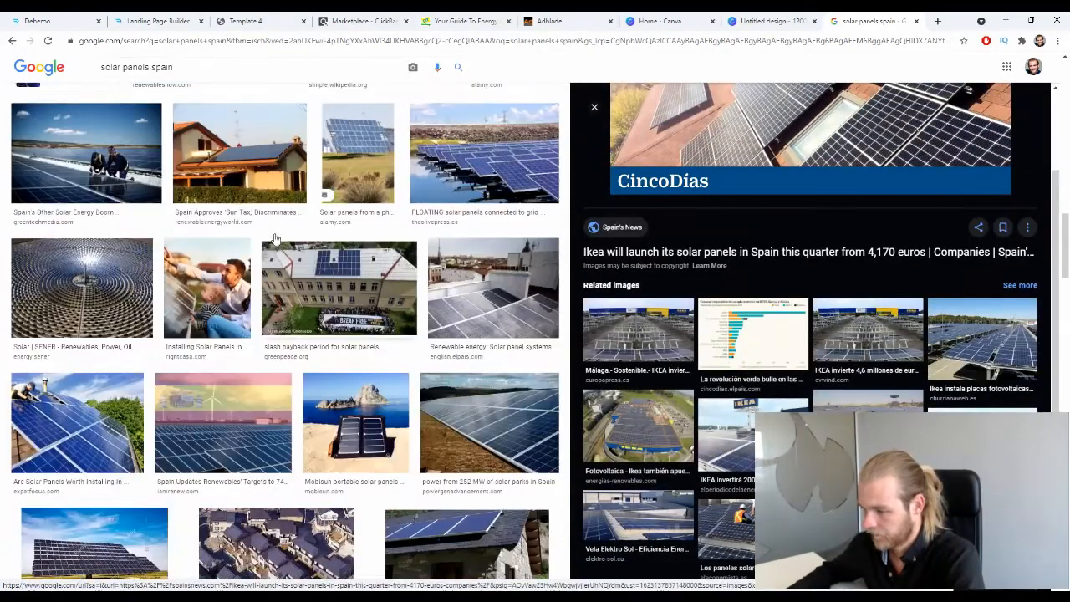
pyautogui.click(211, 157)
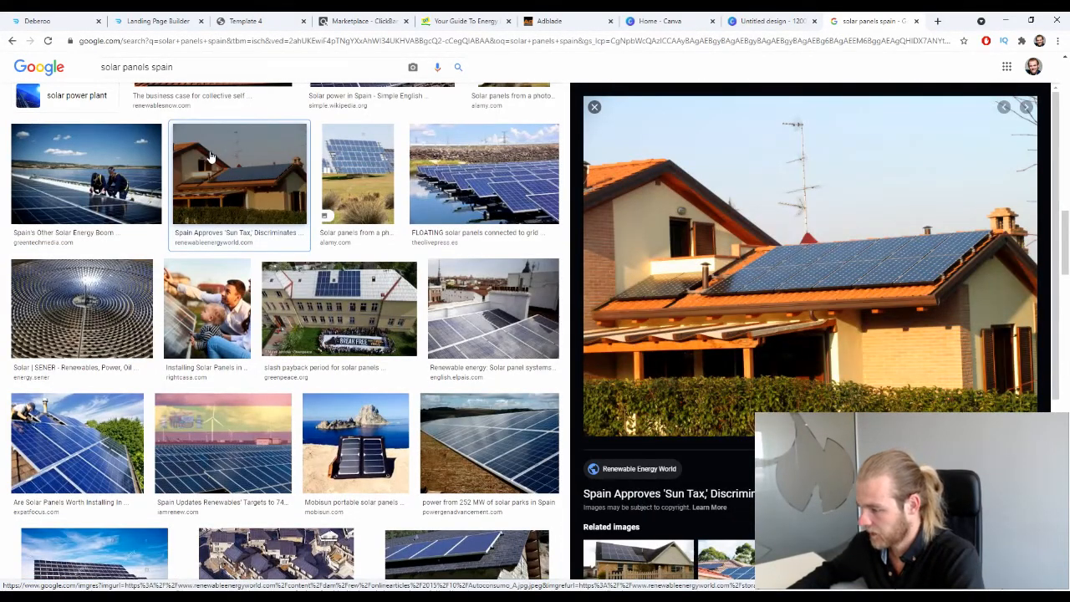
pyautogui.rightClick(790, 235)
pyautogui.click(633, 462)
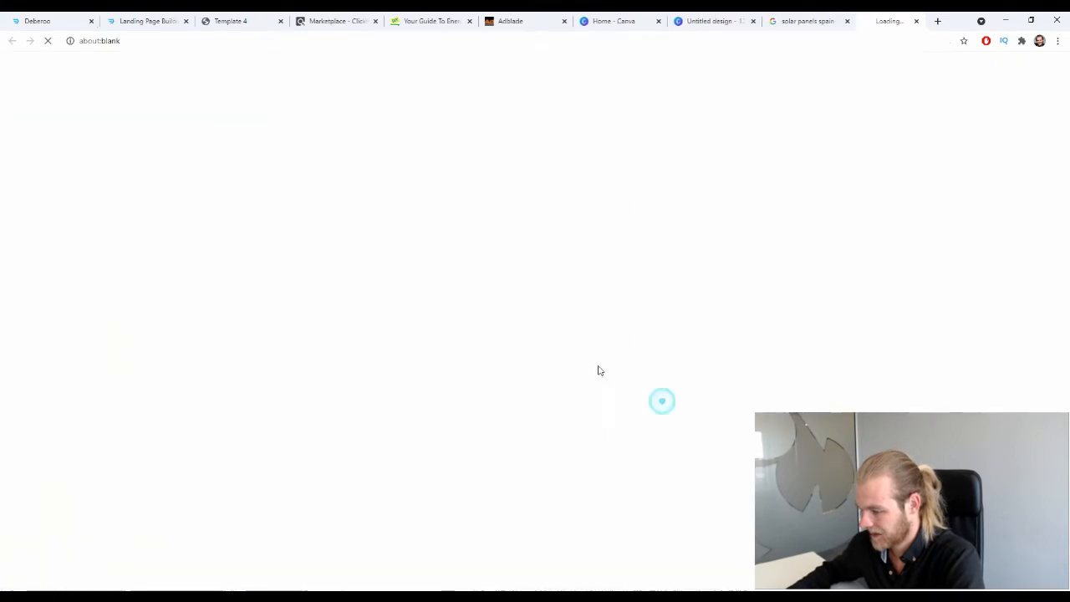
pyautogui.click(915, 21)
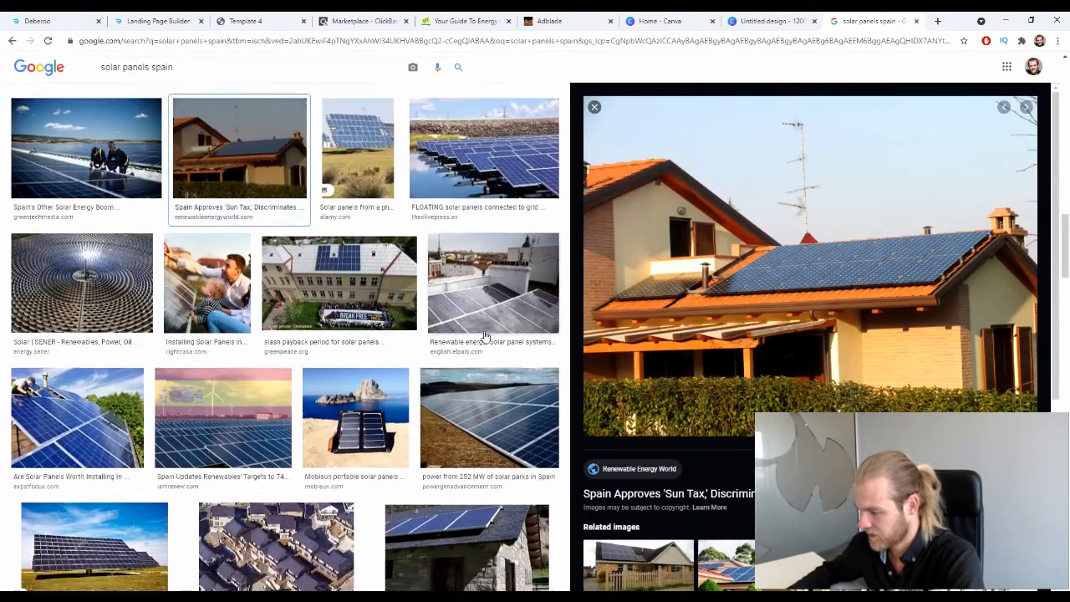
# Step: Save the Renewable Energy World house photo as Autoconsumo_A.jpg in the Movavi Screen Recorder folder and close the article's browser tab
pyautogui.scroll(-5, 794, 351)
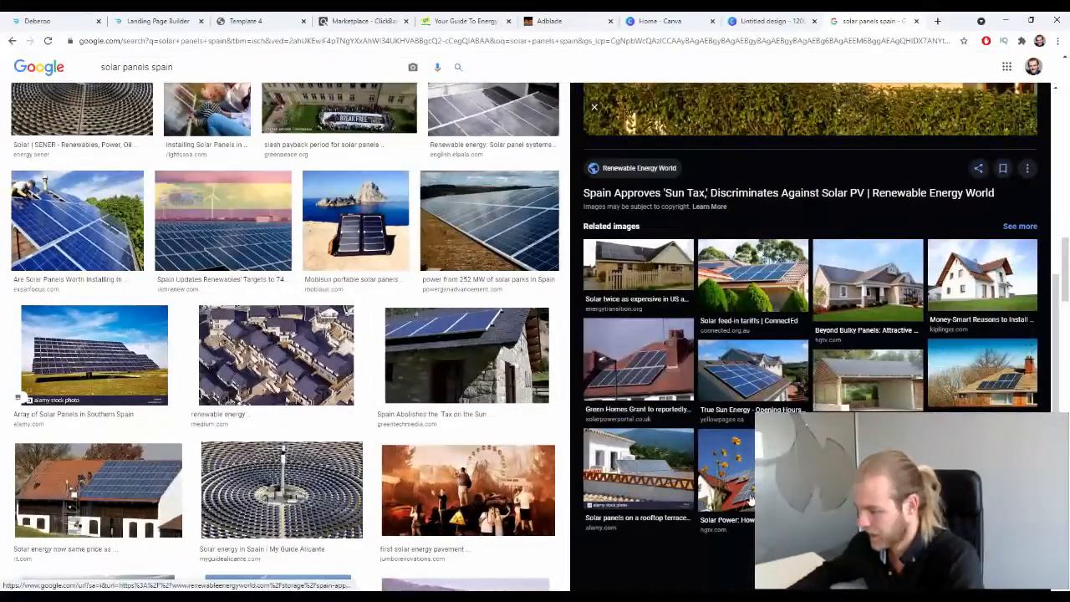
pyautogui.scroll(2, 744, 479)
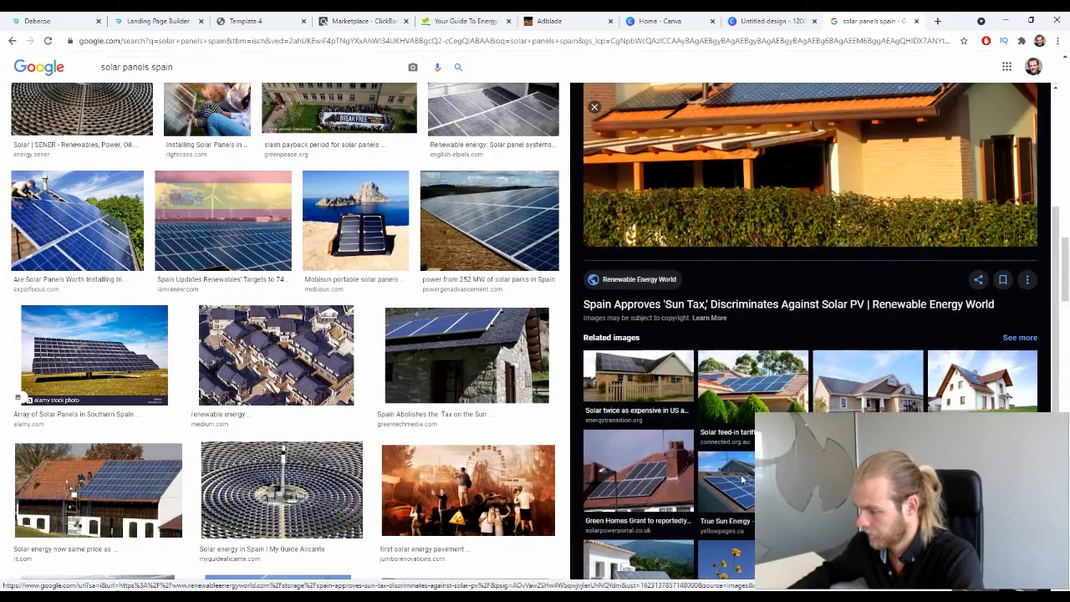
pyautogui.scroll(3, 777, 335)
pyautogui.rightClick(786, 294)
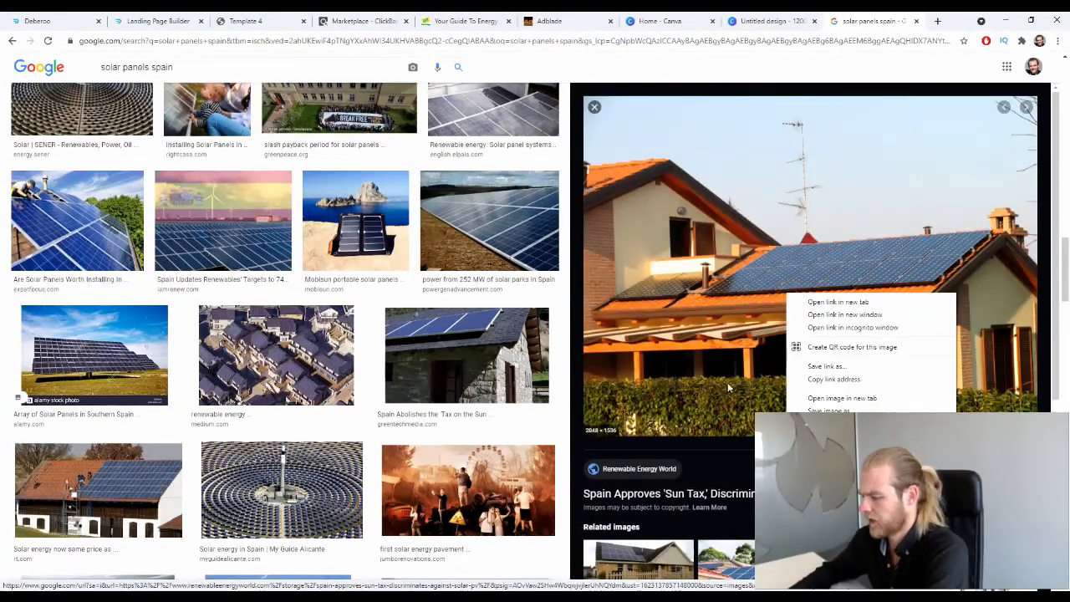
pyautogui.click(831, 401)
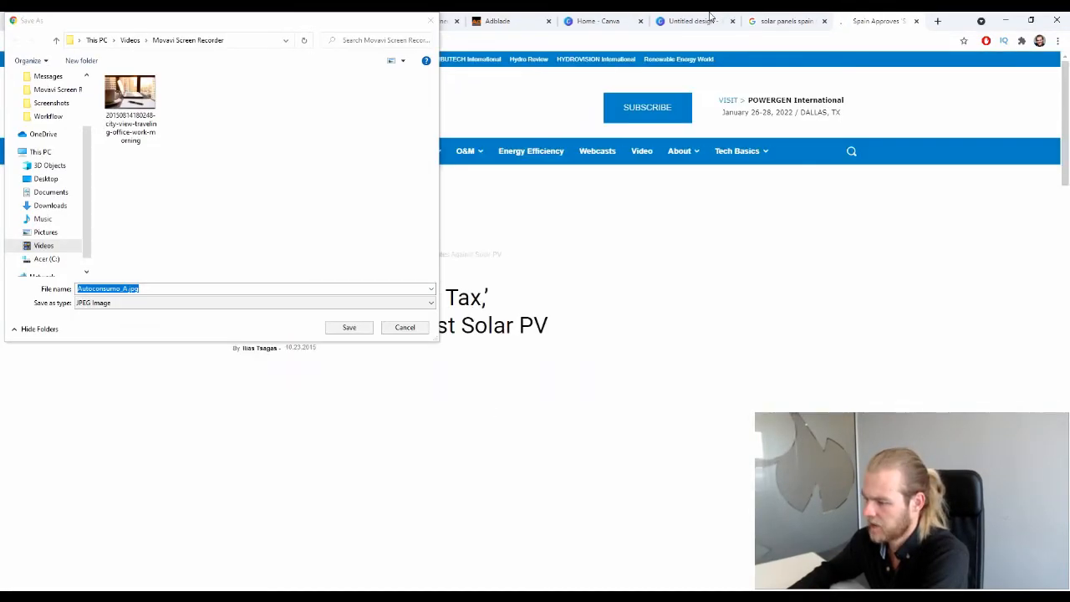
pyautogui.click(349, 329)
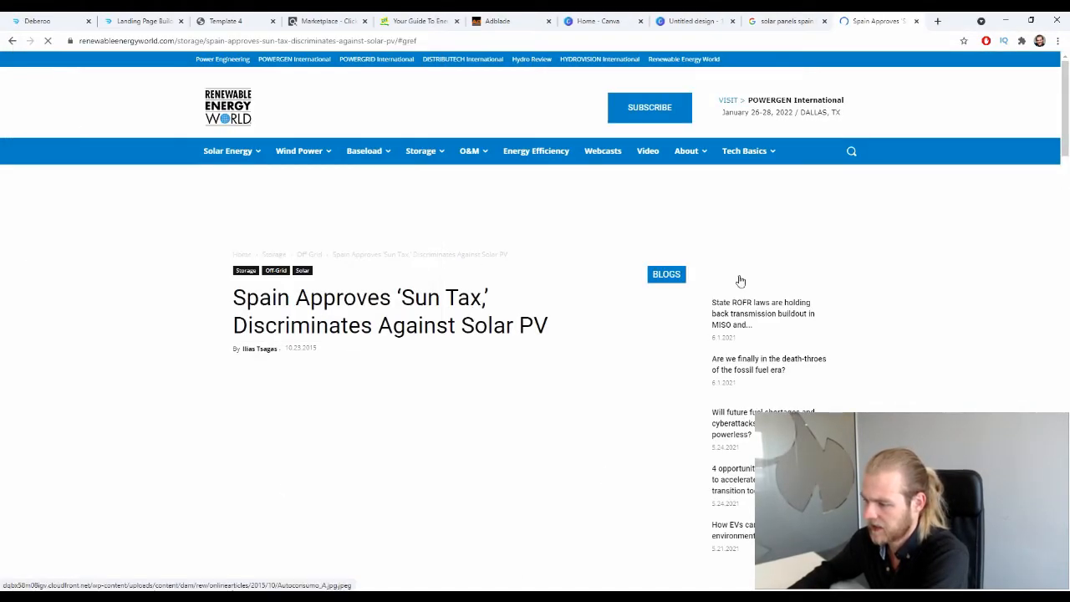
pyautogui.click(916, 21)
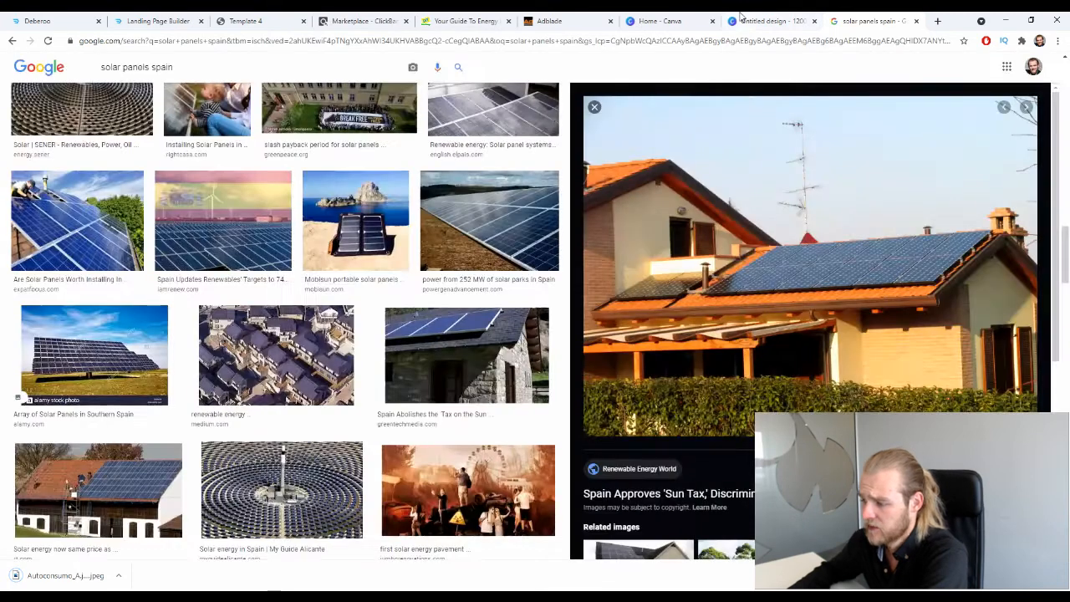
# Step: Switch to the 1200 x 900 px Canva design, upload the saved house photo and fill the whole page with it
pyautogui.click(740, 18)
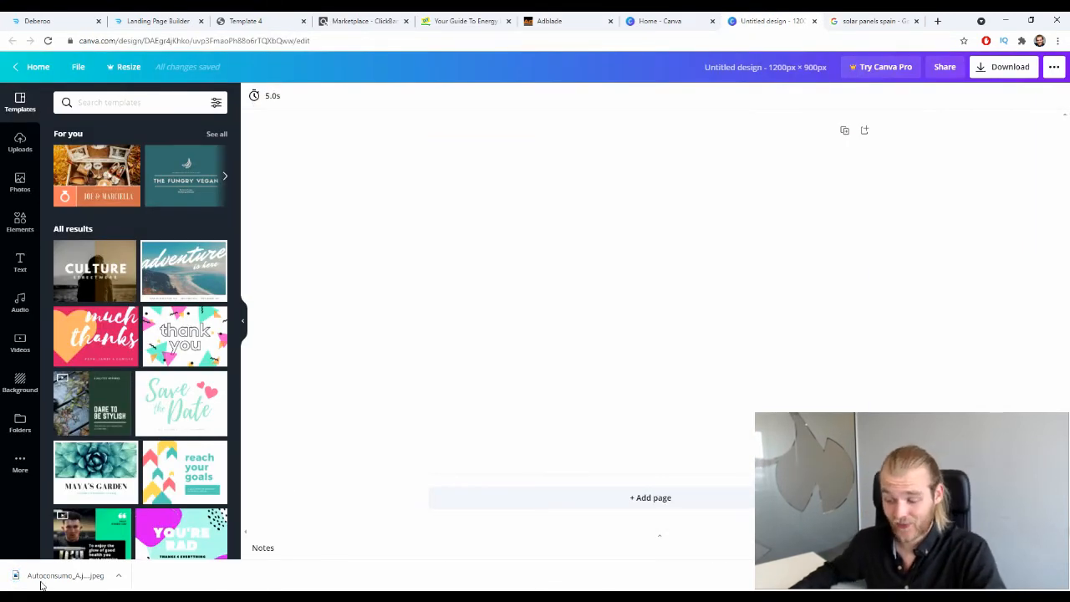
pyautogui.moveTo(33, 575); pyautogui.dragTo(147, 263)
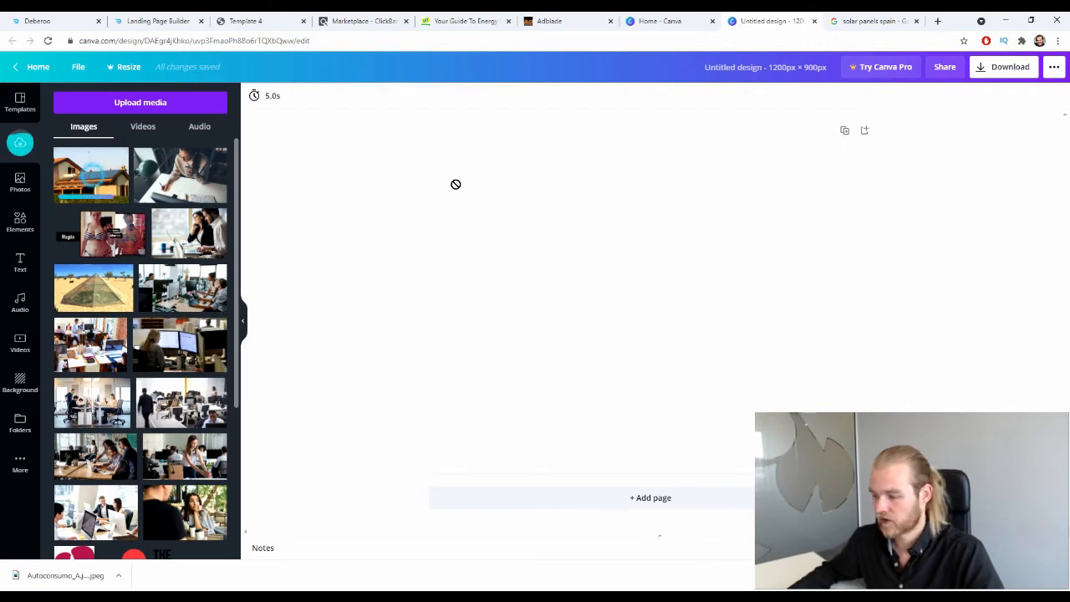
pyautogui.moveTo(456, 184); pyautogui.dragTo(515, 249)
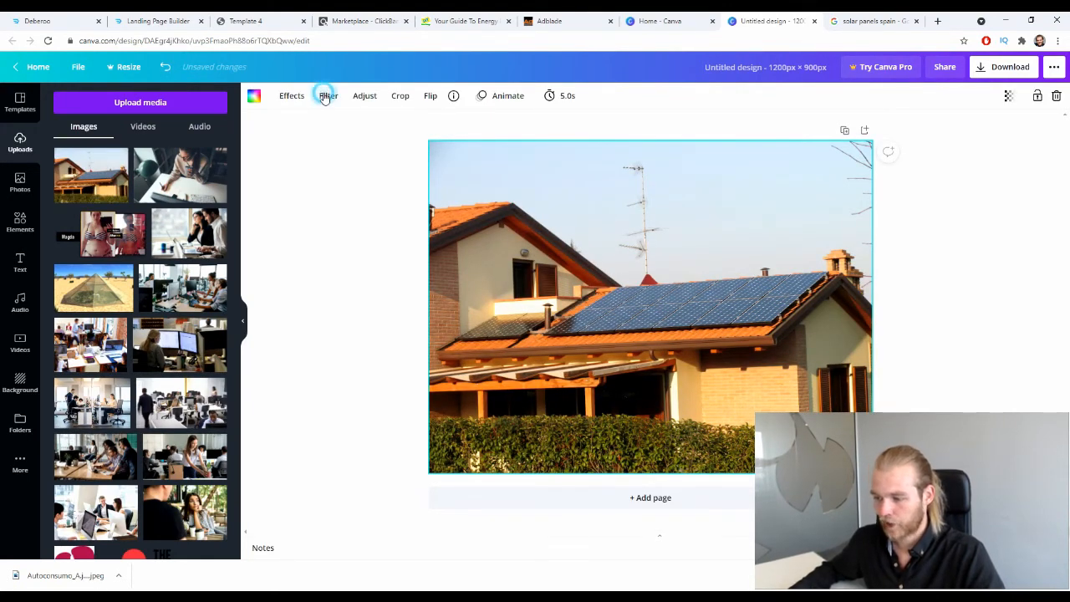
# Step: Adjust the house photo to brightness -15, contrast 18, saturation 100 and blur -13
pyautogui.click(326, 97)
pyautogui.click(380, 97)
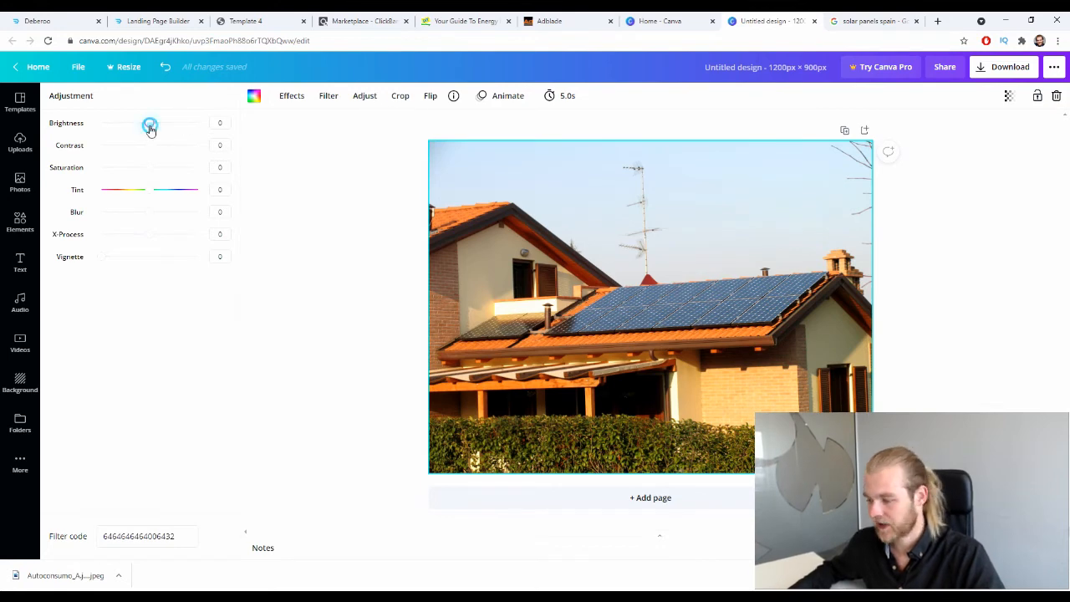
pyautogui.moveTo(151, 128); pyautogui.dragTo(199, 181)
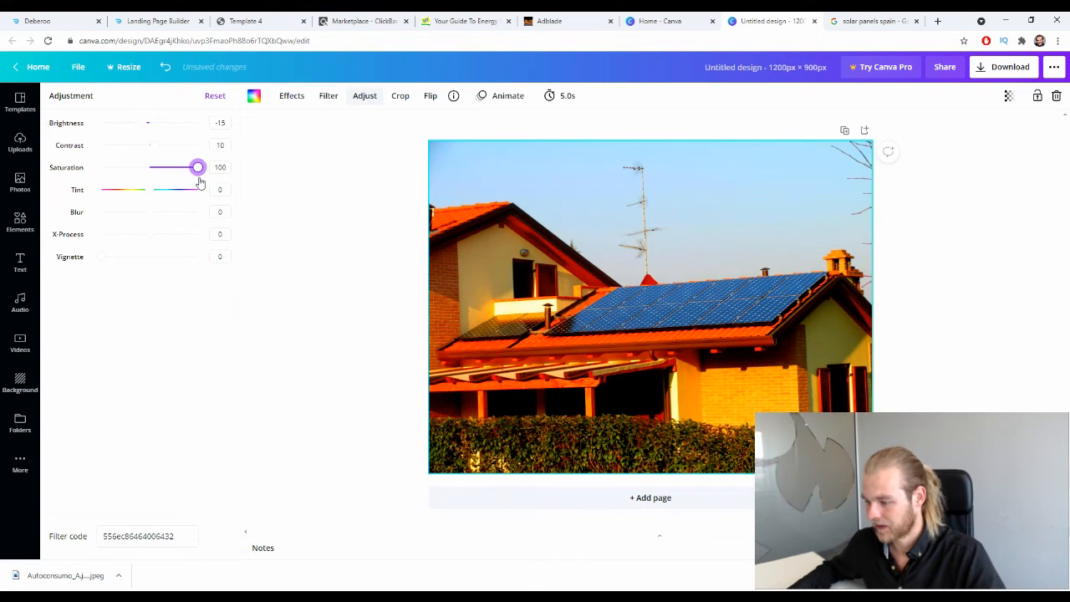
pyautogui.moveTo(158, 149); pyautogui.dragTo(159, 148)
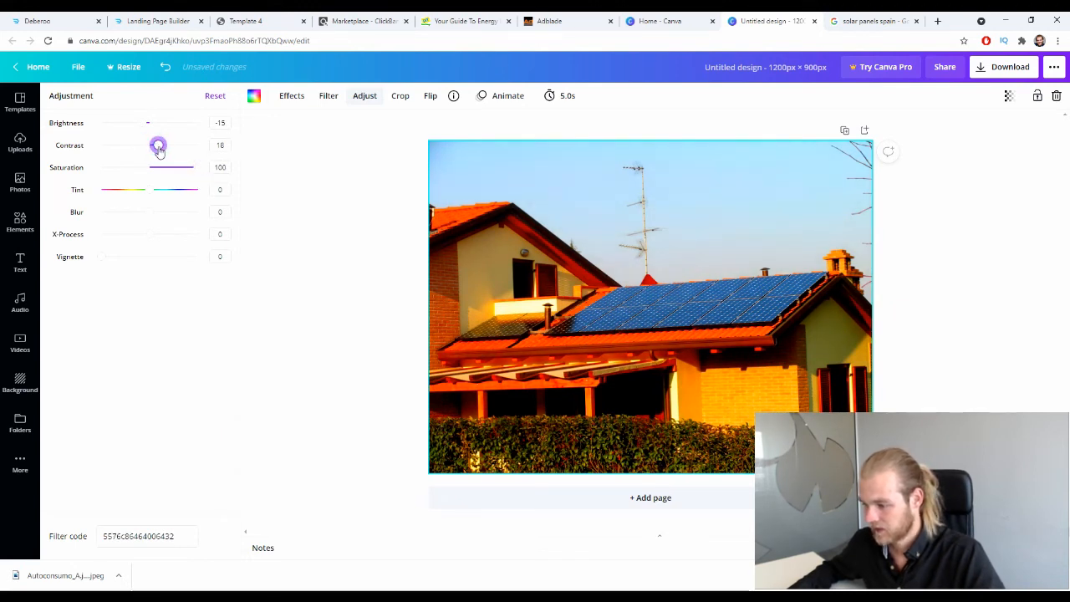
pyautogui.moveTo(146, 216); pyautogui.dragTo(142, 214)
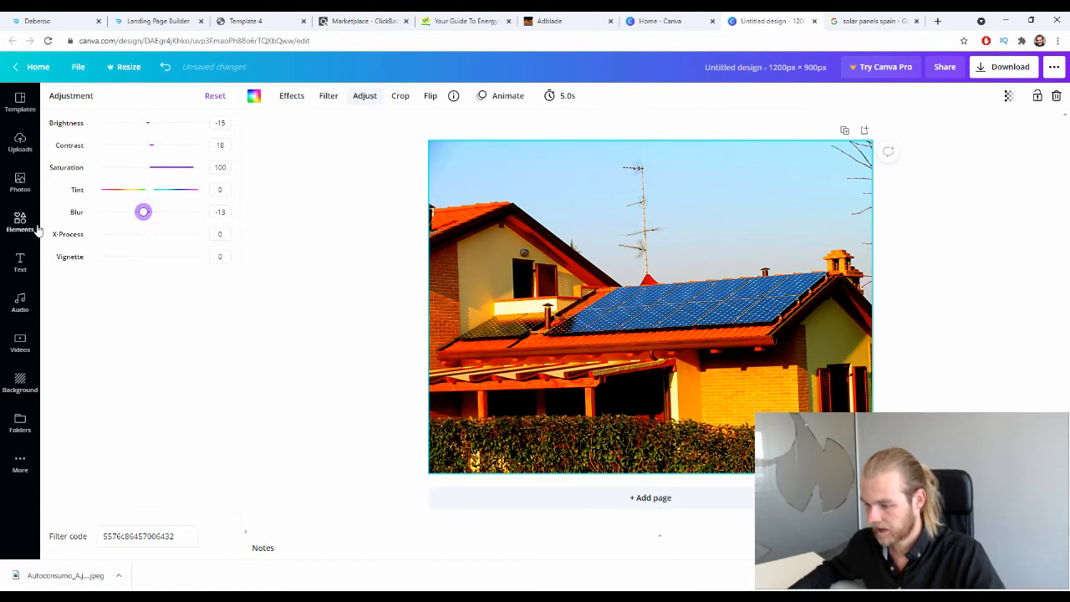
# Step: Add the curved arrow from the recently used elements above the solar roof and colour it red (#FF0000)
pyautogui.click(25, 184)
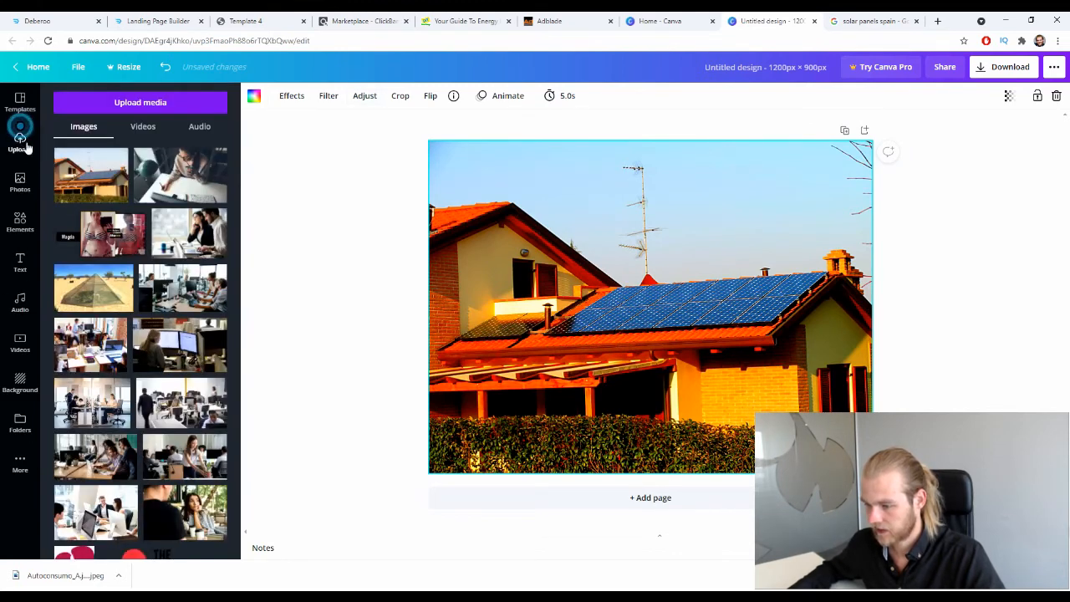
pyautogui.click(20, 221)
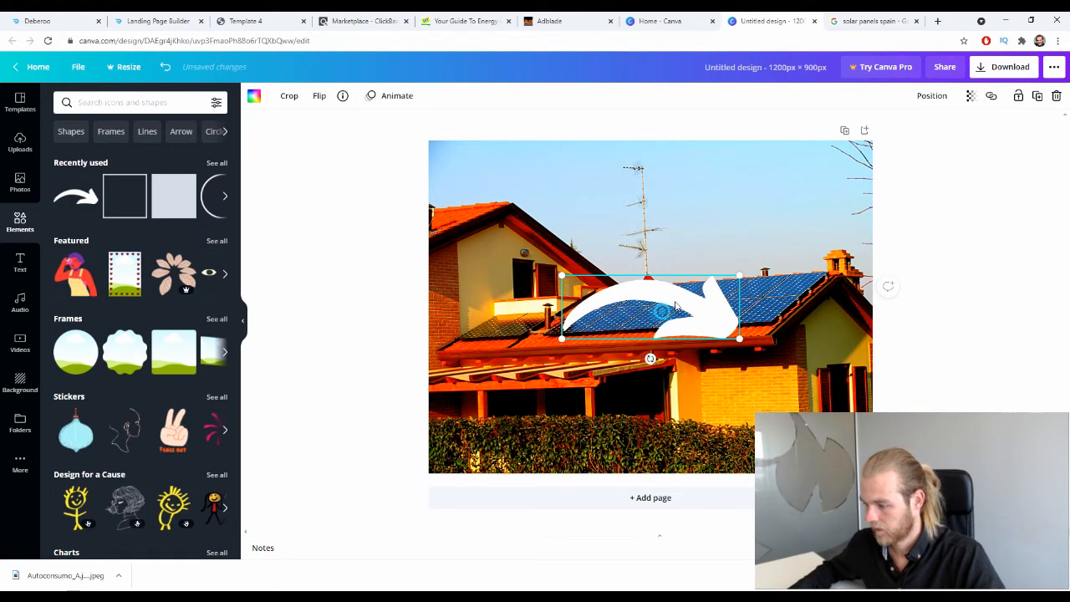
pyautogui.moveTo(660, 310); pyautogui.dragTo(716, 227)
pyautogui.click(252, 95)
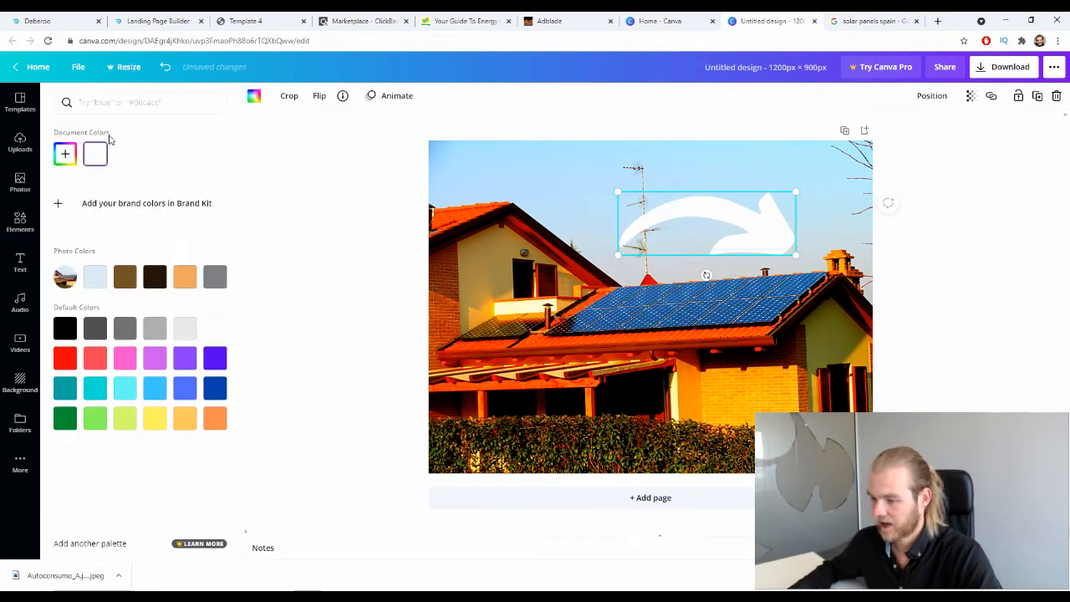
pyautogui.click(65, 154)
pyautogui.moveTo(153, 204); pyautogui.dragTo(276, 152)
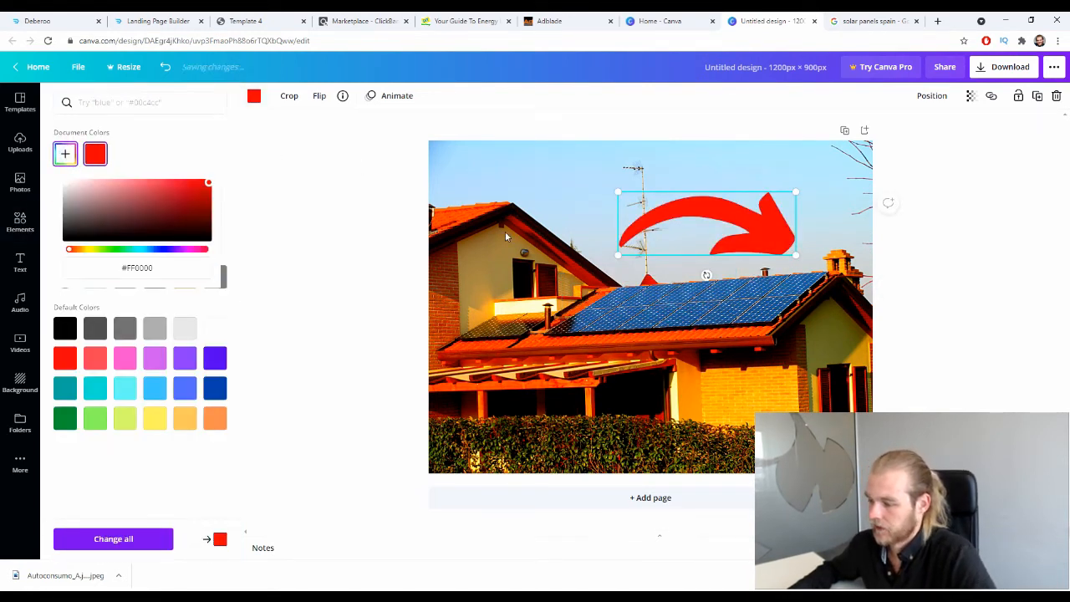
# Step: Flip the red arrow horizontally, then shrink, rotate and position it in the sky pointing down at the solar panels
pyautogui.click(319, 97)
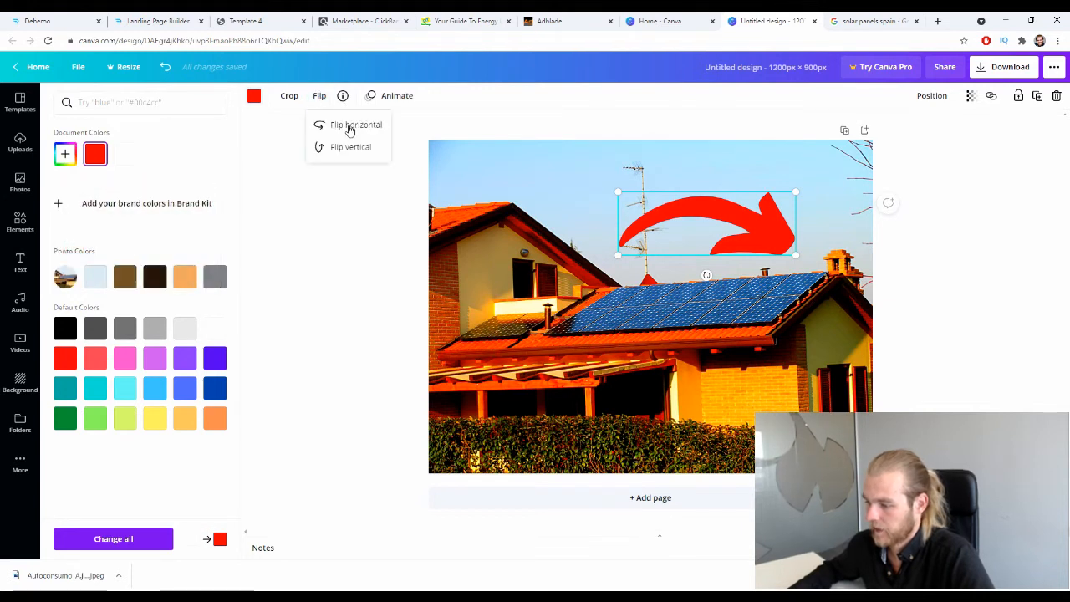
pyautogui.click(349, 128)
pyautogui.moveTo(709, 274); pyautogui.dragTo(765, 278)
pyautogui.moveTo(755, 174); pyautogui.dragTo(747, 203)
pyautogui.moveTo(698, 246); pyautogui.dragTo(755, 208)
pyautogui.click(978, 307)
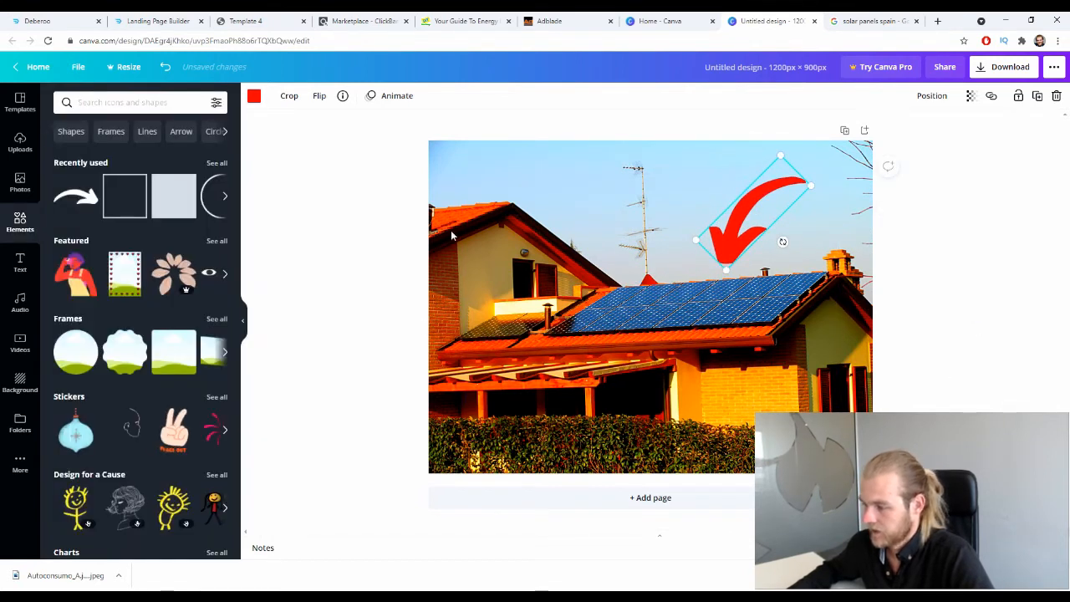
pyautogui.click(399, 233)
# Step: Download the 1200 x 900 px design as a PNG and dismiss the Canva Pro offer
pyautogui.click(1011, 70)
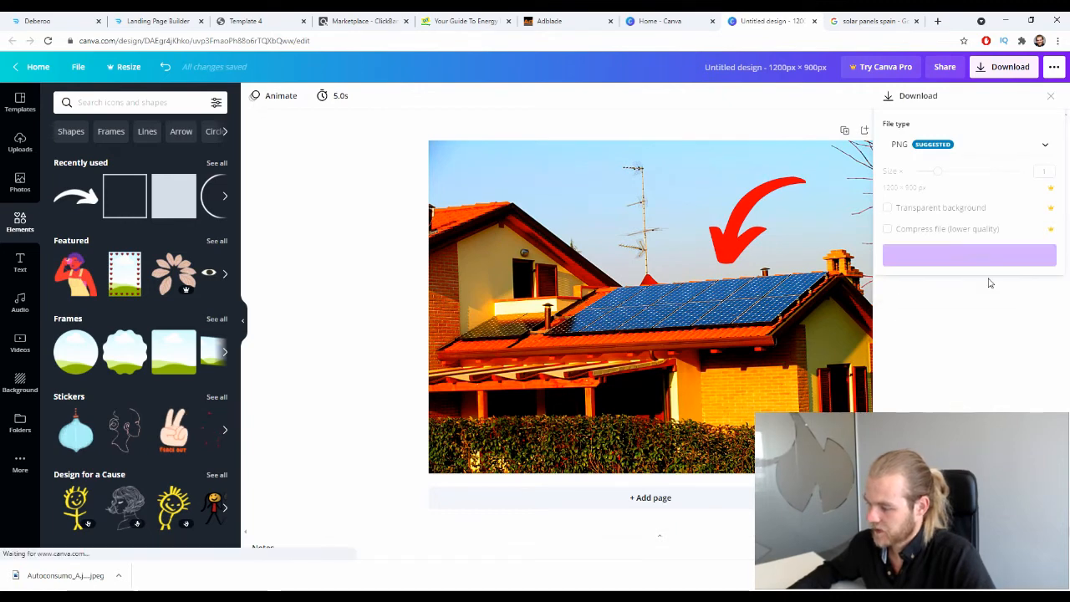
pyautogui.click(992, 268)
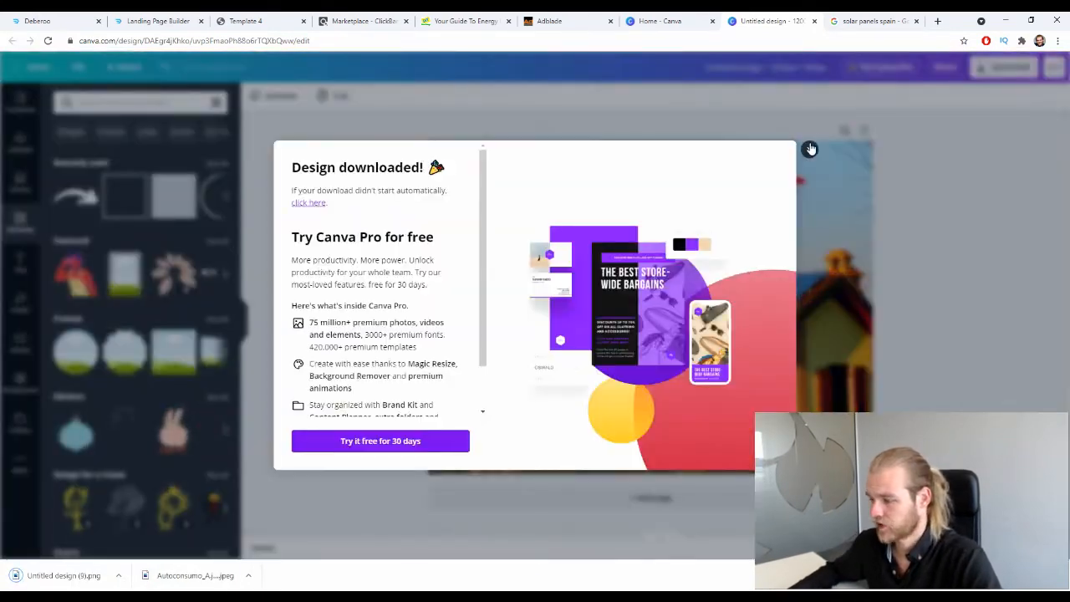
pyautogui.click(810, 149)
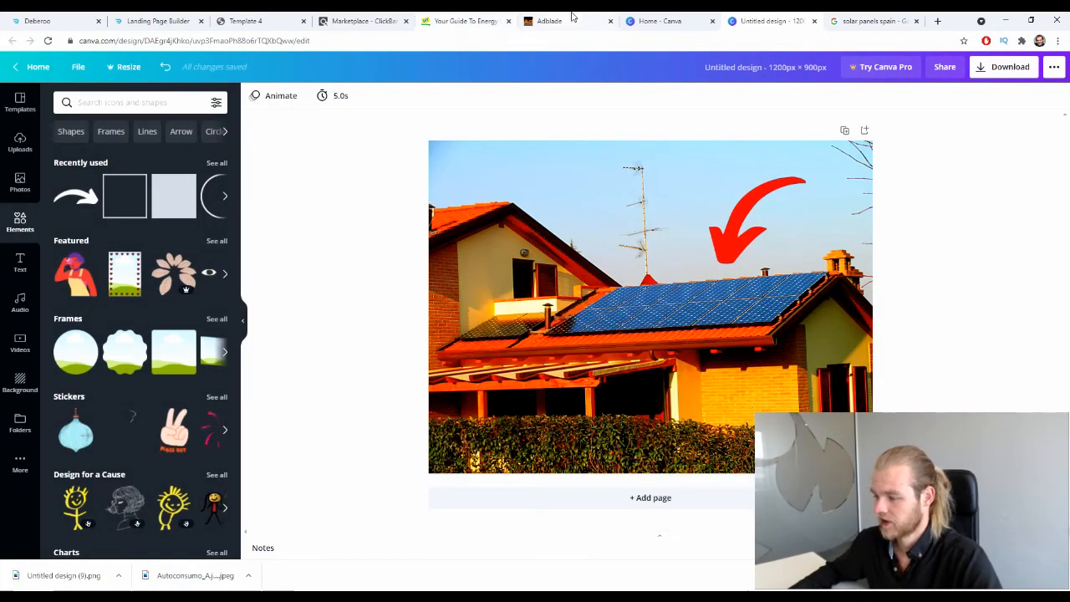
# Step: Switch to the Adblade ad form and try to upload Untitled design (9).png as the large image
pyautogui.click(573, 17)
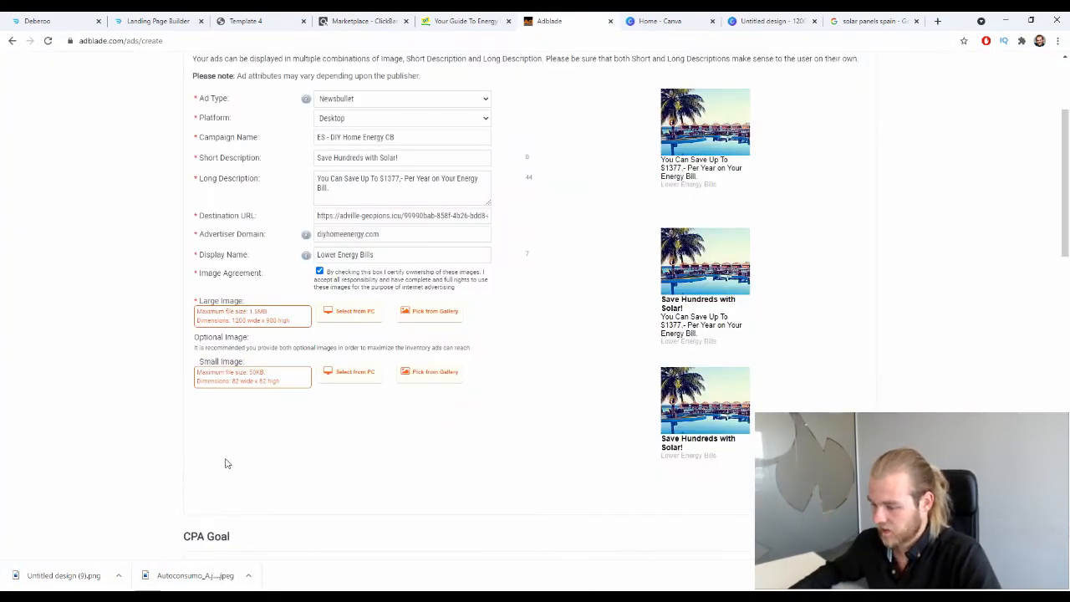
pyautogui.click(359, 313)
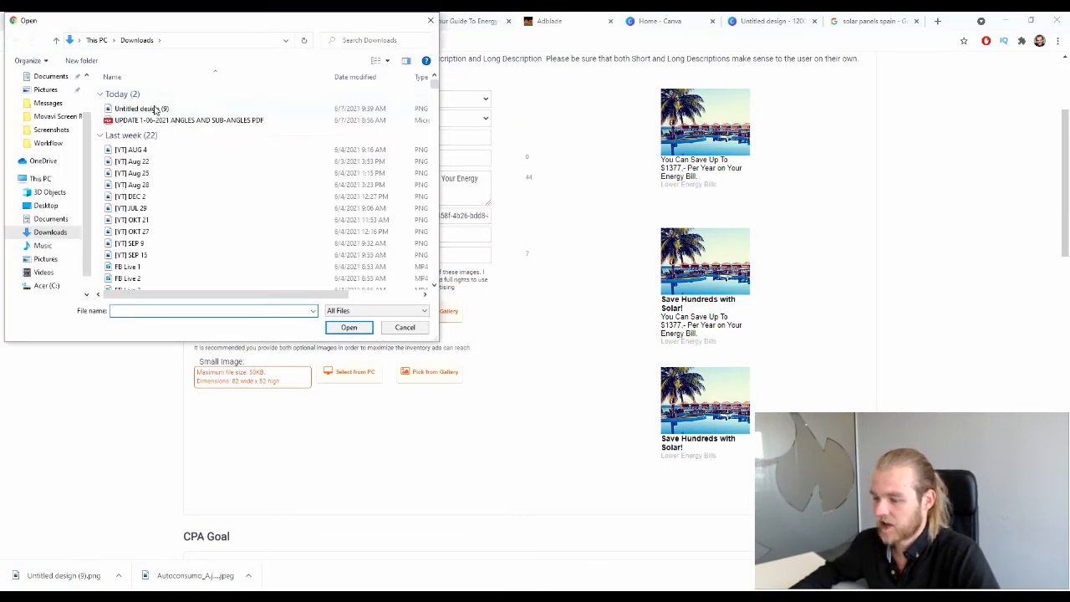
pyautogui.click(154, 110)
pyautogui.click(357, 330)
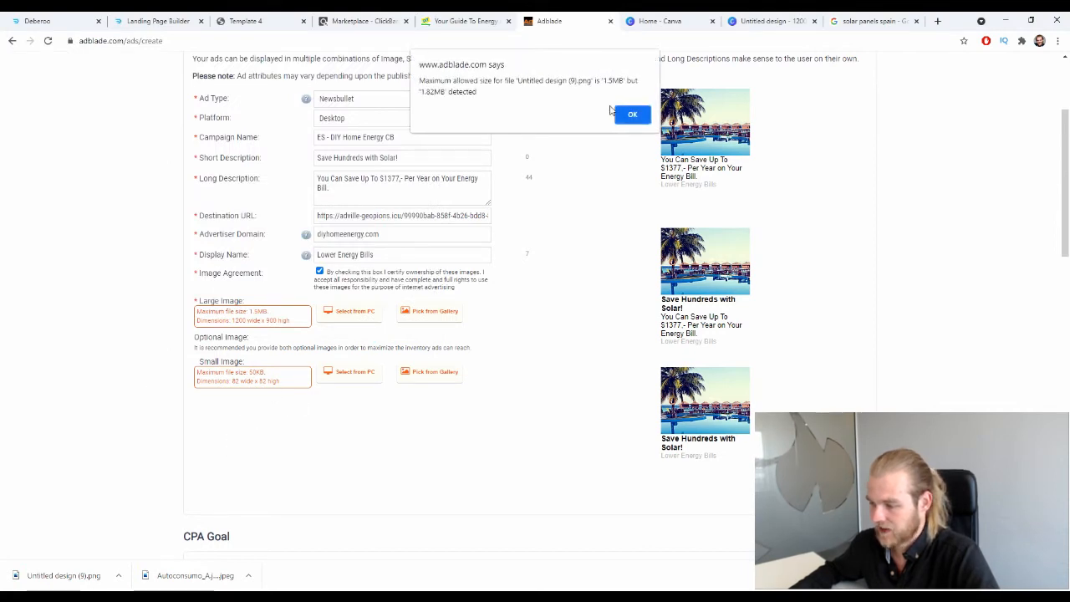
pyautogui.click(633, 115)
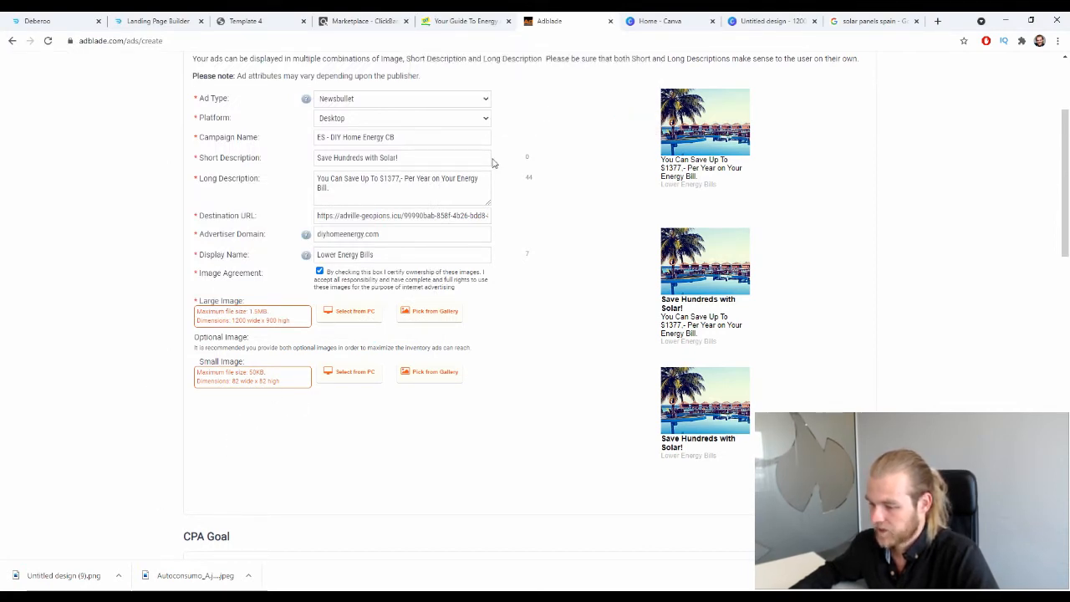
# Step: Switch back to the 1200 x 900 px Canva design and download it as a JPG
pyautogui.click(872, 21)
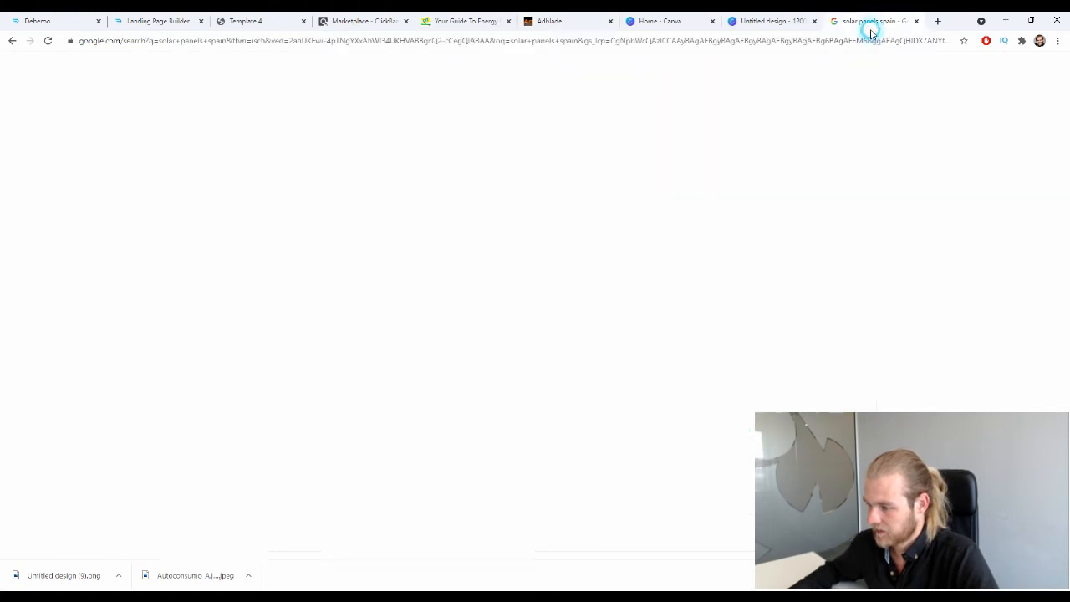
pyautogui.click(773, 21)
pyautogui.click(888, 76)
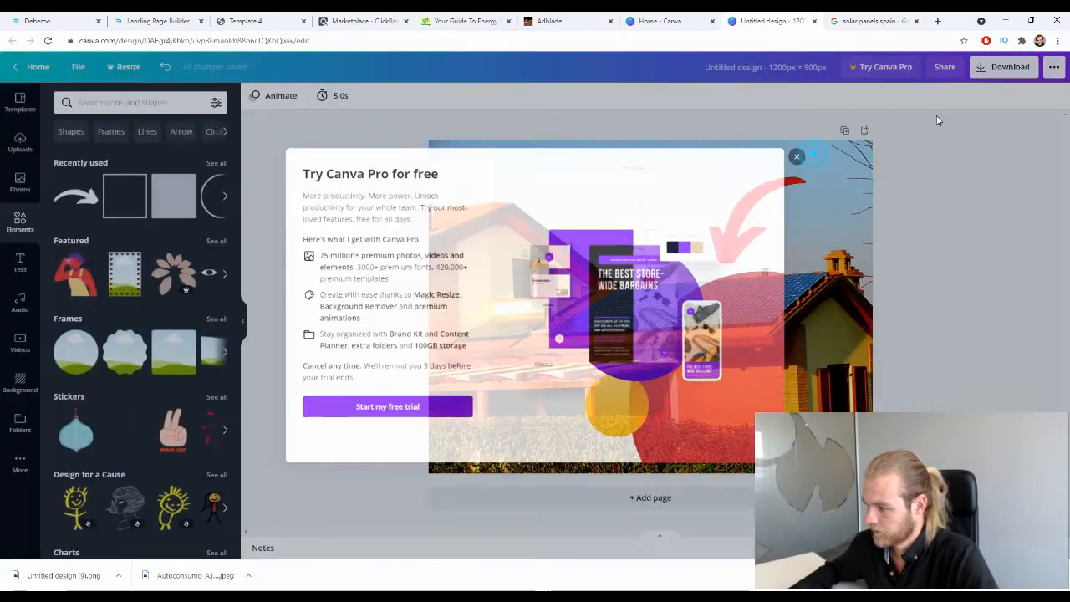
pyautogui.click(936, 115)
pyautogui.click(990, 65)
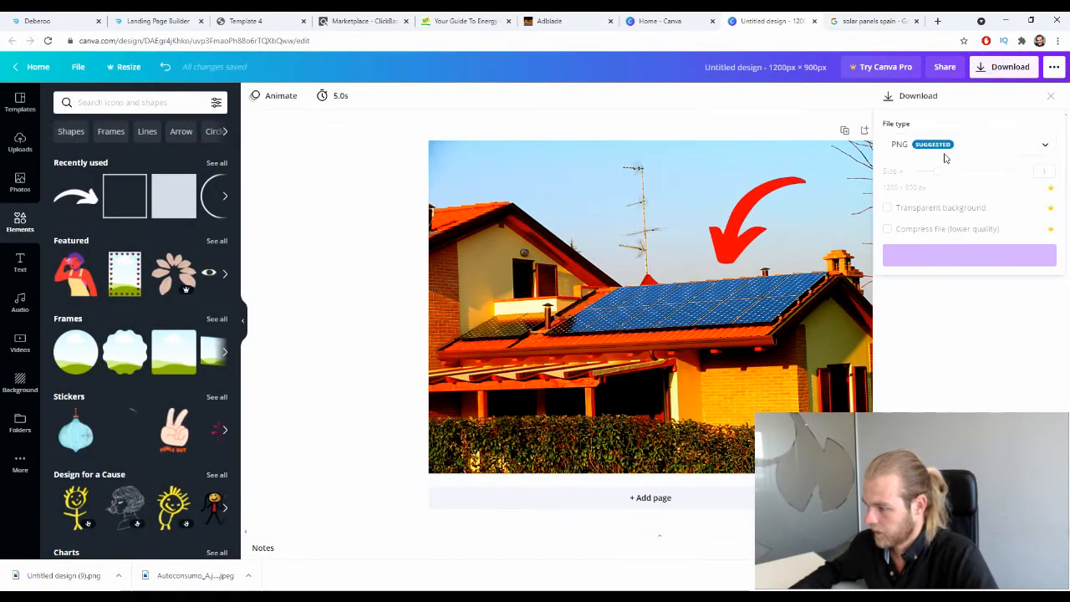
pyautogui.click(946, 149)
pyautogui.click(948, 179)
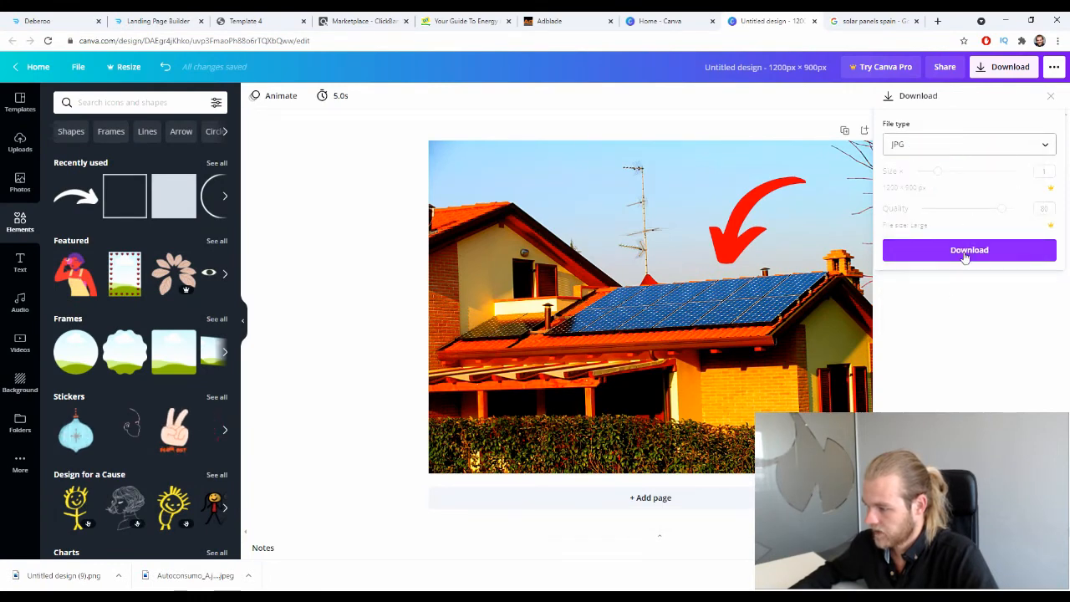
pyautogui.click(966, 254)
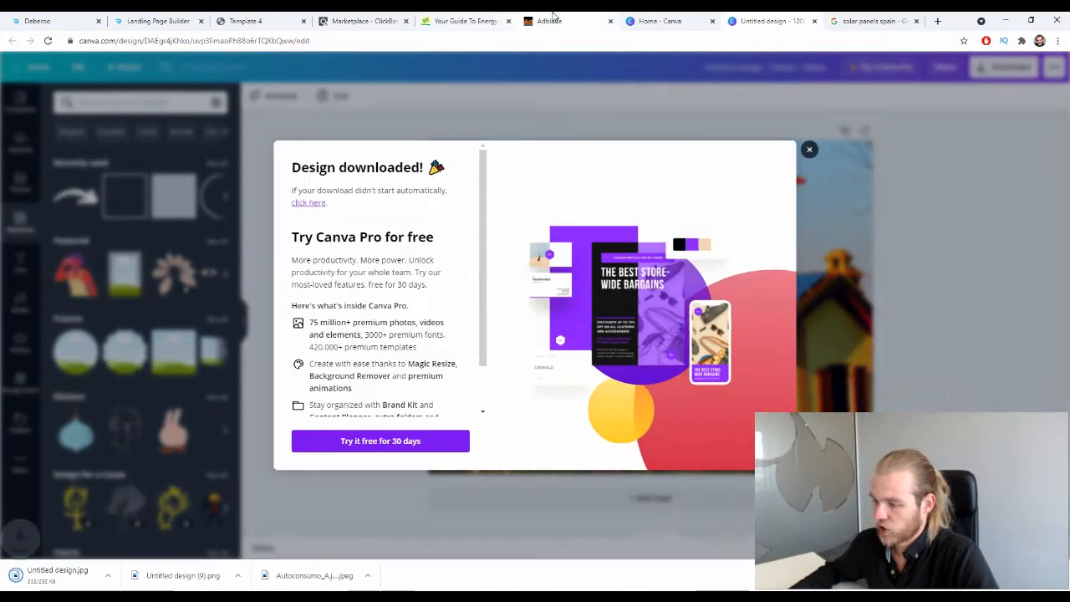
# Step: Return to the Adblade ad form and upload Untitled design.jpg as the large image
pyautogui.click(556, 18)
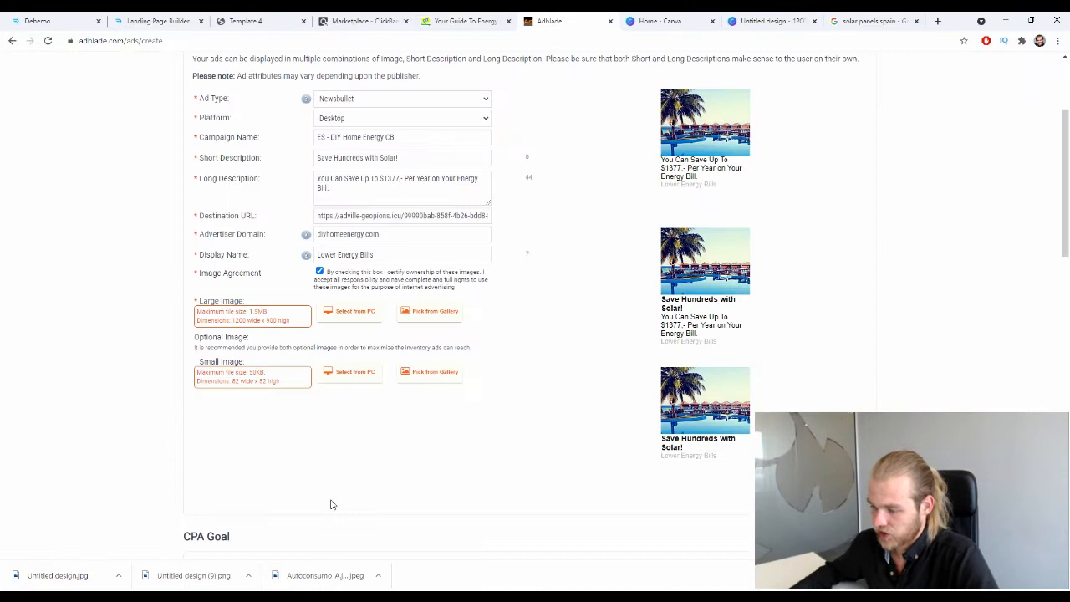
pyautogui.click(349, 311)
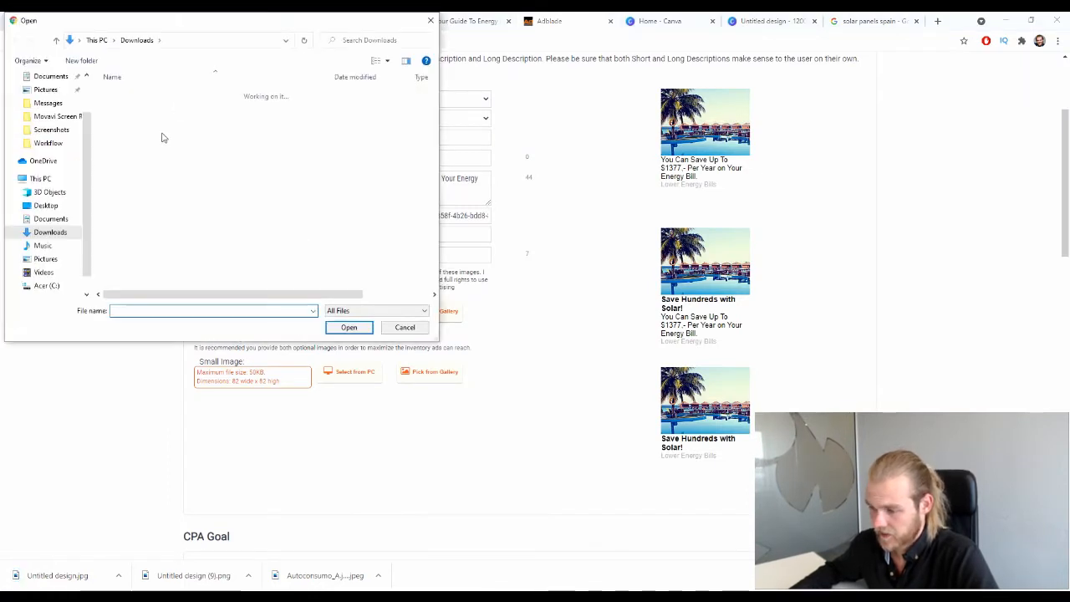
pyautogui.click(151, 121)
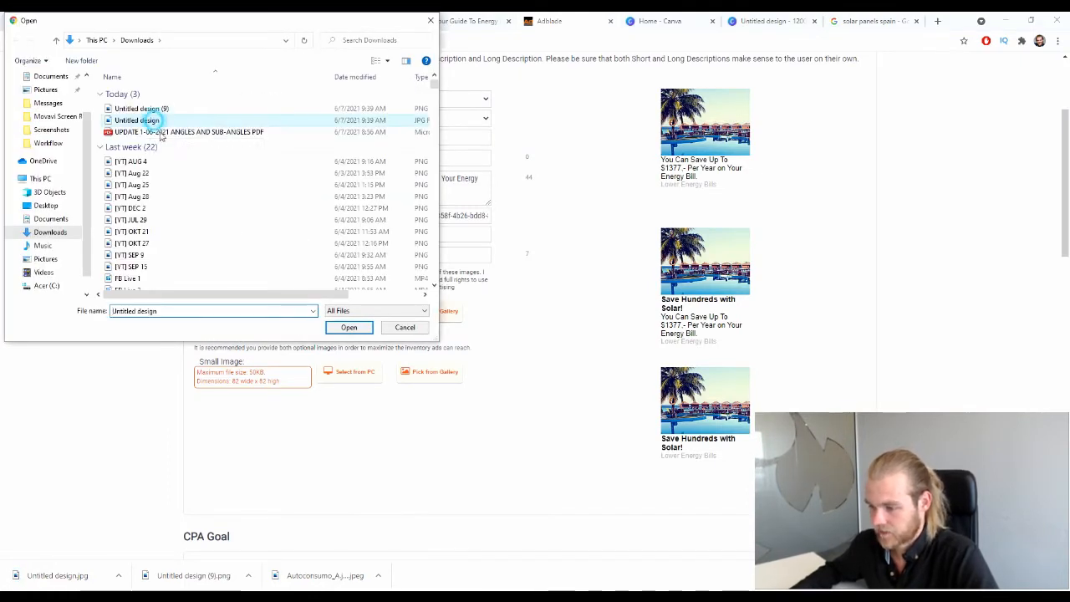
pyautogui.click(350, 330)
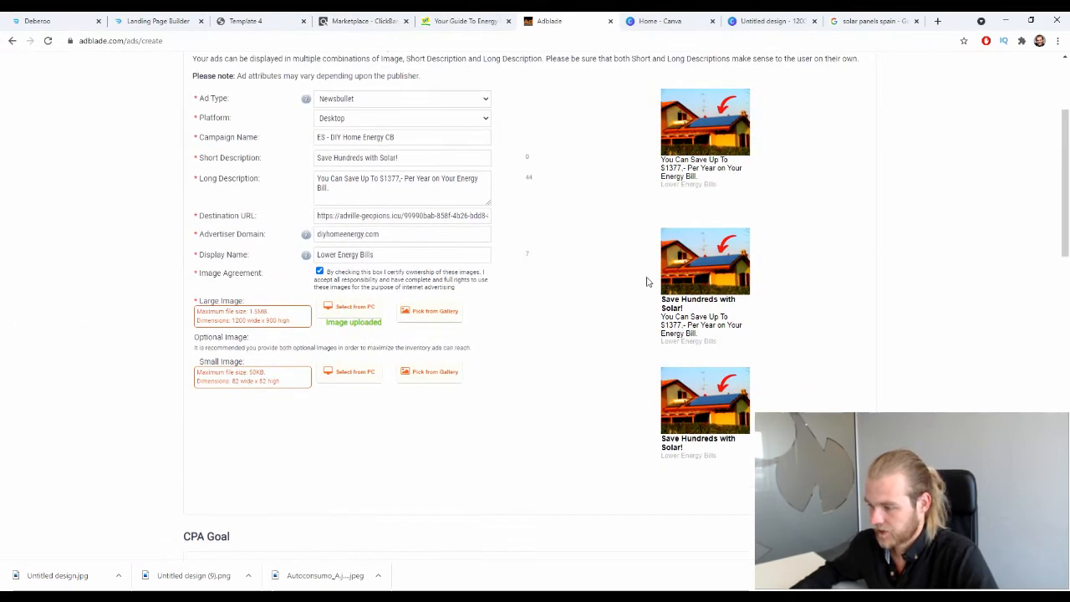
# Step: Switch to the Canva home page and create a new custom design of 82 x 82 px for the small image
pyautogui.scroll(-1, 468, 452)
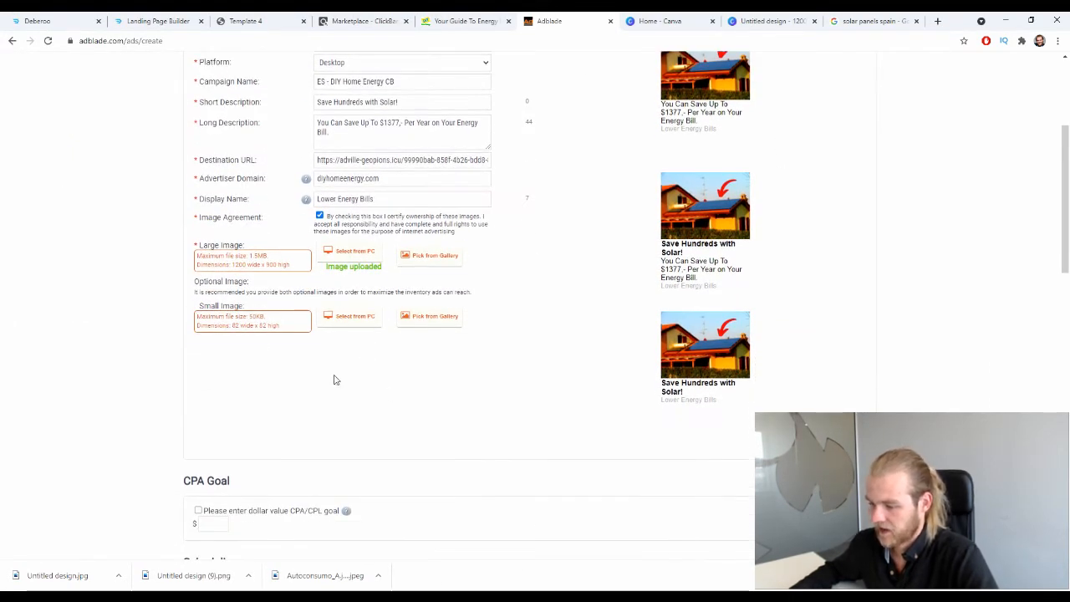
pyautogui.click(660, 21)
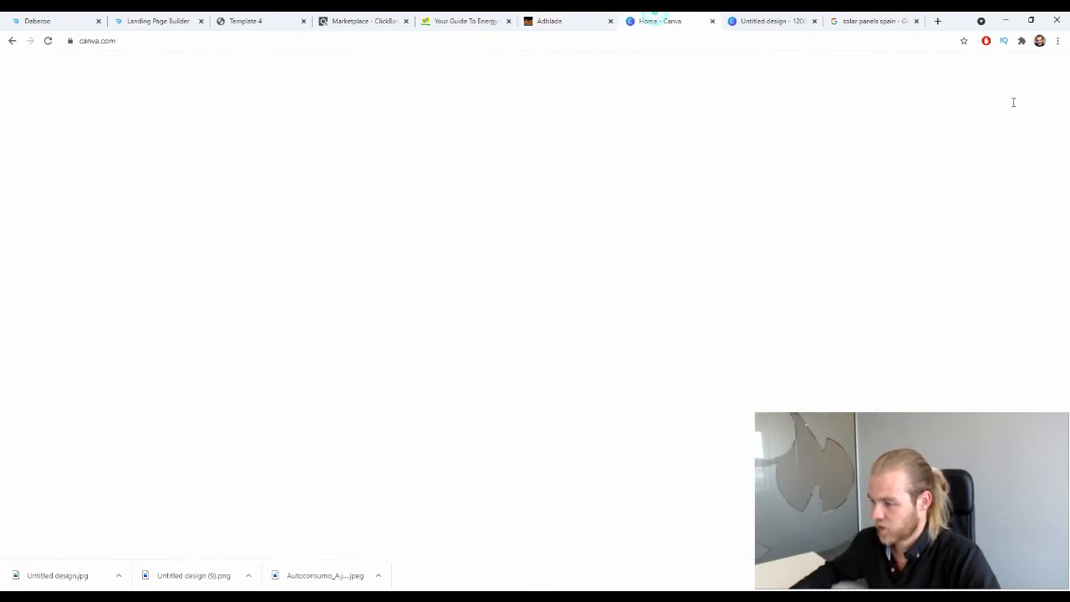
pyautogui.press('BackSpace')
pyautogui.press('BackSpace')
pyautogui.press('BackSpace')
pyautogui.press('BackSpace')
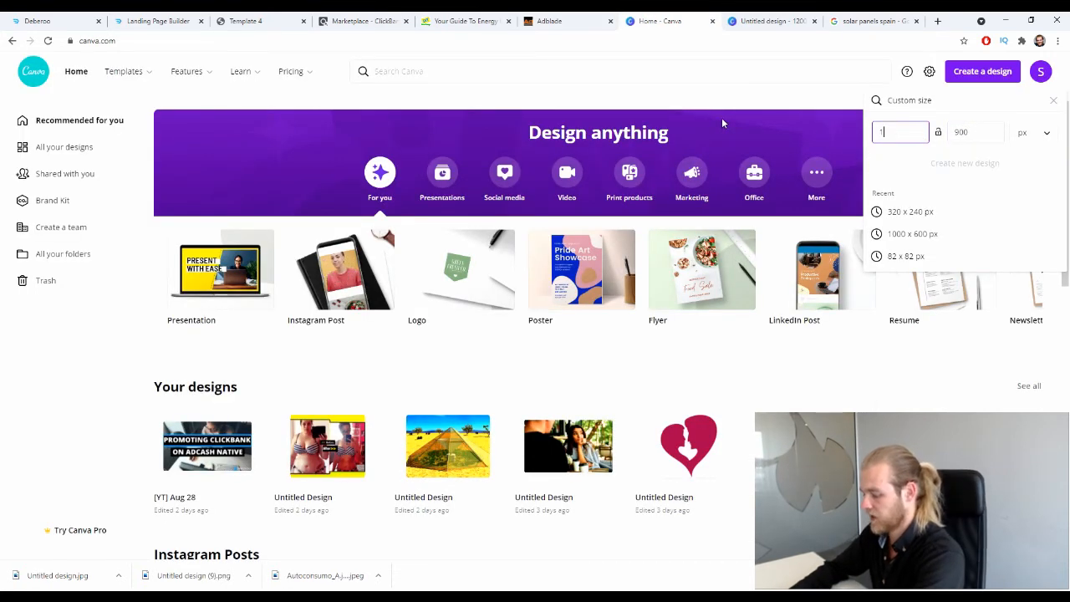
pyautogui.write('82')
pyautogui.press('Tab')
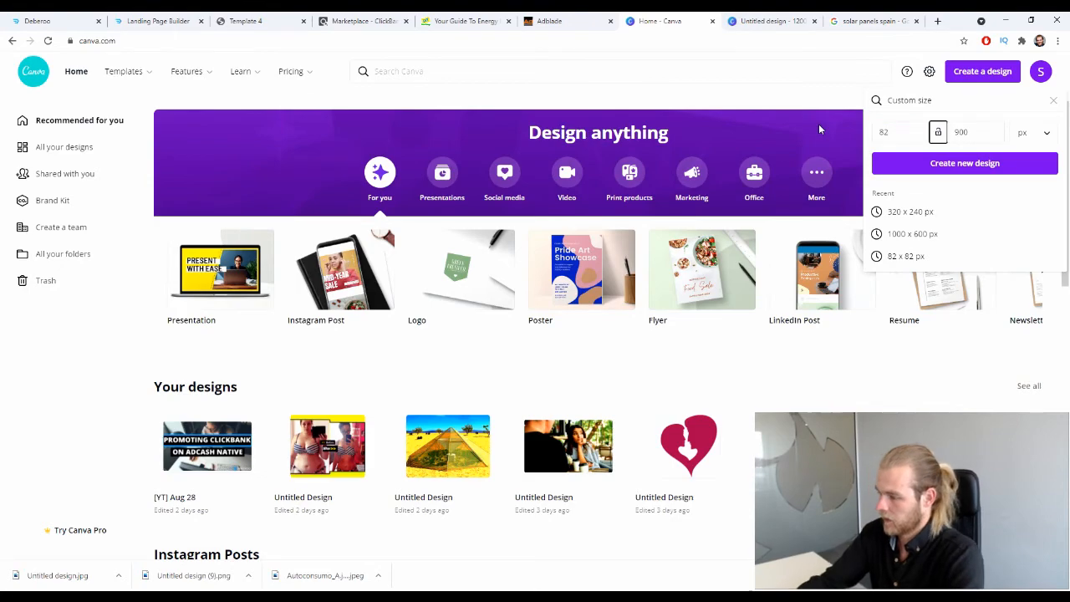
pyautogui.write('82')
pyautogui.press('Return')
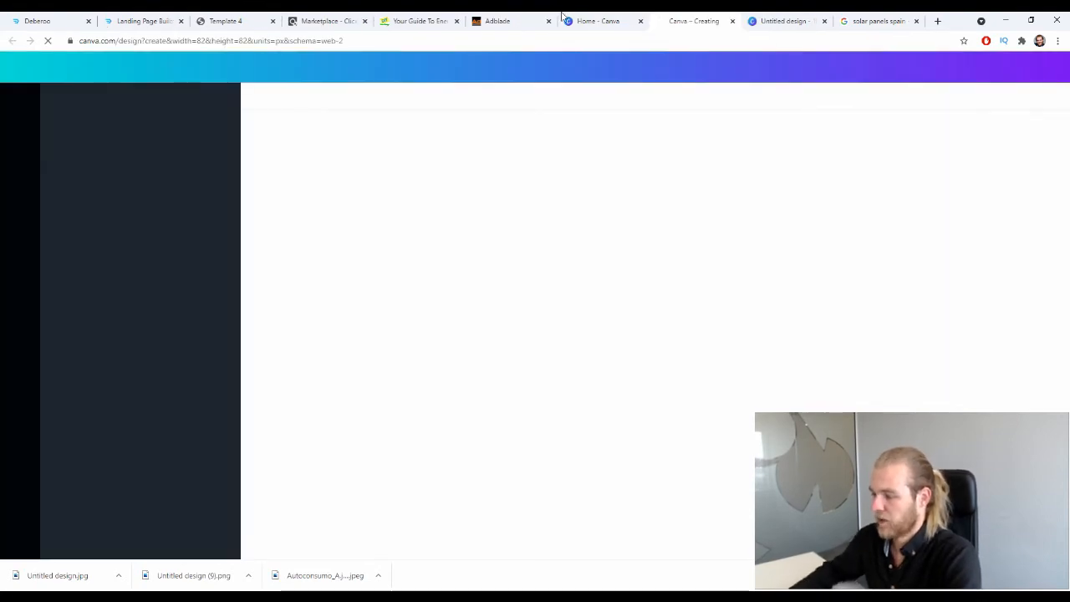
# Step: Switch to Google Images, search for "solar panel" and browse the results for a picture for the small image
pyautogui.click(878, 21)
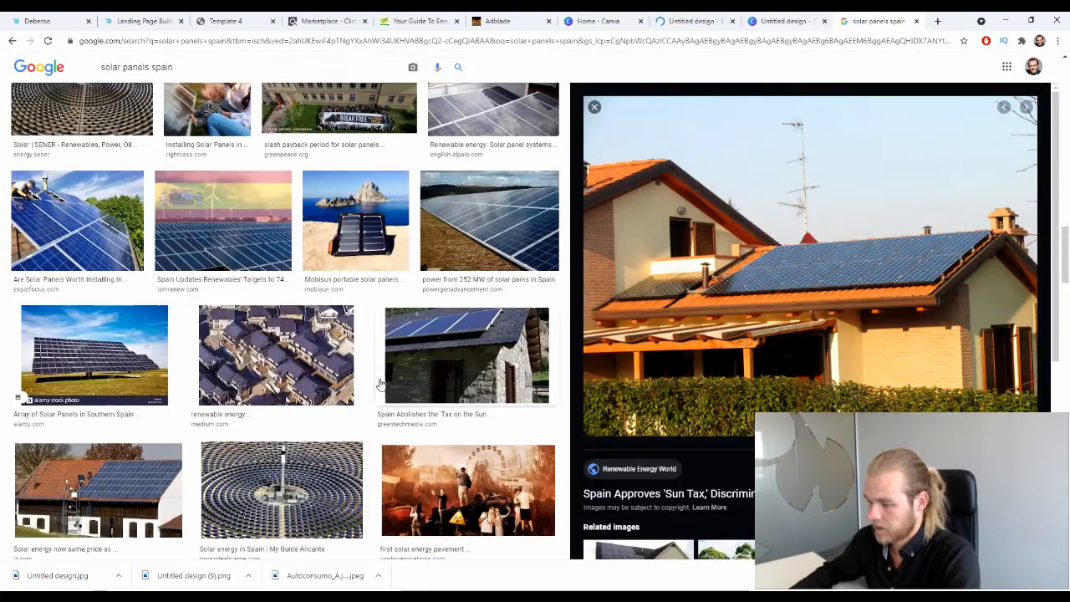
pyautogui.scroll(-5, 380, 371)
pyautogui.scroll(8, 381, 370)
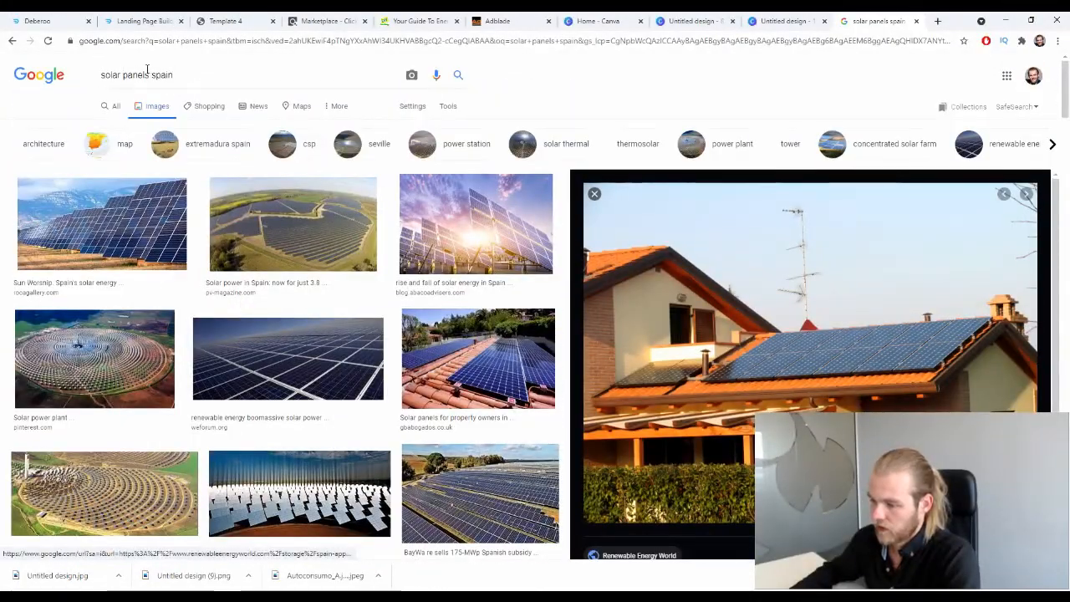
pyautogui.doubleClick(157, 74)
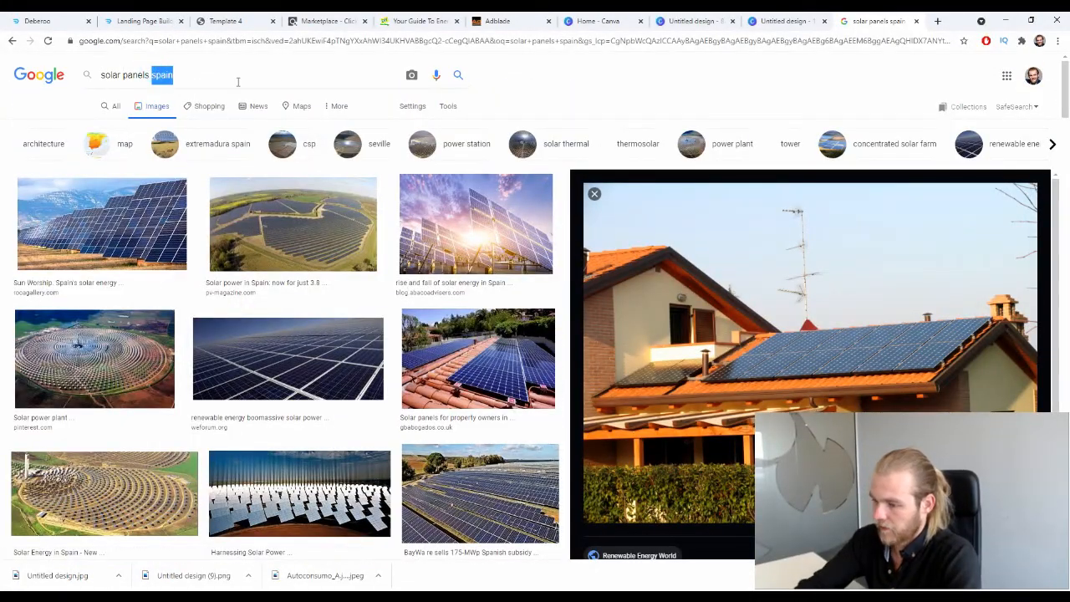
pyautogui.press('BackSpace')
pyautogui.press('BackSpace')
pyautogui.press('BackSpace')
pyautogui.press('Return')
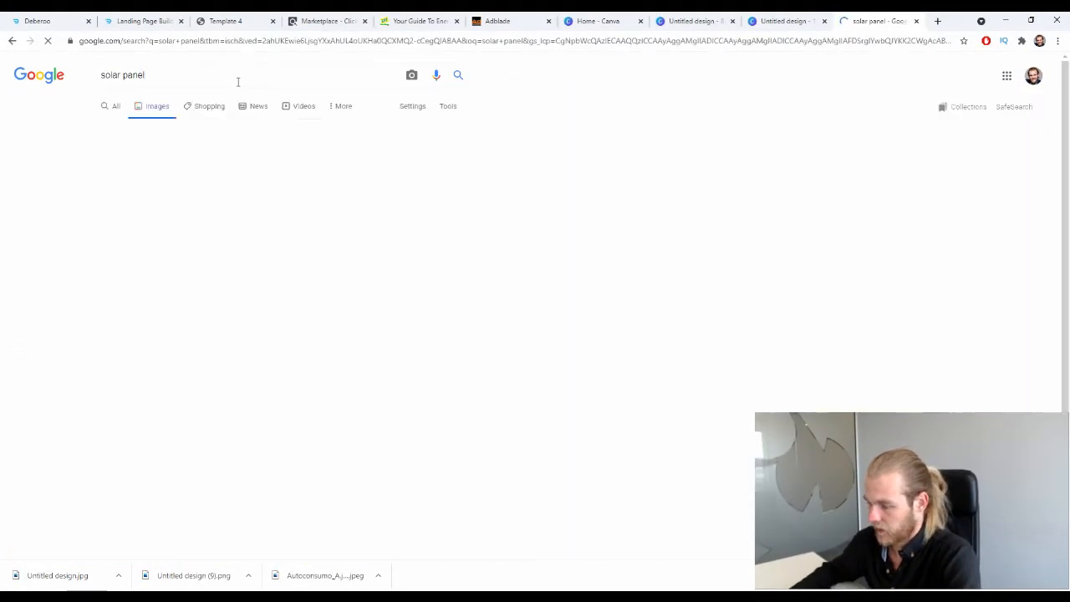
pyautogui.scroll(-2, 255, 156)
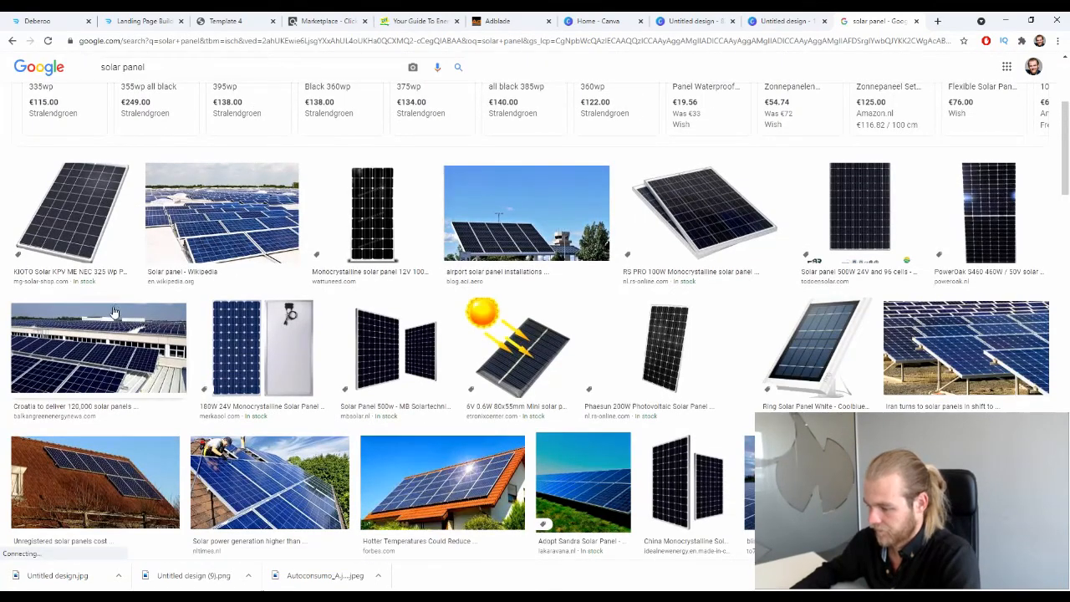
pyautogui.scroll(-5, 121, 305)
pyautogui.scroll(-3, 123, 305)
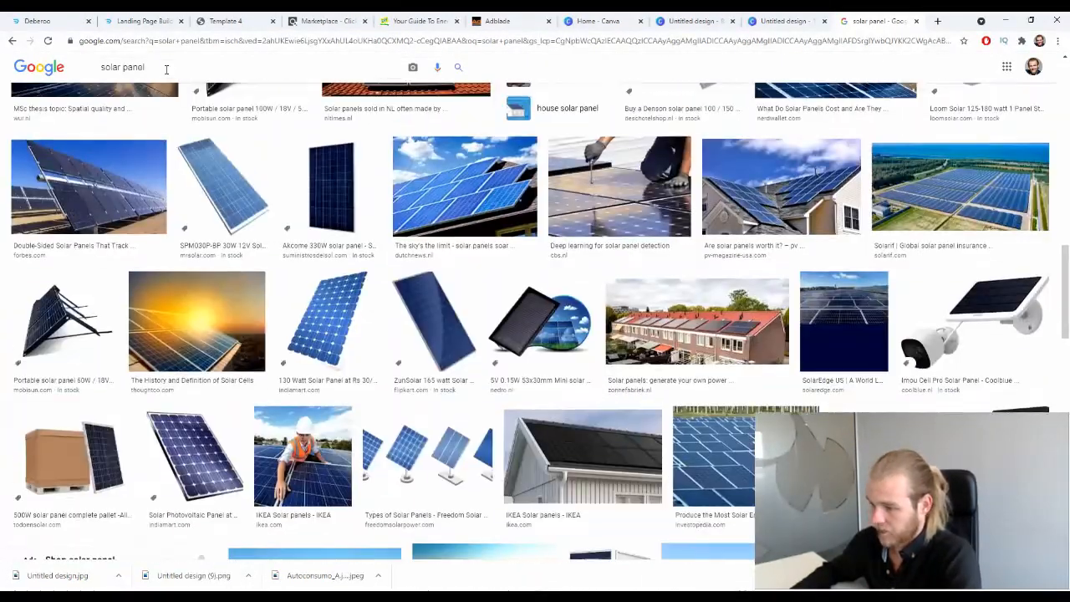
# Step: Search Google Images for "solar panel brand" and browse the brand logo results
pyautogui.click(184, 69)
pyautogui.write('brand')
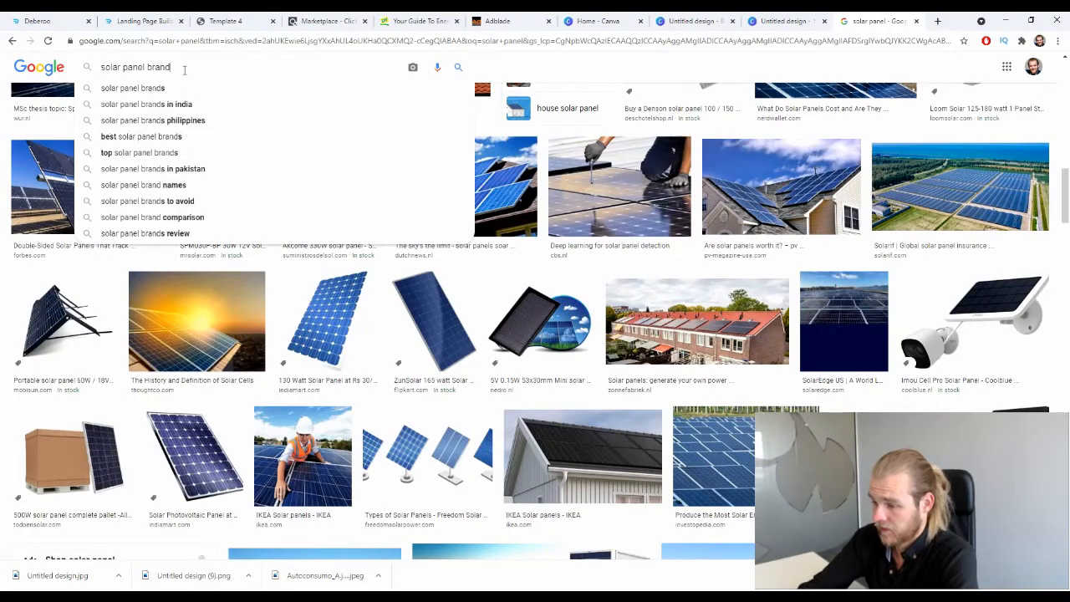
pyautogui.press('Return')
pyautogui.scroll(-8, 96, 297)
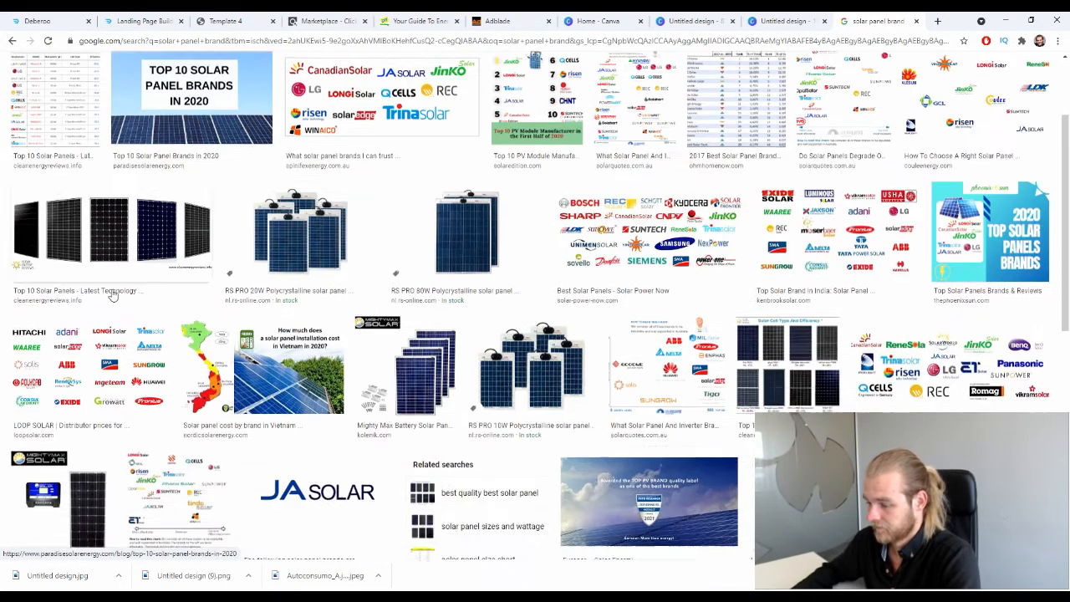
# Step: Go back to the "solar panel" image results and browse them for a picture for the small image
pyautogui.scroll(-7, 102, 290)
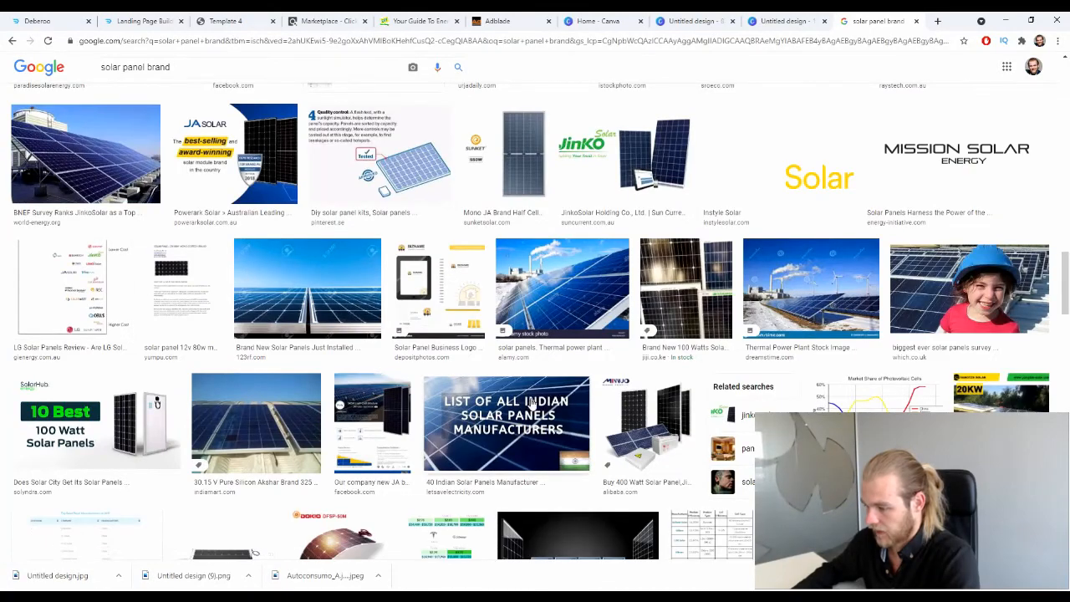
pyautogui.scroll(-3, 127, 291)
pyautogui.click(12, 44)
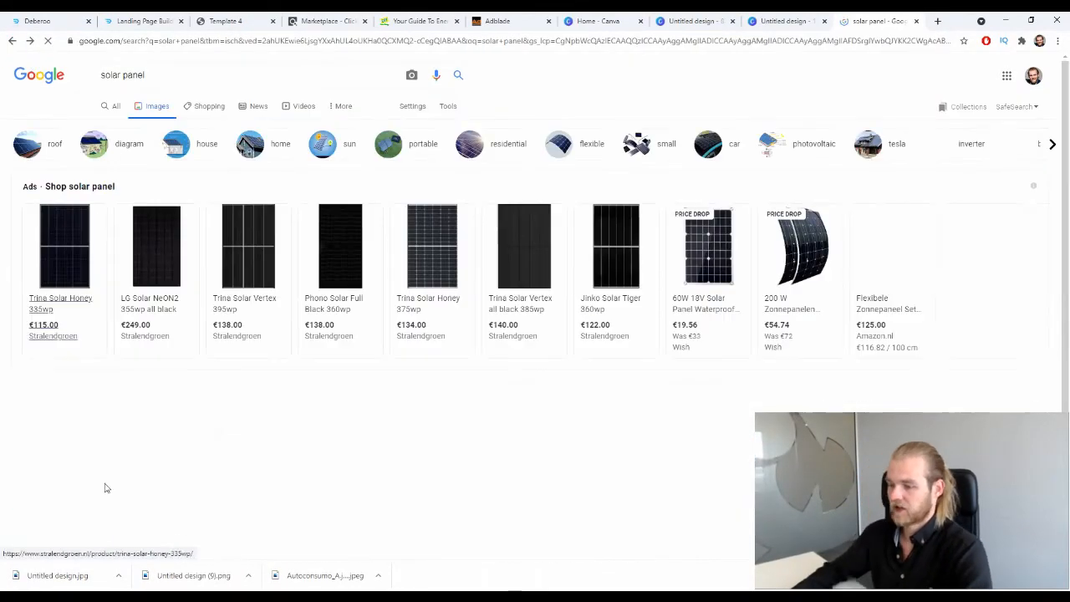
pyautogui.scroll(-10, 444, 310)
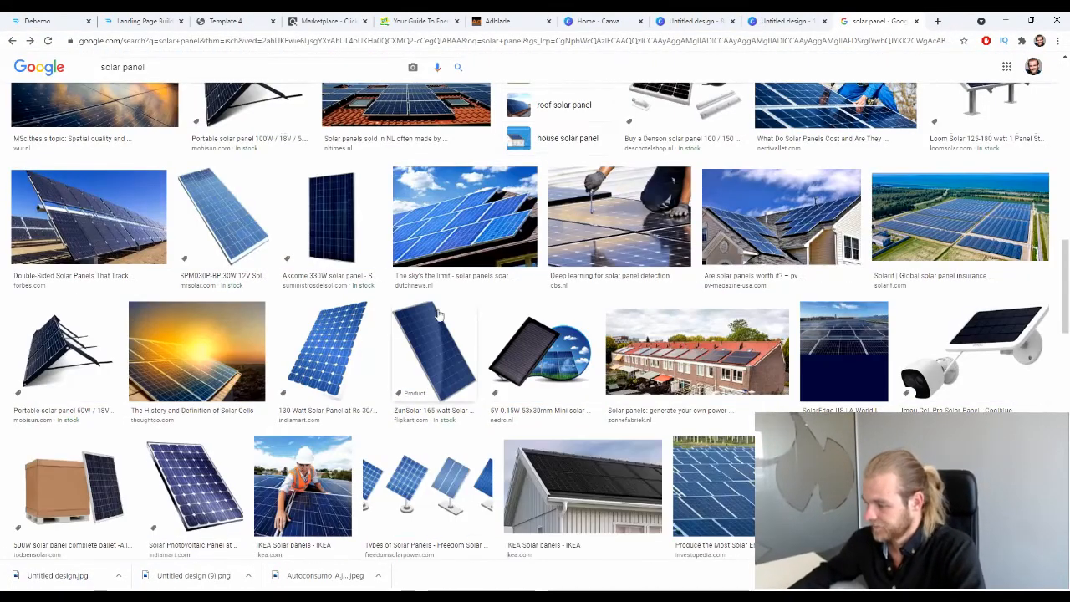
pyautogui.scroll(5, 434, 312)
pyautogui.scroll(-15, 411, 313)
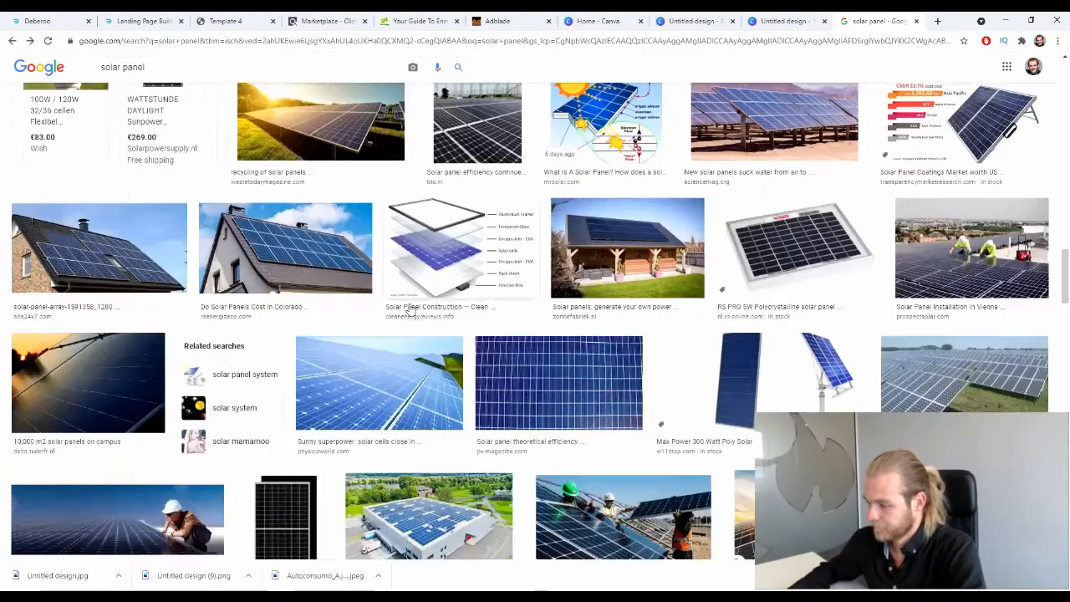
pyautogui.scroll(-10, 456, 294)
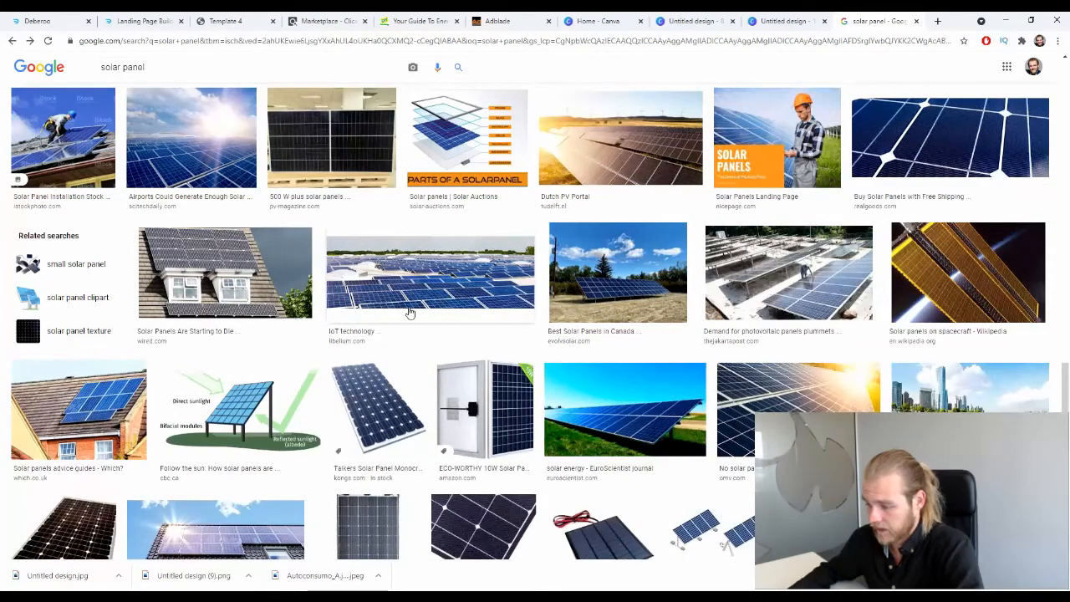
pyautogui.scroll(-3, 443, 249)
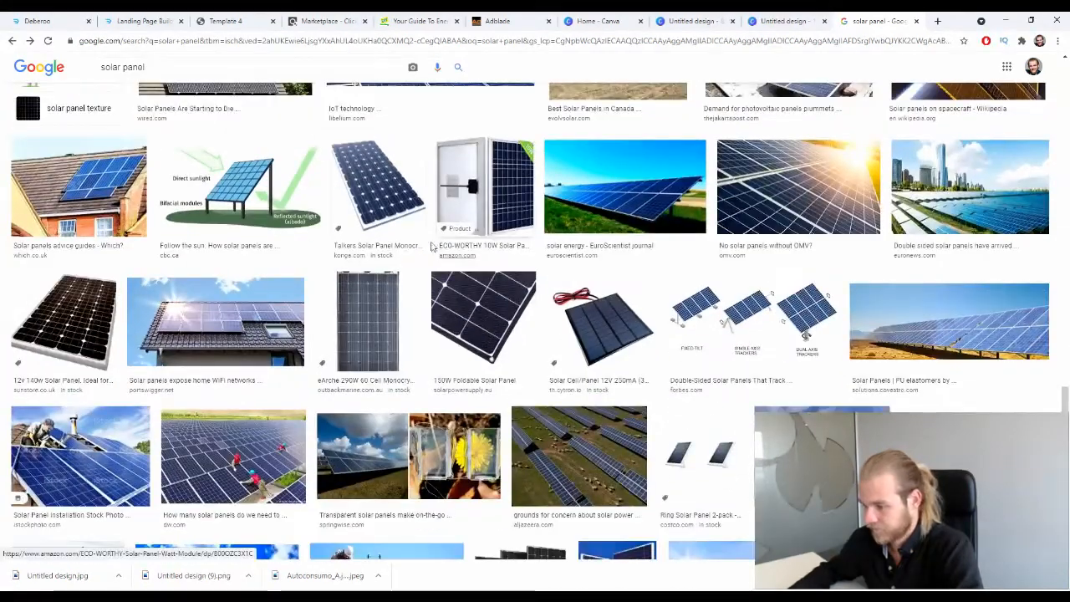
pyautogui.scroll(-2, 416, 261)
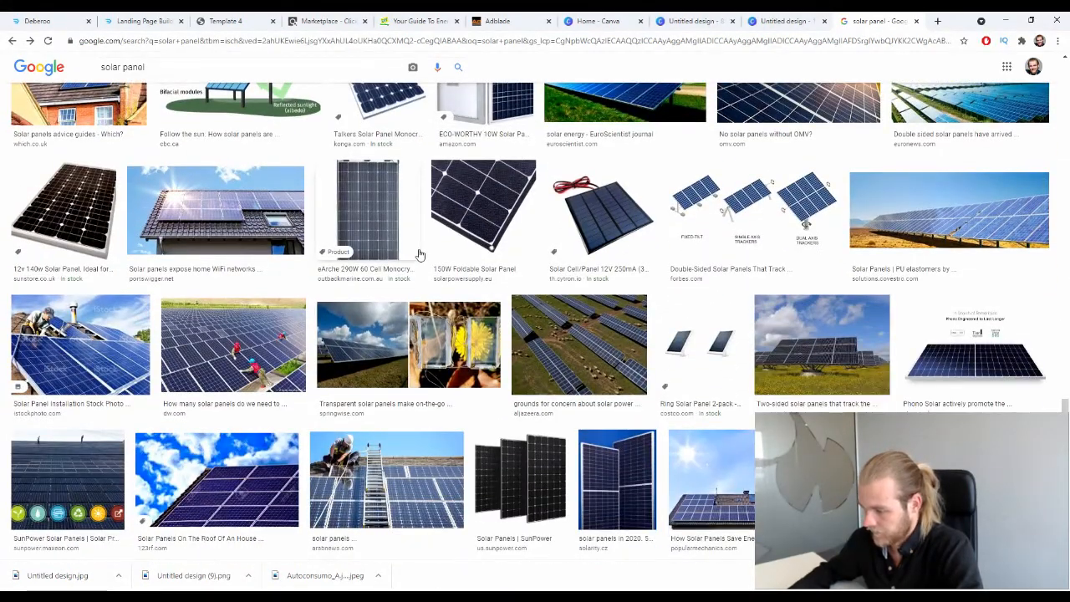
pyautogui.scroll(3, 415, 259)
# Step: Open the Konga result for the Talkers monocrystalline solar panel and save its picture to the computer as a JPEG
pyautogui.click(398, 326)
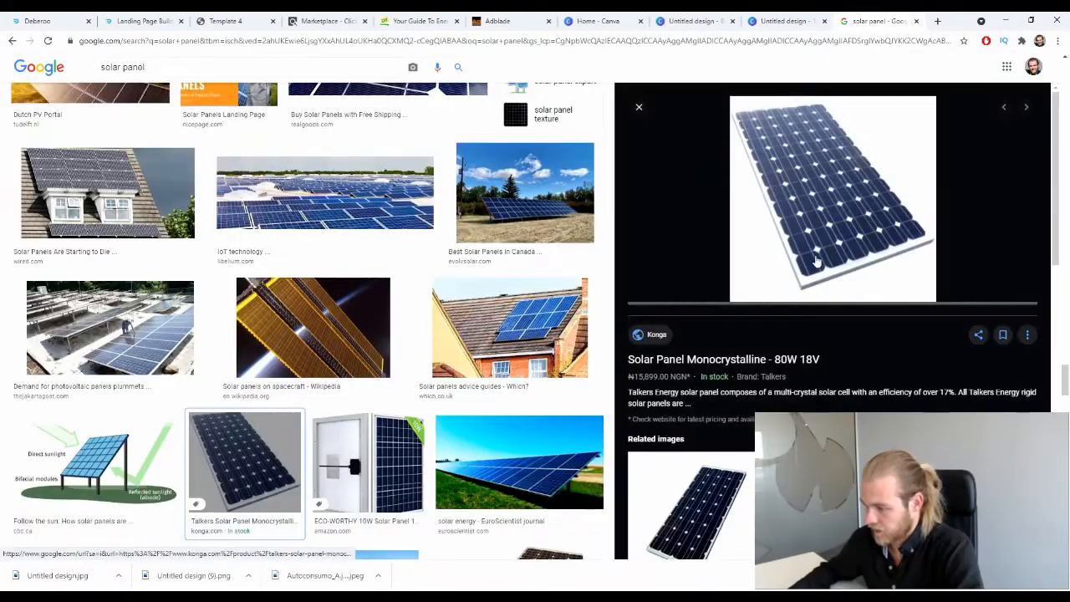
pyautogui.rightClick(777, 183)
pyautogui.click(852, 299)
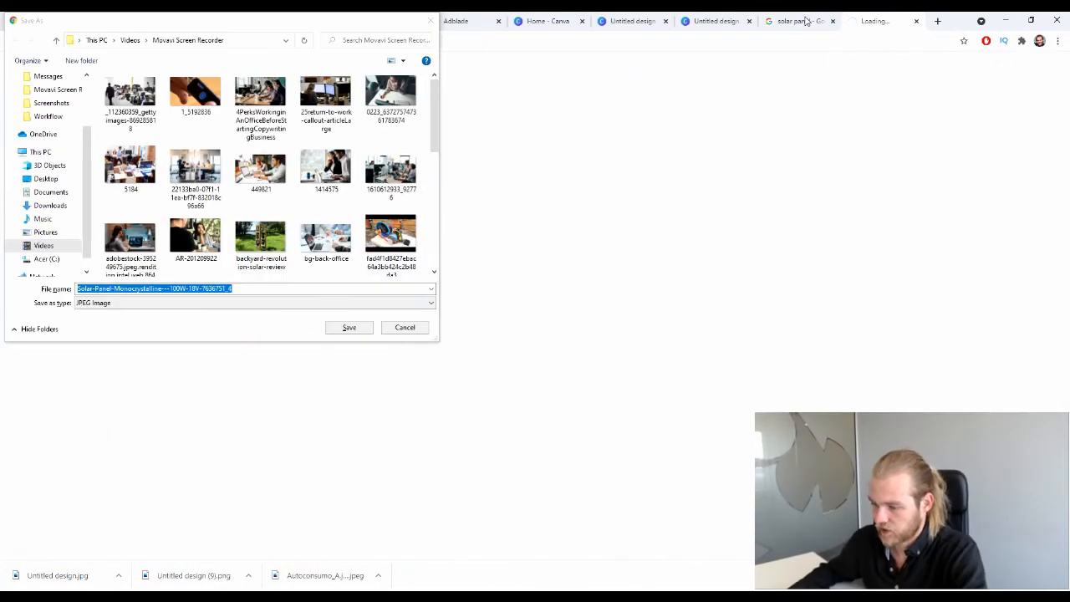
pyautogui.click(348, 327)
# Step: Switch to the 82 x 82 px Canva design, upload the saved solar panel picture and place it on the page
pyautogui.click(775, 26)
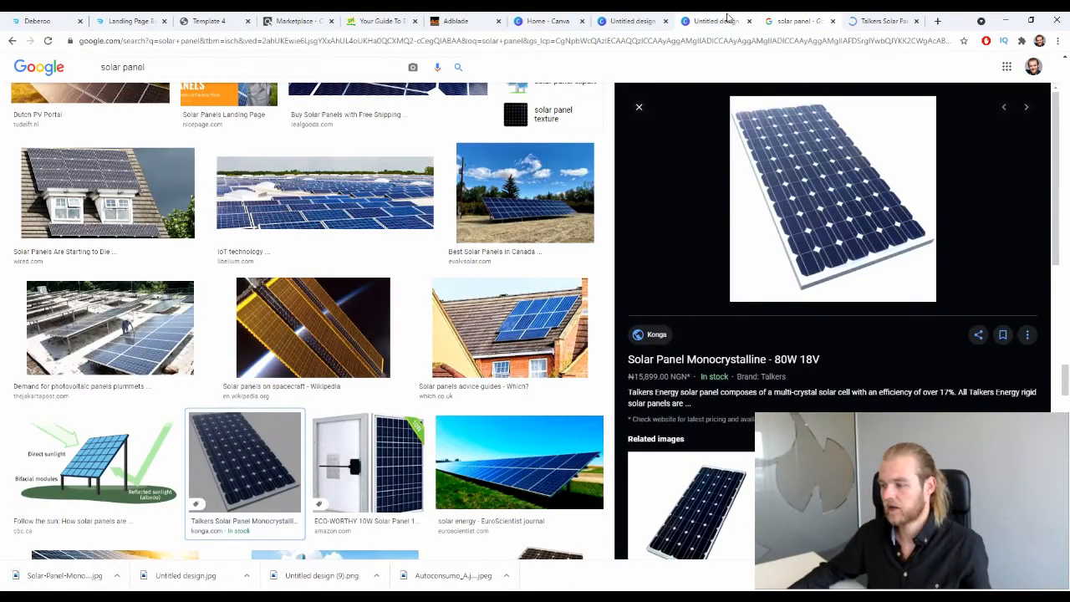
pyautogui.click(711, 19)
pyautogui.click(650, 16)
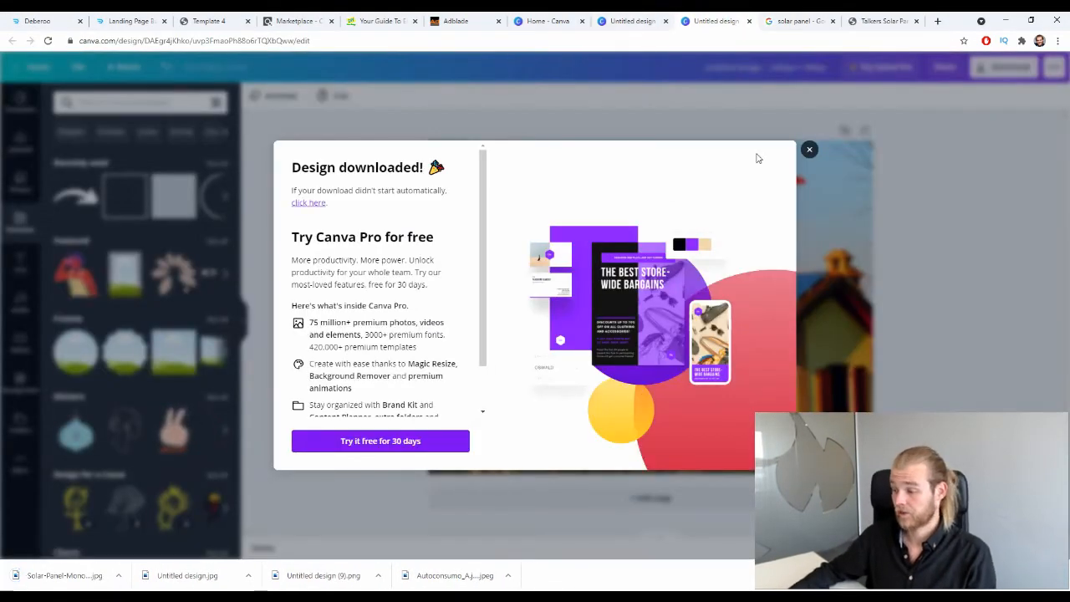
pyautogui.click(809, 149)
pyautogui.click(622, 18)
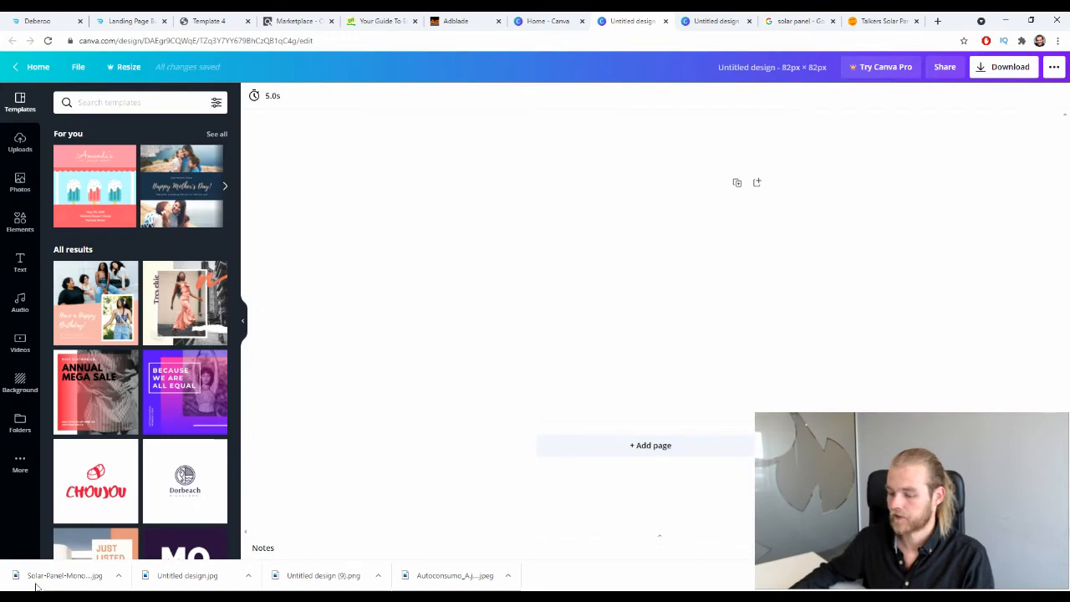
pyautogui.click(20, 142)
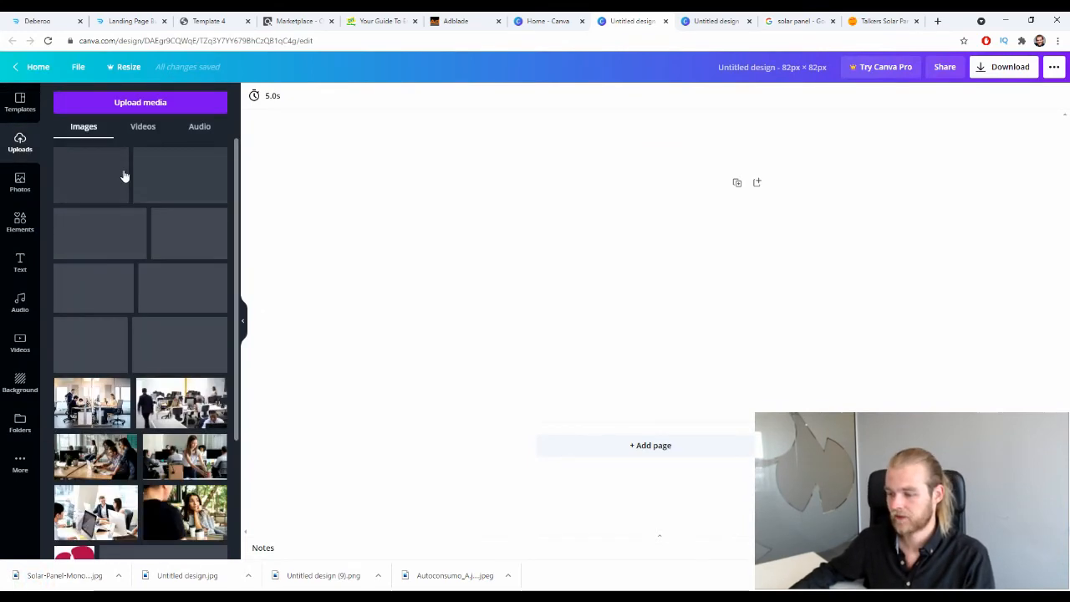
pyautogui.hotkey('ctrl', 'v')
pyautogui.click(82, 173)
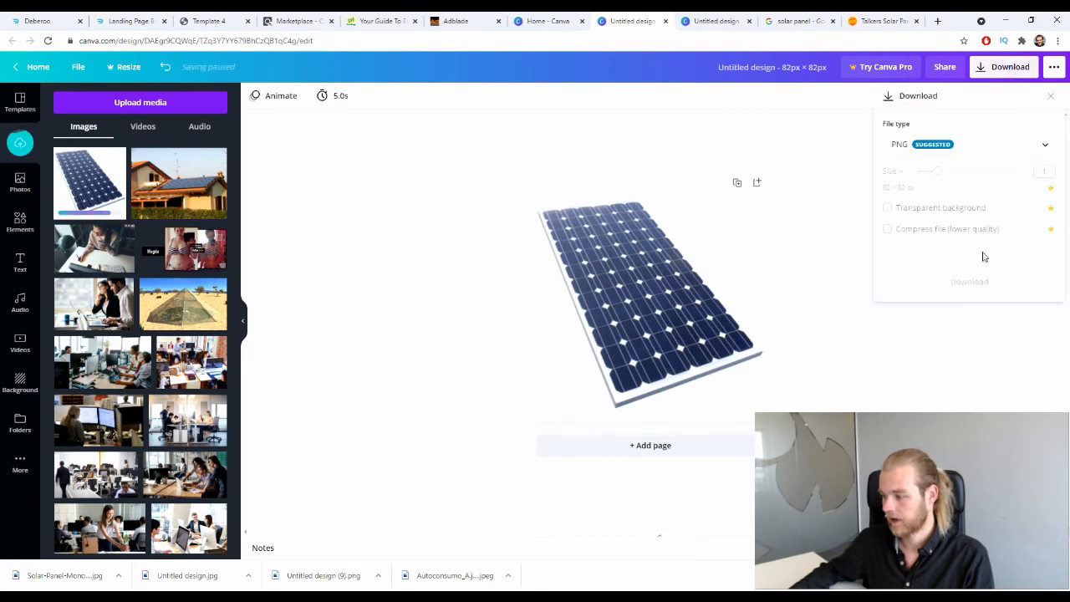
# Step: Download the design as PNG, switch to Adblade and try to upload Untitled design.jpg as the small image
pyautogui.click(986, 258)
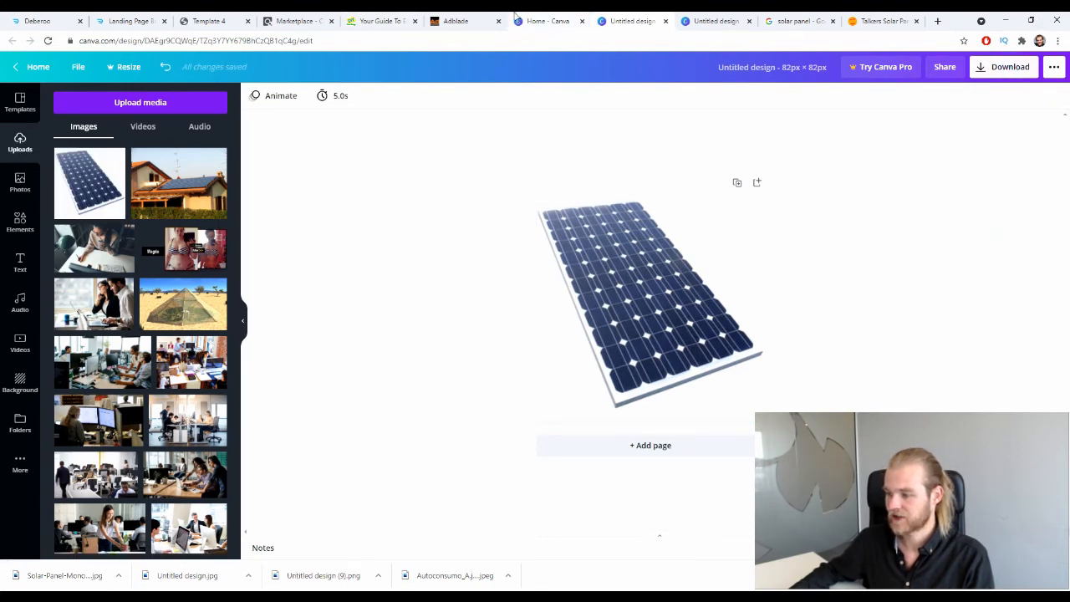
pyautogui.click(456, 21)
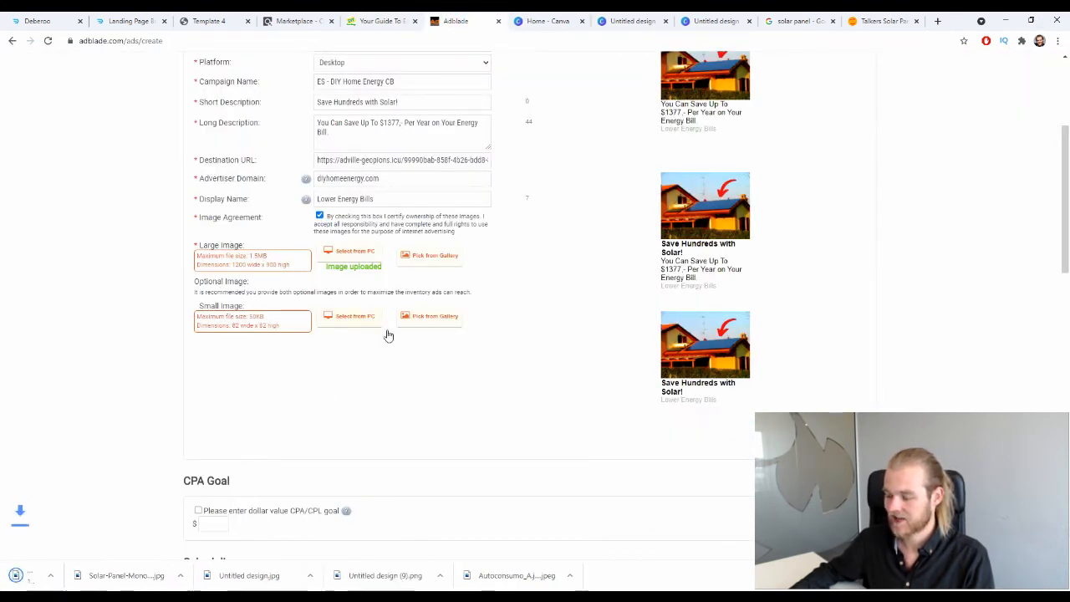
pyautogui.click(322, 319)
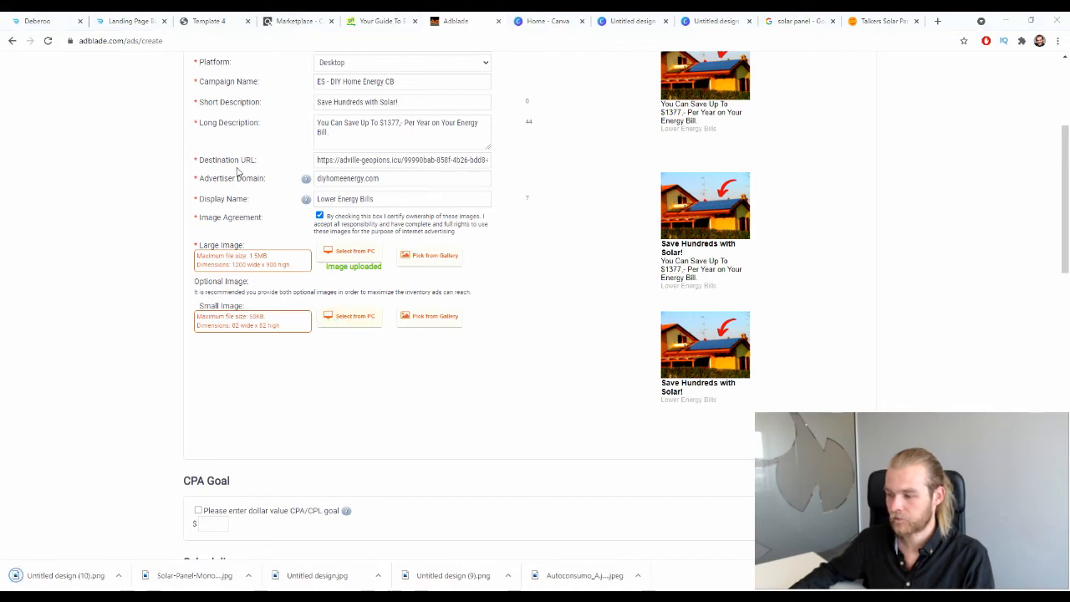
pyautogui.click(158, 132)
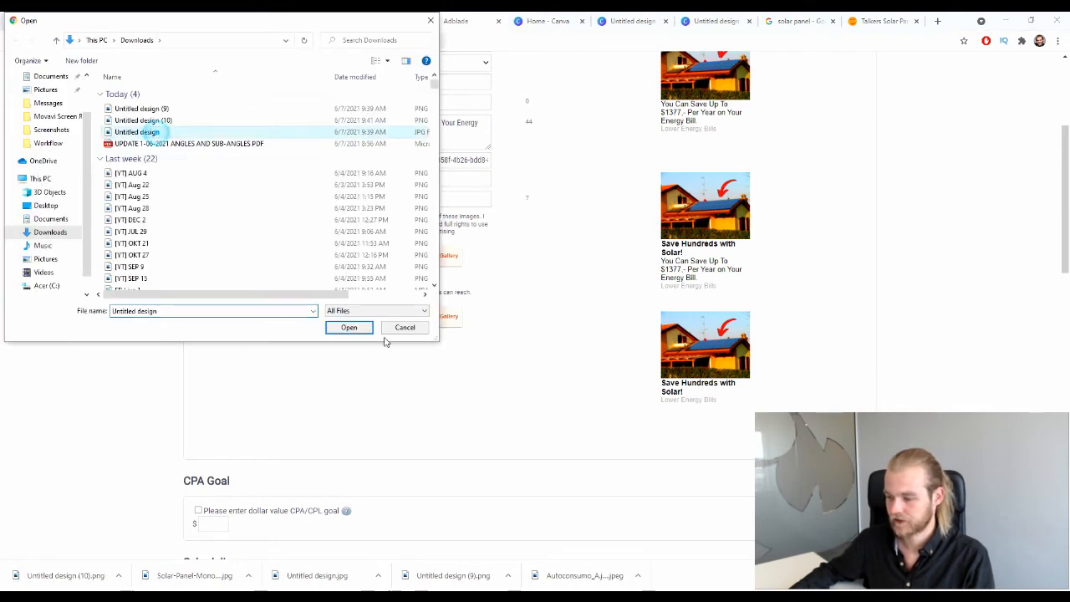
pyautogui.click(349, 327)
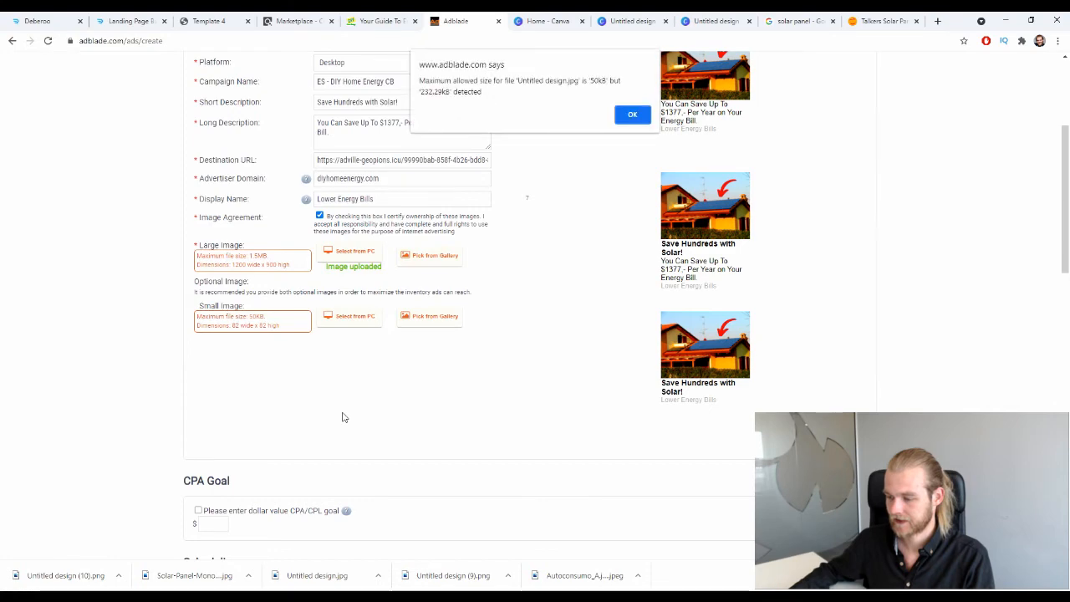
pyautogui.click(632, 113)
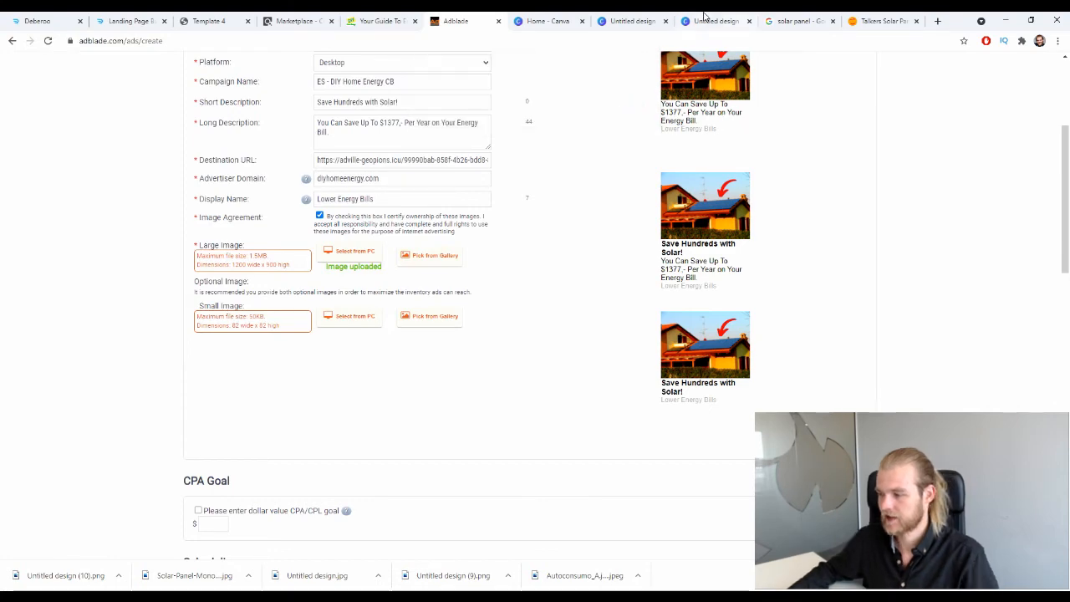
# Step: Return to the 82 x 82 px solar panel design in Canva and download it as JPG
pyautogui.click(633, 21)
pyautogui.click(809, 148)
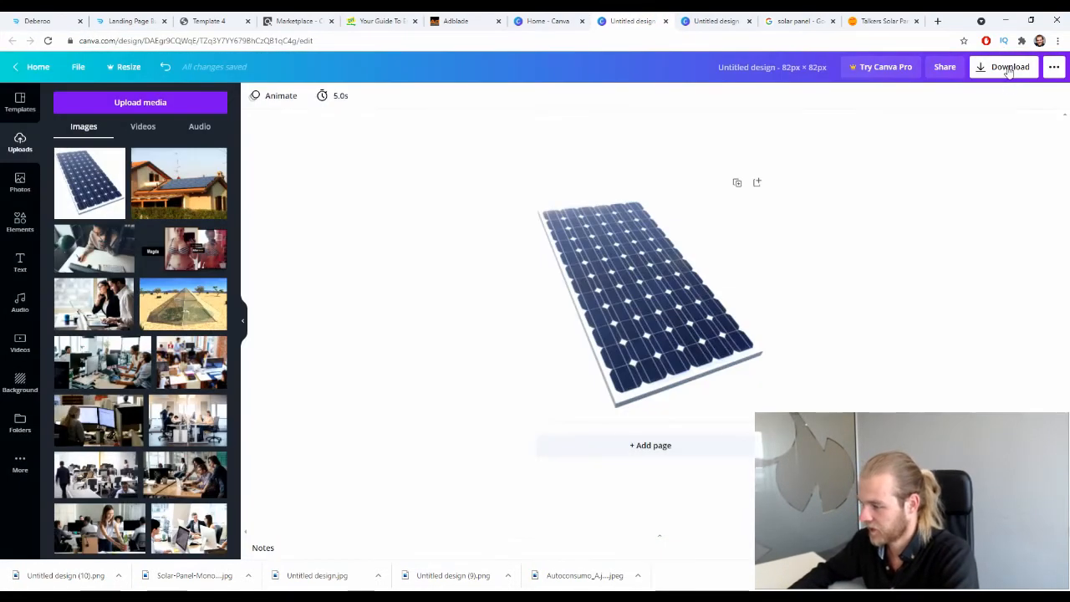
pyautogui.click(1007, 67)
pyautogui.click(962, 146)
pyautogui.click(922, 179)
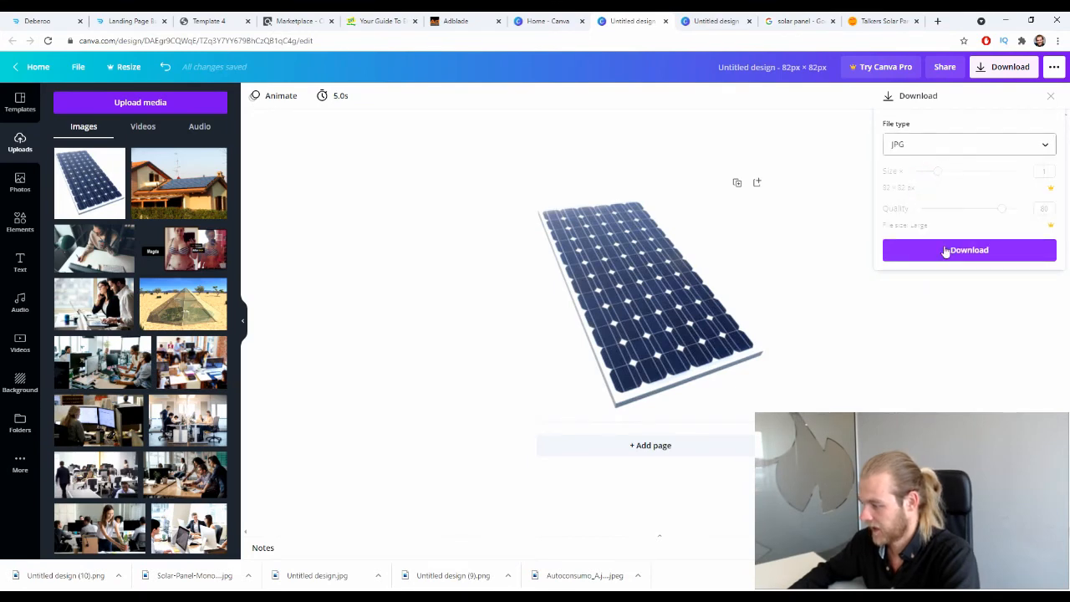
pyautogui.click(948, 248)
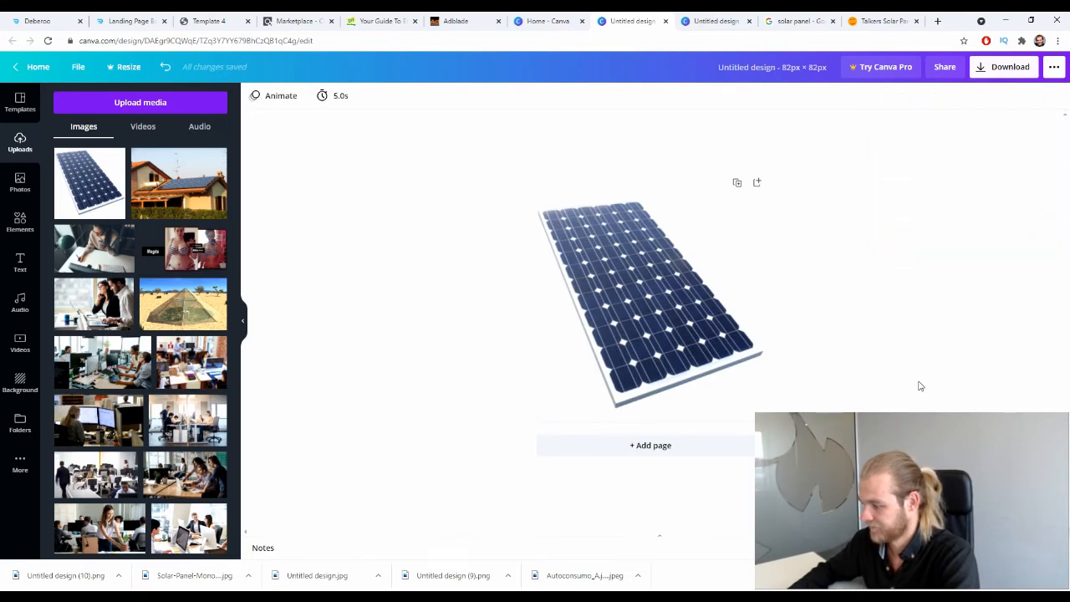
# Step: Switch back to the Adblade ad form and upload Untitled design (1).jpg as the small image
pyautogui.click(443, 19)
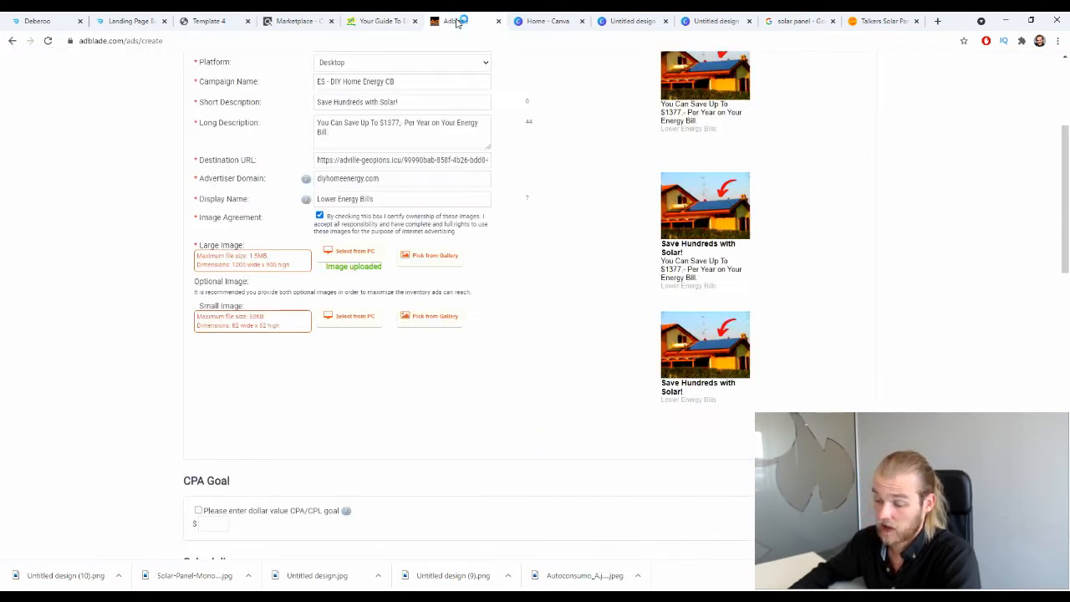
pyautogui.click(354, 316)
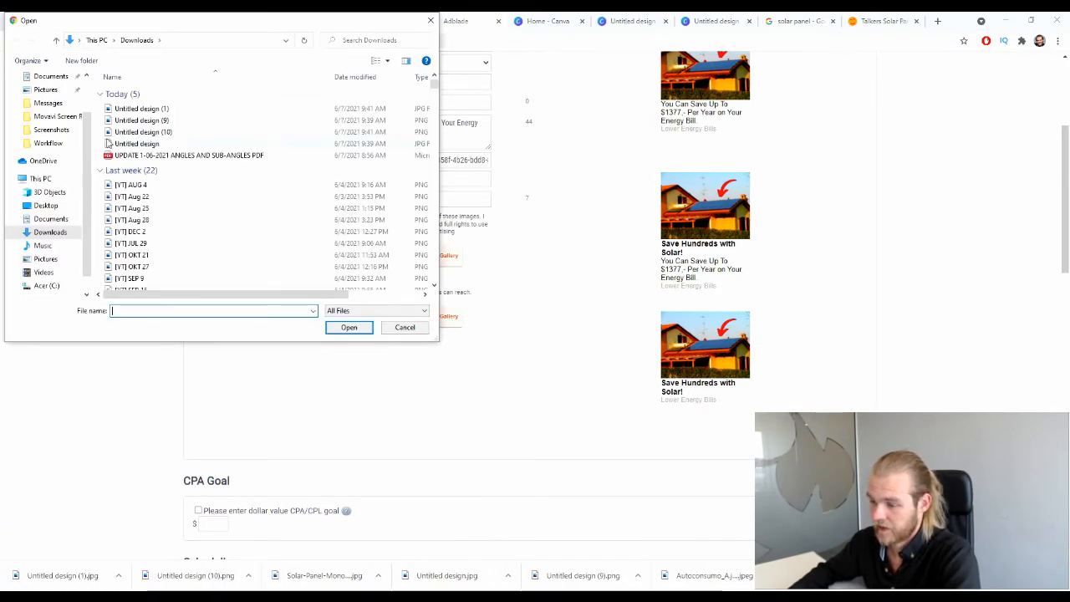
pyautogui.click(138, 144)
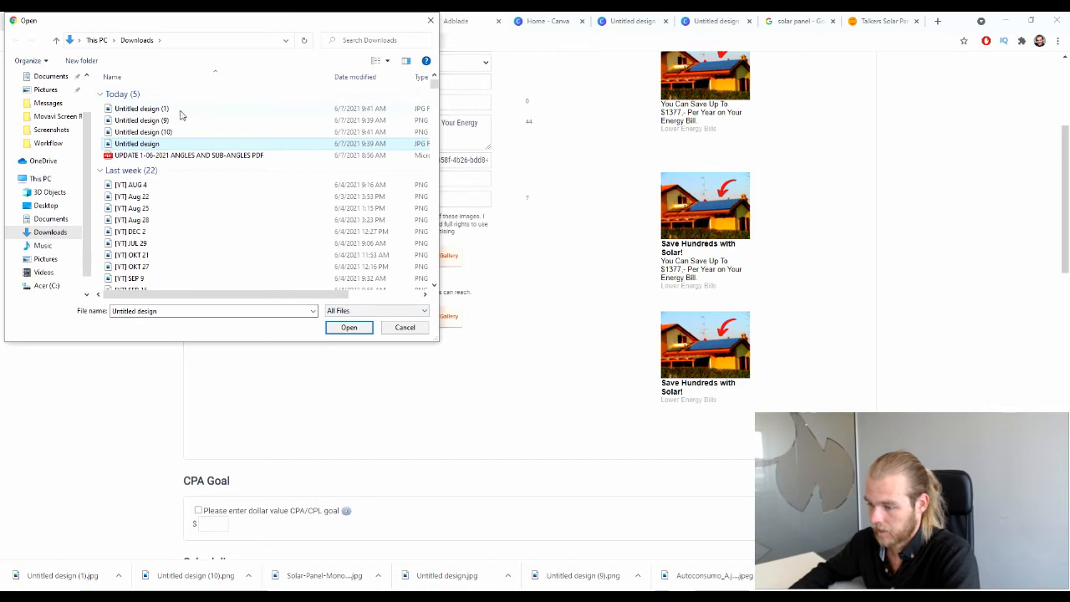
pyautogui.click(279, 110)
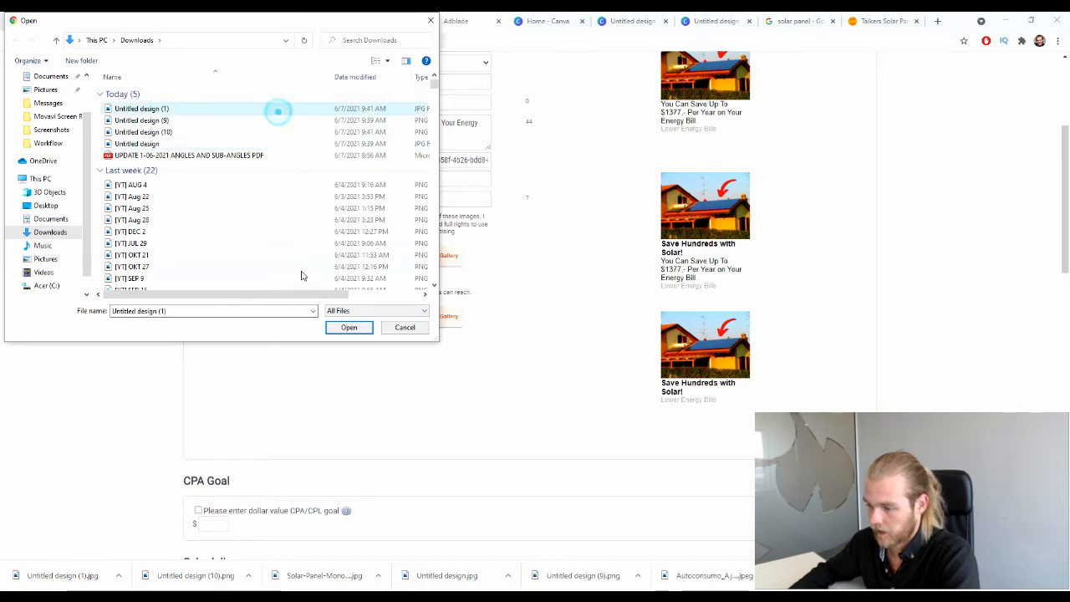
pyautogui.click(344, 328)
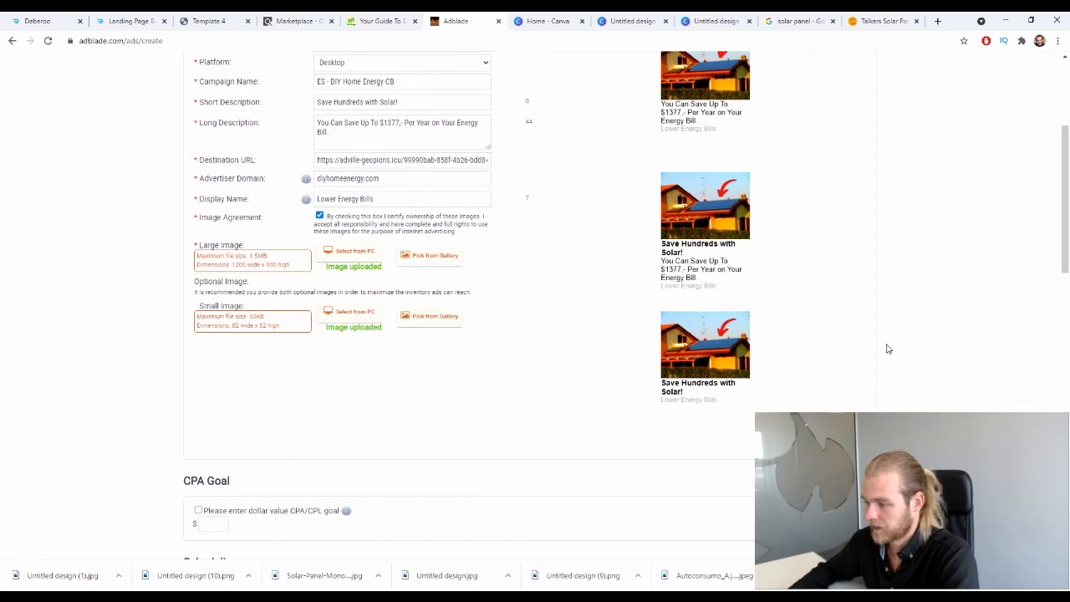
# Step: Review the ad previews and the CPA goal, scheduling and international targeting sections of the ad form
pyautogui.scroll(3, 878, 339)
pyautogui.scroll(-1, 767, 151)
pyautogui.scroll(-3, 733, 230)
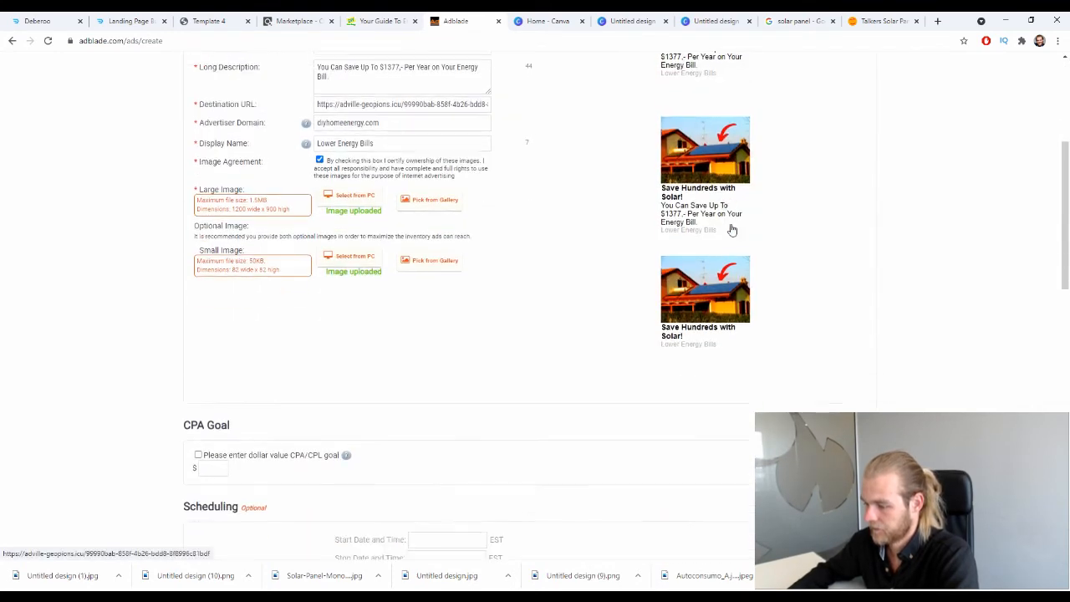
pyautogui.scroll(-3, 732, 231)
pyautogui.scroll(5, 731, 229)
pyautogui.scroll(-7, 736, 234)
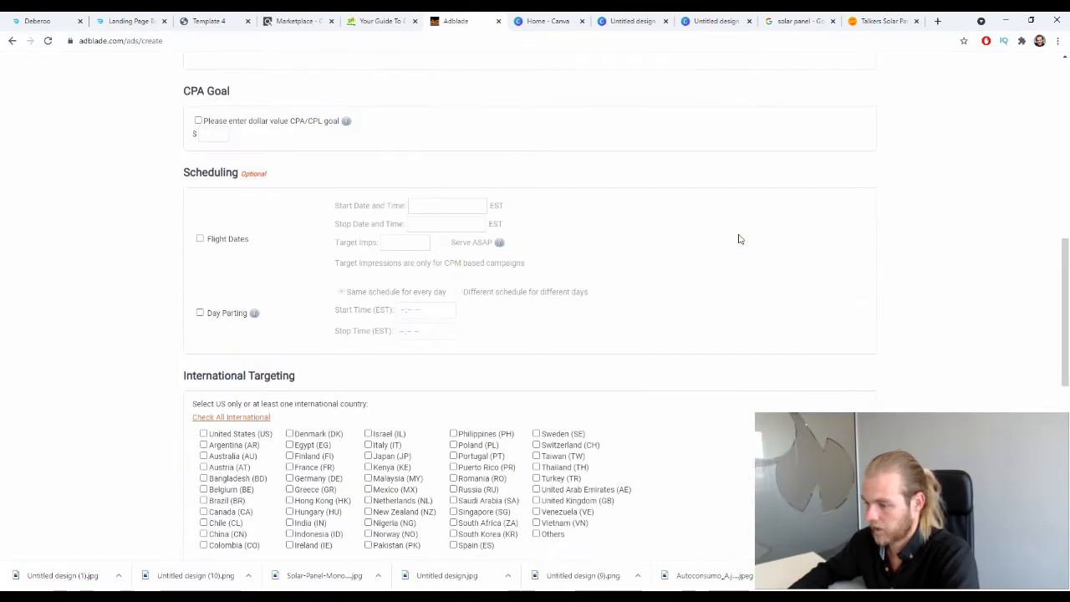
pyautogui.scroll(3, 739, 239)
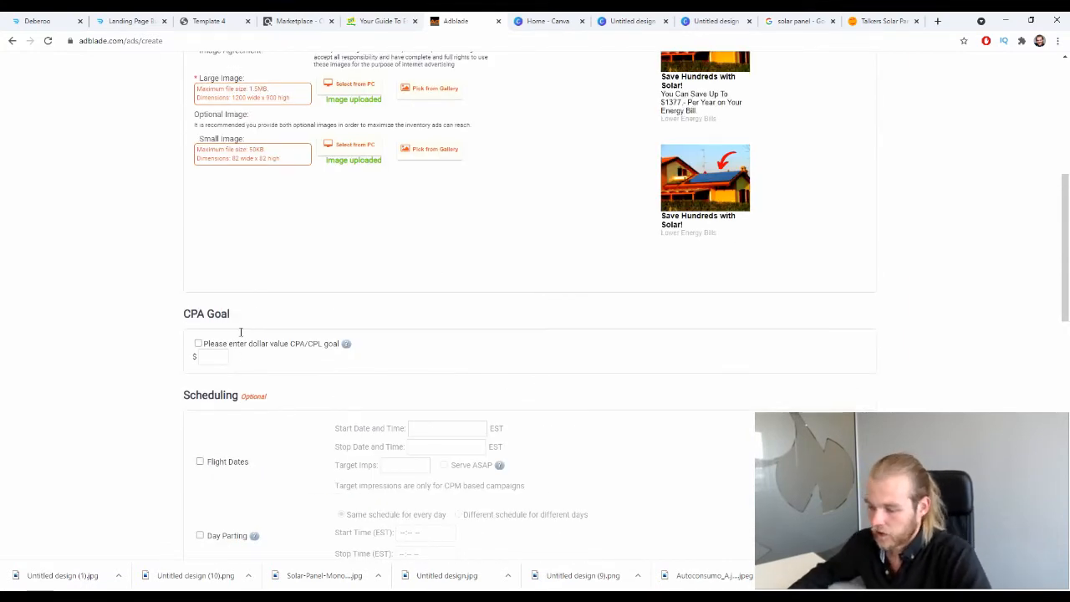
pyautogui.doubleClick(219, 315)
pyautogui.click(356, 279)
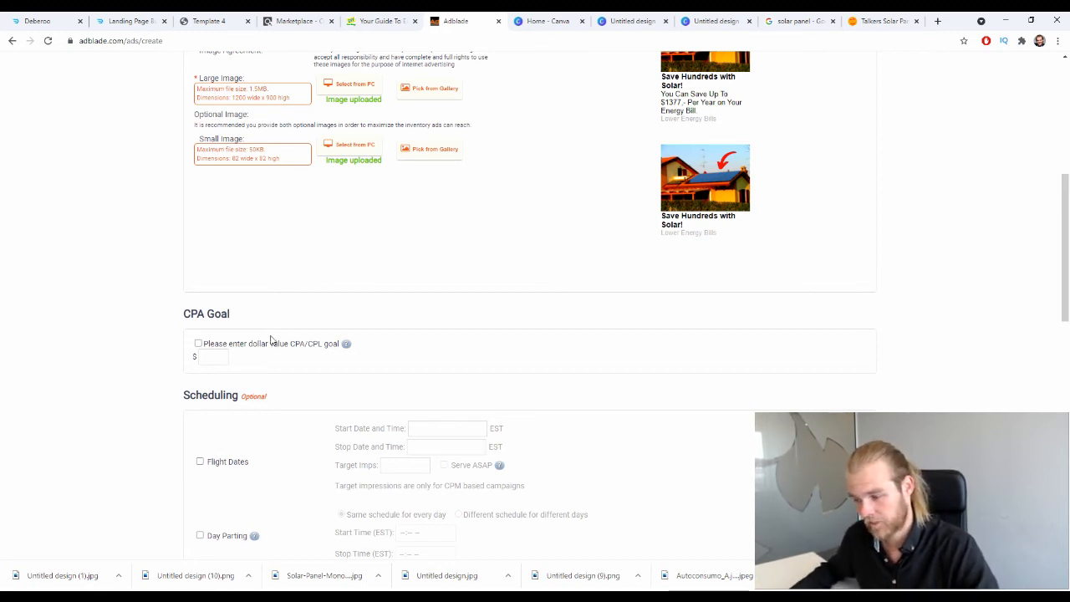
# Step: Enable the dollar-value CPA/CPL goal for the ad and set it to $5
pyautogui.click(220, 357)
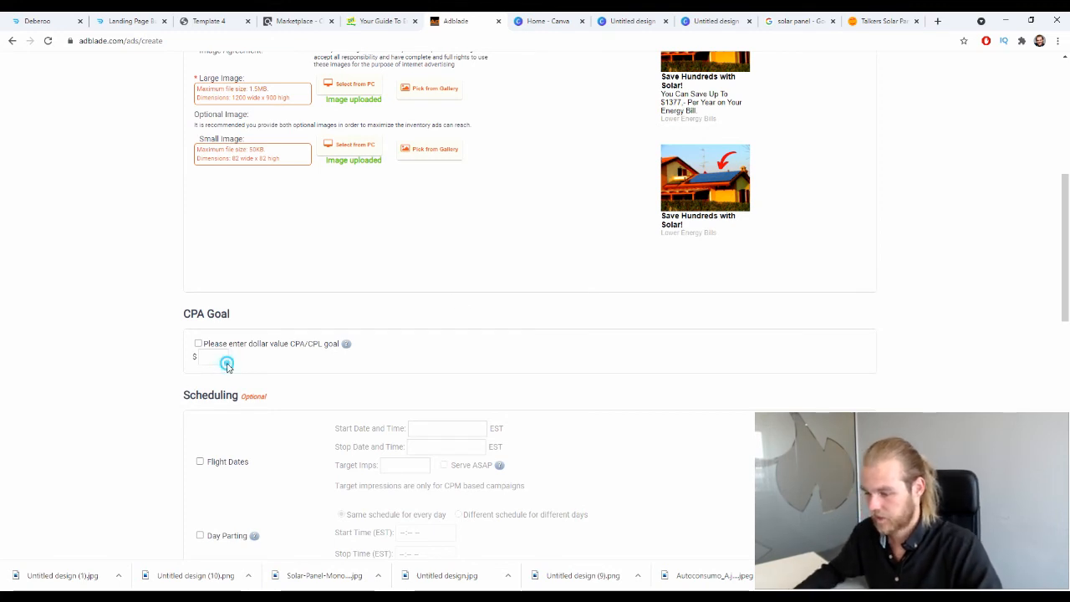
pyautogui.click(199, 344)
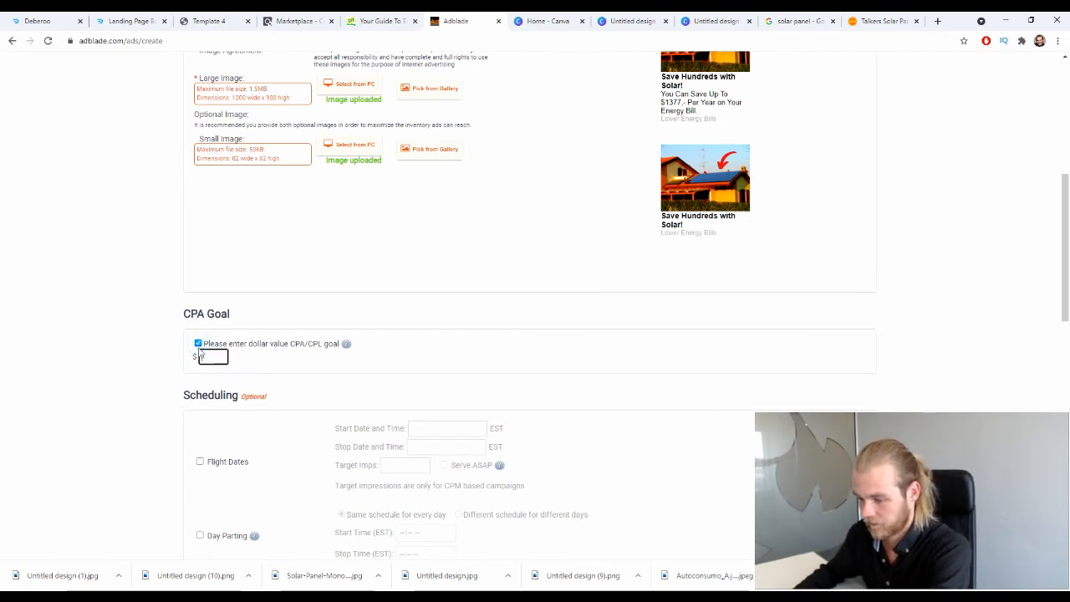
pyautogui.click(209, 380)
pyautogui.moveTo(219, 359); pyautogui.dragTo(175, 361)
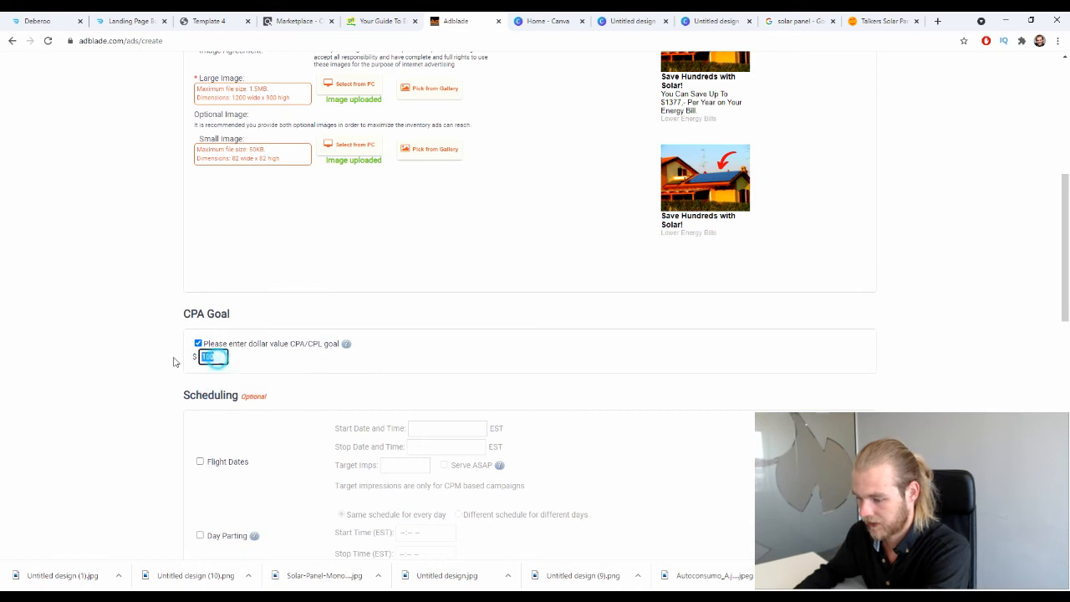
pyautogui.press('BackSpace')
pyautogui.click(138, 260)
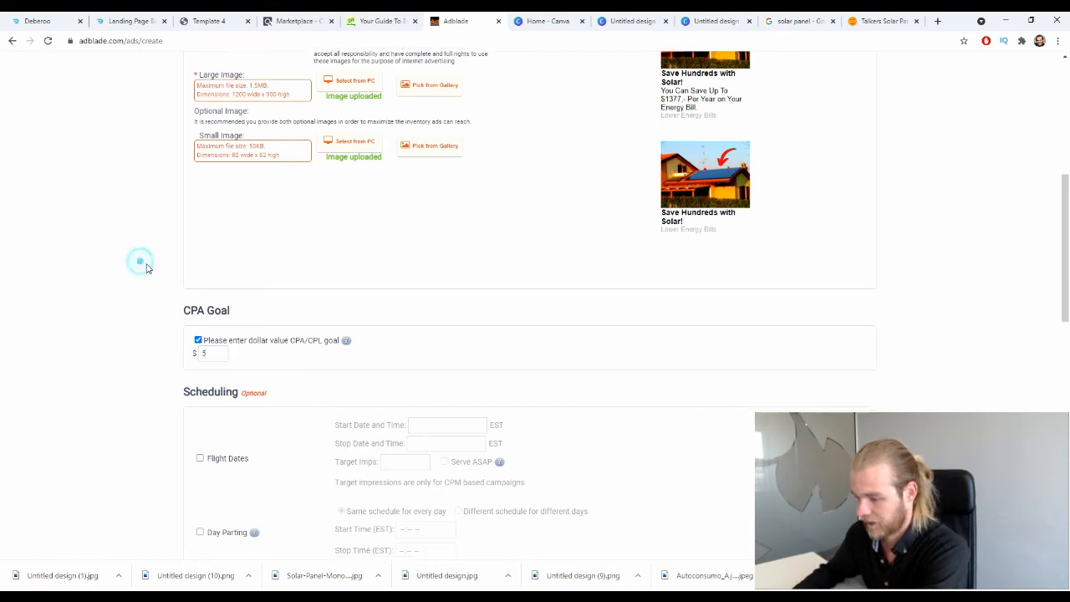
# Step: Try out flight dates with a start of 06/07/2021 12:00 am, and turn flight dates off again
pyautogui.scroll(-4, 150, 268)
pyautogui.scroll(1, 225, 100)
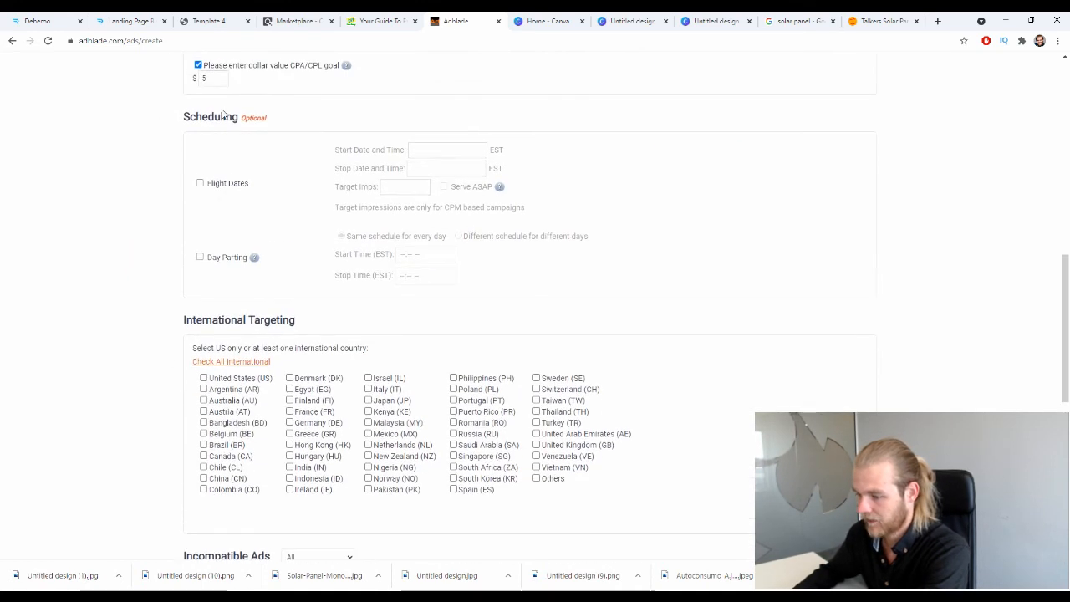
pyautogui.scroll(-1, 226, 113)
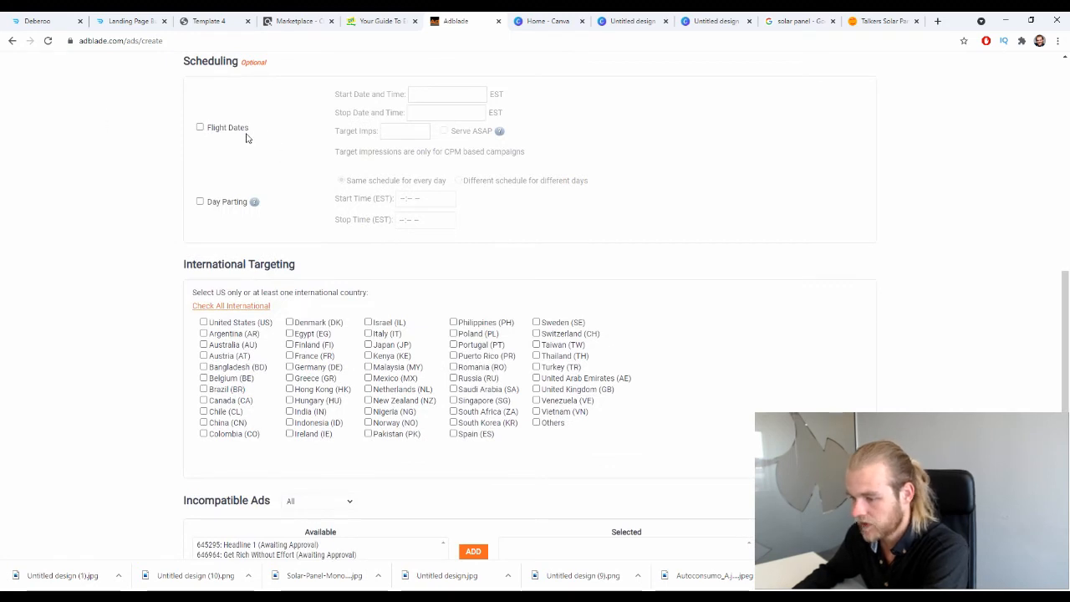
pyautogui.click(236, 129)
pyautogui.click(417, 92)
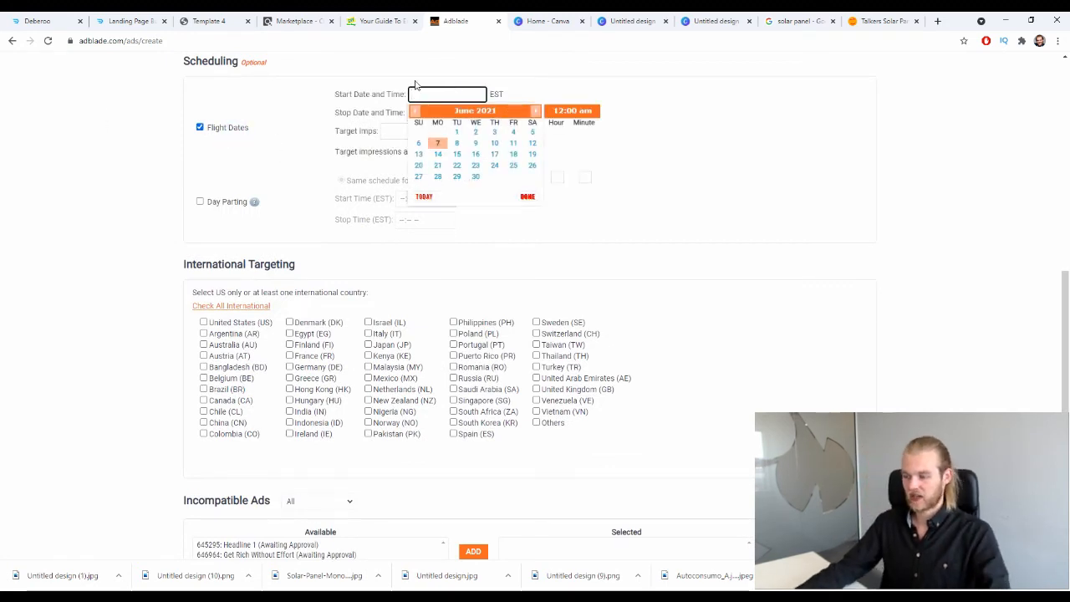
pyautogui.click(366, 85)
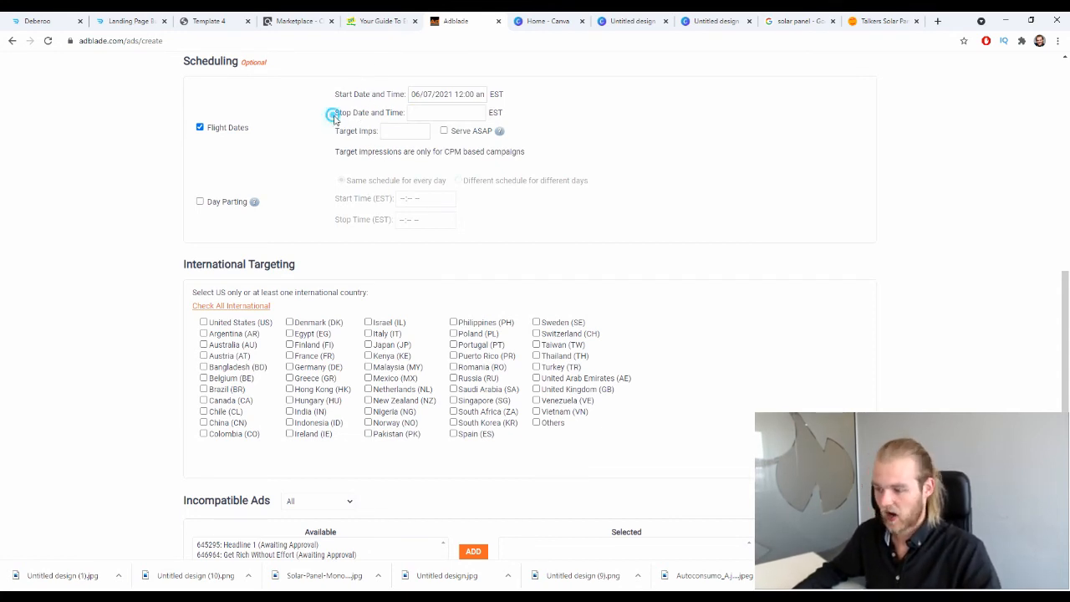
pyautogui.moveTo(334, 117); pyautogui.dragTo(371, 113)
pyautogui.click(370, 113)
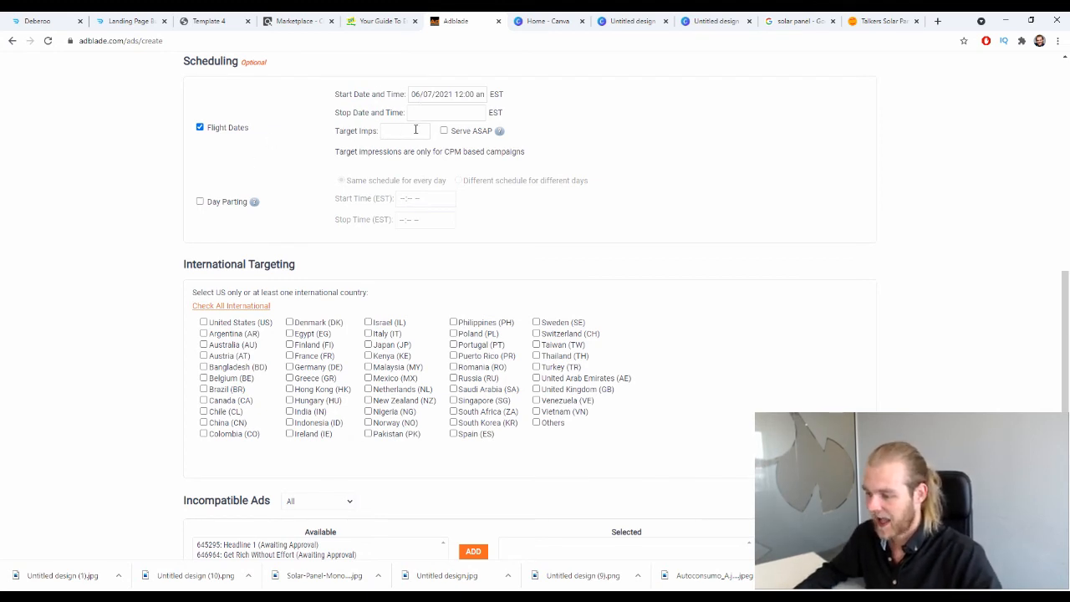
pyautogui.moveTo(451, 136); pyautogui.dragTo(485, 132)
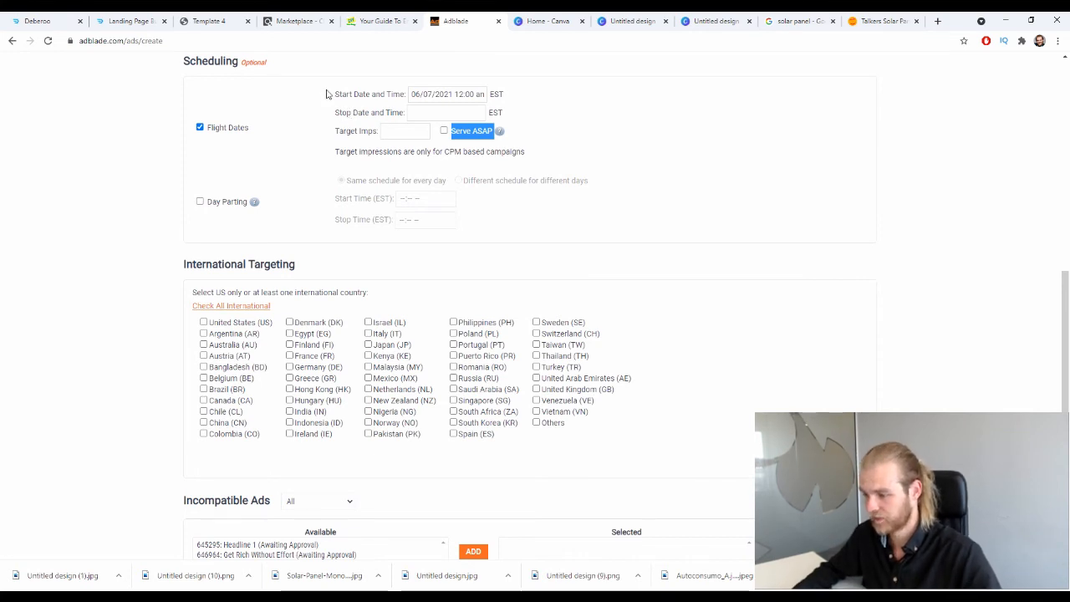
pyautogui.click(217, 132)
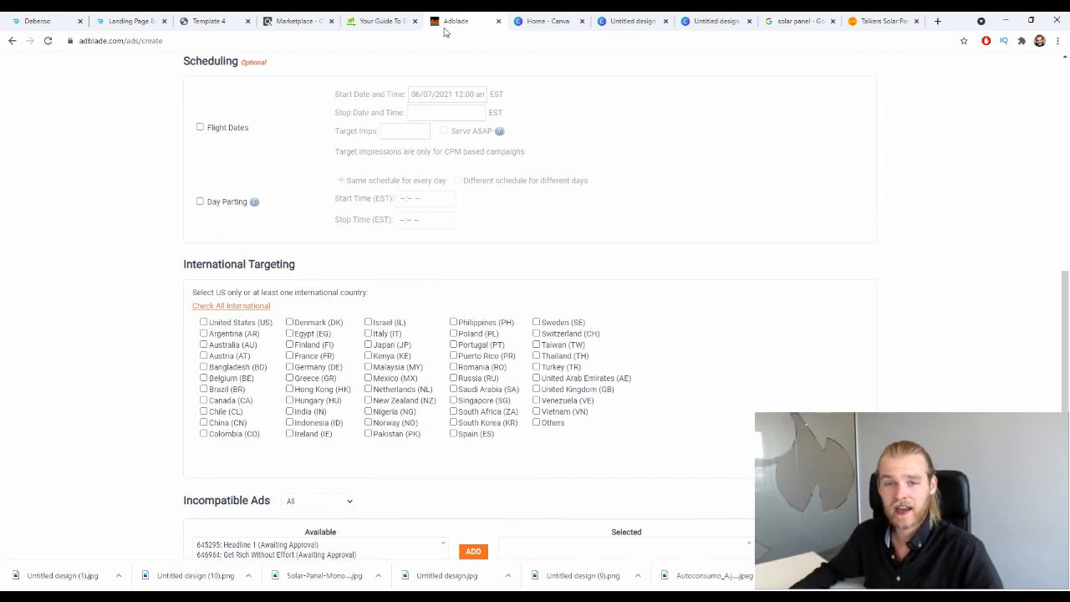
# Step: Try out day parting with a different schedule for different days, and turn day parting off again
pyautogui.click(208, 203)
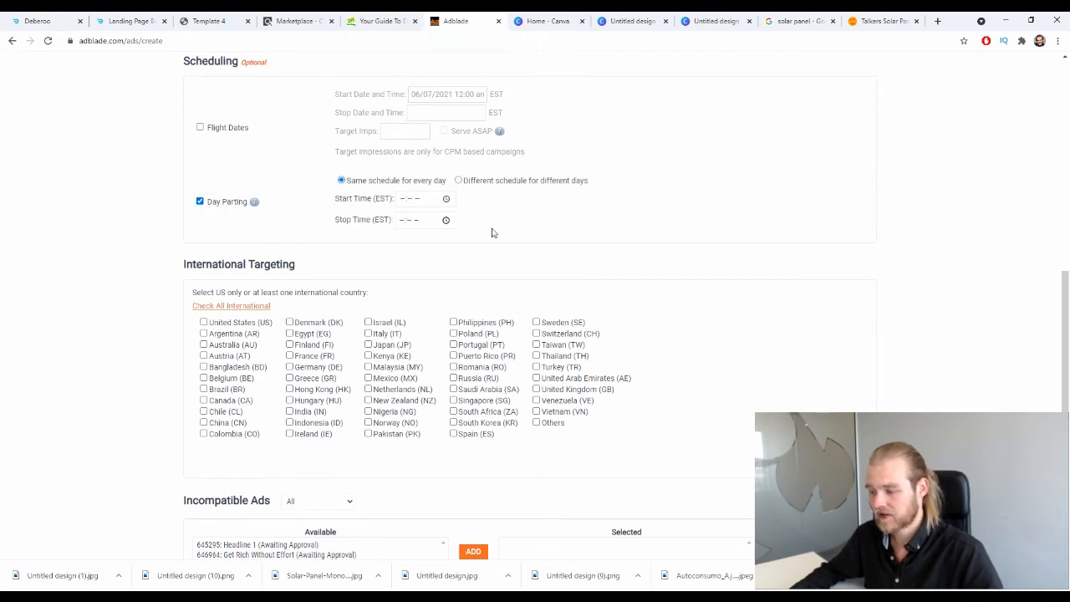
pyautogui.click(510, 181)
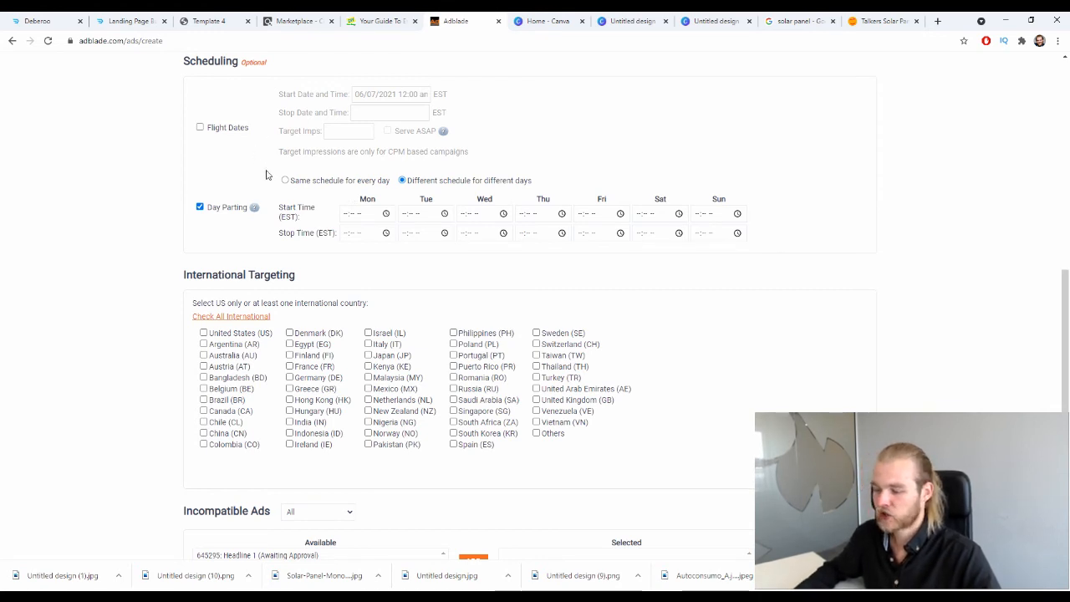
pyautogui.click(200, 206)
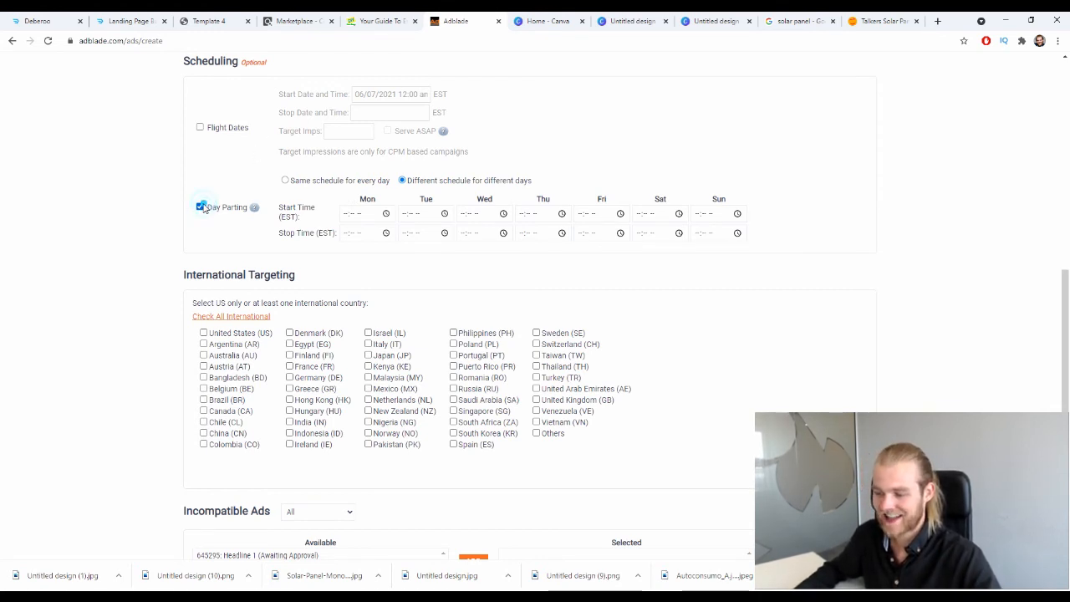
pyautogui.click(200, 206)
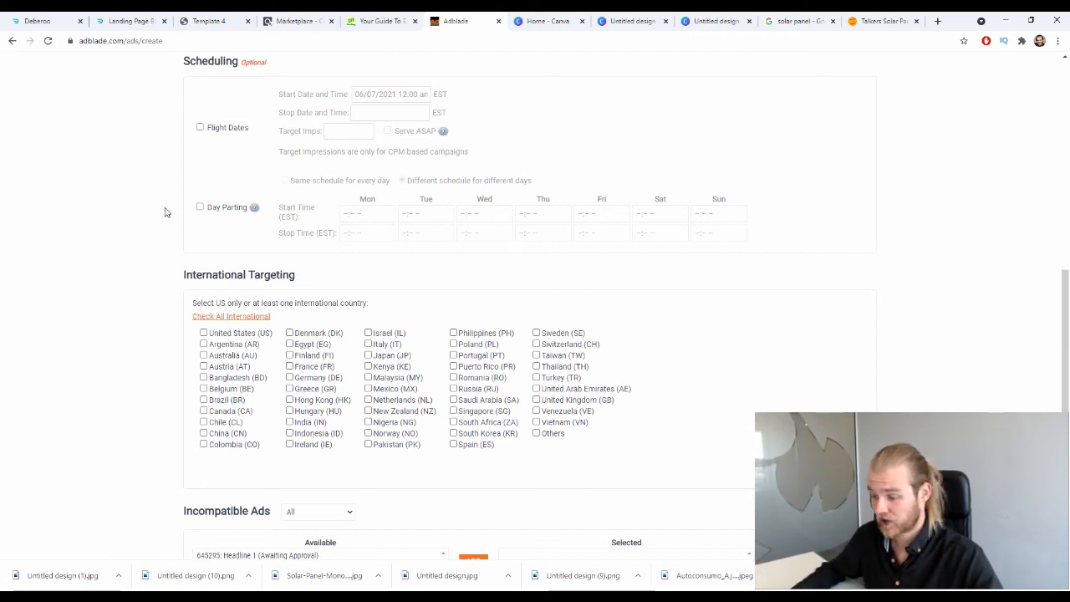
# Step: Select Spain (ES) as the only country for the ad's international targeting
pyautogui.scroll(-1, 165, 212)
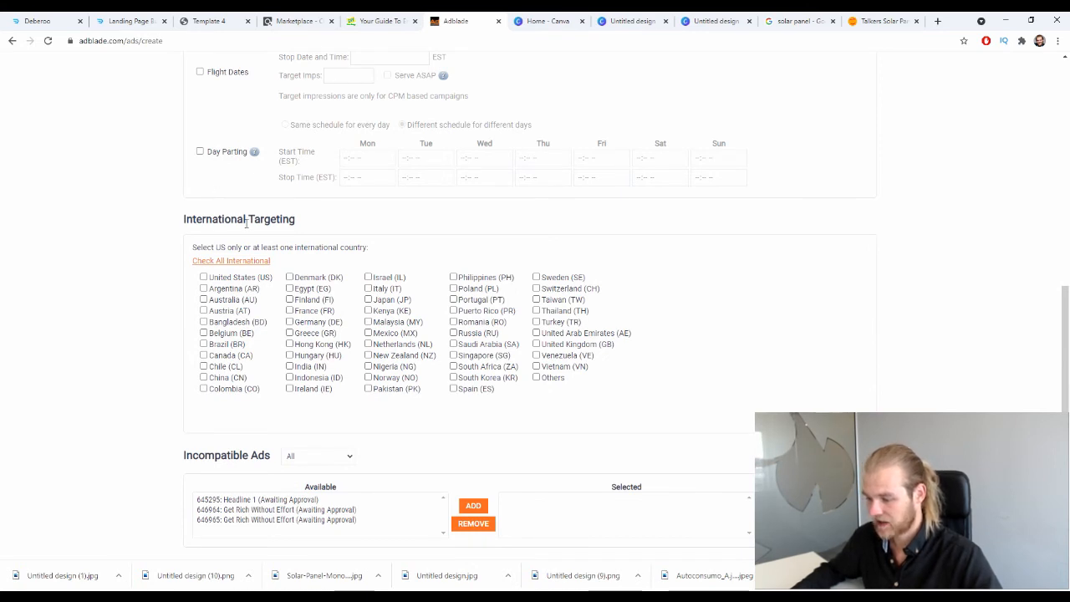
pyautogui.click(456, 390)
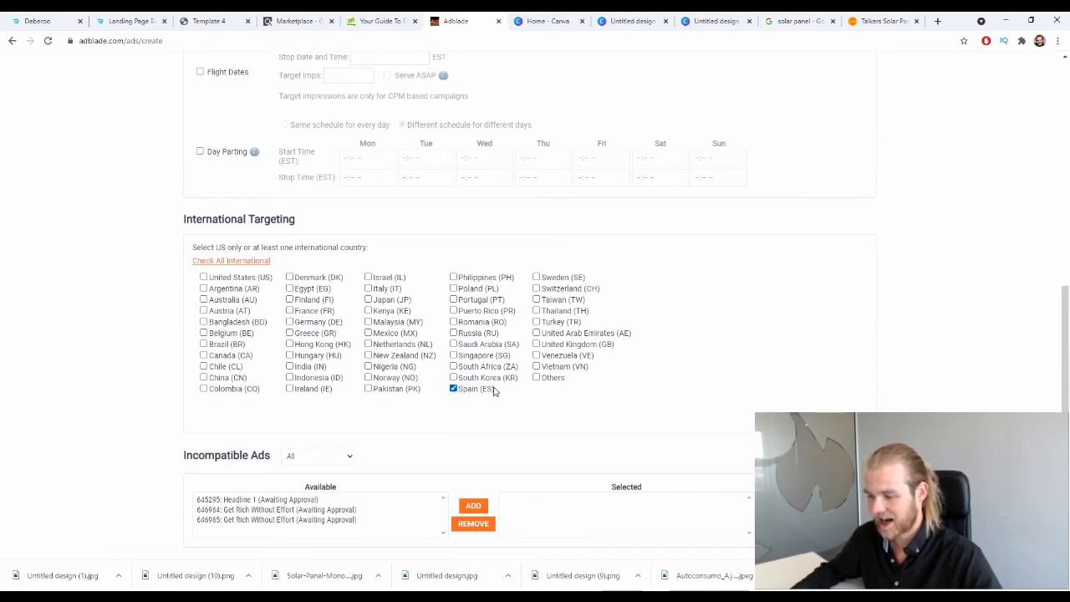
# Step: Choose pay per 1,000 impressions (CPM) bidding and set the bid to $1.01
pyautogui.scroll(-1, 494, 389)
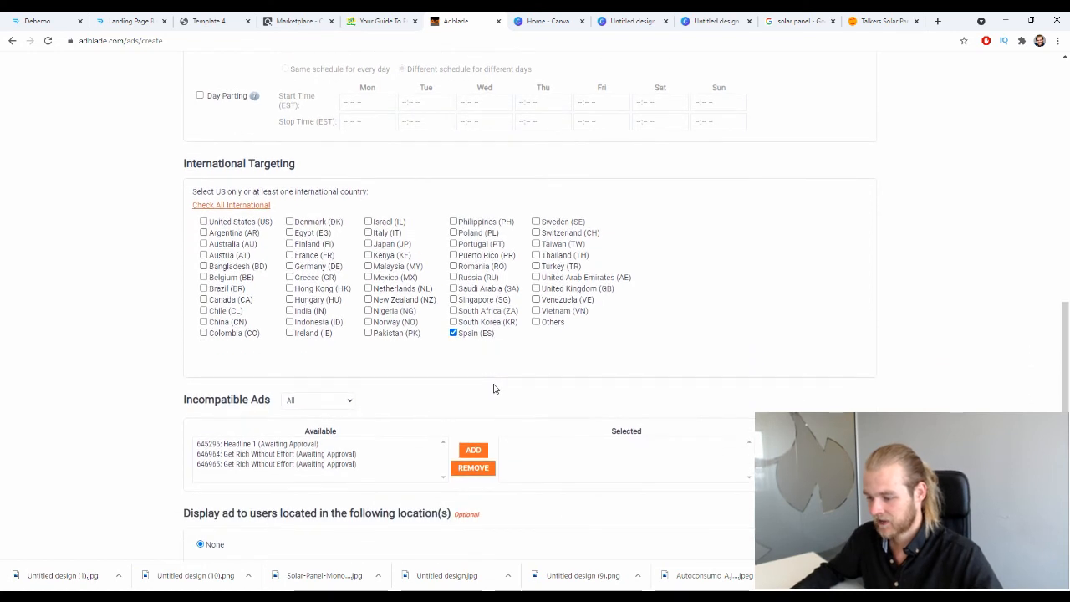
pyautogui.scroll(-1, 493, 389)
pyautogui.scroll(-1, 493, 399)
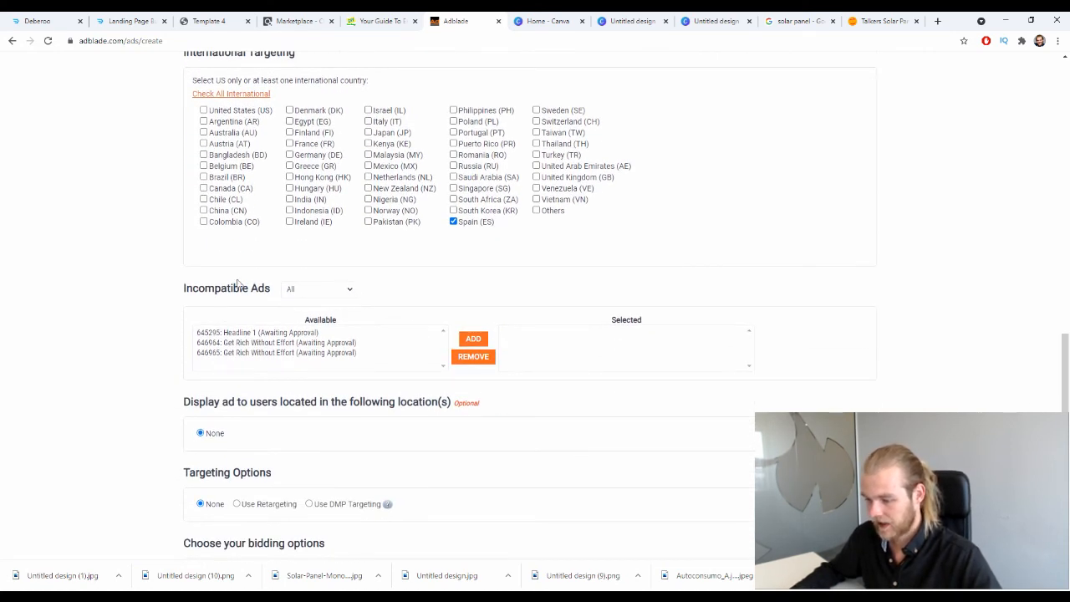
pyautogui.scroll(-2, 326, 306)
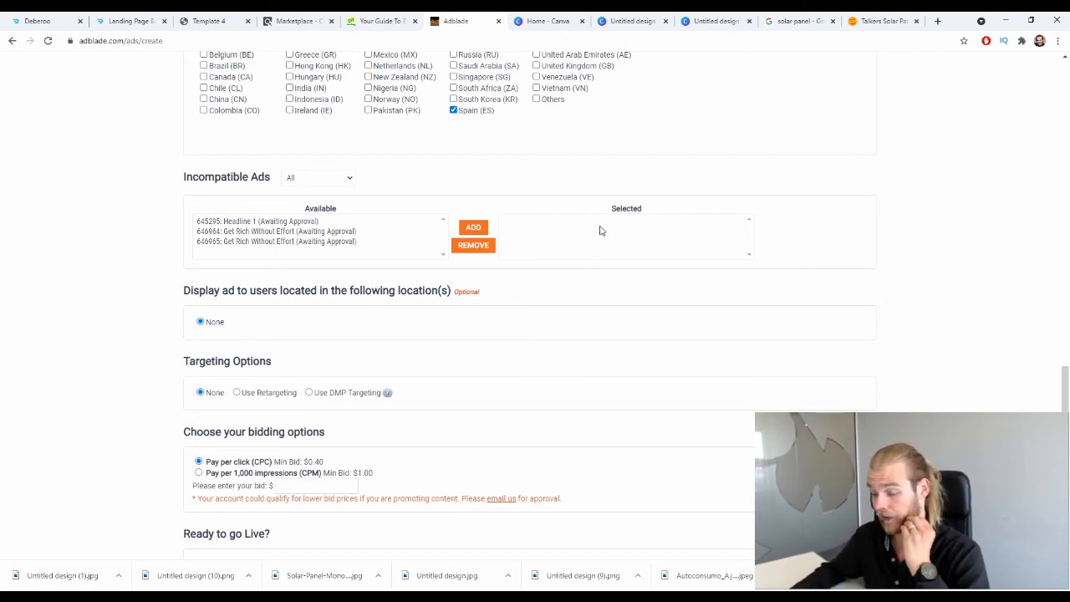
pyautogui.scroll(-1, 599, 231)
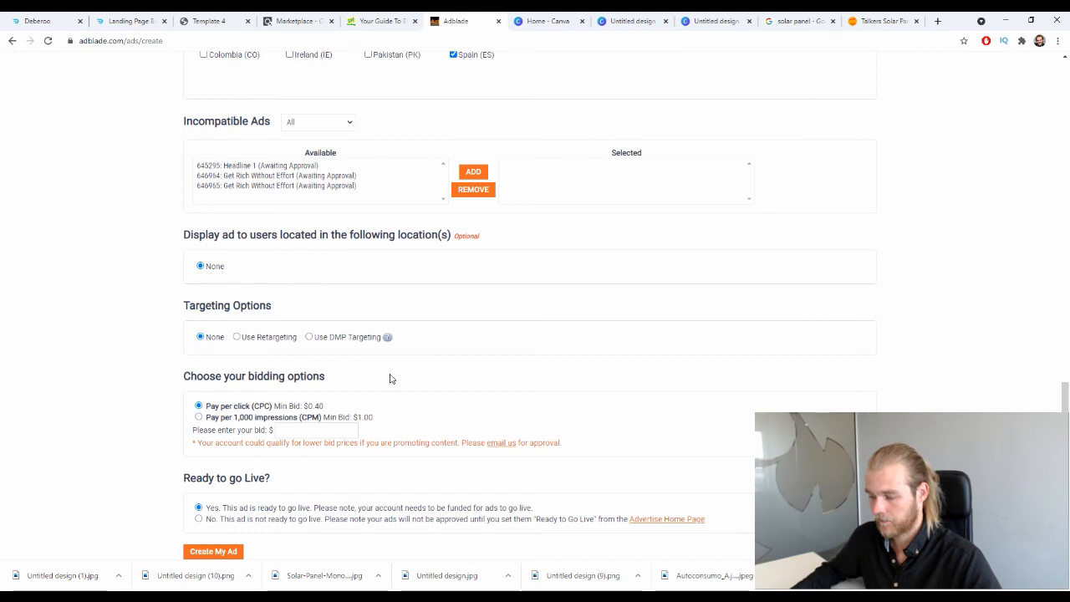
pyautogui.scroll(-2, 477, 278)
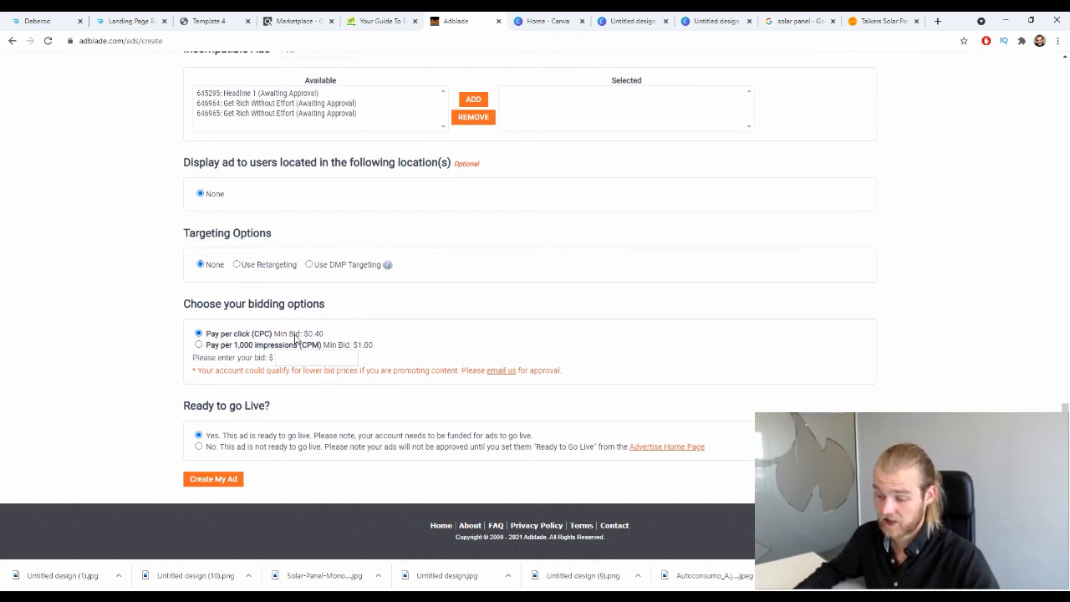
pyautogui.click(223, 346)
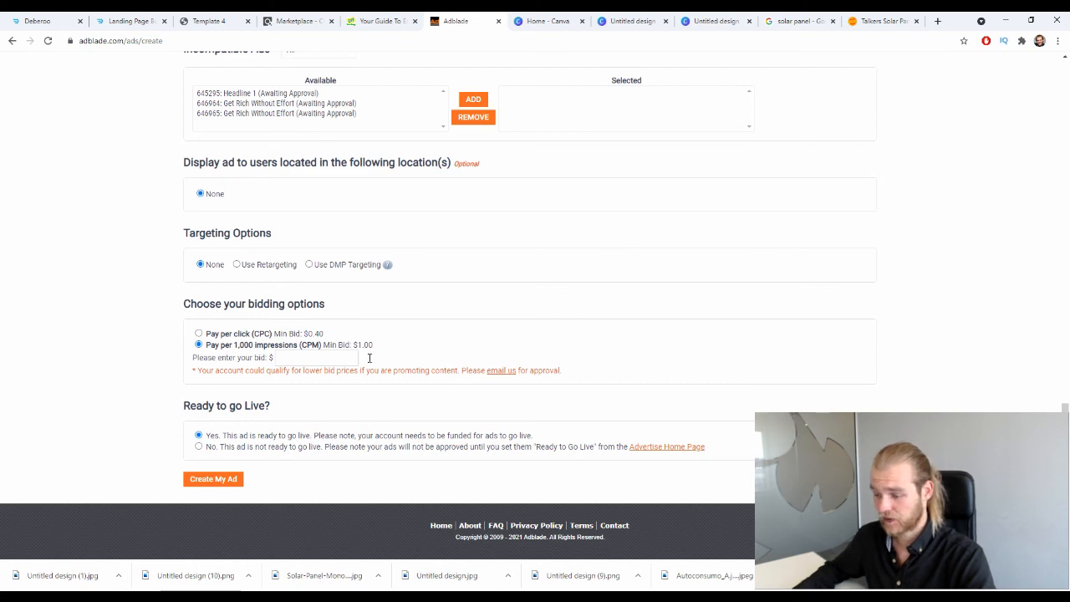
pyautogui.click(338, 356)
pyautogui.click(428, 313)
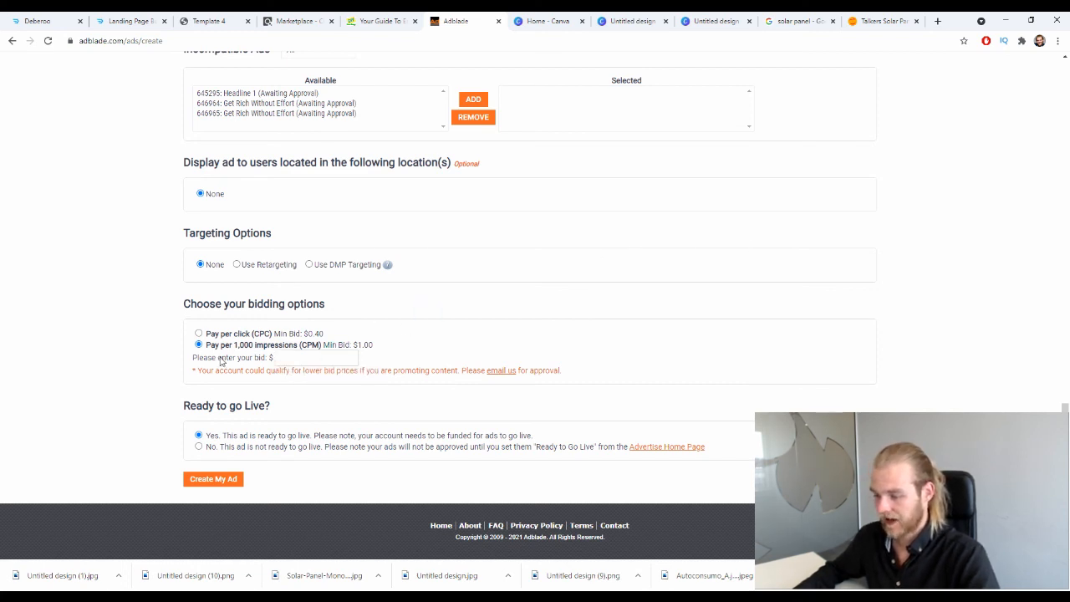
pyautogui.click(319, 355)
pyautogui.click(318, 382)
pyautogui.click(518, 334)
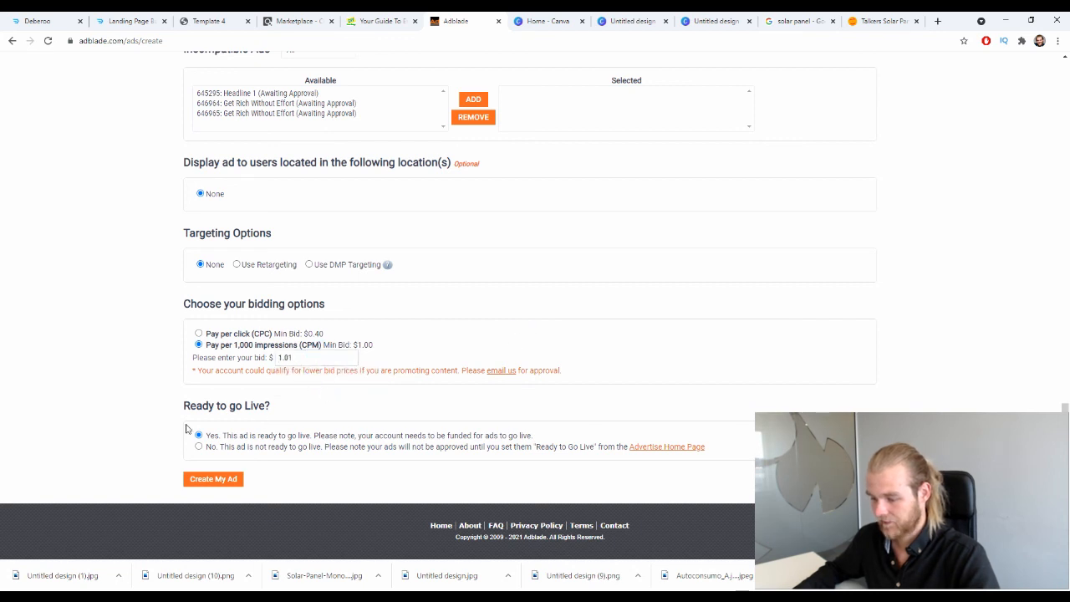
# Step: Mark the ad as not ready to go live, create it, and dismiss the Ready to Go Live reminder
pyautogui.click(211, 446)
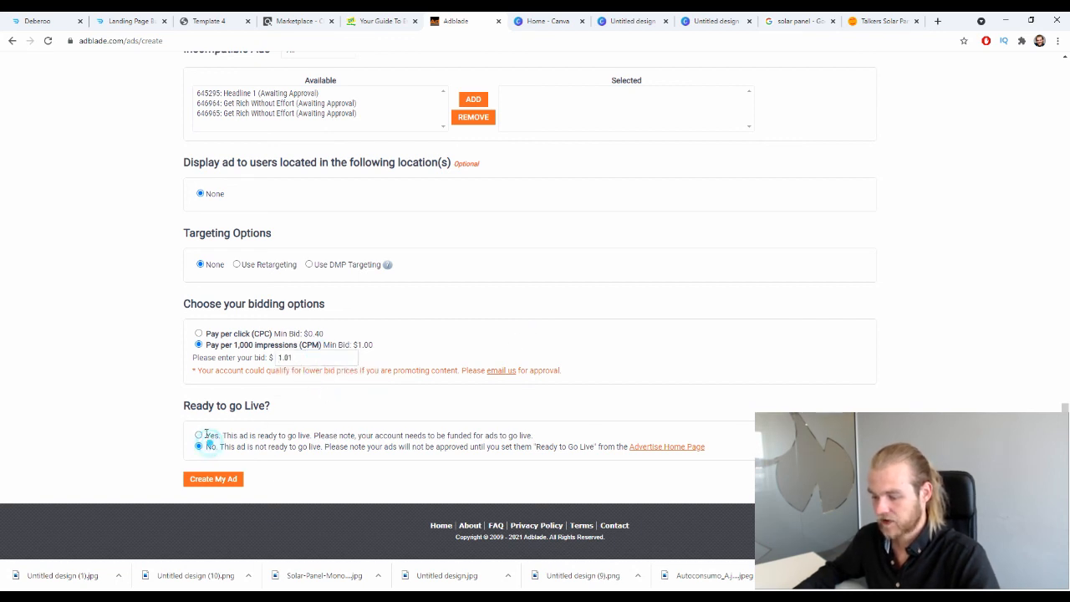
pyautogui.click(206, 435)
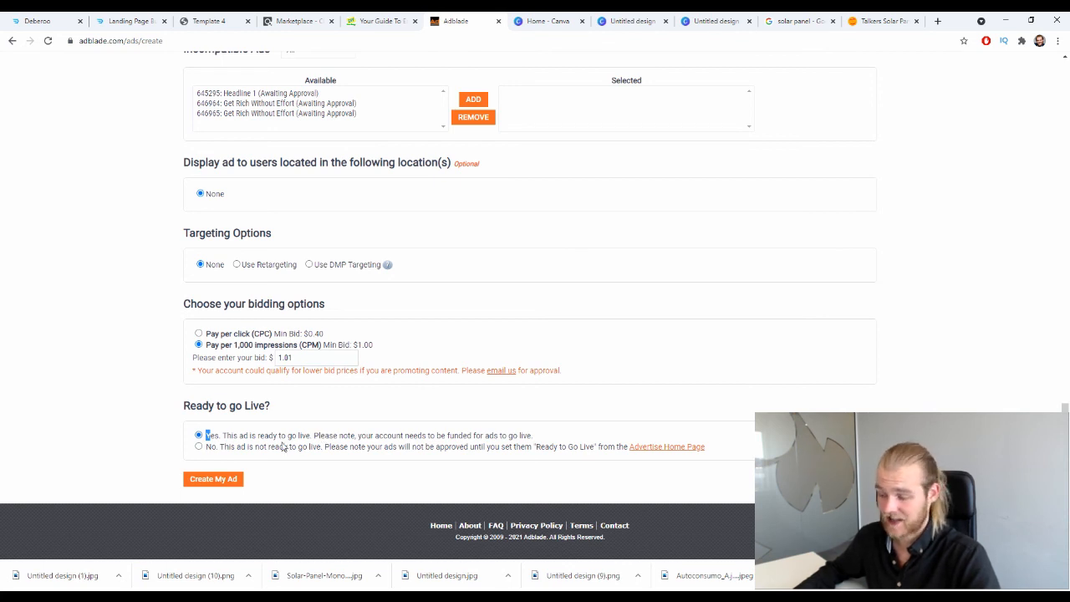
pyautogui.click(198, 446)
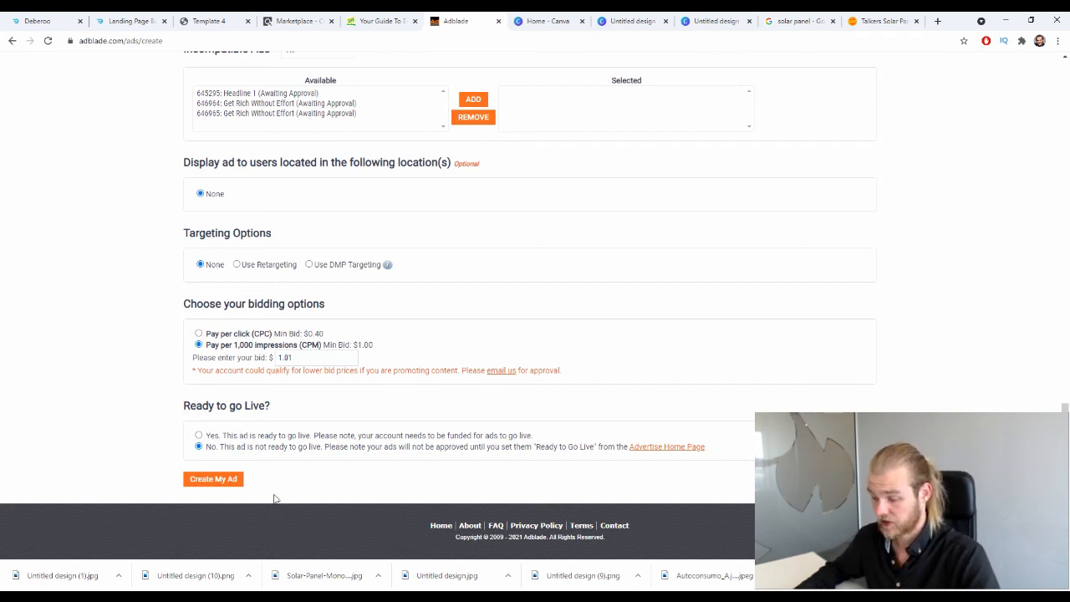
pyautogui.click(215, 478)
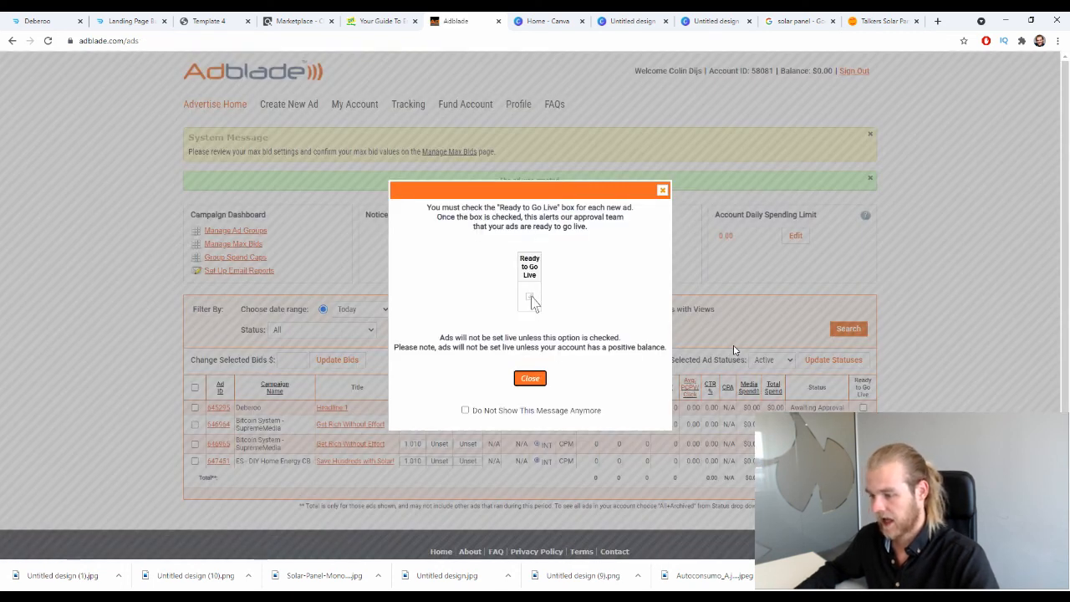
pyautogui.click(662, 191)
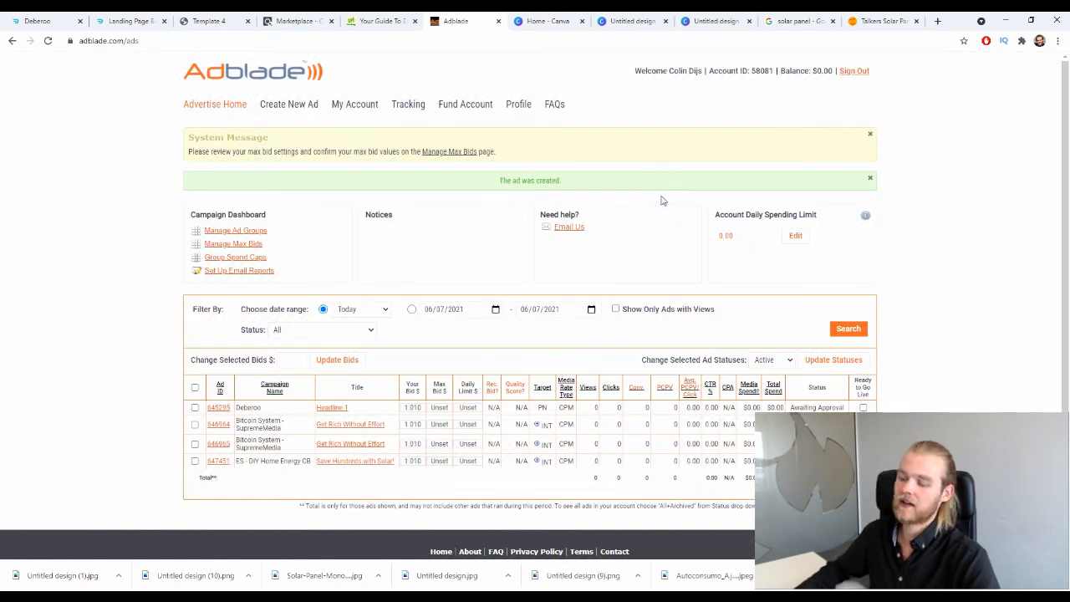